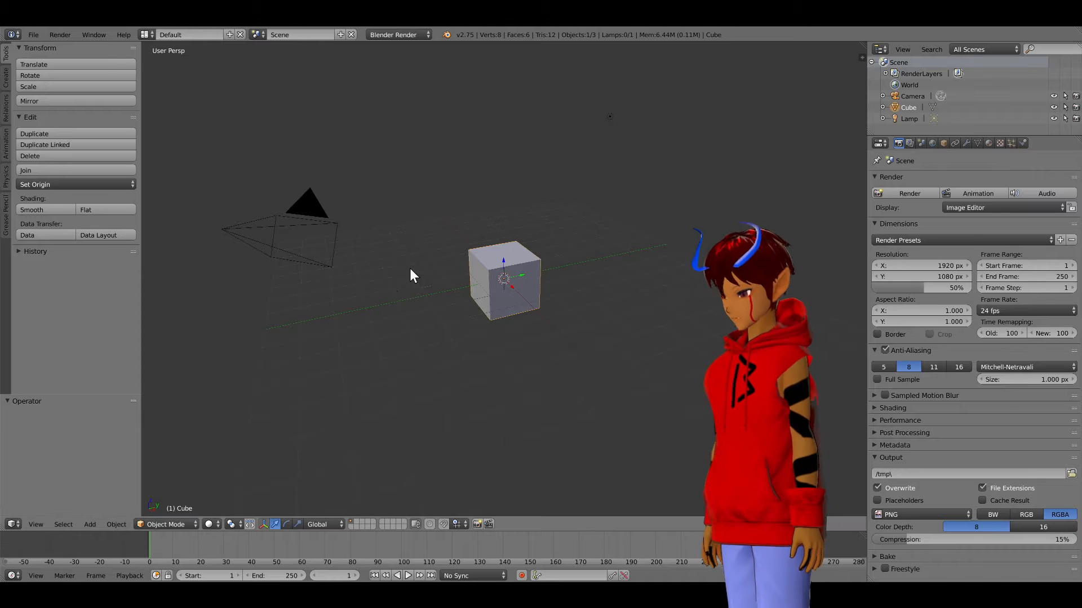
# Step: In Edit Mode, extrude the cube's top face and move it up 2 units along Z
pyautogui.press('Tab')
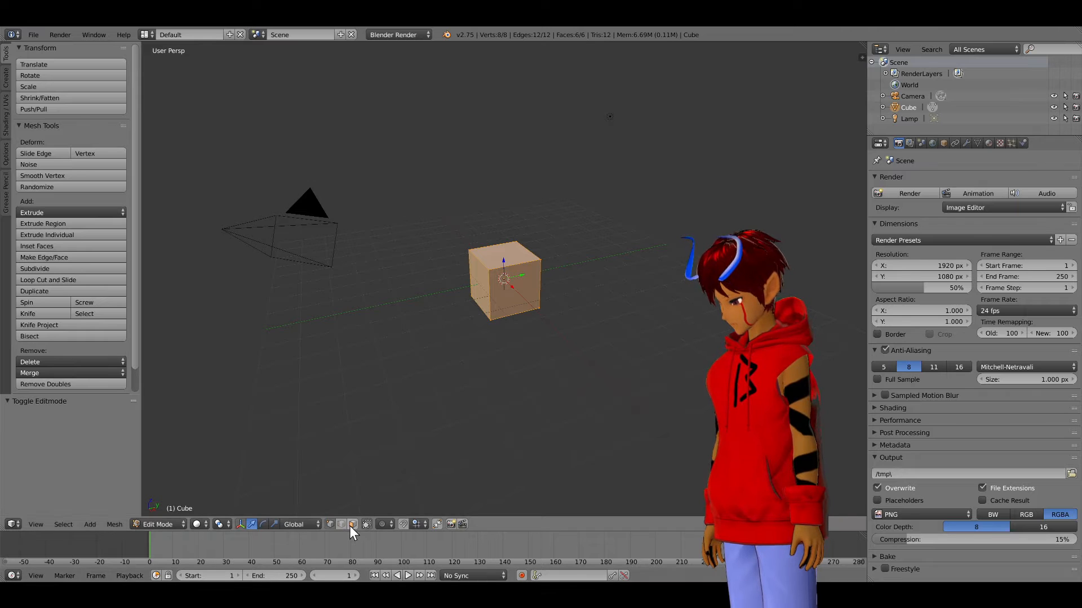
pyautogui.rightClick(507, 254)
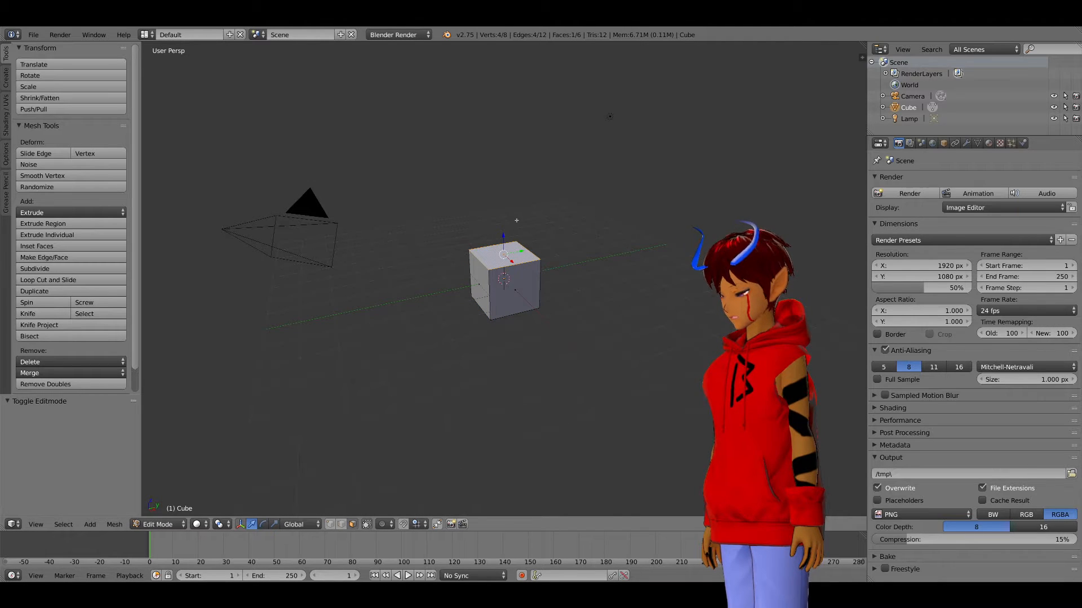
pyautogui.press('e')
pyautogui.rightClick(535, 233)
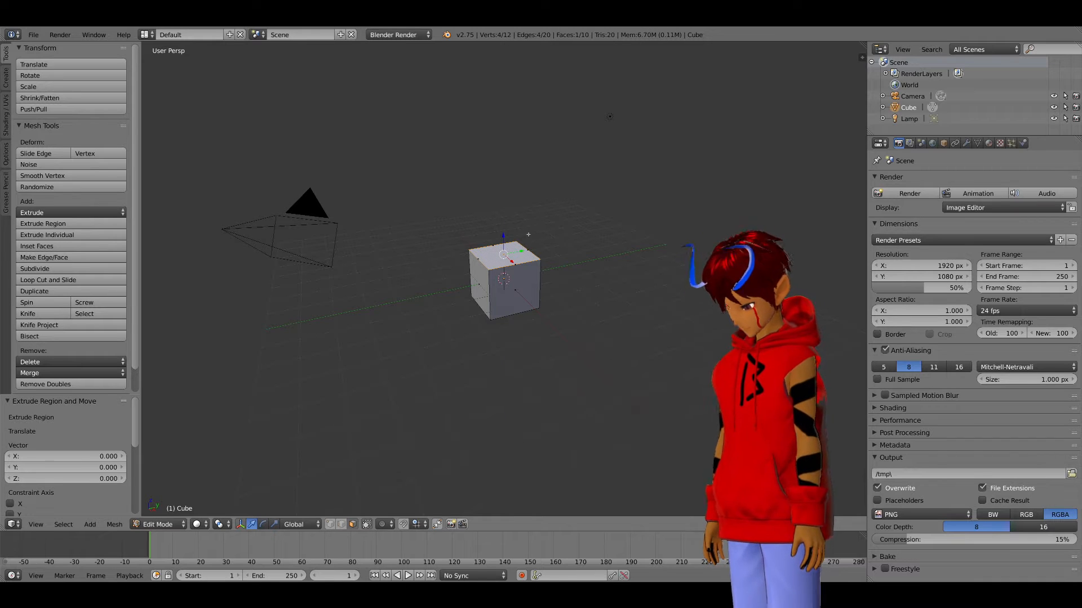
pyautogui.press('g')
pyautogui.press('z')
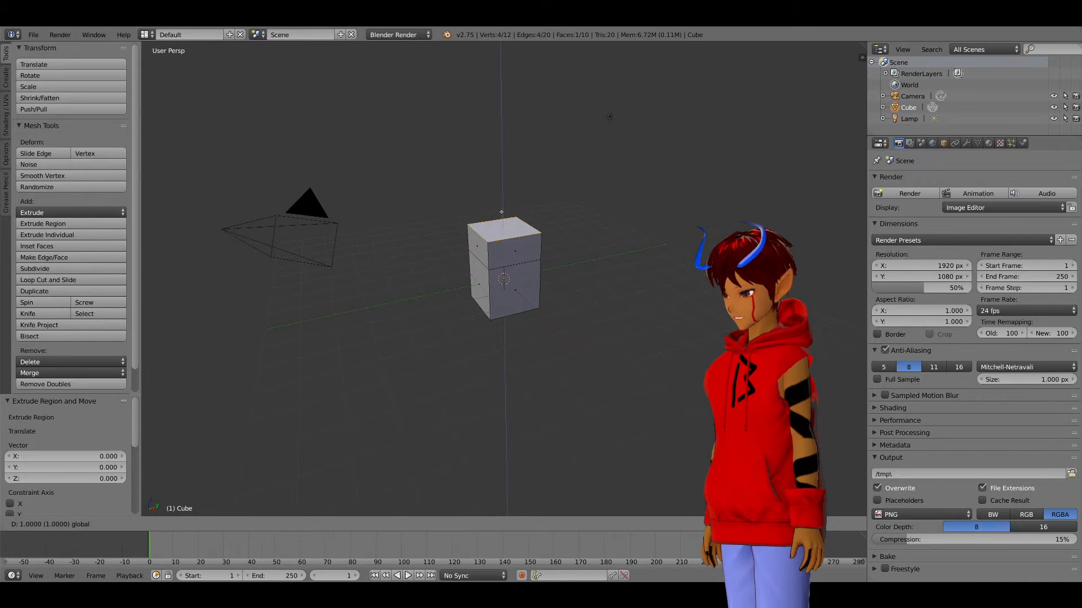
pyautogui.click(496, 177)
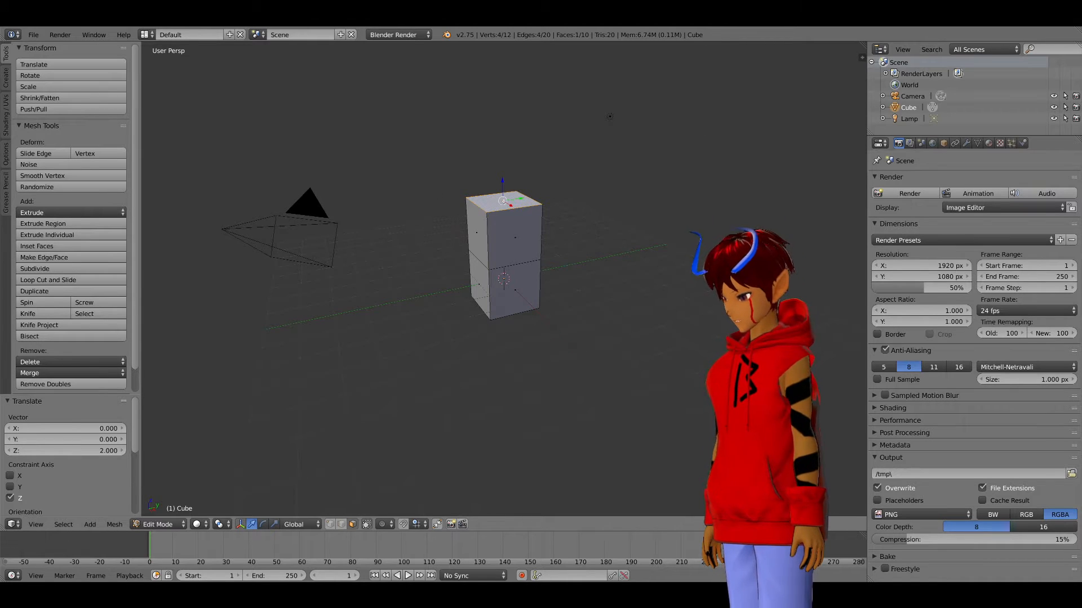
# Step: Extrude the raised top face again and move it up another 2 units along Z, forming a third block
pyautogui.press('e')
pyautogui.rightClick(495, 188)
pyautogui.keyDown('ctrl'); pyautogui.moveTo(504, 184); pyautogui.dragTo(502, 123); pyautogui.keyUp('ctrl')
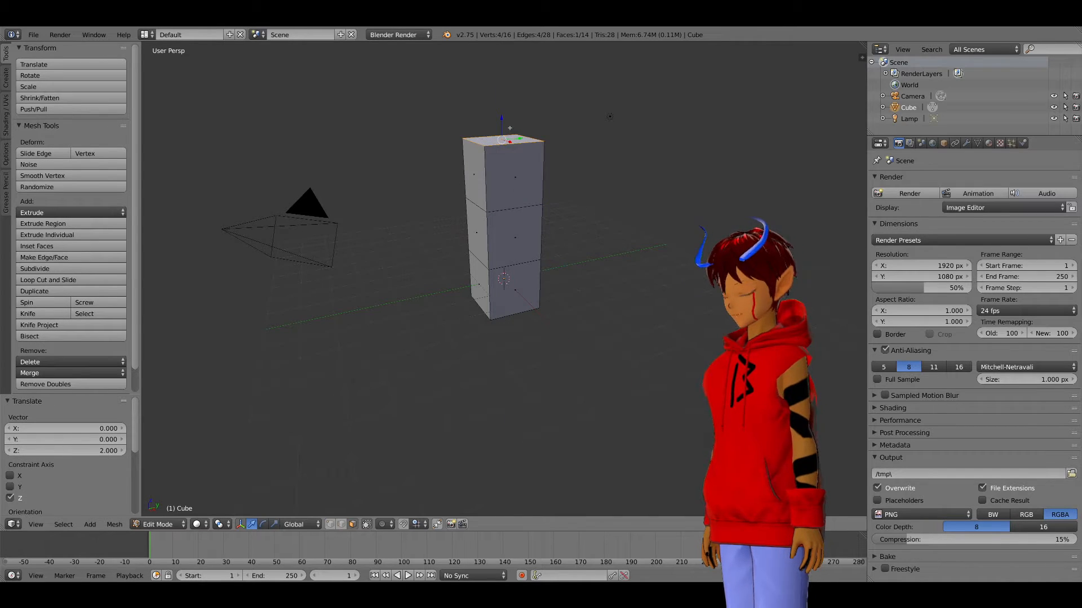
# Step: Expand the selection to the topmost block, extrude it in place, and scale it up by about 1.12
pyautogui.press('ctrl+KP_Add')
pyautogui.press('e')
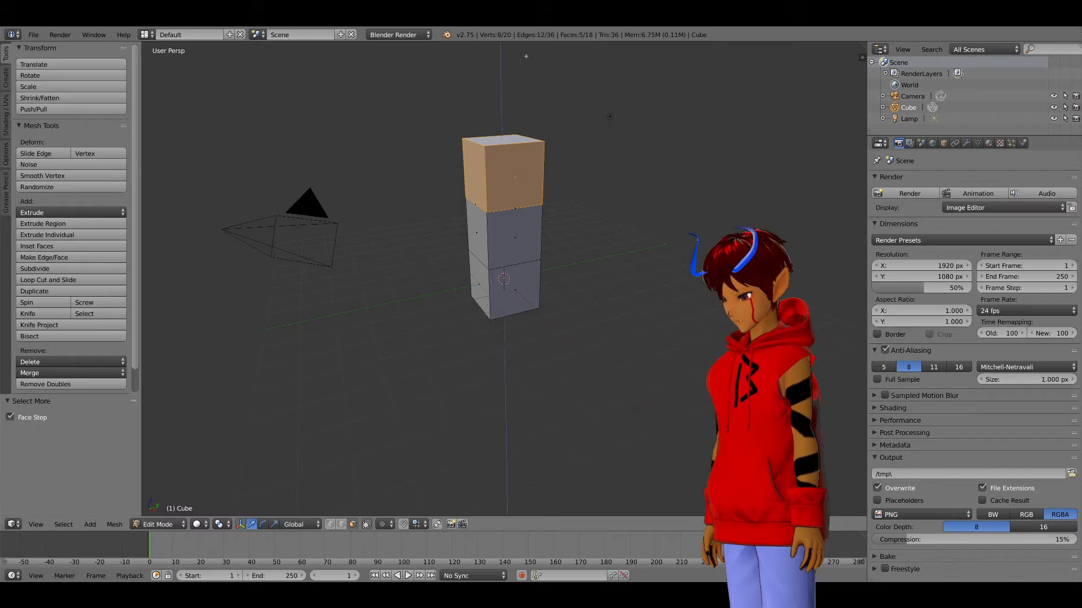
pyautogui.rightClick(528, 57)
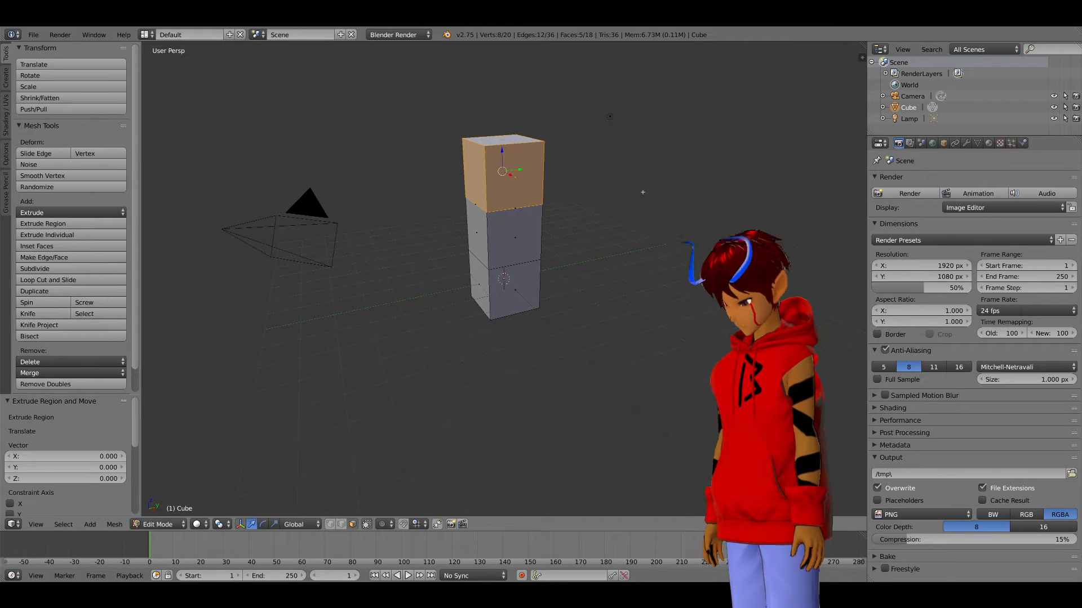
pyautogui.press('s')
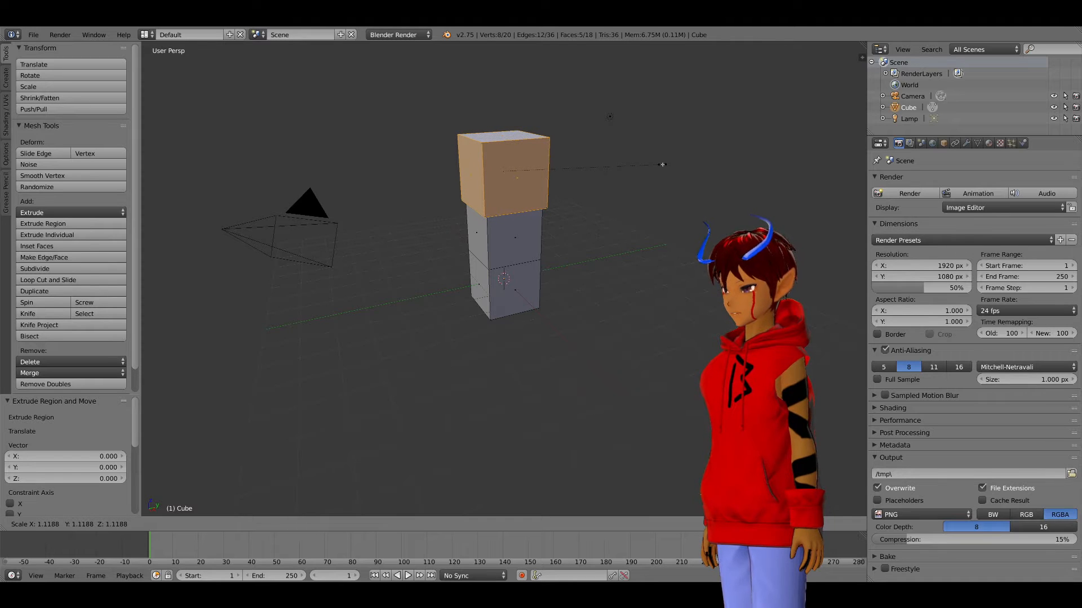
pyautogui.click(663, 165)
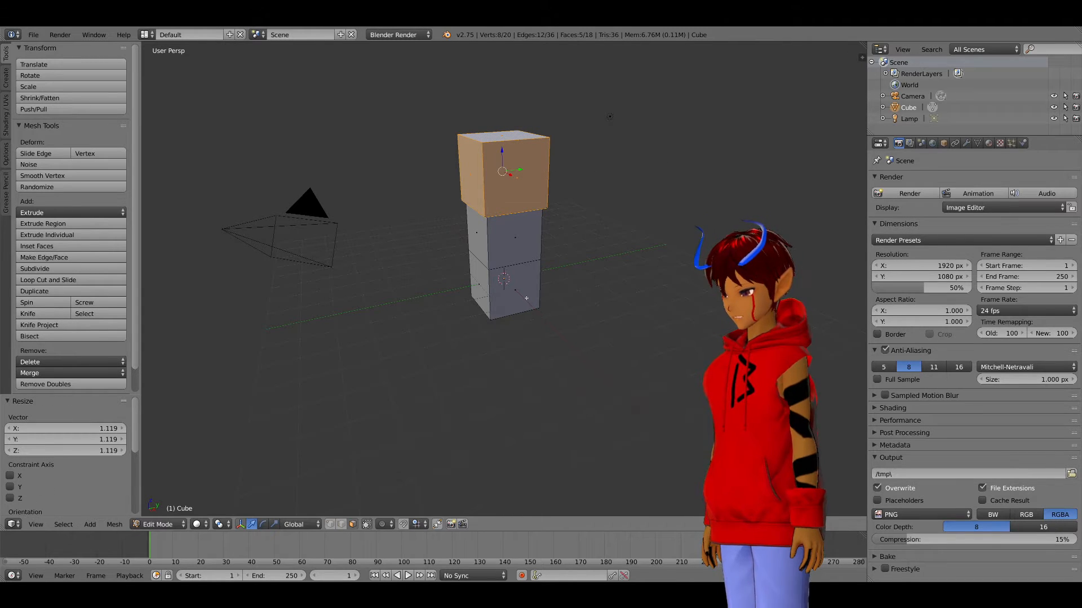
# Step: Select the lowest block's bottom and side faces, extrude them in place, and scale them by about 1.09 and 0.985
pyautogui.moveTo(512, 308); pyautogui.dragTo(478, 175, button='middle')
pyautogui.rightClick(504, 281)
pyautogui.moveTo(569, 189); pyautogui.dragTo(569, 260, button='middle')
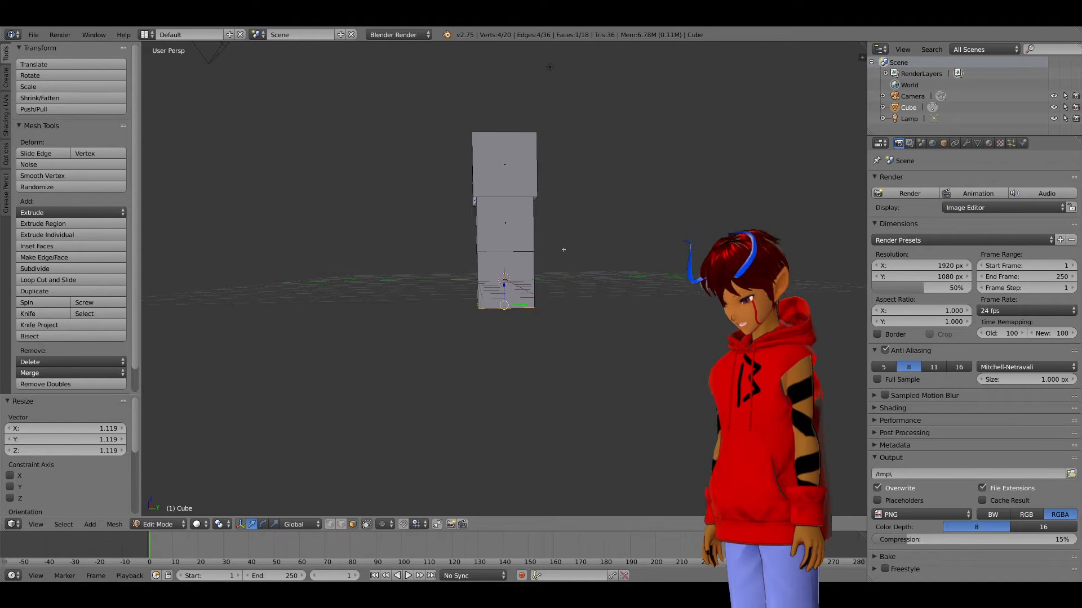
pyautogui.press('ctrl+KP_Add')
pyautogui.press('e')
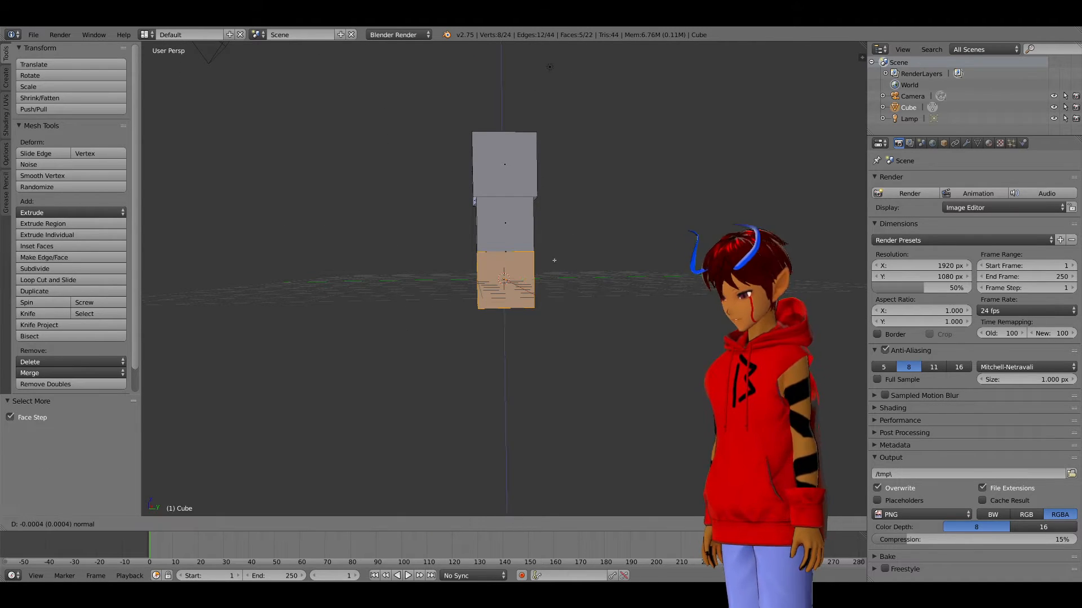
pyautogui.rightClick(554, 259)
pyautogui.press('s')
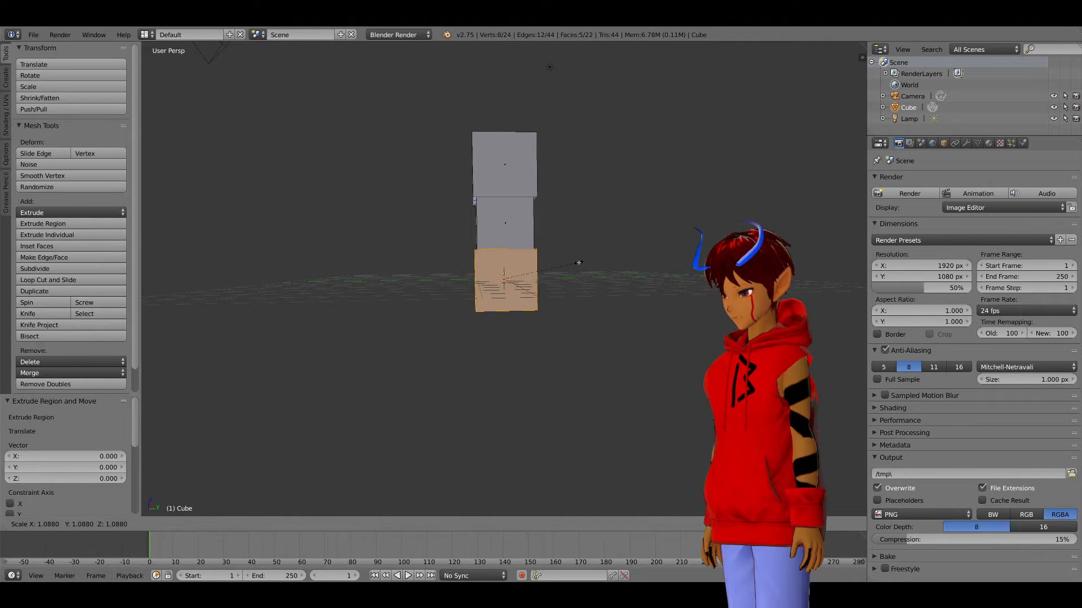
pyautogui.click(574, 258)
pyautogui.press('s')
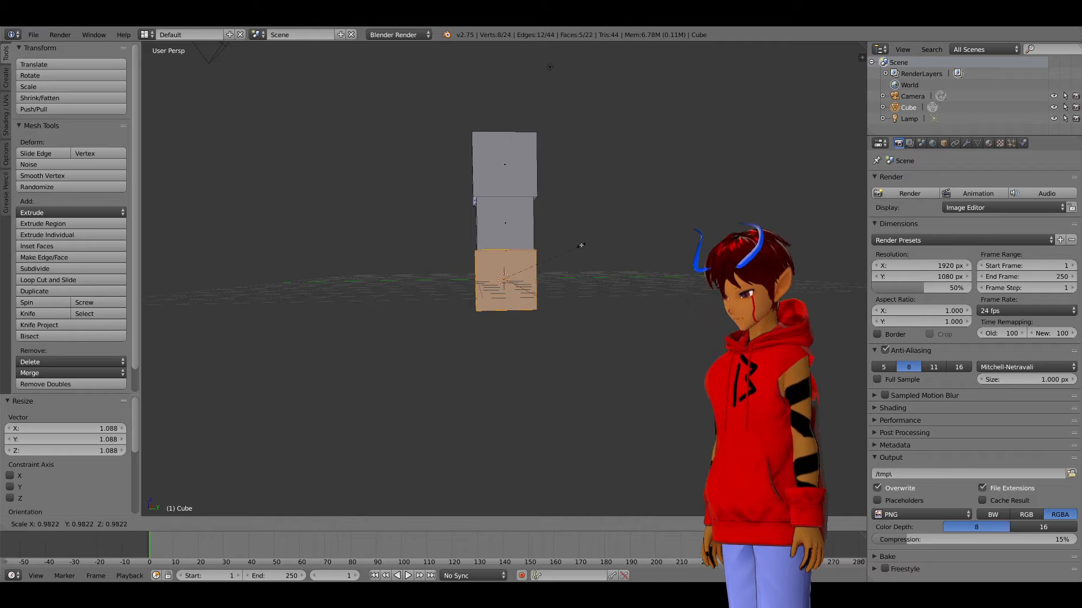
pyautogui.click(582, 241)
# Step: Move the enlarged lowest block down about 0.21 units along Z
pyautogui.scroll(1, 583, 237)
pyautogui.moveTo(583, 237); pyautogui.dragTo(554, 277, button='middle')
pyautogui.press('g')
pyautogui.press('z')
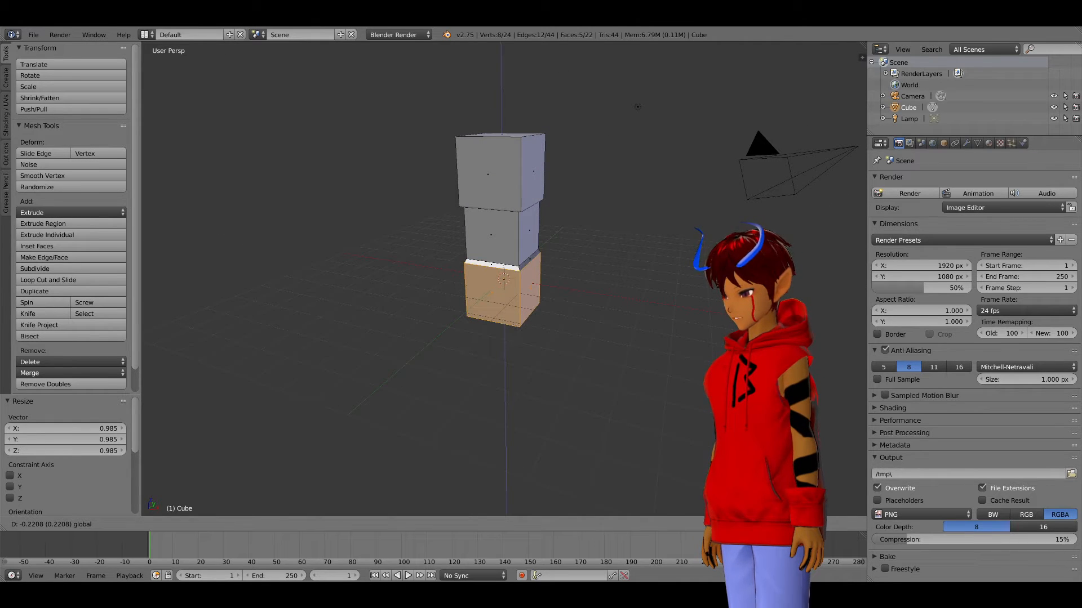
pyautogui.press('Return')
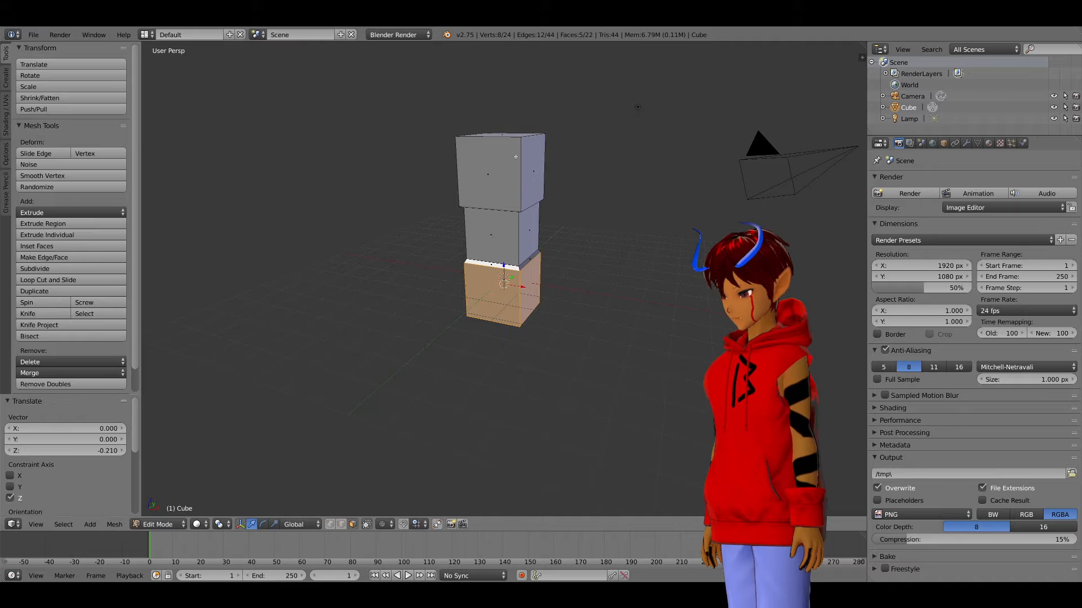
# Step: Select the topmost block's top and side faces, scale them by about 1.01, and raise them about 0.17 units along Z
pyautogui.moveTo(561, 101); pyautogui.dragTo(551, 182, button='middle')
pyautogui.moveTo(510, 230); pyautogui.dragTo(525, 229, button='right')
pyautogui.rightClick(525, 228)
pyautogui.moveTo(623, 258); pyautogui.dragTo(582, 222, button='middle')
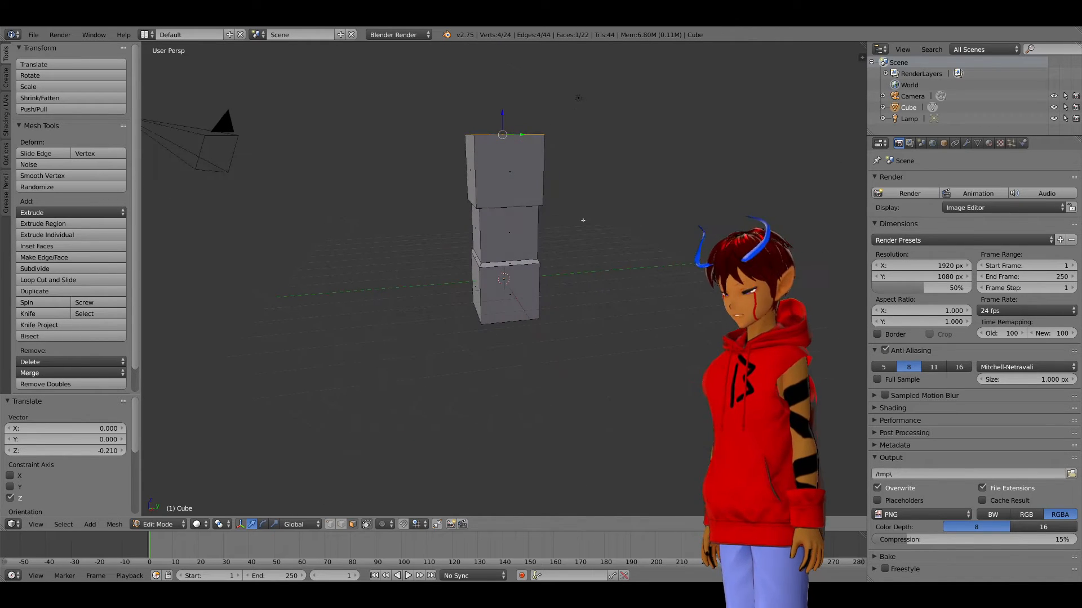
pyautogui.press('ctrl+KP_Add')
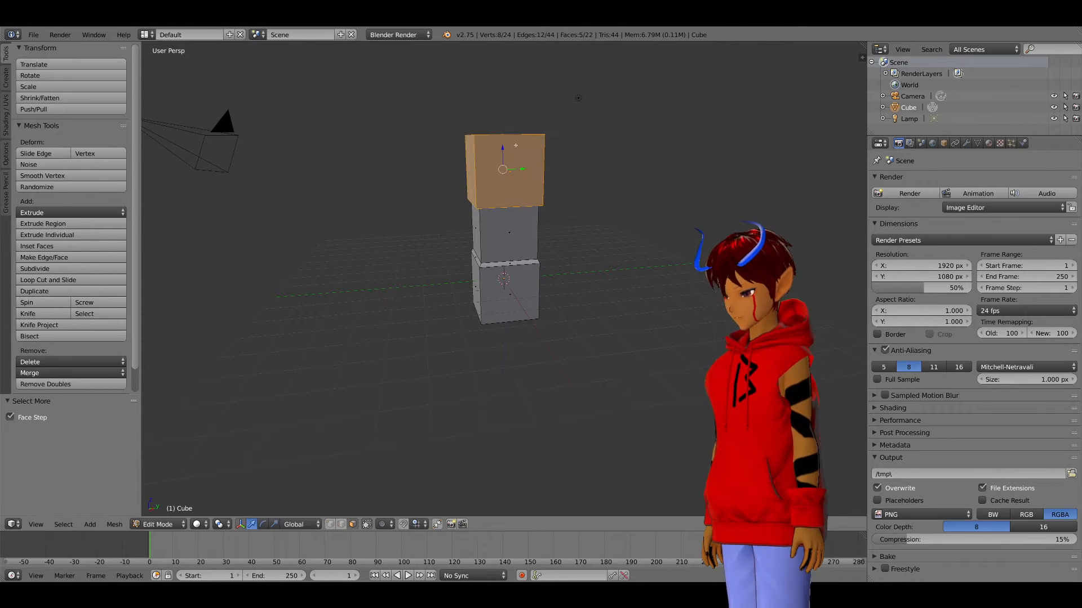
pyautogui.press('s')
pyautogui.click(593, 103)
pyautogui.moveTo(594, 103); pyautogui.dragTo(517, 101, button='middle')
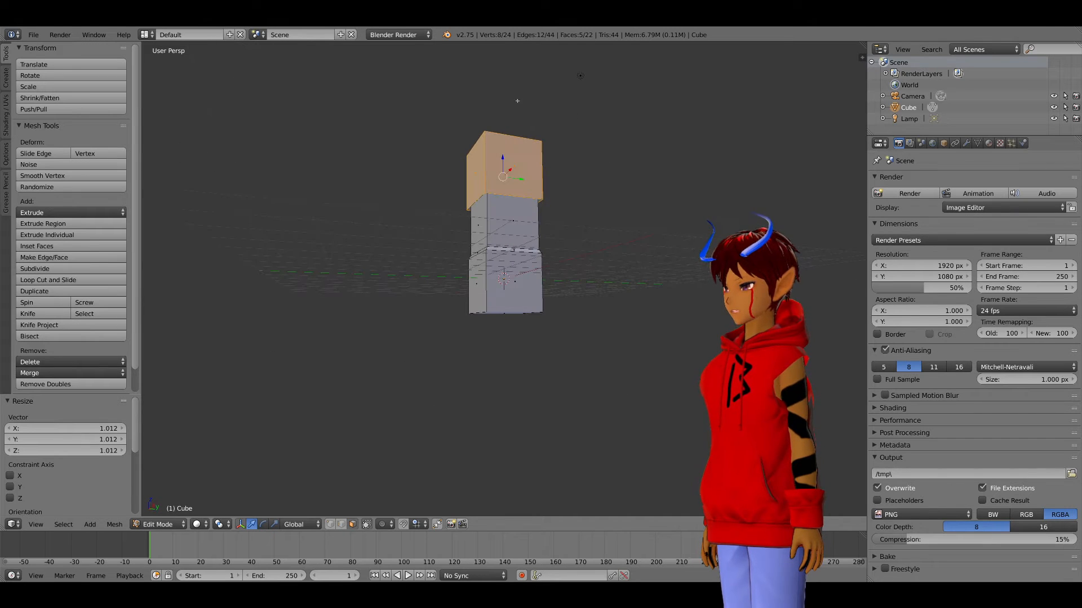
pyautogui.press('g')
pyautogui.press('z')
pyautogui.click(502, 157)
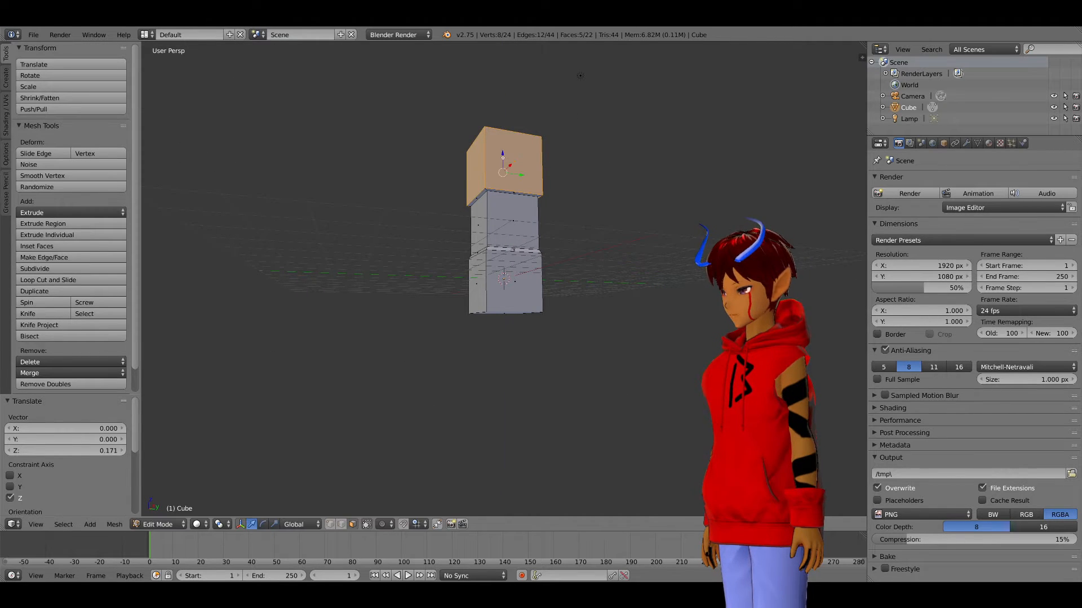
# Step: Scale the topmost block up by about 1.05 and raise it about 0.08 units along Z
pyautogui.press('s')
pyautogui.click(547, 151)
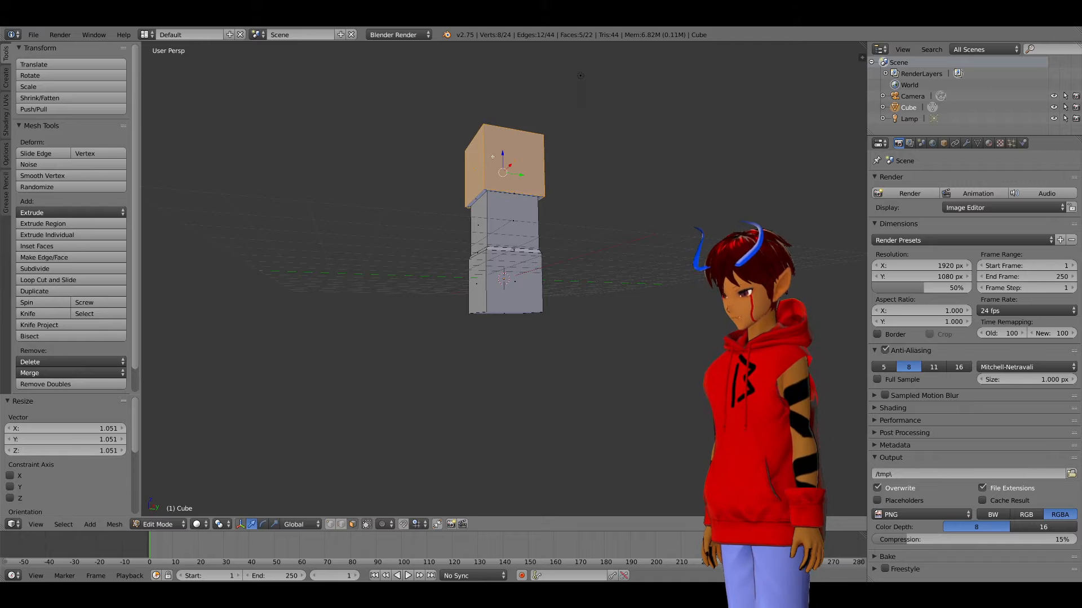
pyautogui.press('g')
pyautogui.press('z')
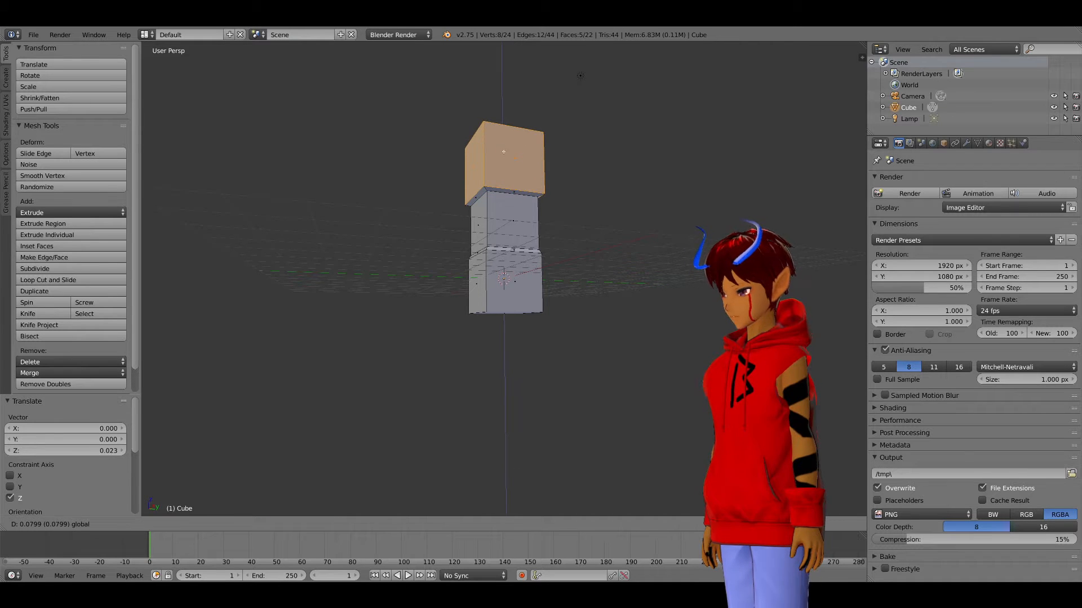
pyautogui.click(503, 152)
pyautogui.moveTo(458, 261); pyautogui.dragTo(516, 231, button='middle')
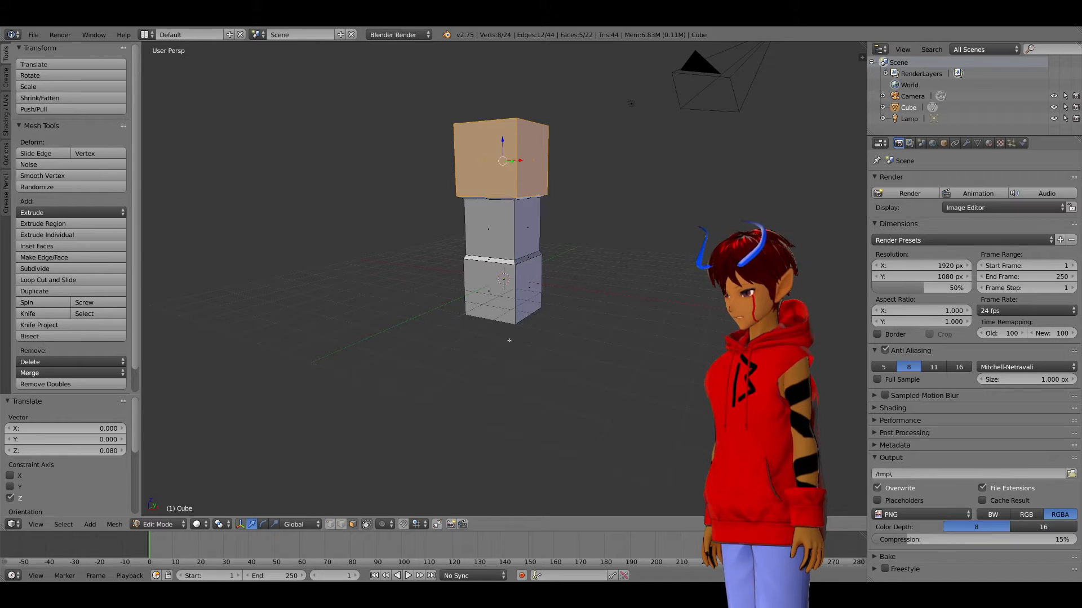
# Step: Add one centred horizontal loop cut around the lowest block
pyautogui.moveTo(490, 299)
pyautogui.mouseDown(button='middle')
pyautogui.moveTo(472, 297)
pyautogui.moveTo(499, 338)
pyautogui.moveTo(497, 312)
pyautogui.mouseUp(button='middle')
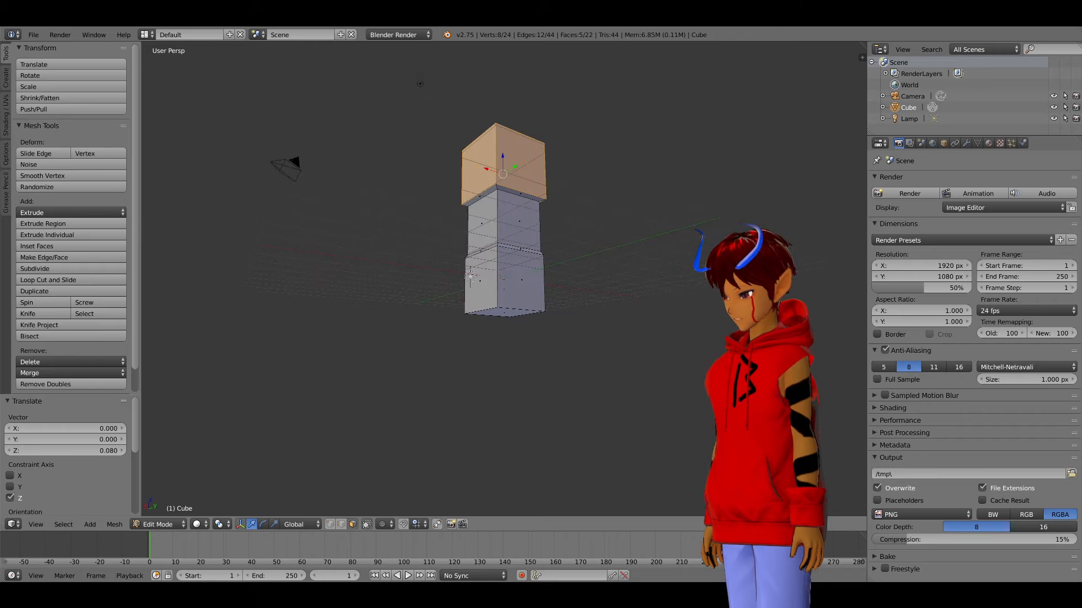
pyautogui.rightClick(504, 312)
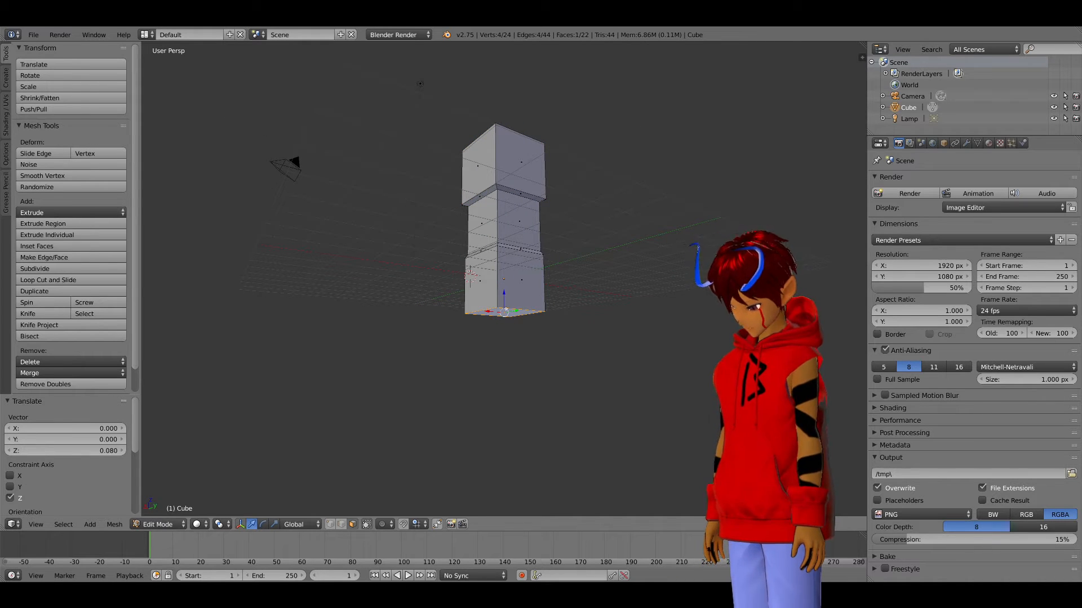
pyautogui.hotkey('ctrl', 'r')
pyautogui.click(498, 285)
pyautogui.rightClick(498, 285)
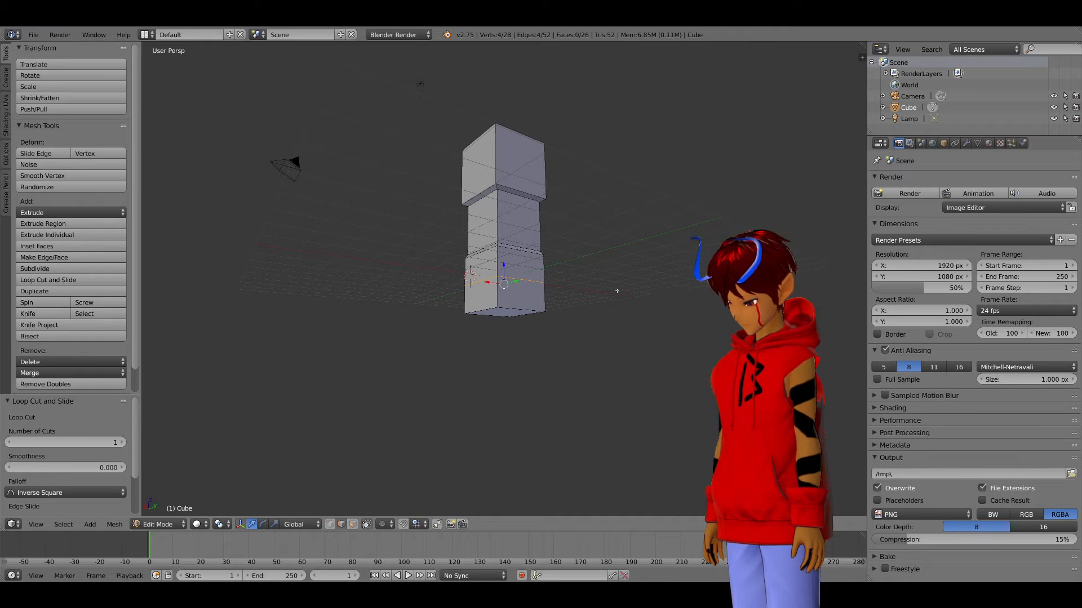
# Step: Add one centred vertical loop cut running around the entire stack of blocks
pyautogui.hotkey('ctrl', 'r')
pyautogui.click(484, 195)
pyautogui.rightClick(486, 194)
pyautogui.moveTo(375, 305); pyautogui.dragTo(454, 324, button='middle')
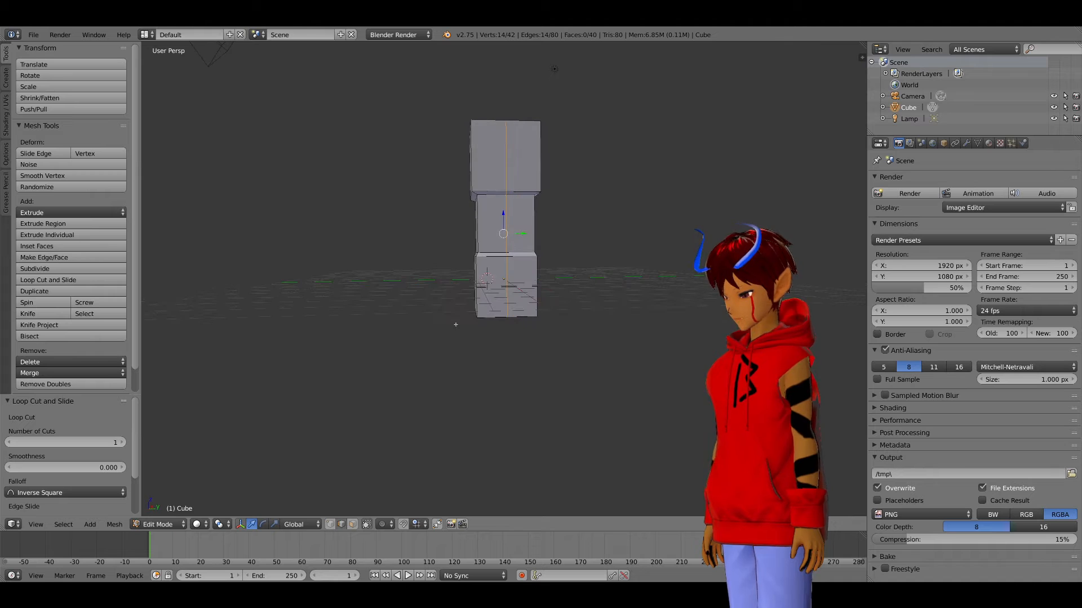
# Step: In wireframe display with vertex selection, box-select the model's negative-Y half up to the centre cut and delete its faces
pyautogui.press('z')
pyautogui.press('z')
pyautogui.press('z')
pyautogui.click(332, 523)
pyautogui.press('b')
pyautogui.moveTo(436, 87); pyautogui.dragTo(501, 368)
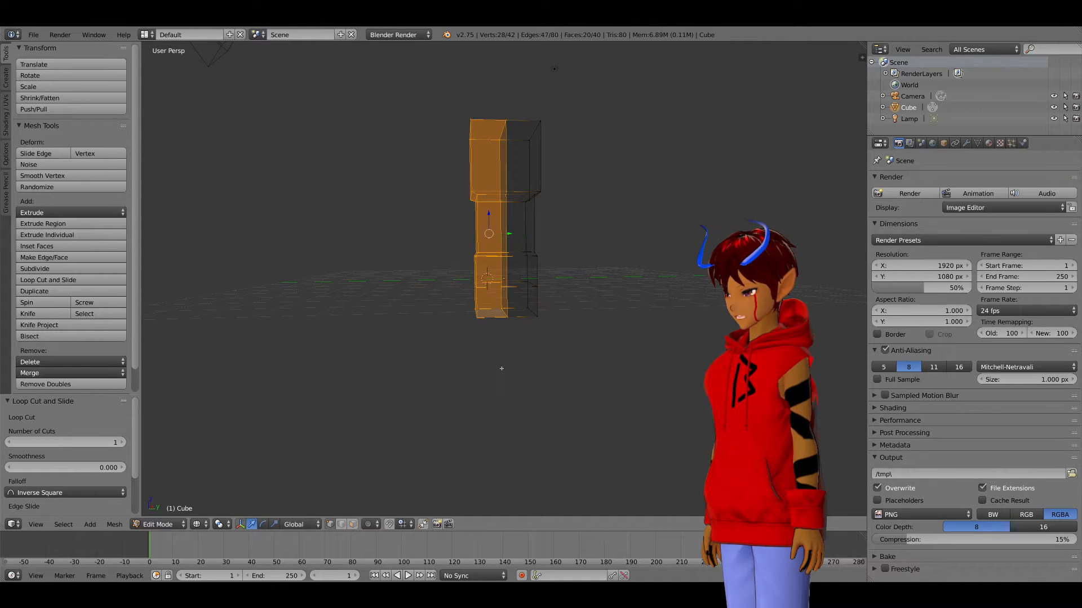
pyautogui.press('x')
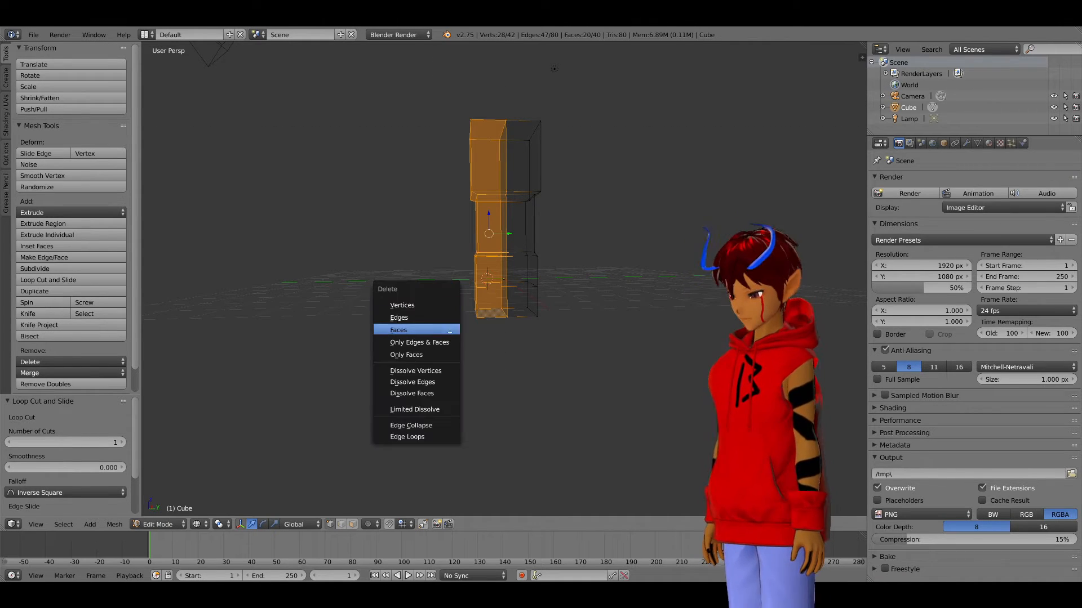
pyautogui.click(450, 331)
# Step: Add a Mirror modifier to the halved mesh
pyautogui.click(967, 143)
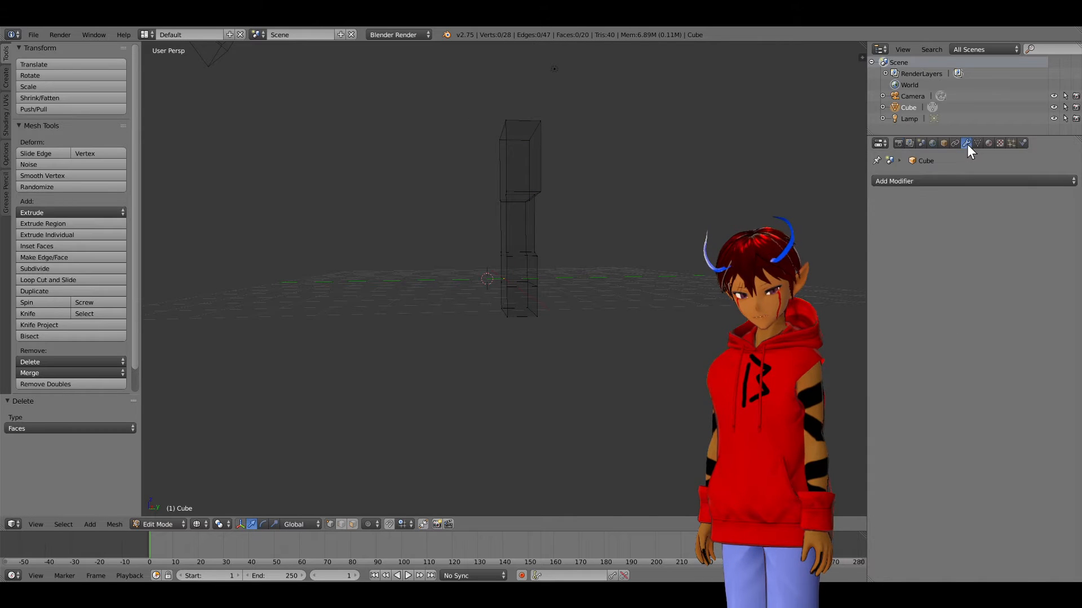
pyautogui.click(931, 179)
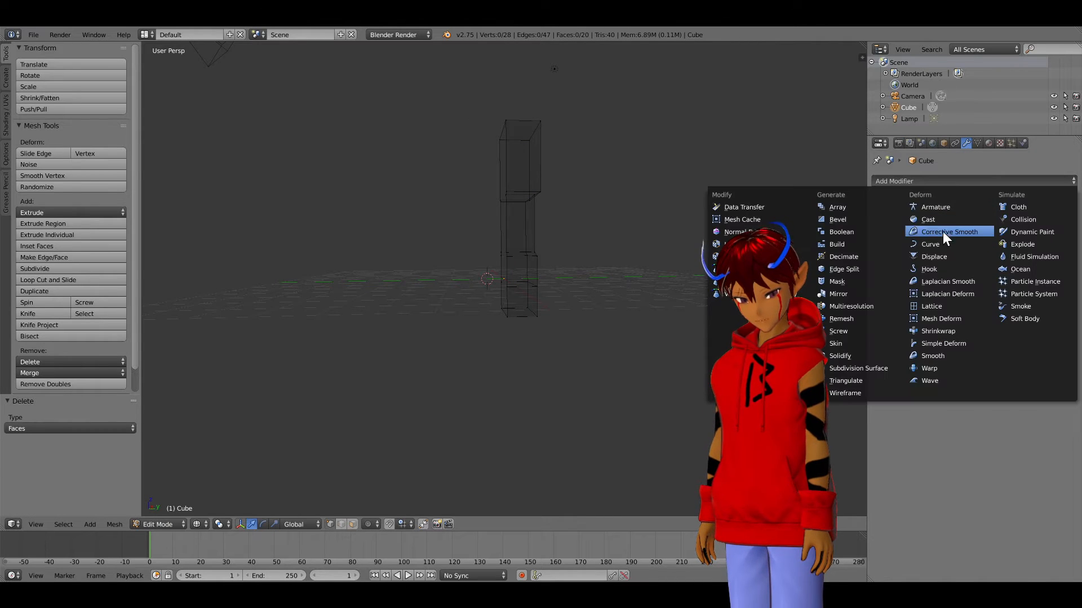
pyautogui.click(852, 293)
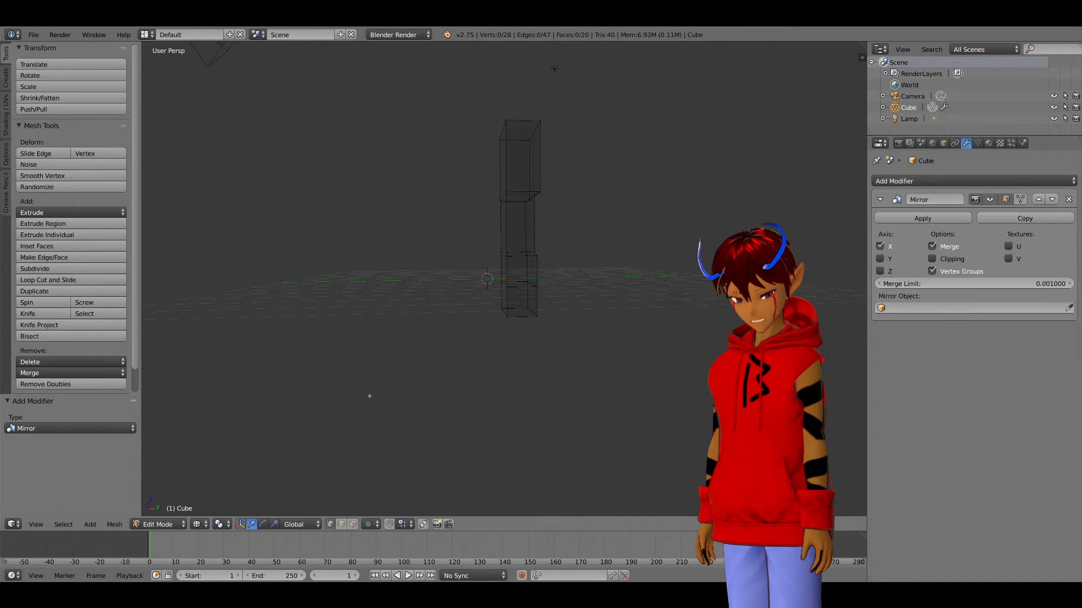
pyautogui.moveTo(524, 270); pyautogui.dragTo(510, 245, button='middle')
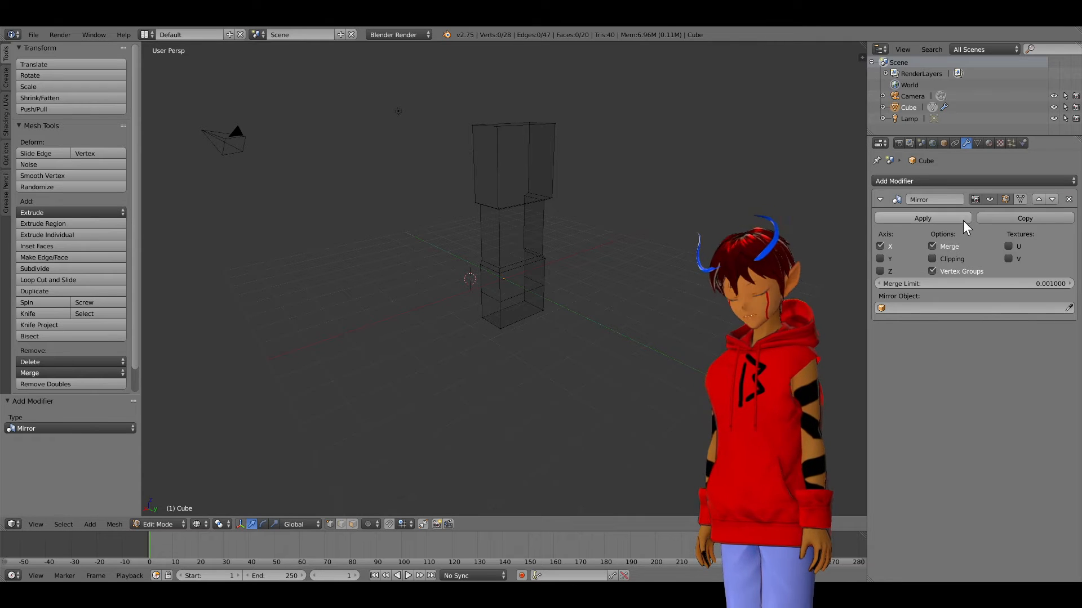
pyautogui.moveTo(644, 278); pyautogui.dragTo(670, 264, button='middle')
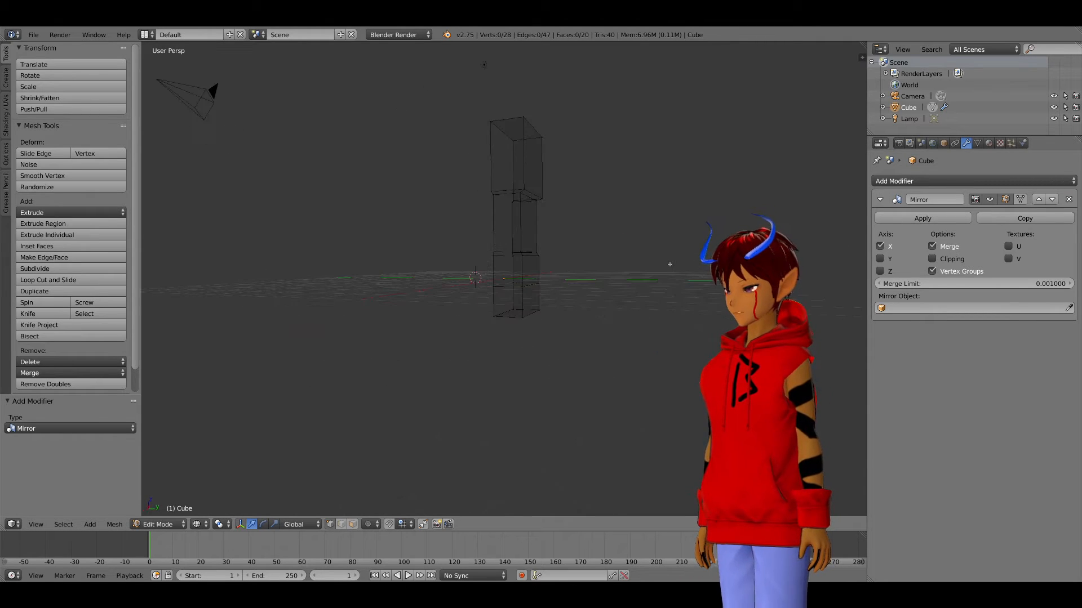
# Step: Set the Mirror modifier to mirror across the Y axis instead of X and show the mesh in solid shading
pyautogui.press('a')
pyautogui.moveTo(671, 260); pyautogui.dragTo(648, 318, button='middle')
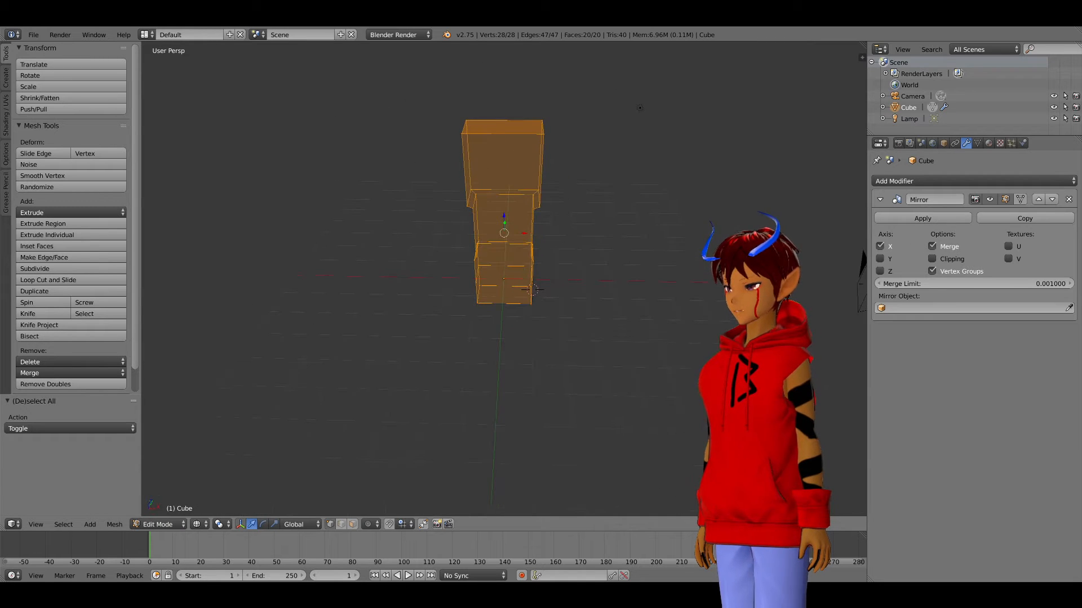
pyautogui.click(880, 246)
pyautogui.click(879, 258)
pyautogui.moveTo(605, 318); pyautogui.dragTo(547, 340, button='middle')
pyautogui.press('z')
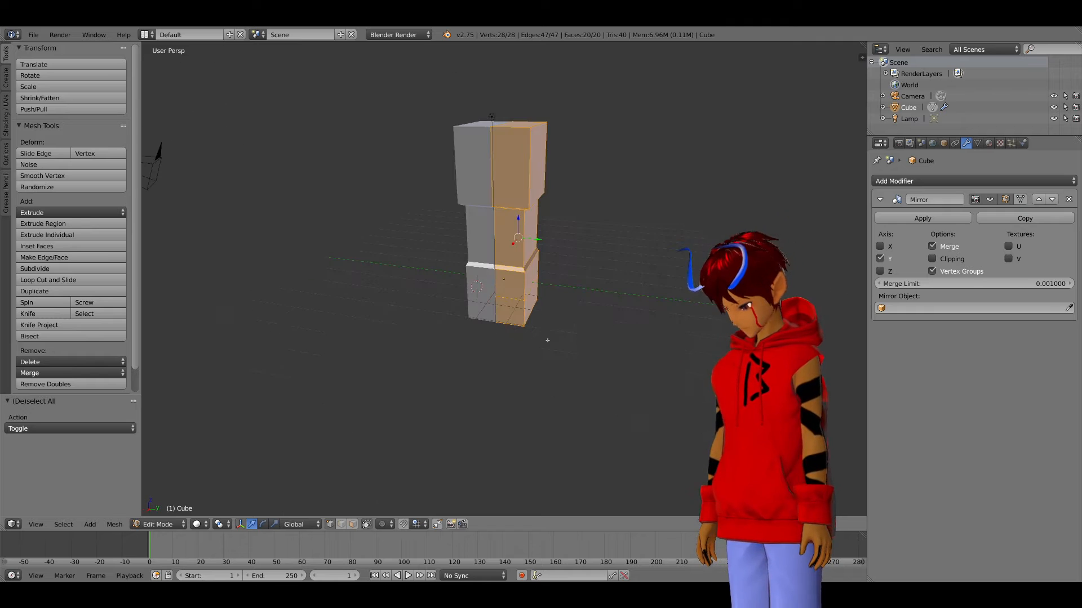
pyautogui.moveTo(543, 234)
pyautogui.mouseDown(button='middle')
pyautogui.moveTo(557, 225)
pyautogui.moveTo(563, 254)
pyautogui.moveTo(556, 234)
pyautogui.moveTo(498, 215)
pyautogui.moveTo(542, 225)
pyautogui.moveTo(587, 196)
pyautogui.moveTo(526, 176)
pyautogui.moveTo(570, 222)
pyautogui.moveTo(544, 225)
pyautogui.moveTo(502, 147)
pyautogui.mouseUp(button='middle')
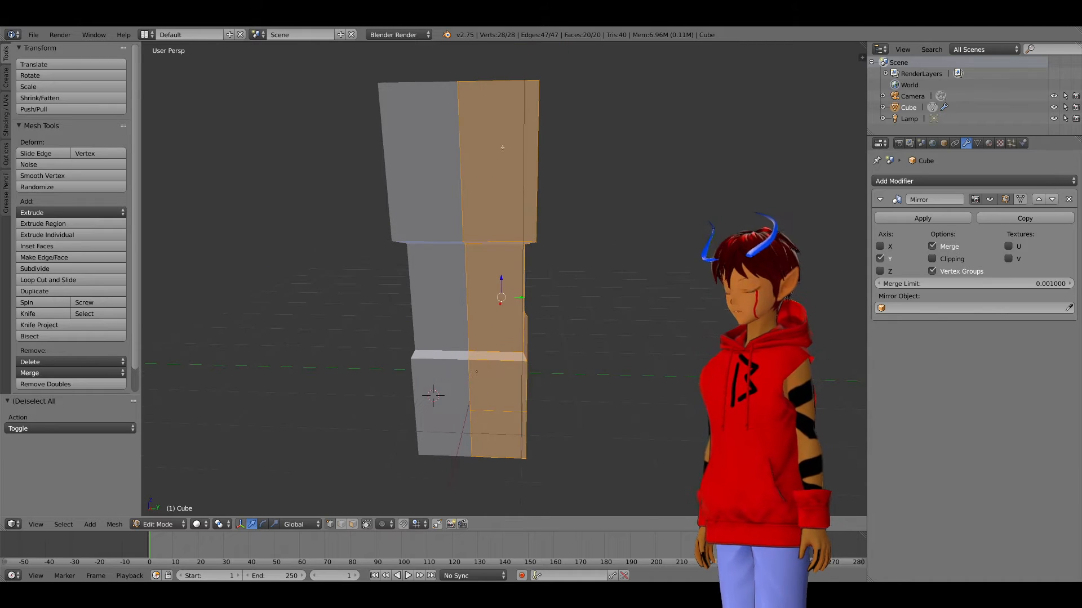
pyautogui.moveTo(618, 265); pyautogui.dragTo(568, 259, button='middle')
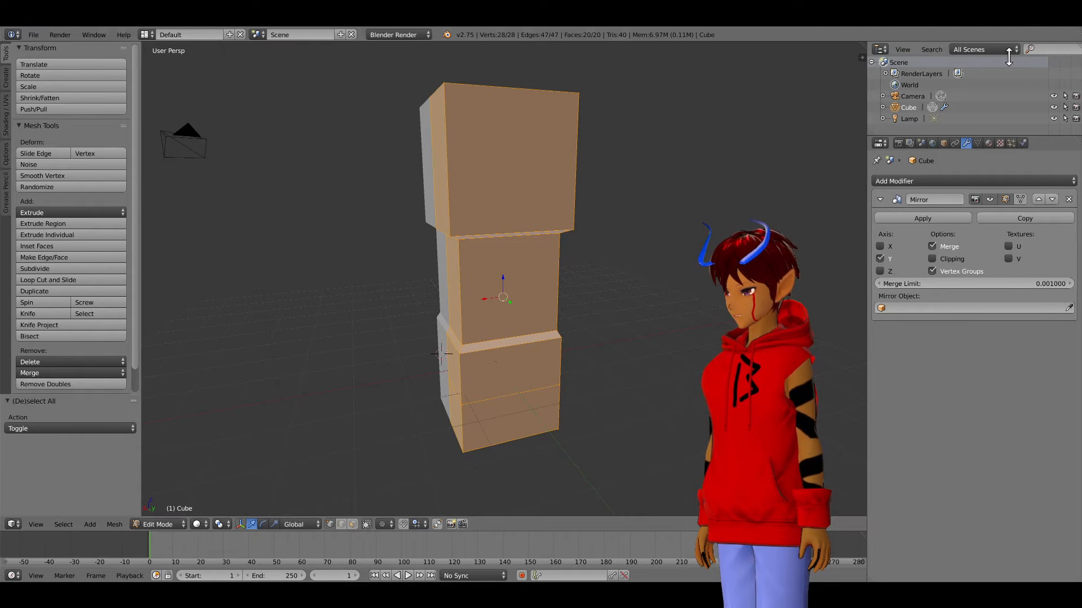
pyautogui.moveTo(652, 285); pyautogui.dragTo(566, 394, button='middle')
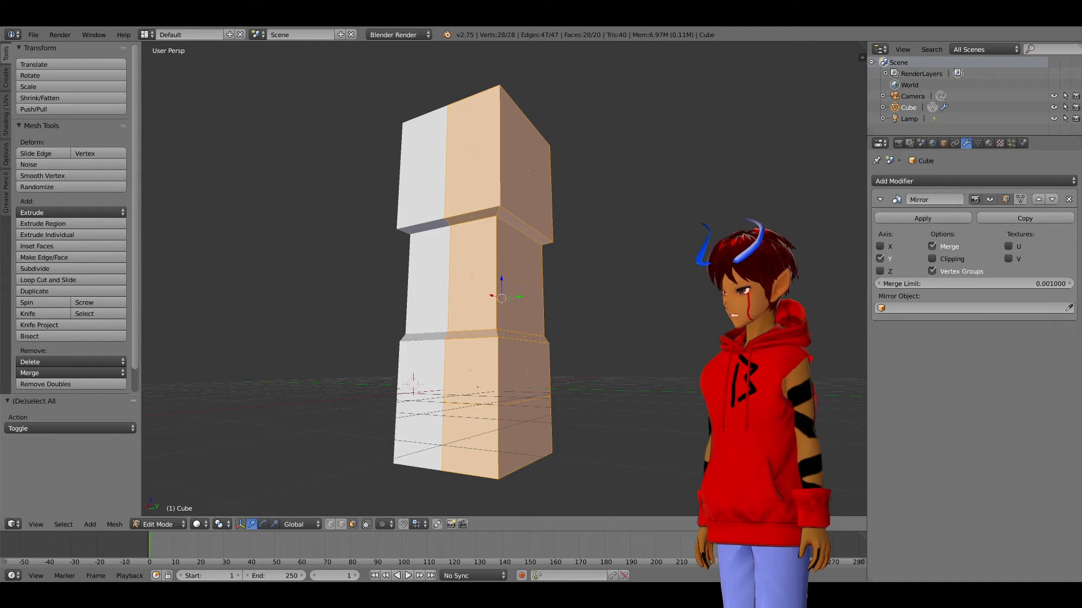
# Step: Select the lower face on the lowest block's positive-X side and extrude it in place
pyautogui.rightClick(454, 439)
pyautogui.moveTo(654, 380); pyautogui.dragTo(626, 376, button='middle')
pyautogui.press('KP_5')
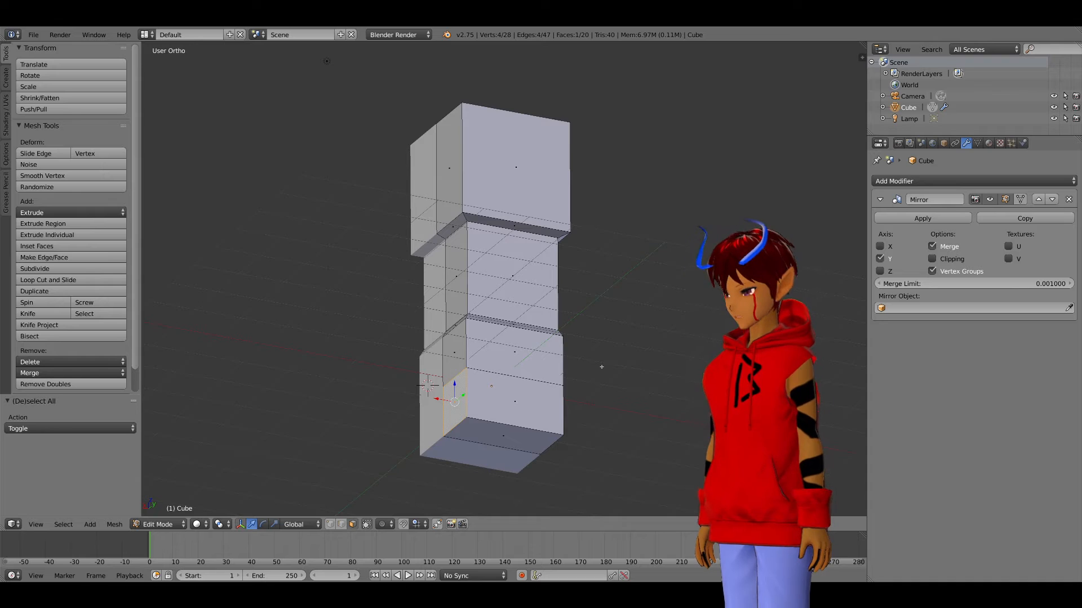
pyautogui.press('KP_5')
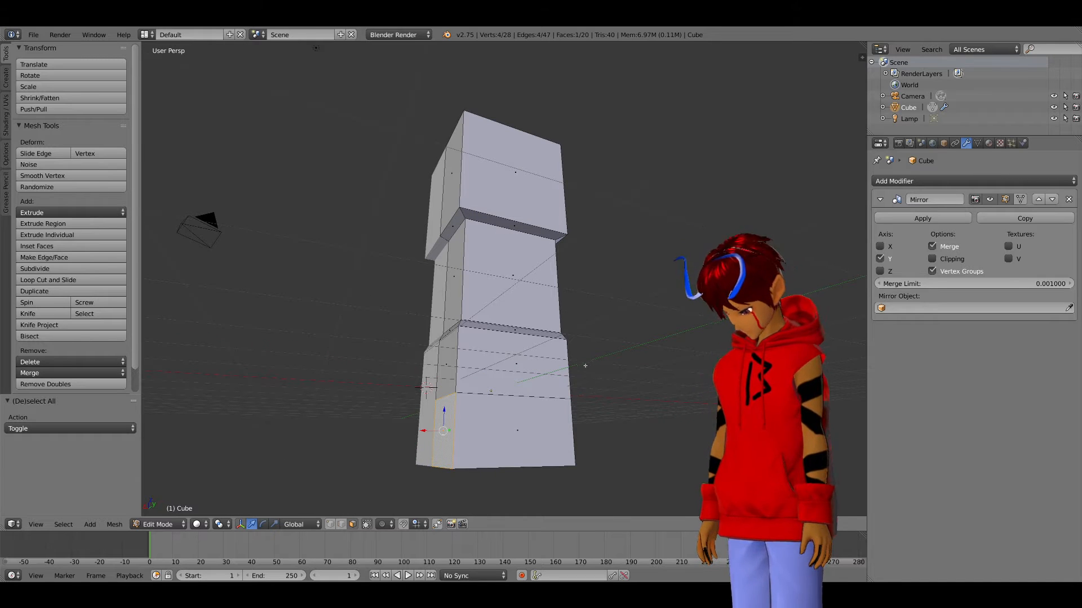
pyautogui.press('e')
pyautogui.rightClick(559, 382)
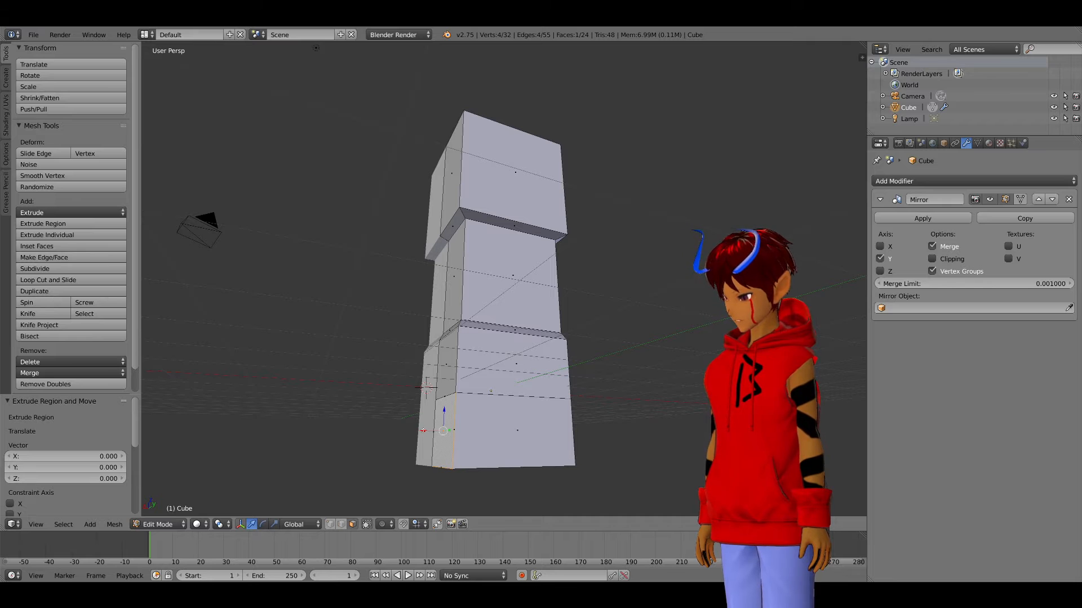
pyautogui.press('g')
pyautogui.press('x')
pyautogui.click(410, 433)
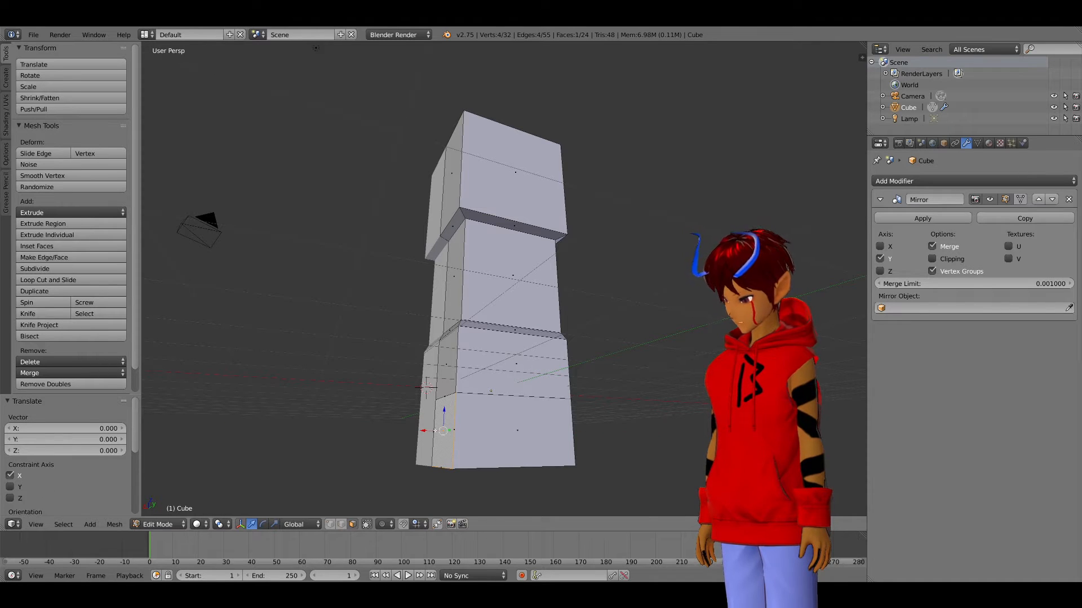
pyautogui.moveTo(430, 431); pyautogui.dragTo(388, 432)
pyautogui.rightClick(389, 432)
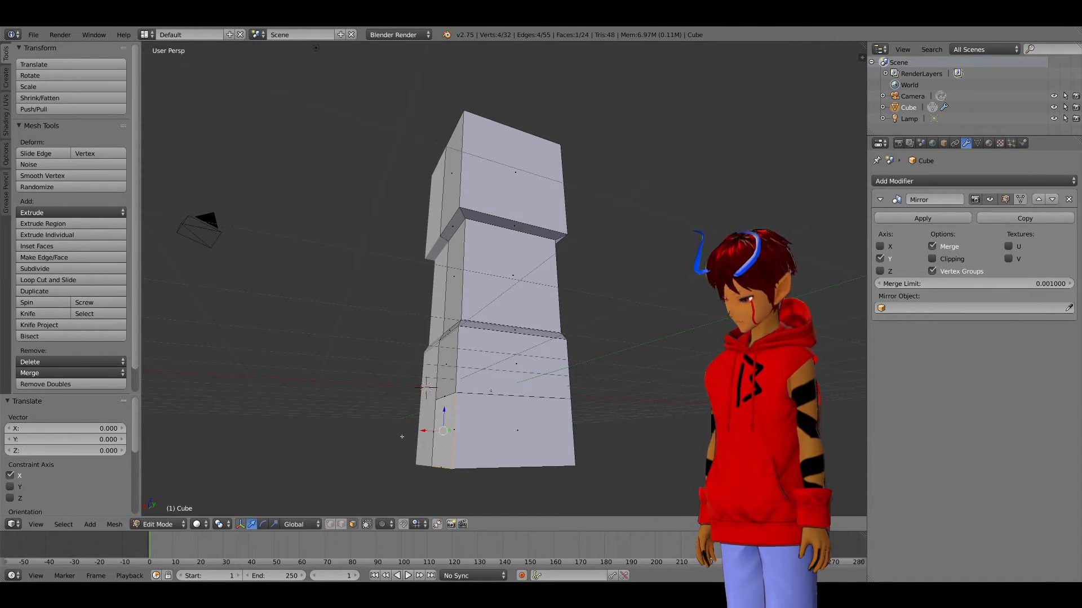
# Step: Pull the extruded face outward along positive X to form a side block, without any extra extrusion beyond it
pyautogui.moveTo(420, 431); pyautogui.dragTo(356, 438)
pyautogui.keyDown('ctrl'); pyautogui.click(356, 437); pyautogui.keyUp('ctrl')
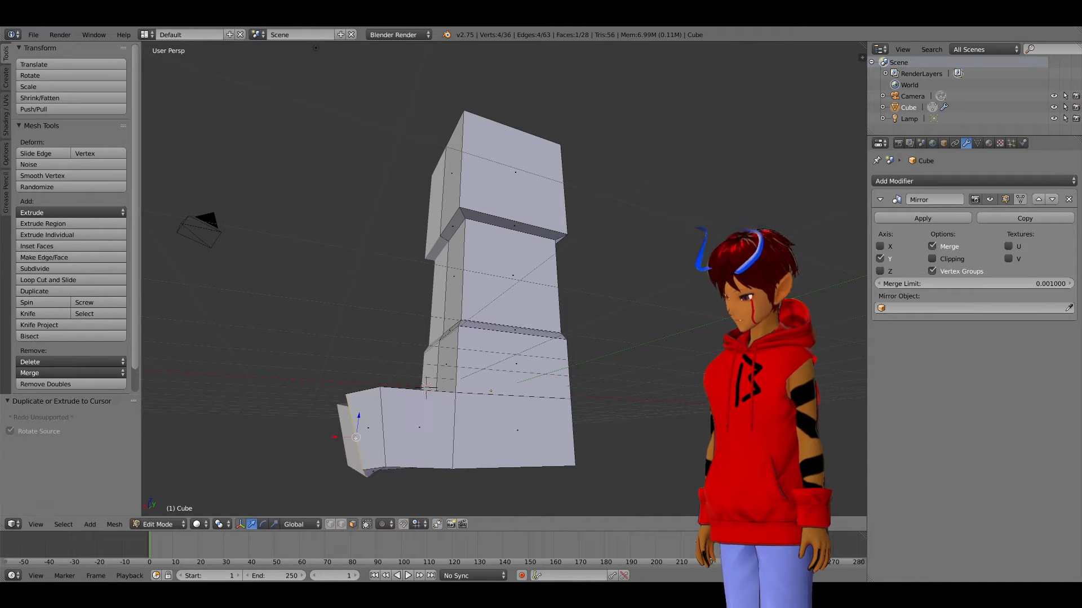
pyautogui.hotkey('ctrl', 'z')
# Step: Extrude the positive-X side block's underside 1 unit down along Z to form a leg
pyautogui.moveTo(522, 419); pyautogui.dragTo(444, 420, button='middle')
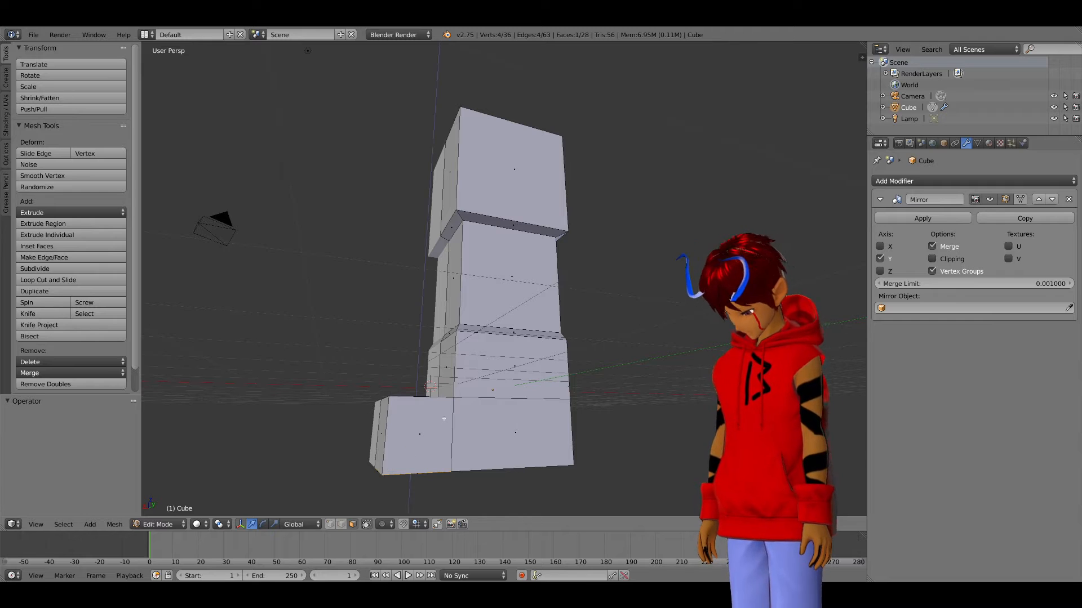
pyautogui.press('e')
pyautogui.press('z')
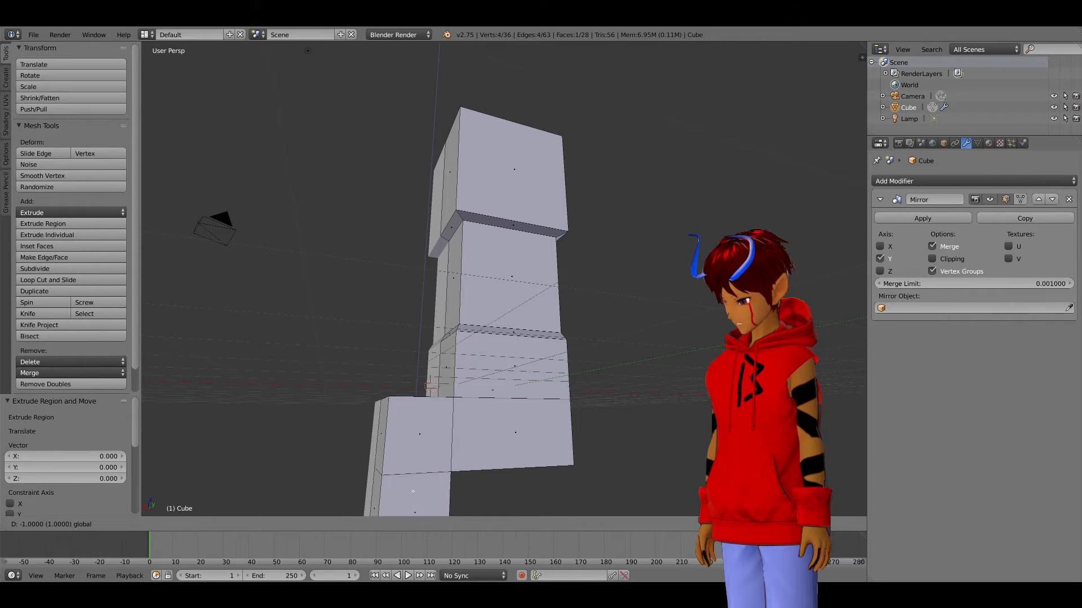
pyautogui.click(414, 498)
# Step: Extrude the lower face on the lowest block's negative-X side and move it -1 unit along X
pyautogui.moveTo(414, 499); pyautogui.dragTo(541, 276, button='middle')
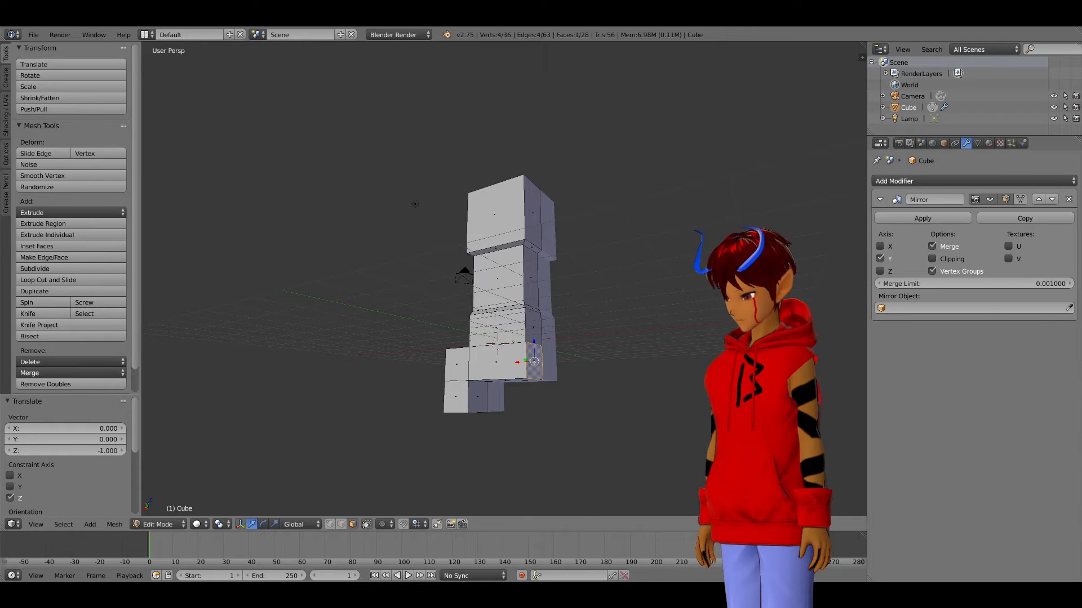
pyautogui.press('e')
pyautogui.rightClick(538, 361)
pyautogui.moveTo(519, 378); pyautogui.dragTo(503, 368, button='middle')
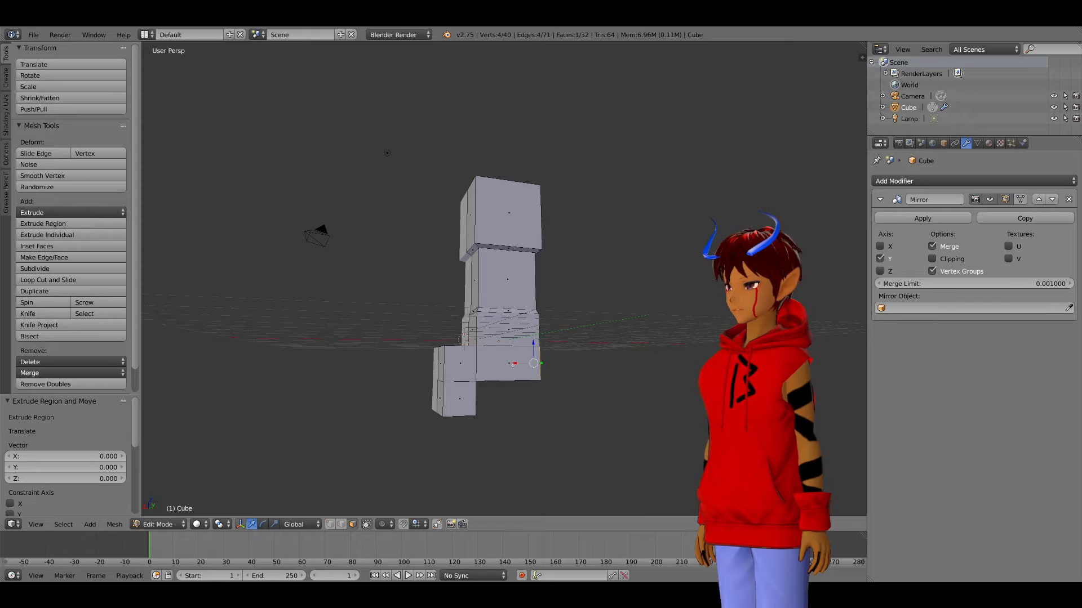
pyautogui.write('gx-1')
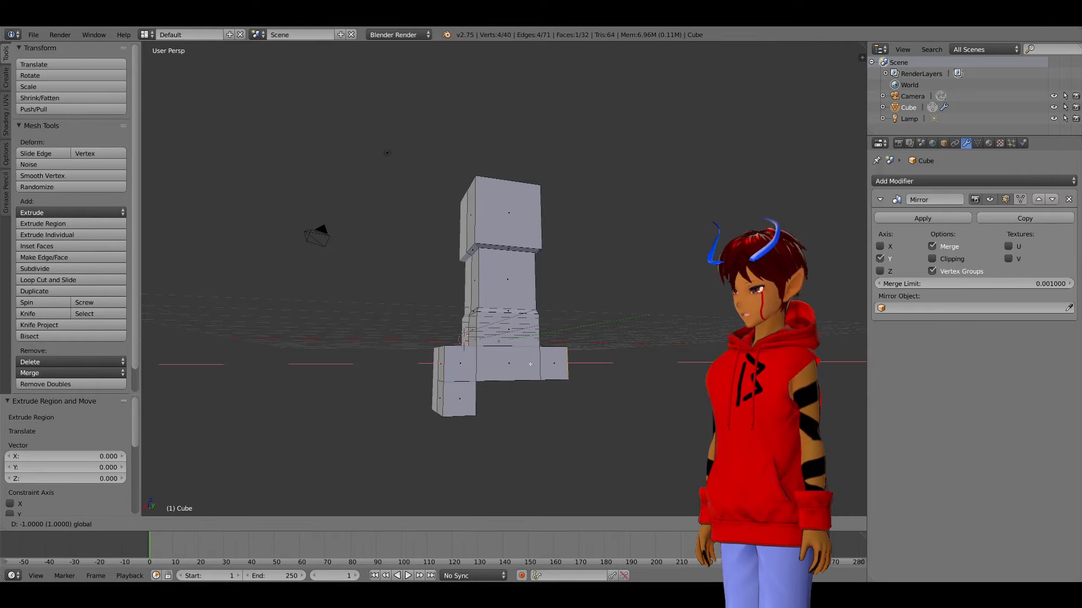
pyautogui.press('Return')
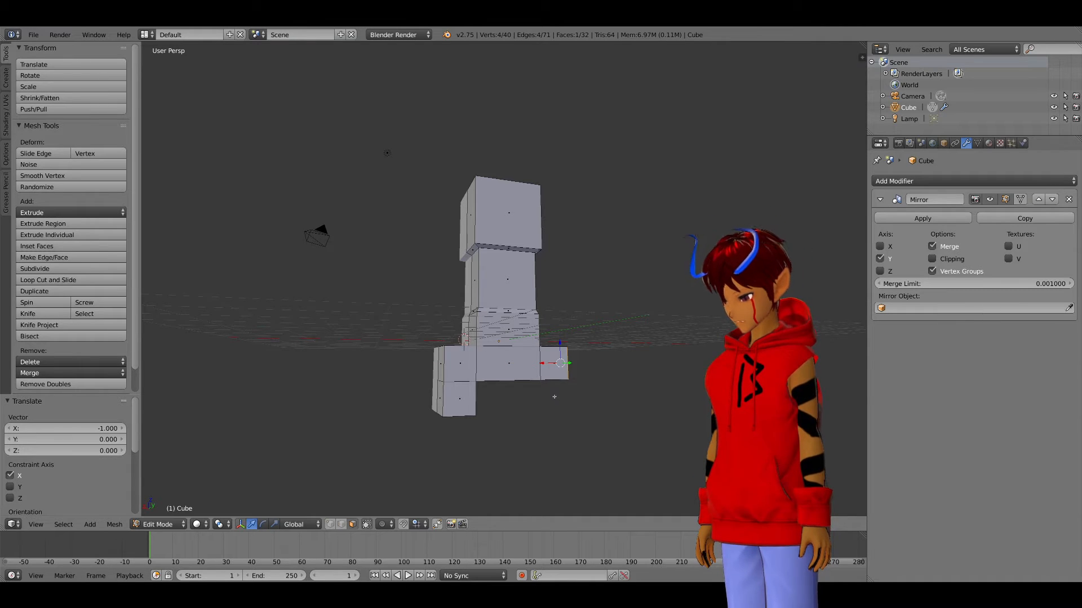
# Step: Extrude the negative-X side block's underside 1 unit down along Z to form the matching leg
pyautogui.moveTo(563, 391); pyautogui.dragTo(541, 364, button='middle')
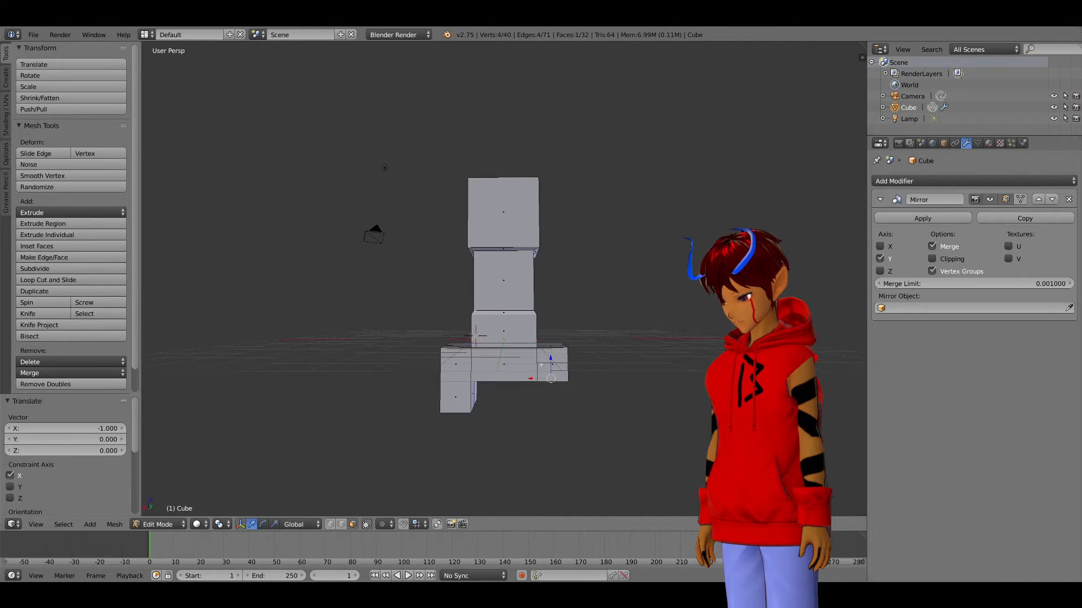
pyautogui.press('e')
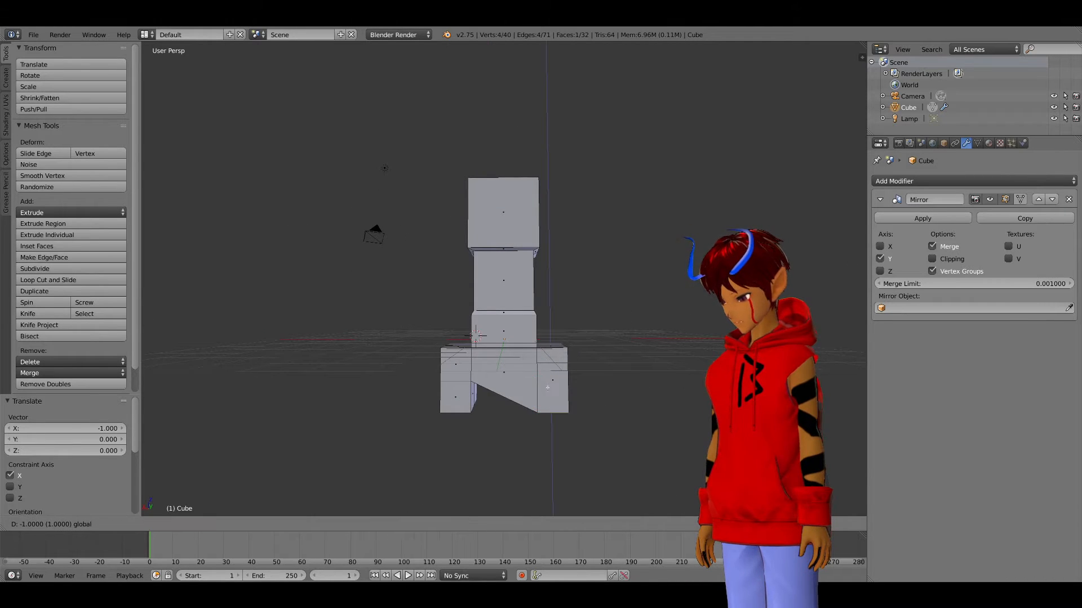
pyautogui.rightClick(548, 387)
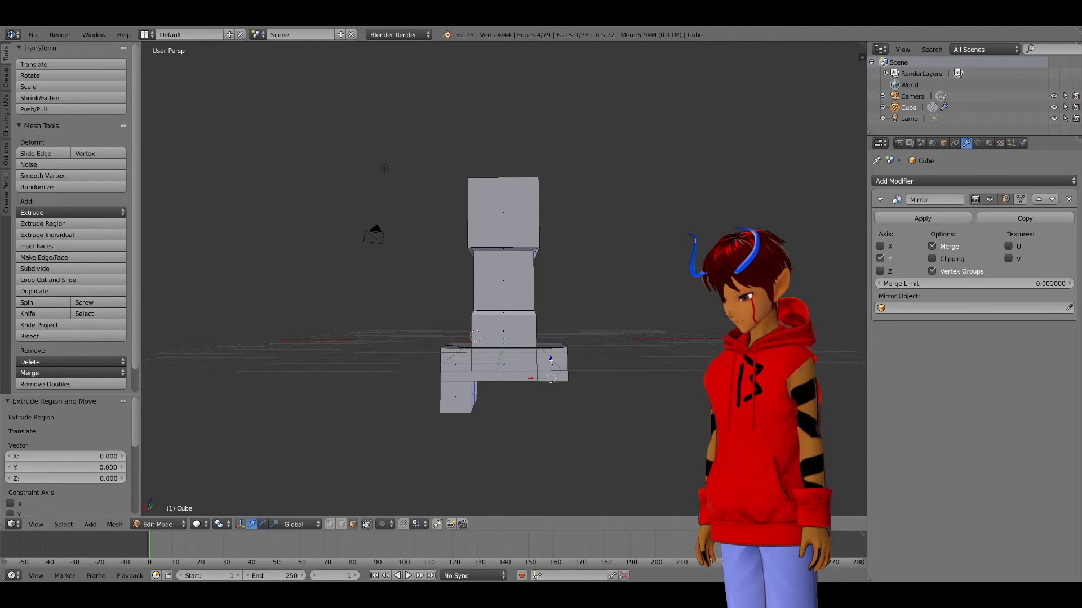
pyautogui.press('e')
pyautogui.click(551, 381)
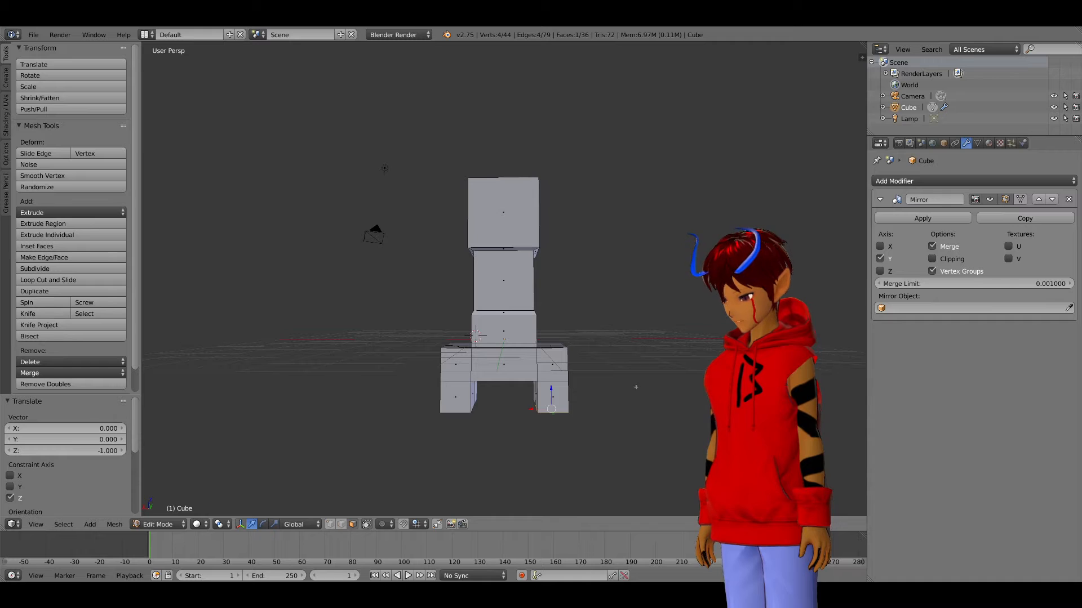
# Step: Turn the Mirror modifier's Y axis off and back on to compare the half mesh with the mirrored model
pyautogui.moveTo(645, 381); pyautogui.dragTo(592, 377, button='middle')
pyautogui.moveTo(623, 147); pyautogui.dragTo(424, 281, button='middle')
pyautogui.moveTo(489, 352); pyautogui.dragTo(454, 413, button='middle')
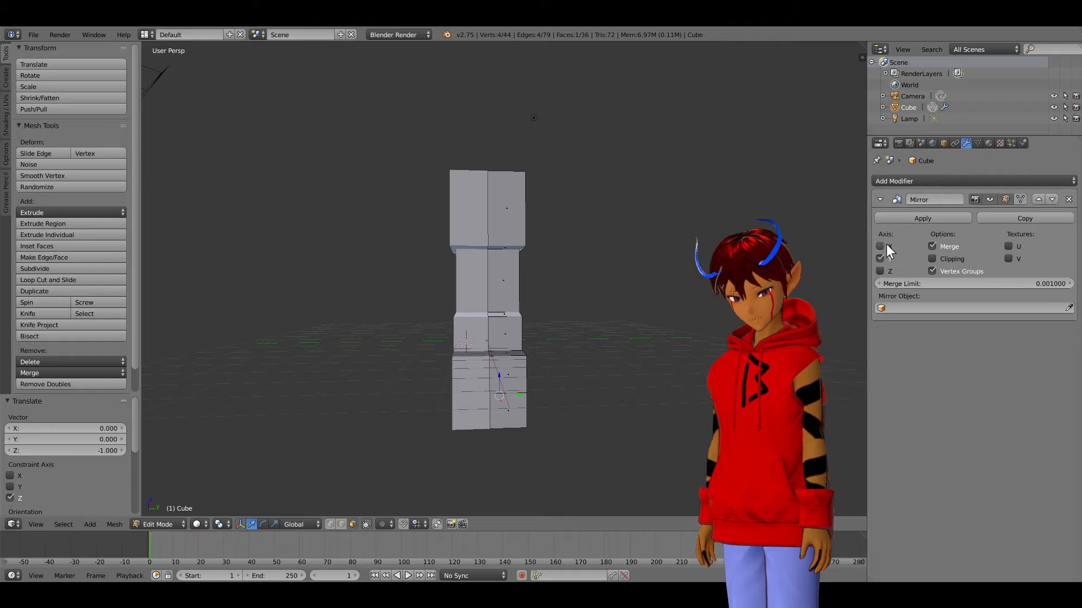
pyautogui.click(878, 258)
pyautogui.moveTo(445, 422); pyautogui.dragTo(636, 363, button='middle')
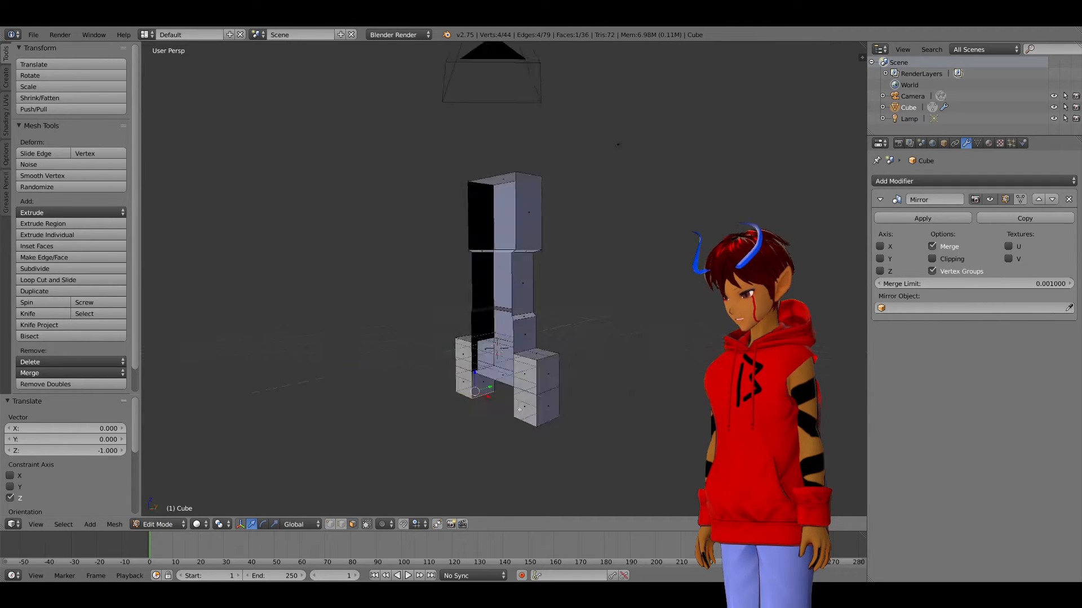
pyautogui.click(878, 259)
pyautogui.moveTo(575, 357)
pyautogui.mouseDown(button='middle')
pyautogui.moveTo(513, 364)
pyautogui.moveTo(554, 361)
pyautogui.mouseUp(button='middle')
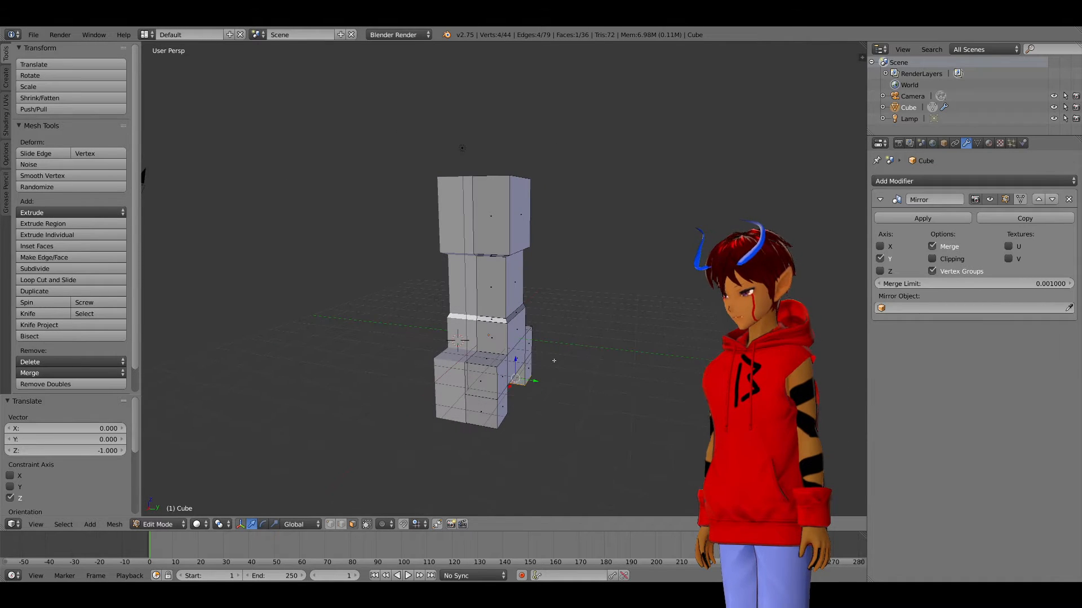
# Step: Examine the mirrored model from the top, front, right and rotated viewpoints, in both orthographic and perspective projection
pyautogui.press('KP_5')
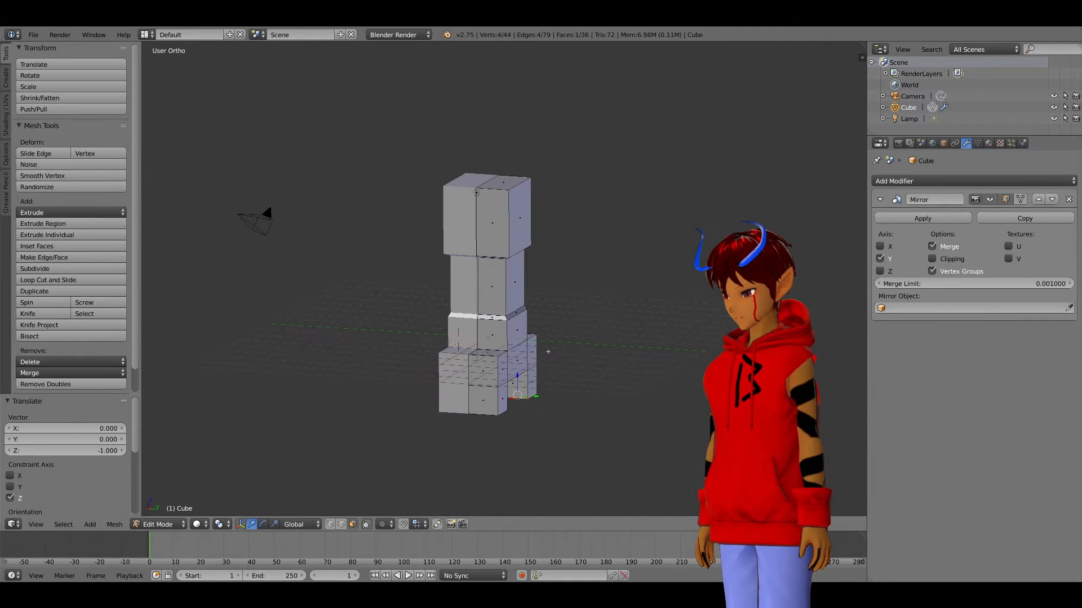
pyautogui.press('KP_5')
pyautogui.press('KP_4')
pyautogui.press('KP_4')
pyautogui.press('KP_6')
pyautogui.press('KP_7')
pyautogui.press('KP_8')
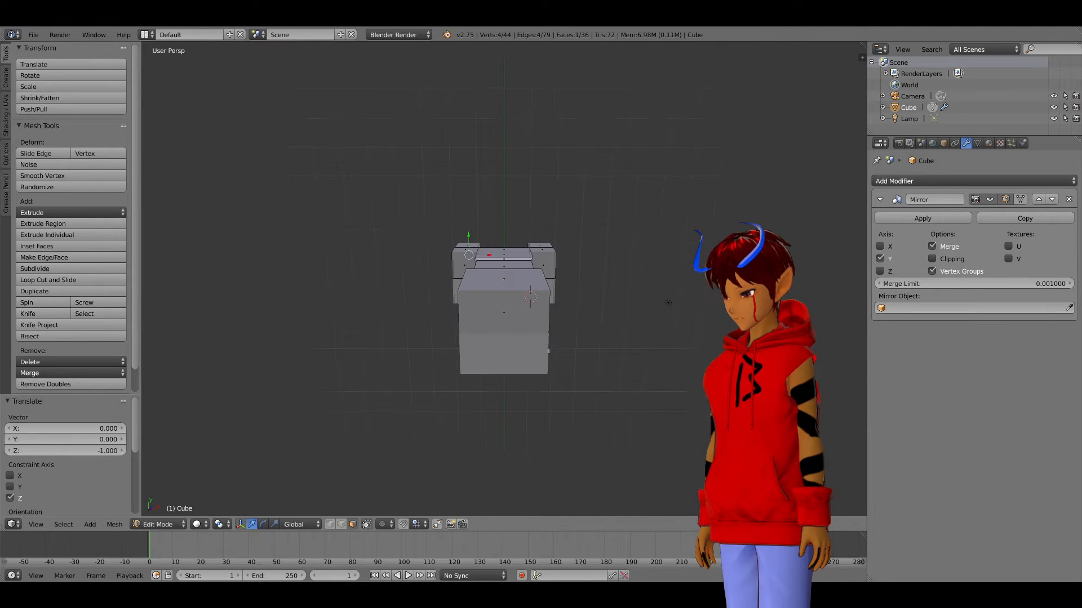
pyautogui.press('KP_8')
pyautogui.press('KP_8')
pyautogui.press('KP_8')
pyautogui.press('KP_7')
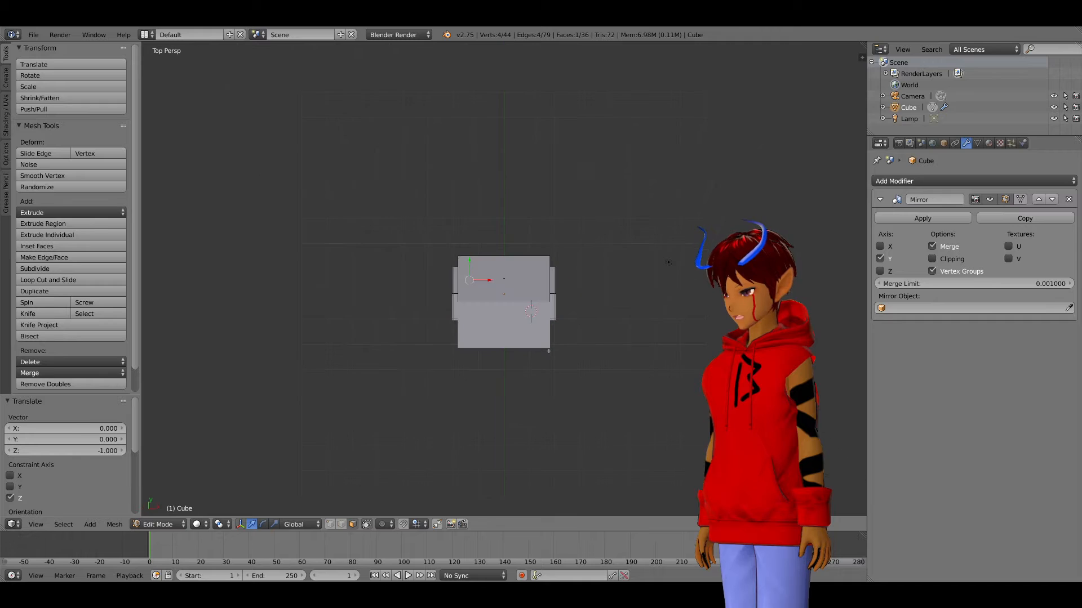
pyautogui.press('KP_1')
pyautogui.press('KP_2')
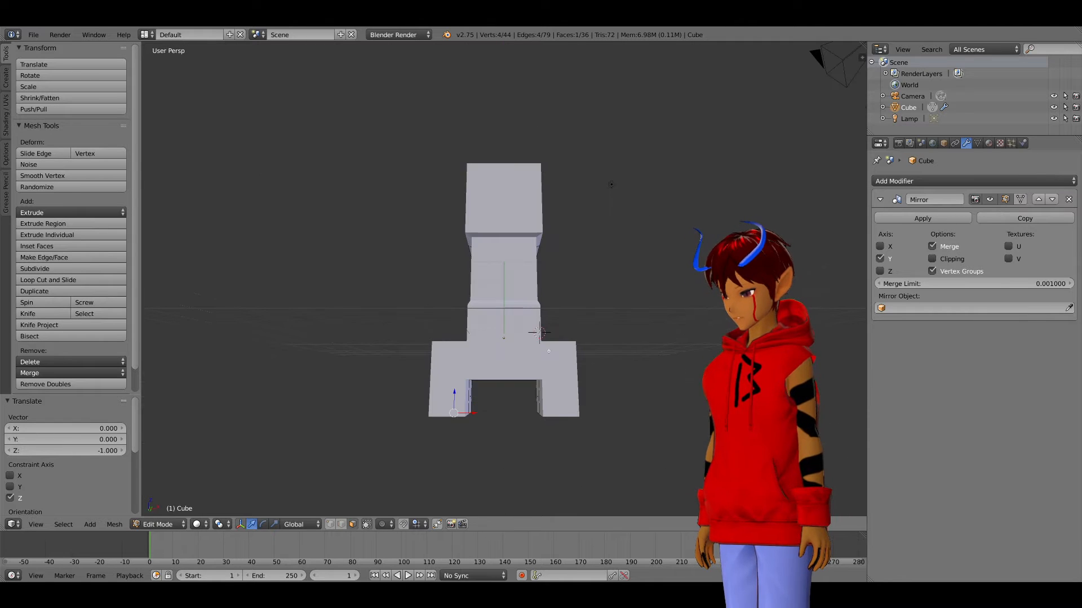
pyautogui.press('KP_3')
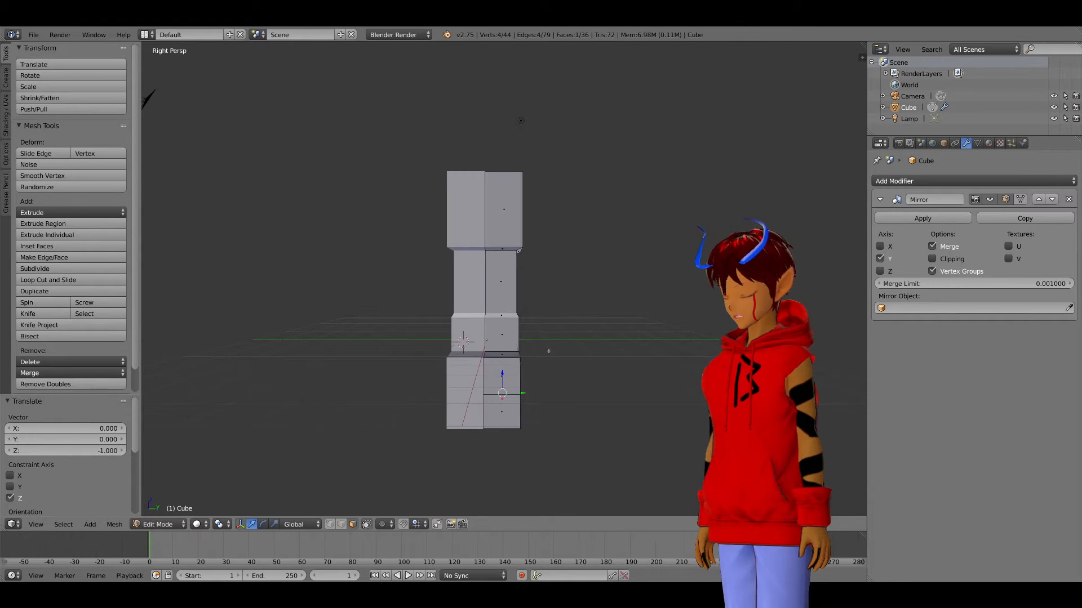
pyautogui.press('KP_1')
pyautogui.press('KP_2')
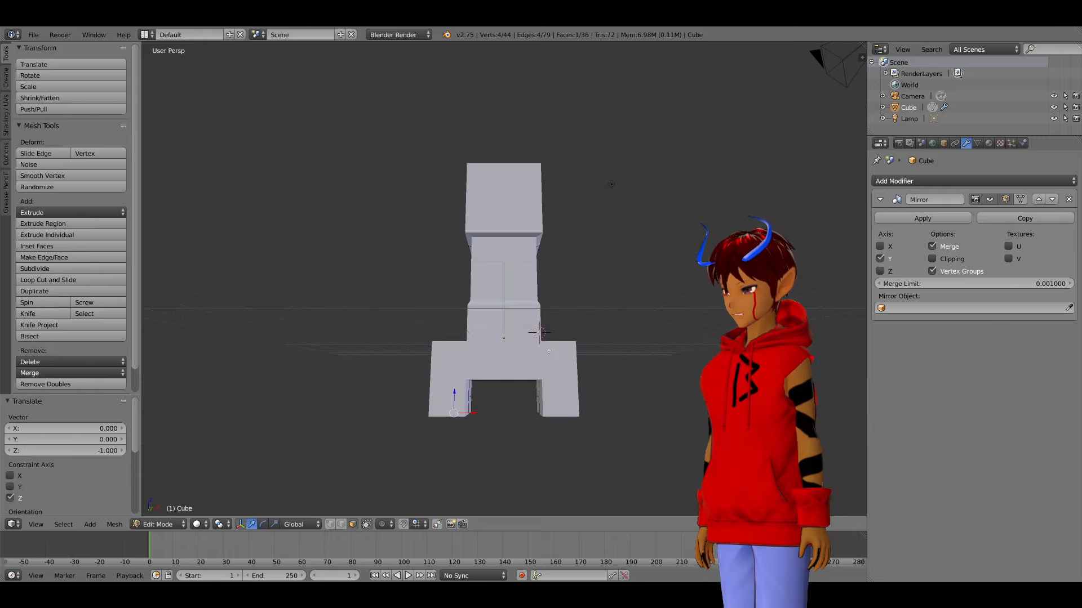
pyautogui.press('KP_1')
pyautogui.press('KP_4')
pyautogui.press('KP_4')
pyautogui.press('KP_5')
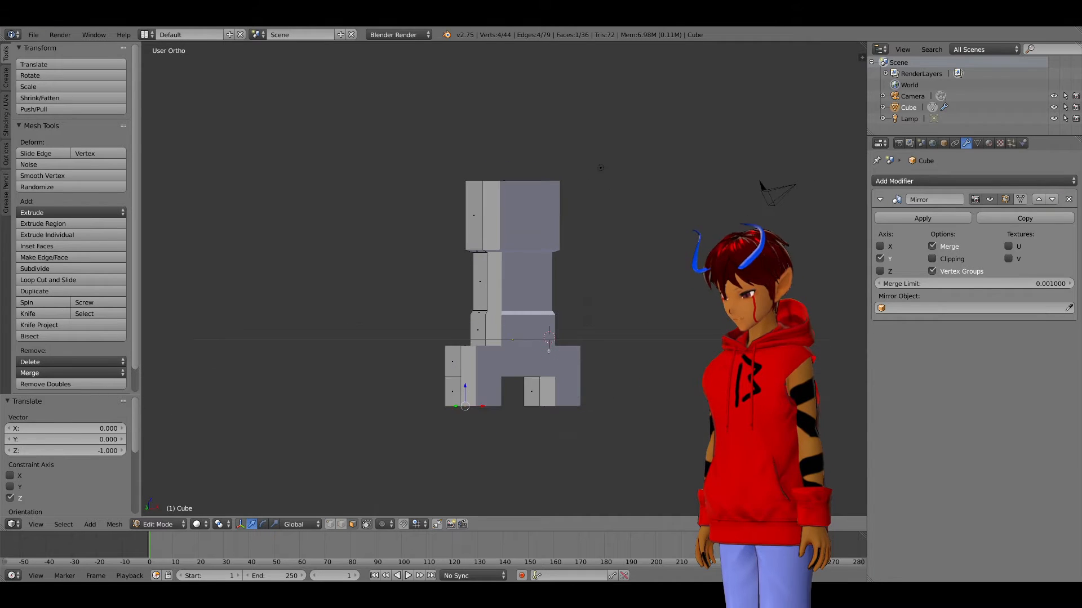
pyautogui.press('KP_5')
pyautogui.press('KP_8')
pyautogui.press('KP_8')
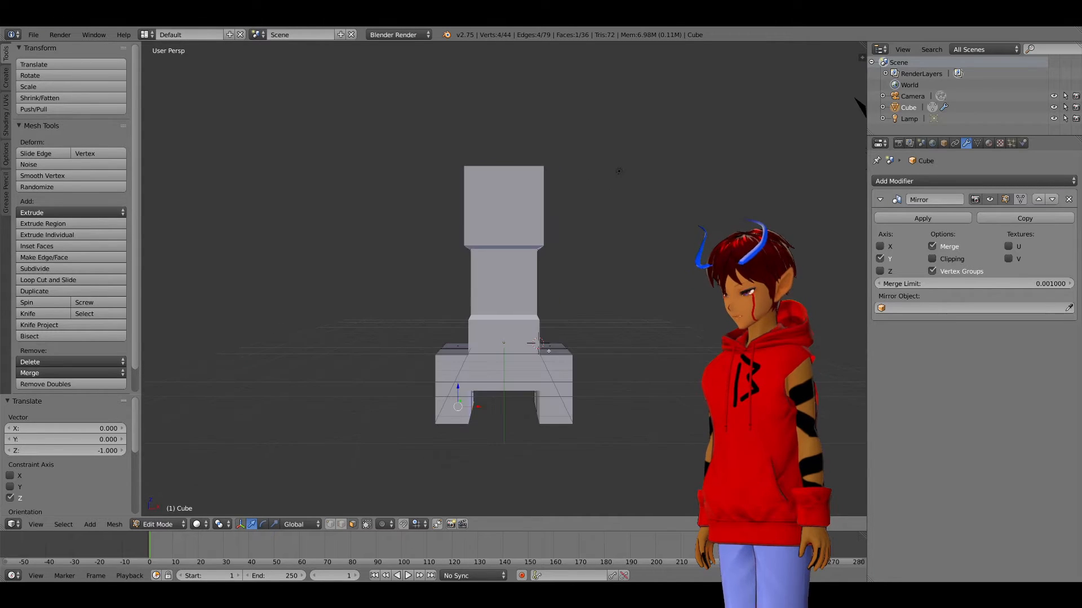
pyautogui.press('KP_7')
pyautogui.press('KP_8')
pyautogui.press('KP_8')
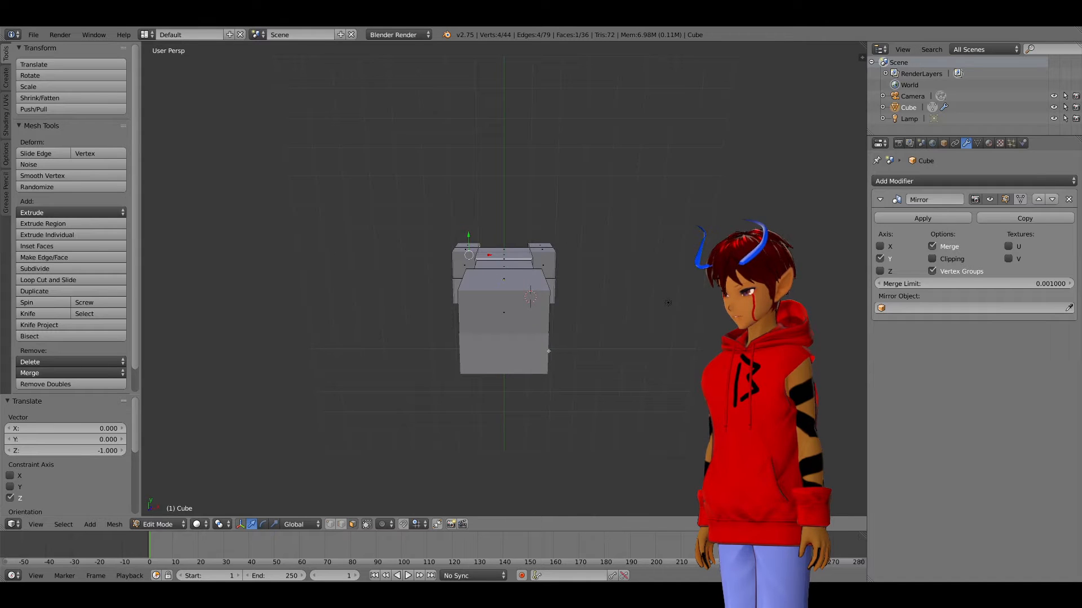
pyautogui.press('KP_4')
pyautogui.press('KP_4')
pyautogui.press('KP_4')
pyautogui.press('KP_8')
pyautogui.press('KP_9')
pyautogui.press('KP_8')
pyautogui.press('KP_2')
pyautogui.press('KP_9')
pyautogui.press('KP_7')
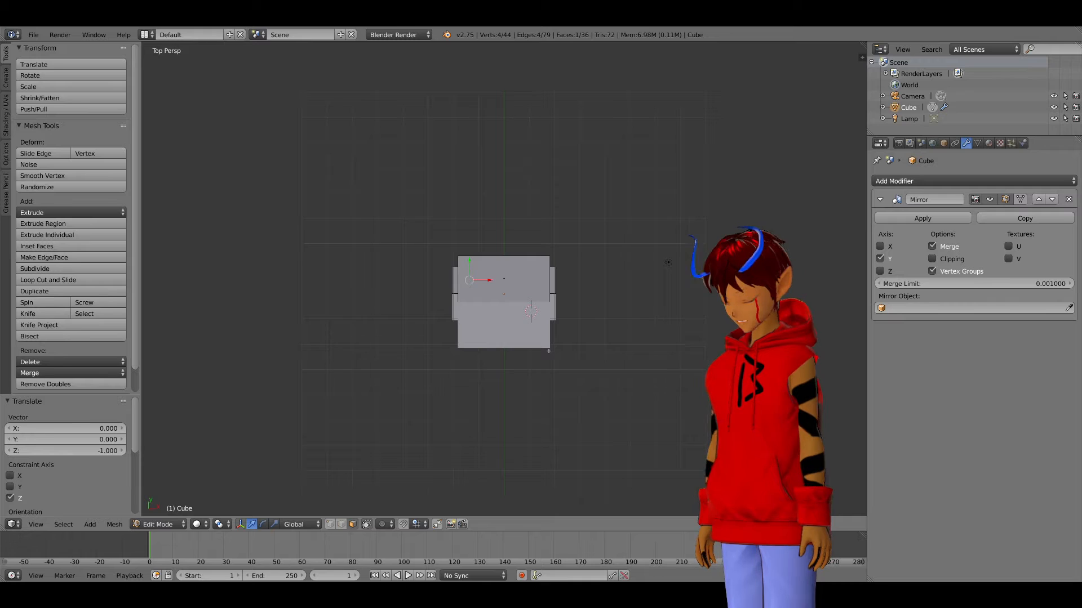
pyautogui.press('KP_1')
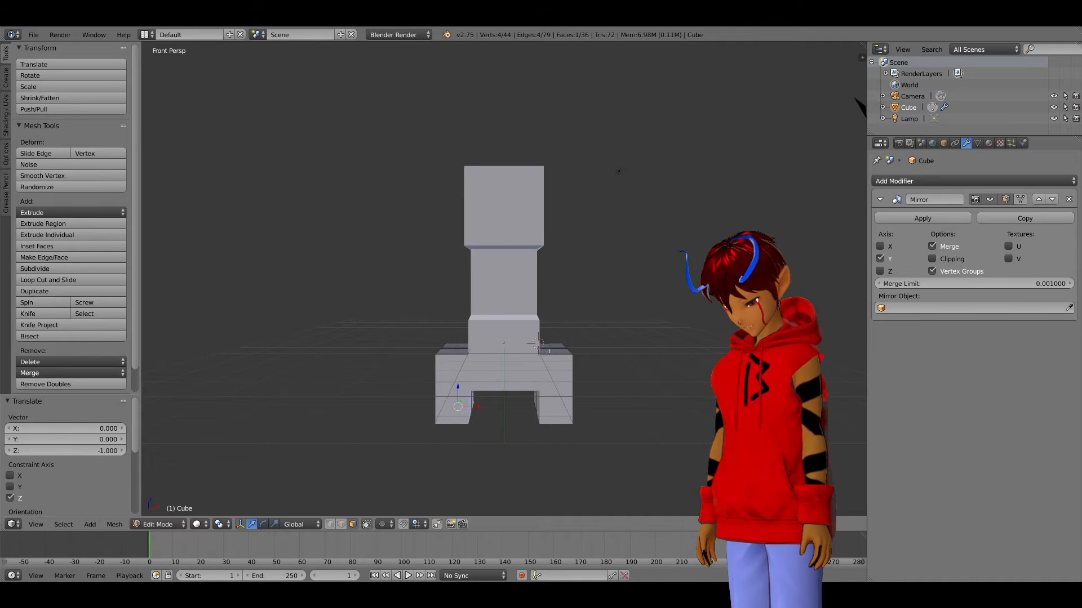
# Step: Add one centred horizontal loop cut across the middle of the head block
pyautogui.press('KP_2')
pyautogui.press('KP_8')
pyautogui.press('KP_8')
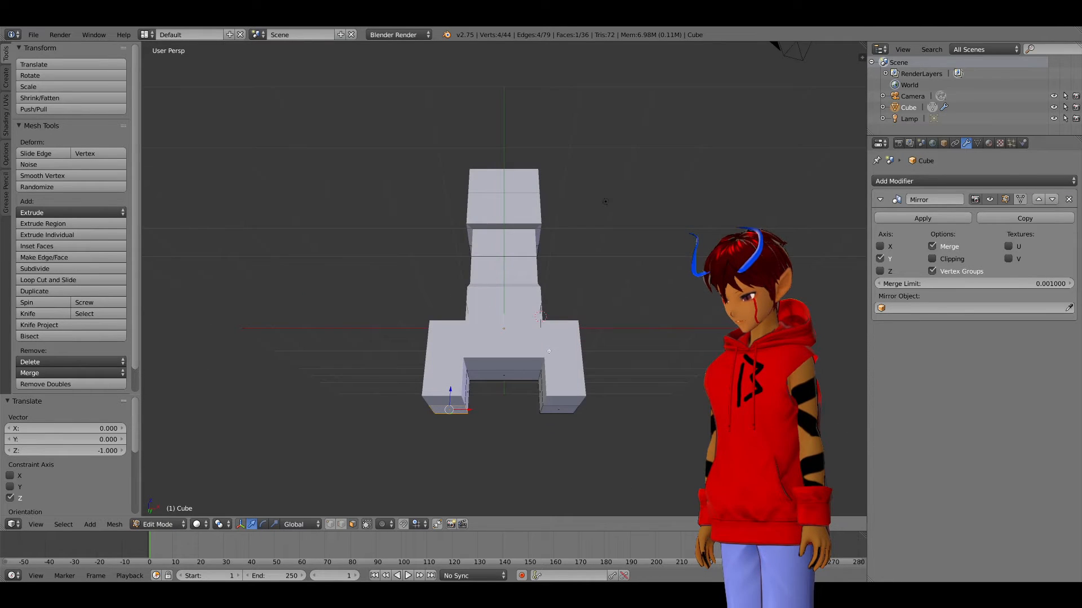
pyautogui.press('KP_3')
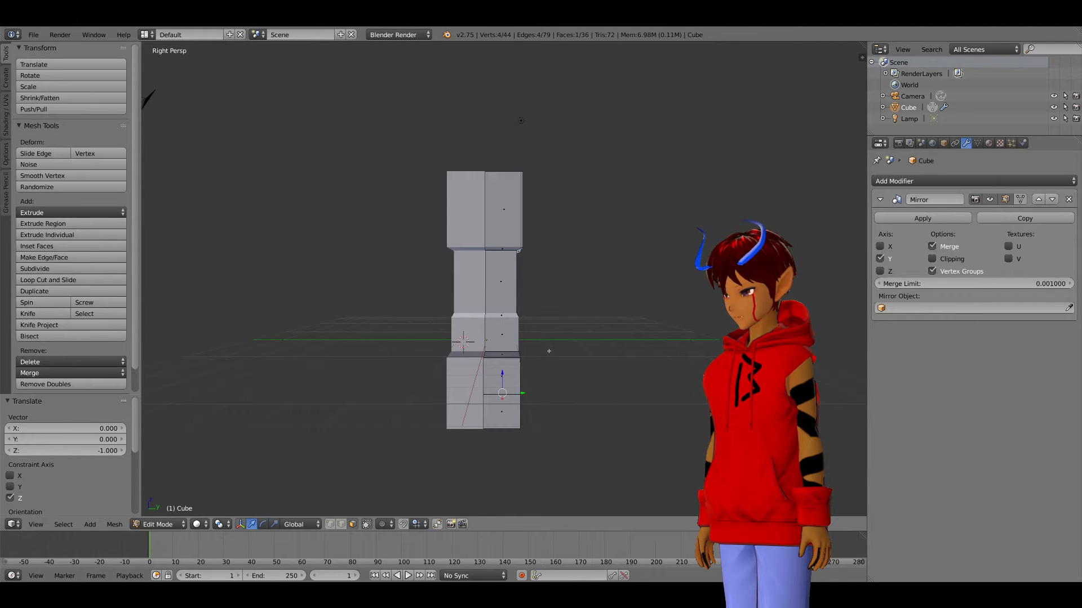
pyautogui.moveTo(548, 351); pyautogui.dragTo(428, 358, button='middle')
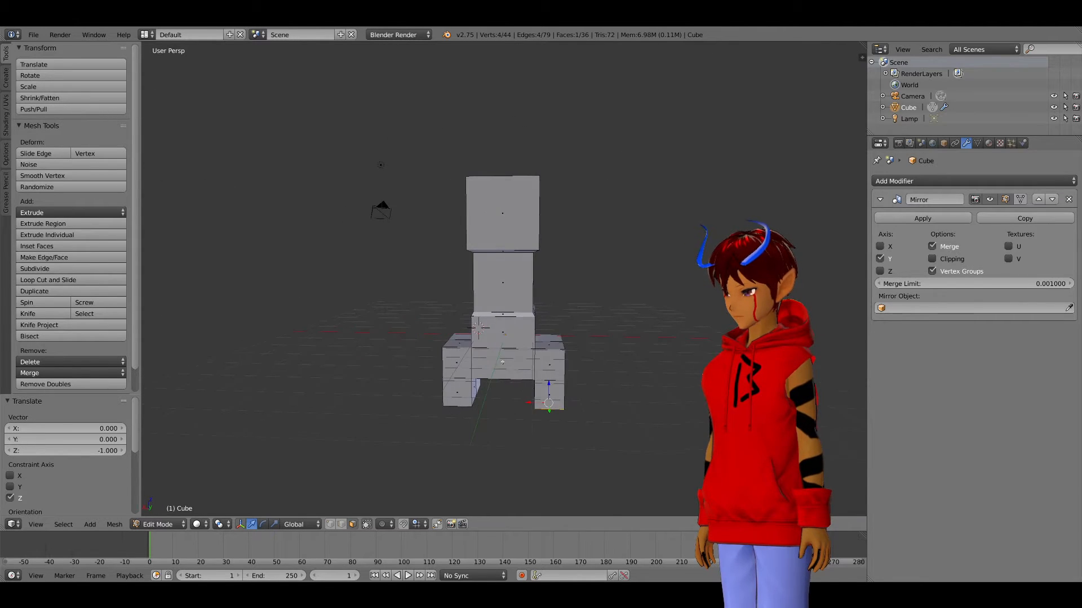
pyautogui.press('KP_3')
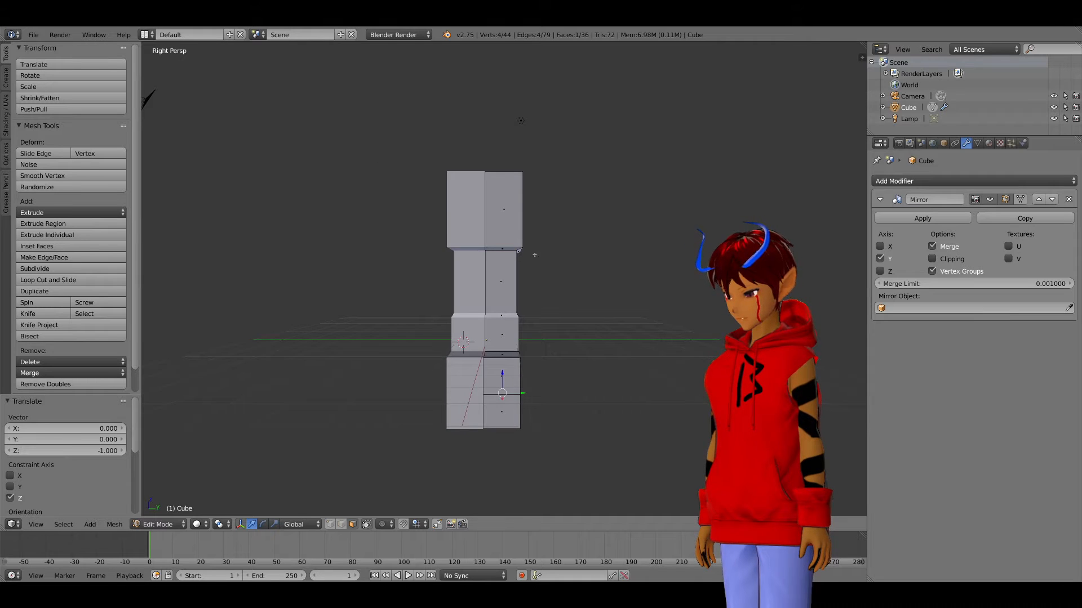
pyautogui.moveTo(579, 247); pyautogui.dragTo(544, 214, button='middle')
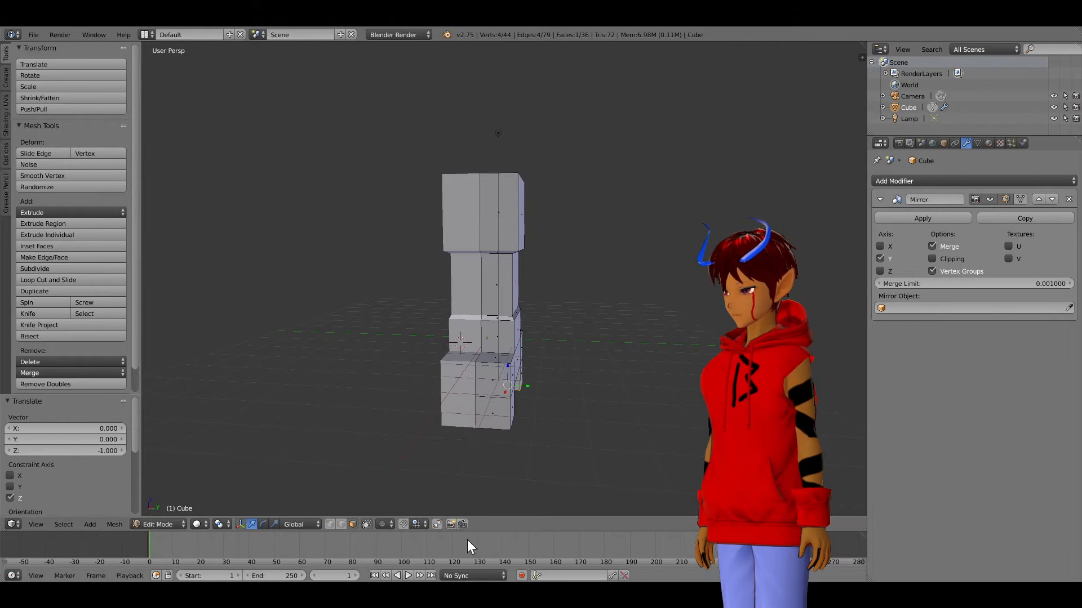
pyautogui.hotkey('ctrl', 'r')
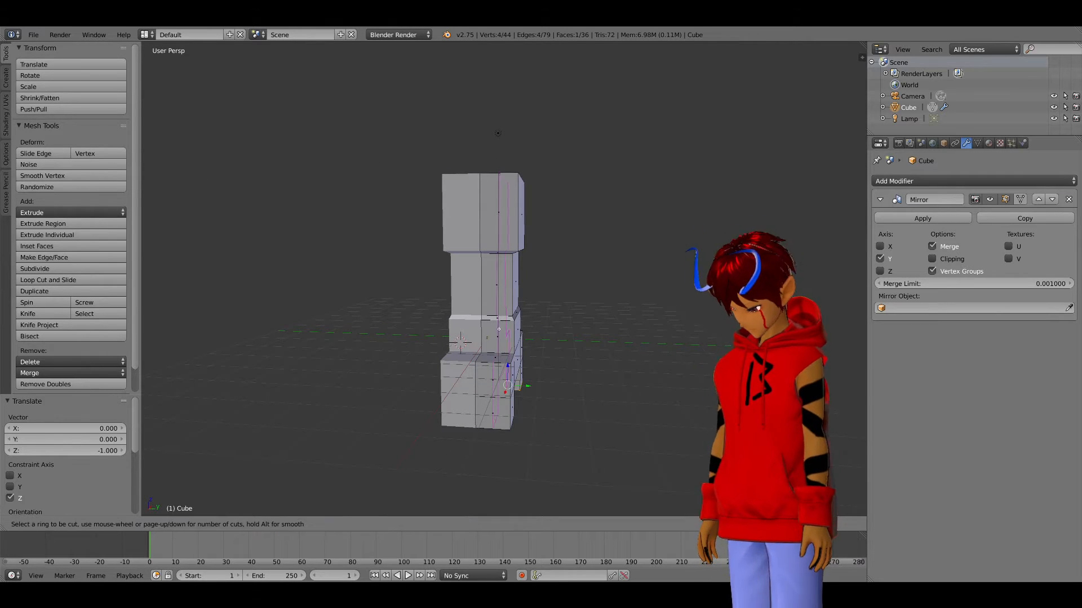
pyautogui.click(509, 207)
pyautogui.rightClick(586, 192)
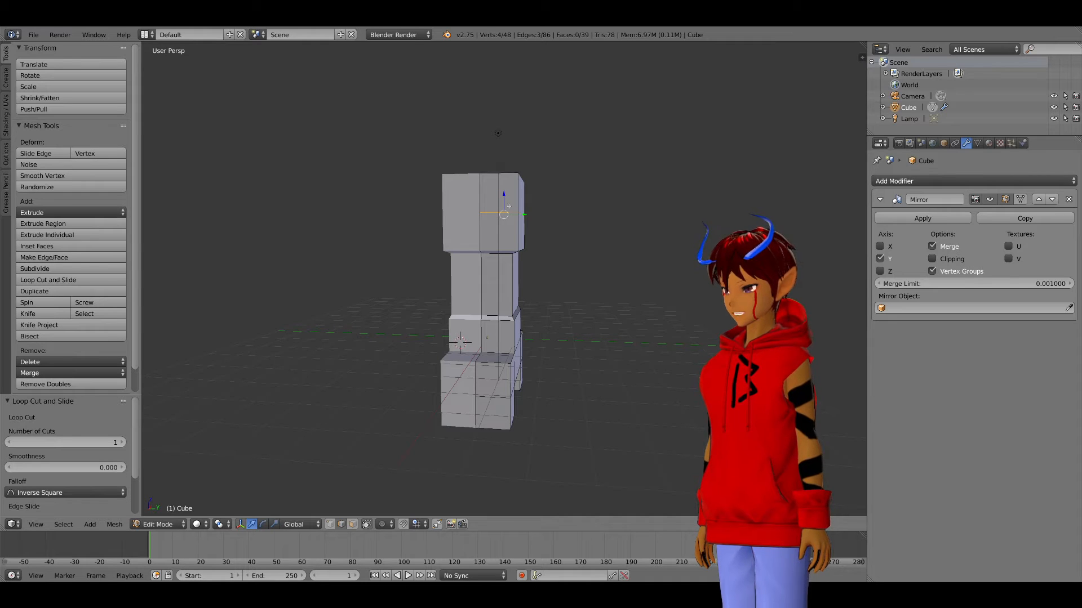
# Step: Extrude and shrink the head's upper front face, and extrude it again -0.201 along X to form a recessed eye
pyautogui.rightClick(510, 193)
pyautogui.click(352, 523)
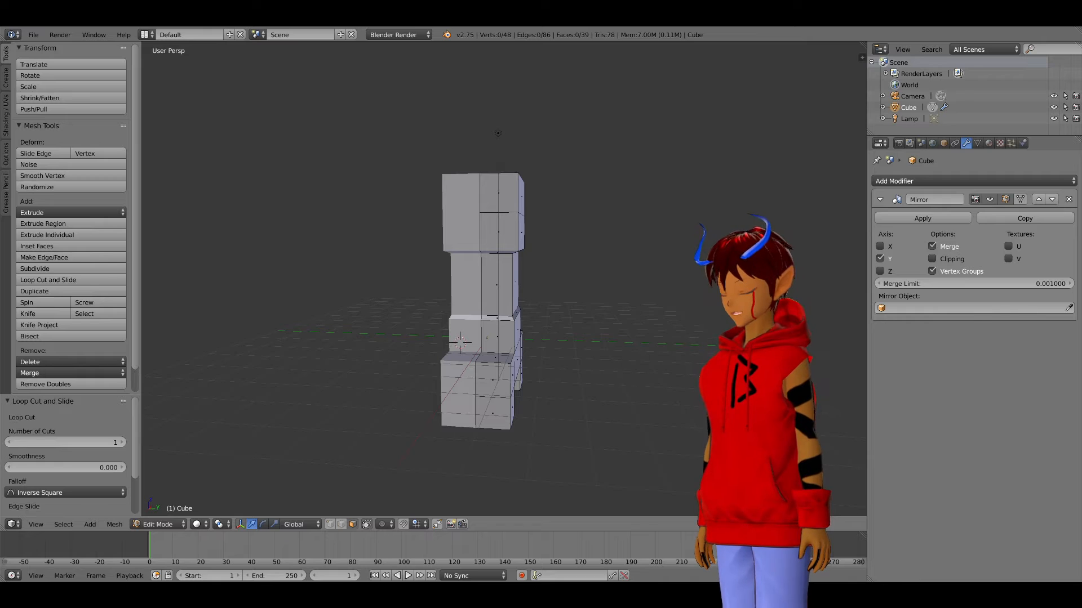
pyautogui.rightClick(504, 202)
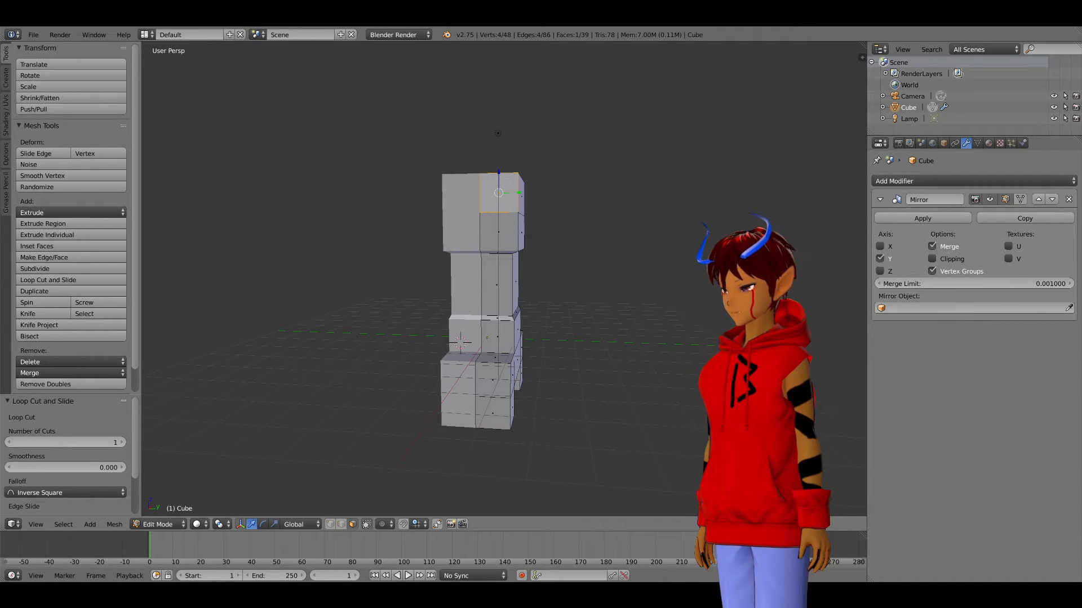
pyautogui.moveTo(445, 205); pyautogui.dragTo(446, 205)
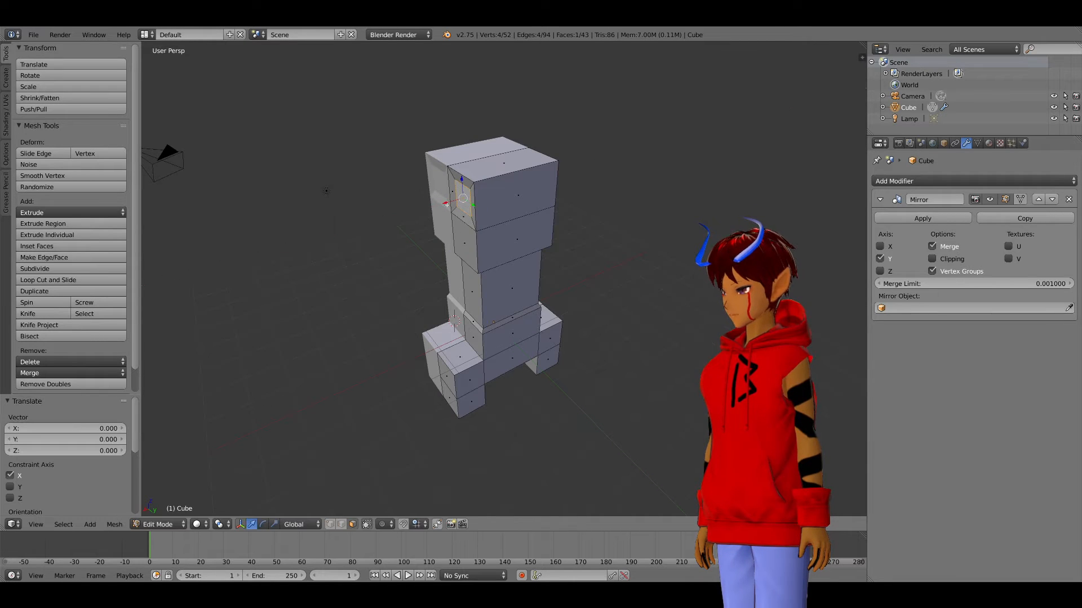
pyautogui.press('e')
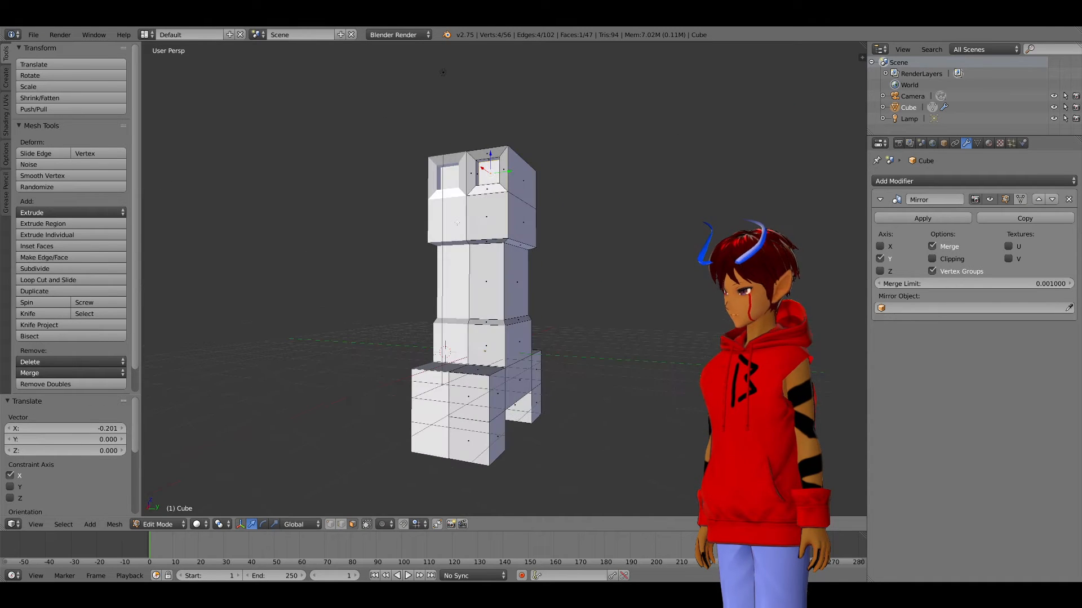
# Step: Divide the head's lower front with loop cuts and extrude four stepped mouth faces -0.093 along X into the head
pyautogui.moveTo(456, 224)
pyautogui.mouseDown(button='middle')
pyautogui.moveTo(476, 231)
pyautogui.moveTo(463, 228)
pyautogui.mouseUp(button='middle')
pyautogui.press('ctrl+KP_Add')
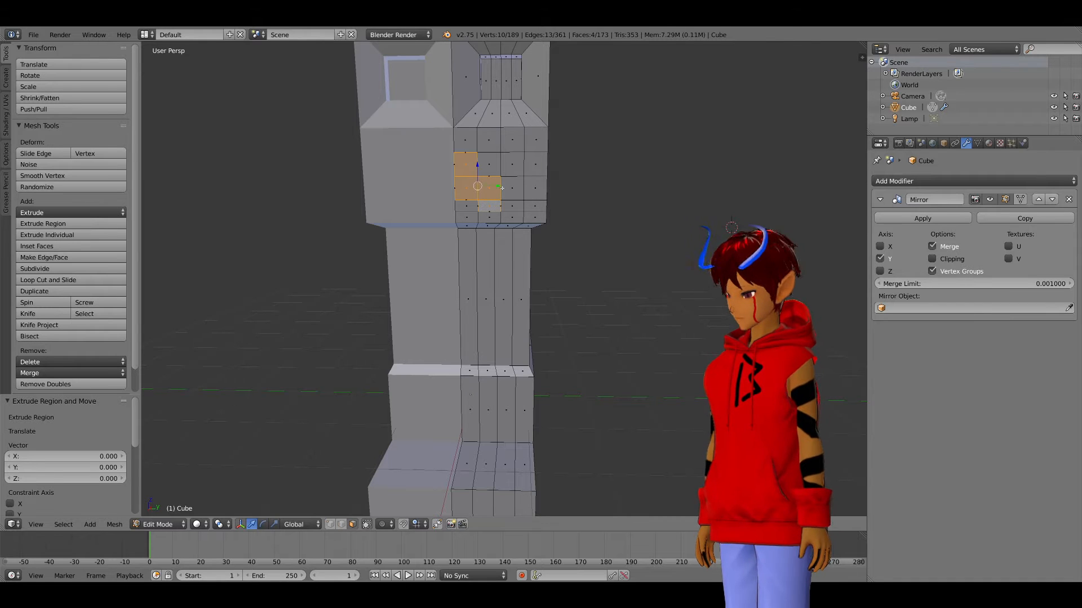
pyautogui.moveTo(533, 199); pyautogui.dragTo(401, 172, button='middle')
pyautogui.moveTo(405, 188); pyautogui.dragTo(412, 187)
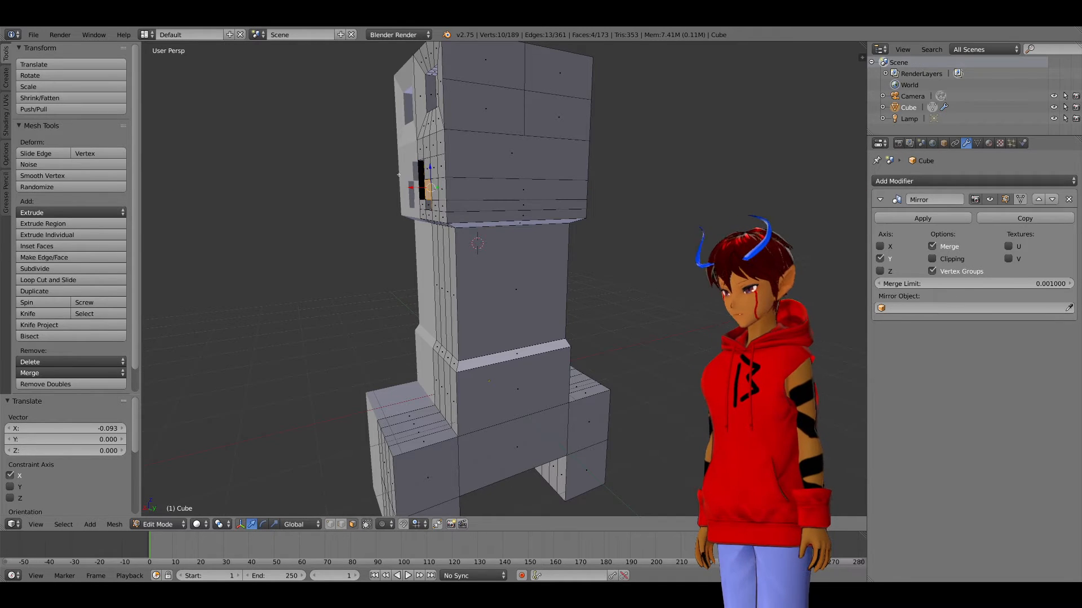
# Step: Delete the two inner wall faces of the mouth recess that lie along the mirror seam
pyautogui.scroll(2, 400, 170)
pyautogui.moveTo(400, 170); pyautogui.dragTo(498, 200, button='middle')
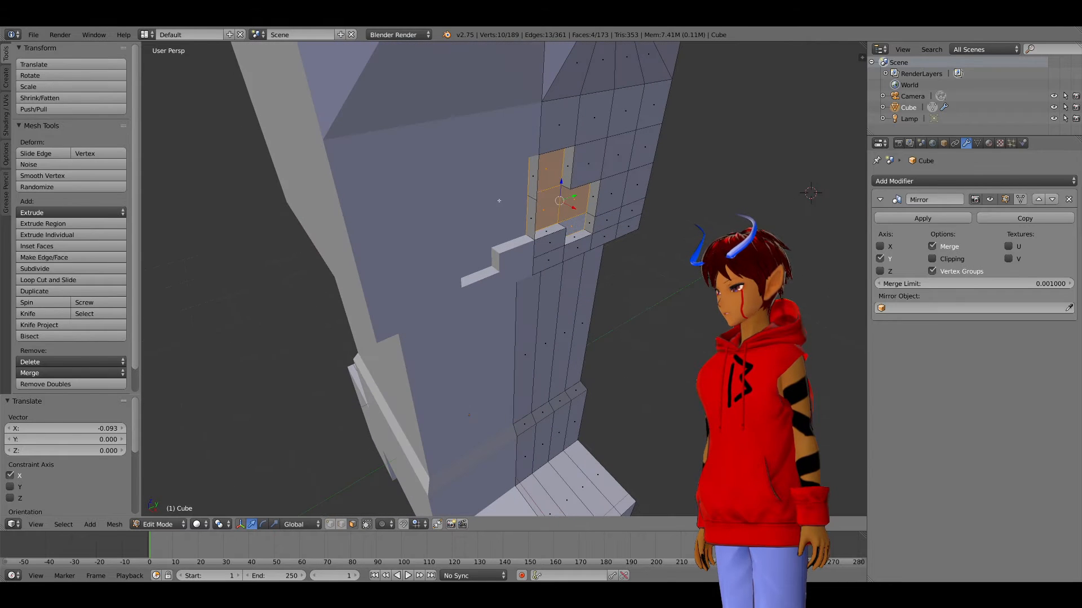
pyautogui.rightClick(534, 188)
pyautogui.press('g')
pyautogui.rightClick(560, 183)
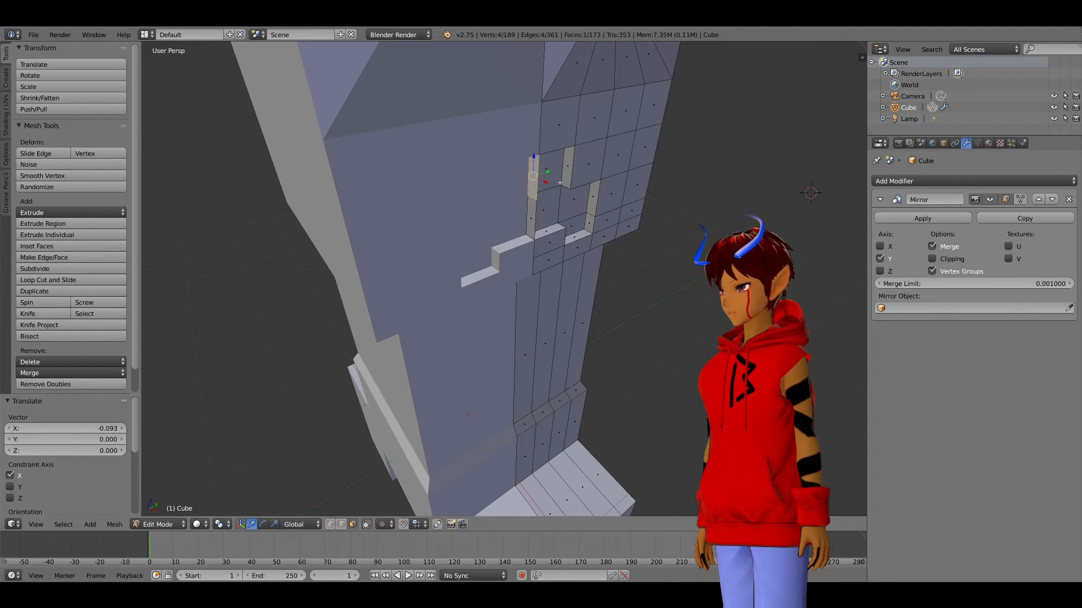
pyautogui.press('x')
pyautogui.click(532, 186)
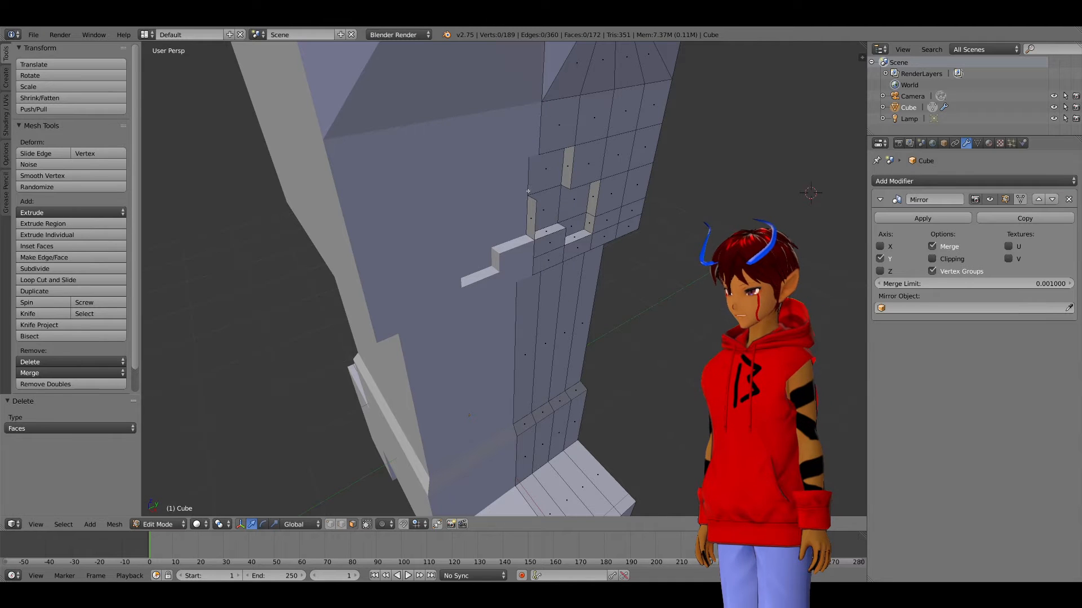
pyautogui.rightClick(536, 211)
pyautogui.press('x')
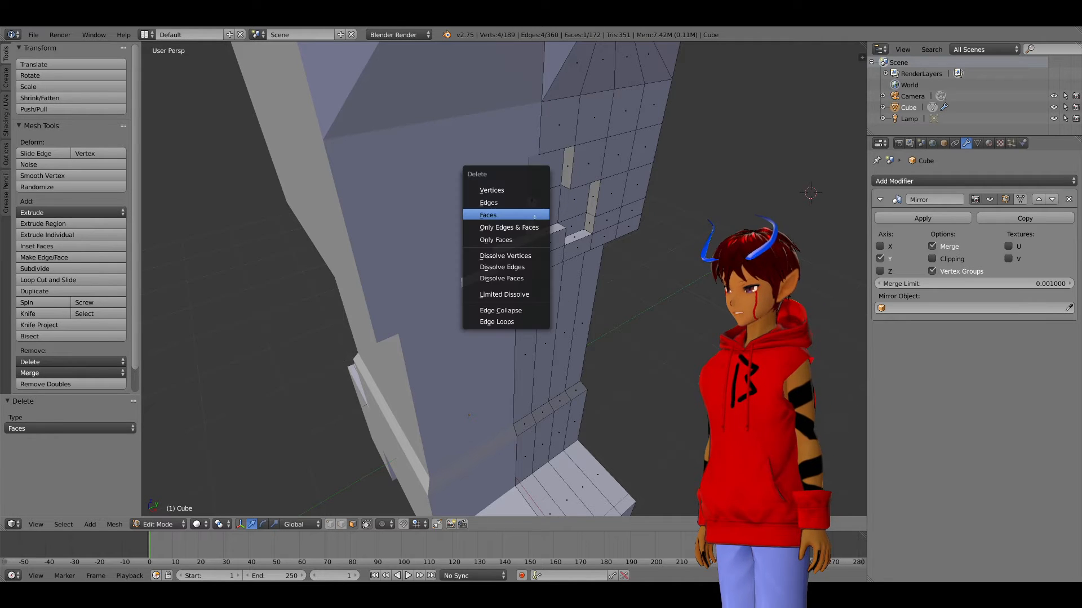
pyautogui.click(534, 215)
# Step: Add two empty material slots to the Cube below the existing material
pyautogui.moveTo(612, 267); pyautogui.dragTo(604, 239, button='middle')
pyautogui.moveTo(438, 68); pyautogui.dragTo(578, 155, button='middle')
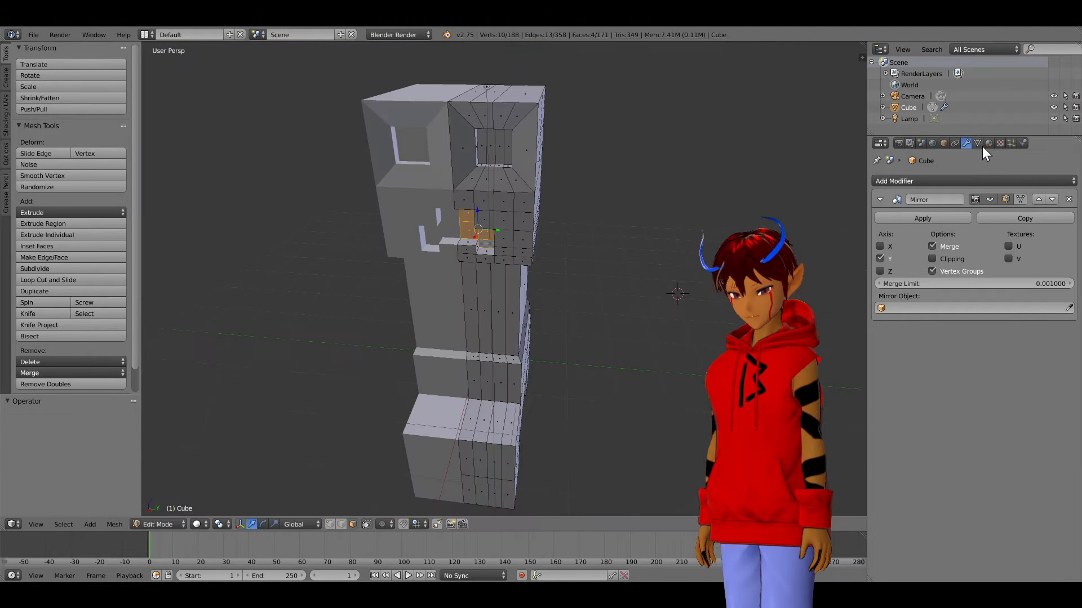
pyautogui.click(988, 143)
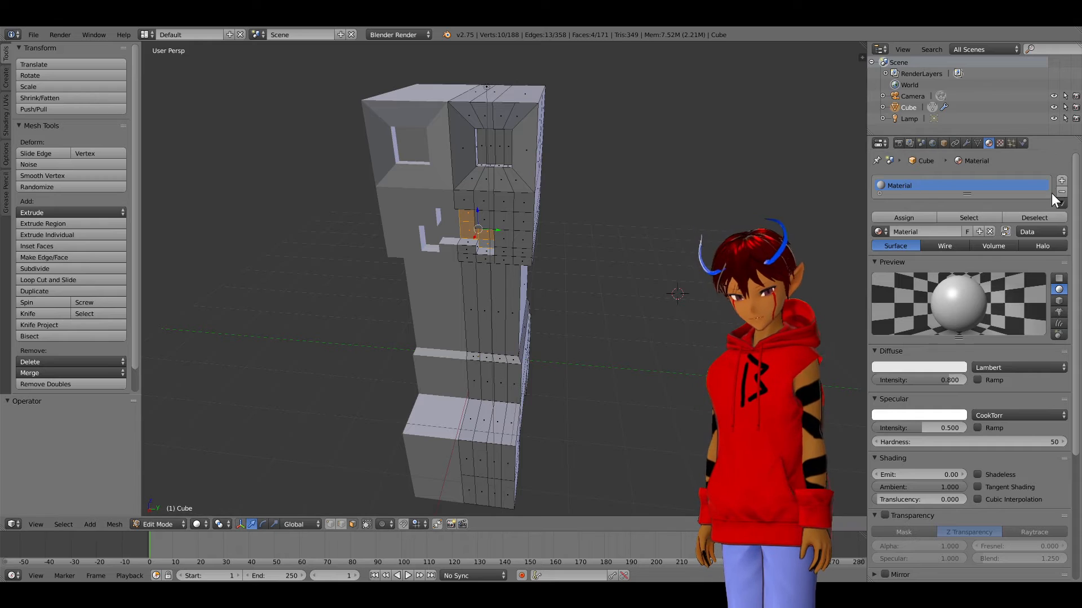
pyautogui.click(1061, 181)
pyautogui.click(1061, 181)
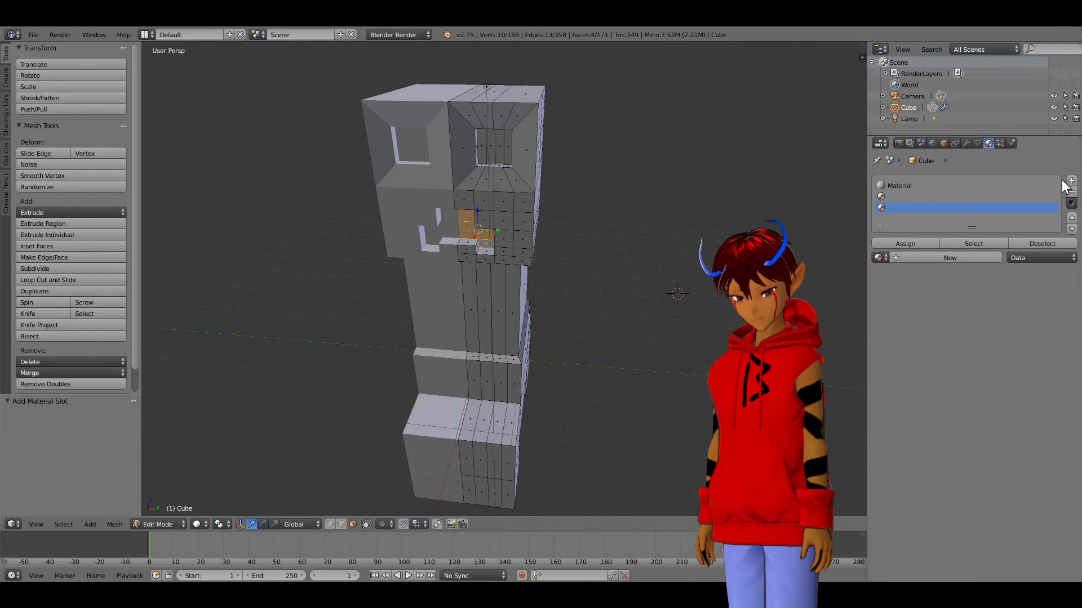
# Step: Select the four back faces of the eye recess and give them a new material in the second slot
pyautogui.press('a')
pyautogui.press('a')
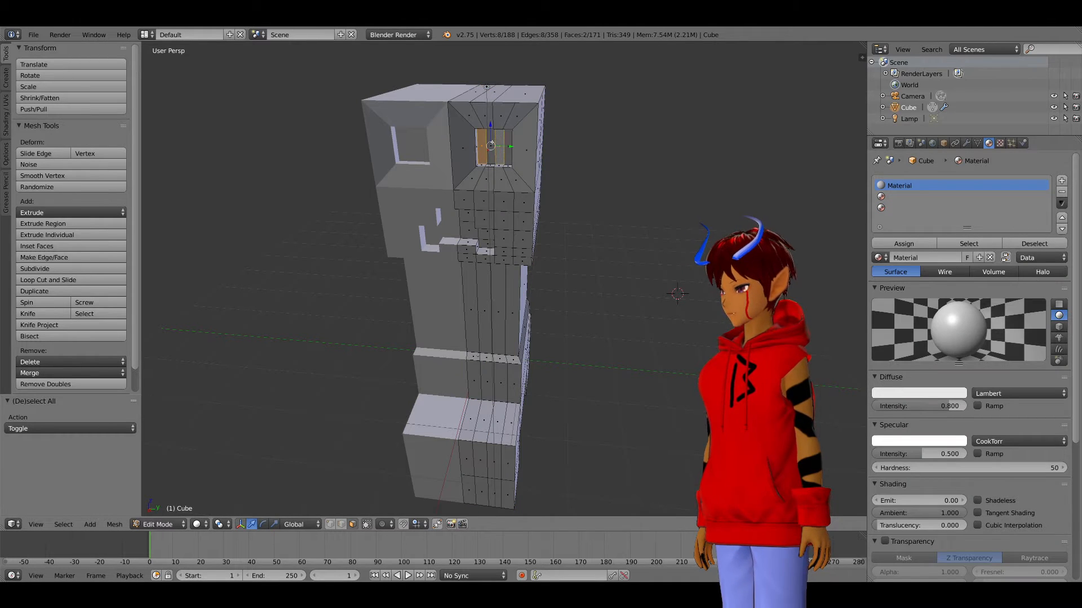
pyautogui.keyDown('shift'); pyautogui.rightClick(491, 145); pyautogui.keyUp('shift')
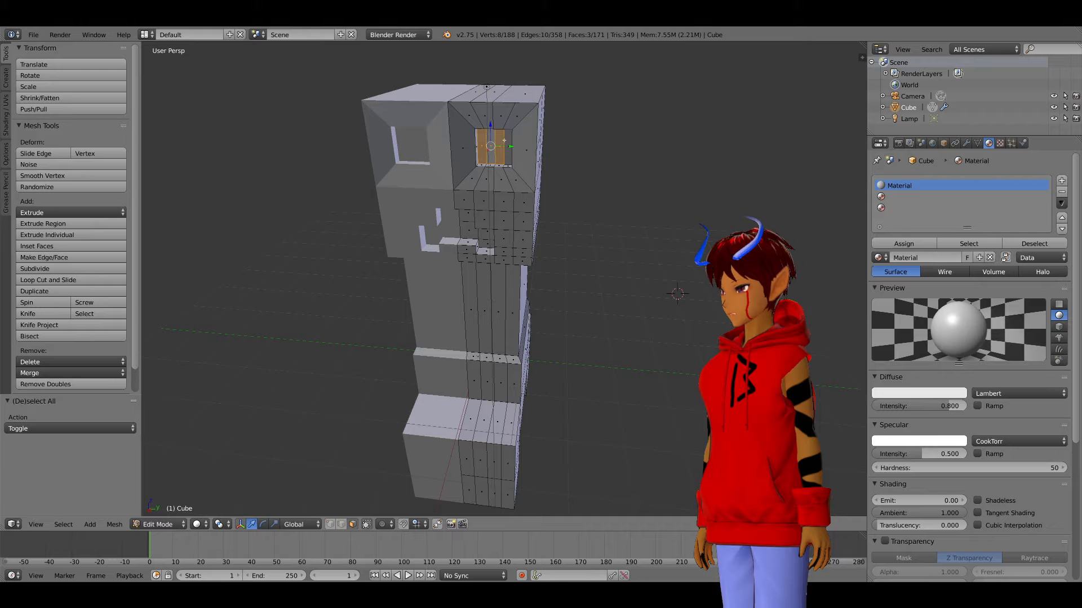
pyautogui.keyDown('shift'); pyautogui.rightClick(507, 146); pyautogui.keyUp('shift')
pyautogui.scroll(1, 508, 147)
pyautogui.moveTo(500, 175); pyautogui.dragTo(533, 138, button='middle')
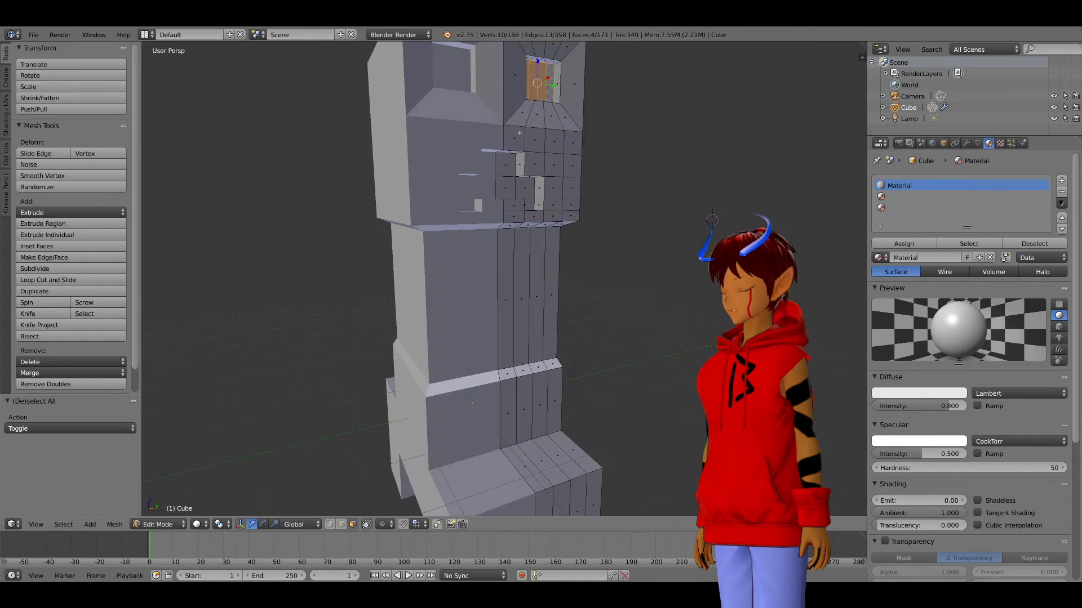
pyautogui.press('KP_Decimal')
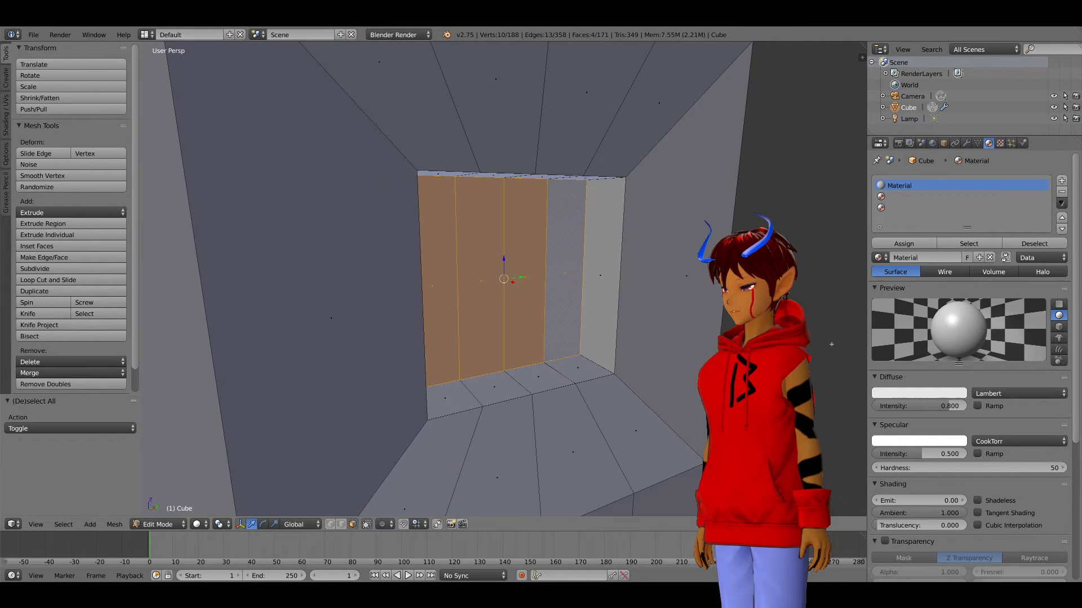
pyautogui.scroll(-2, 835, 344)
pyautogui.moveTo(836, 344); pyautogui.dragTo(764, 335, button='middle')
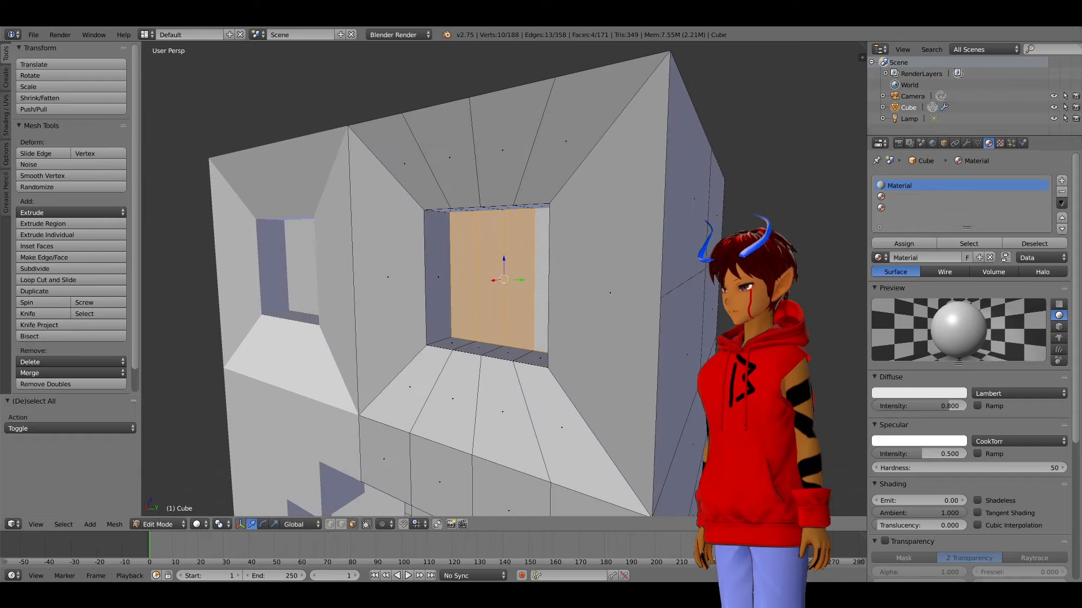
pyautogui.click(898, 197)
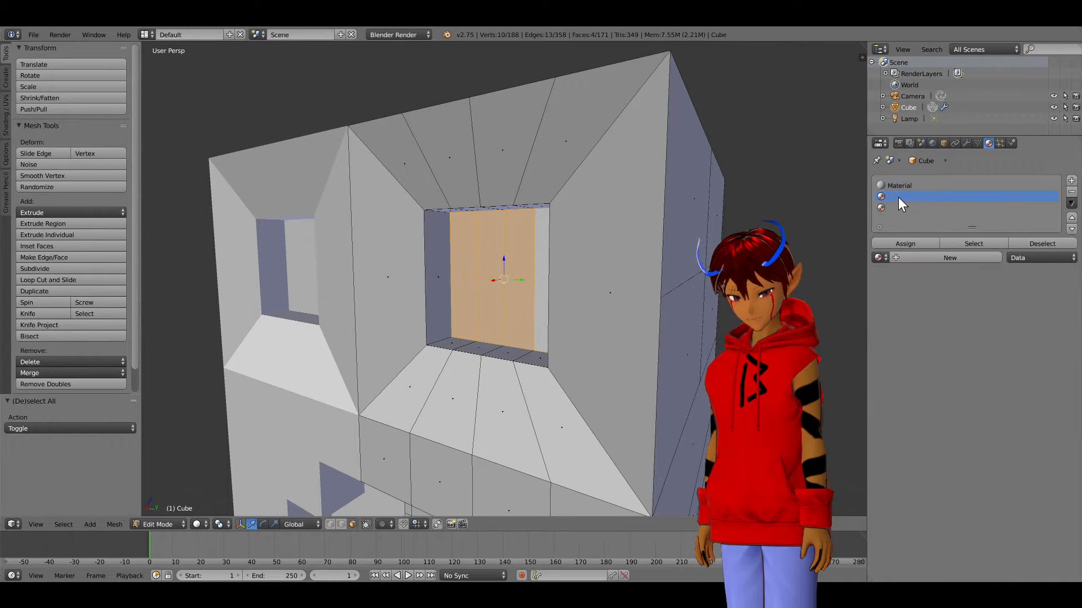
pyautogui.click(915, 259)
# Step: Set the diffuse colour of Material.001 to black
pyautogui.click(926, 389)
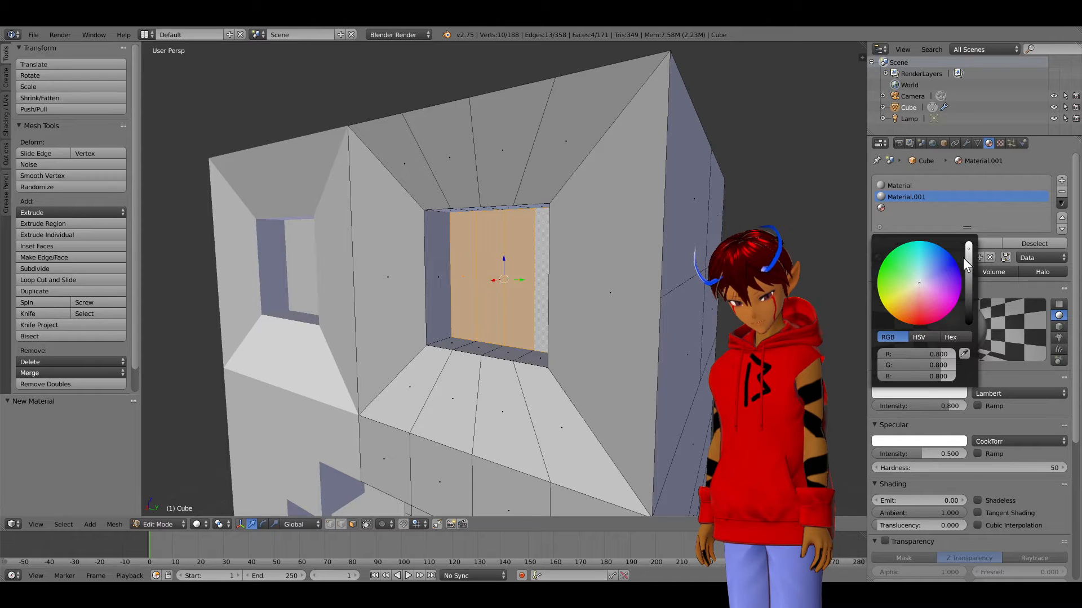
pyautogui.click(968, 302)
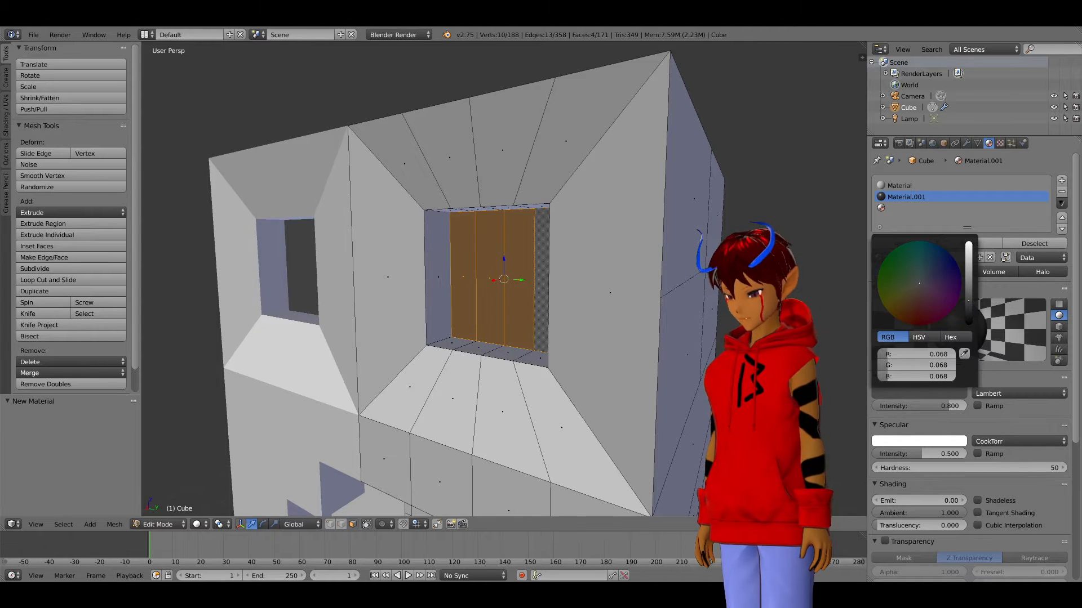
pyautogui.moveTo(968, 302); pyautogui.dragTo(968, 325)
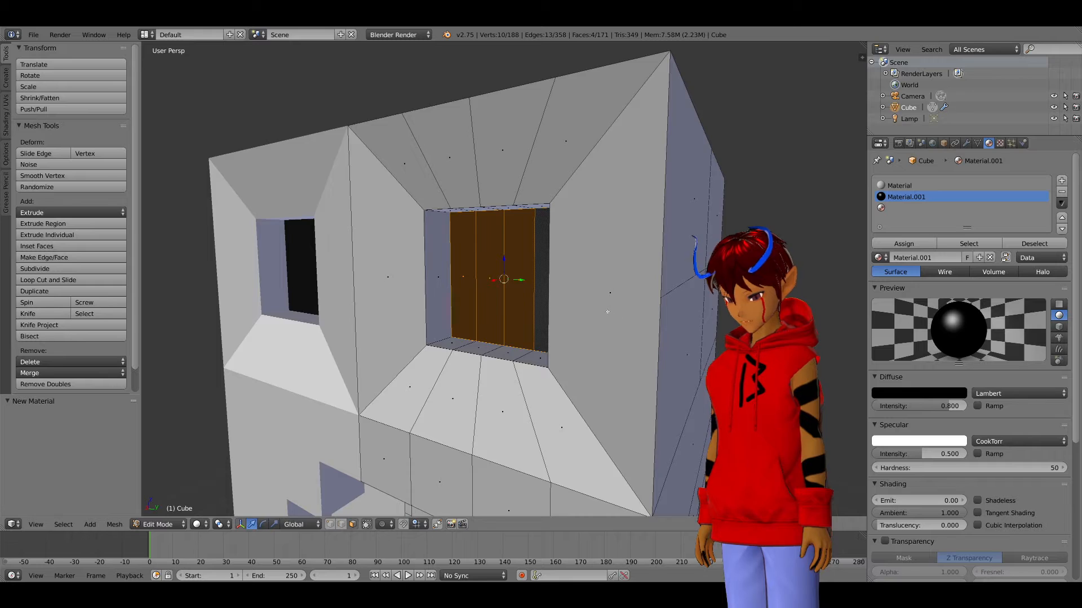
# Step: Select the four recessed mouth faces and assign them a new black material in the third slot
pyautogui.scroll(-2, 623, 316)
pyautogui.click(959, 209)
pyautogui.scroll(-2, 451, 479)
pyautogui.moveTo(451, 485)
pyautogui.mouseDown(button='middle')
pyautogui.moveTo(484, 473)
pyautogui.moveTo(506, 423)
pyautogui.moveTo(465, 476)
pyautogui.mouseUp(button='middle')
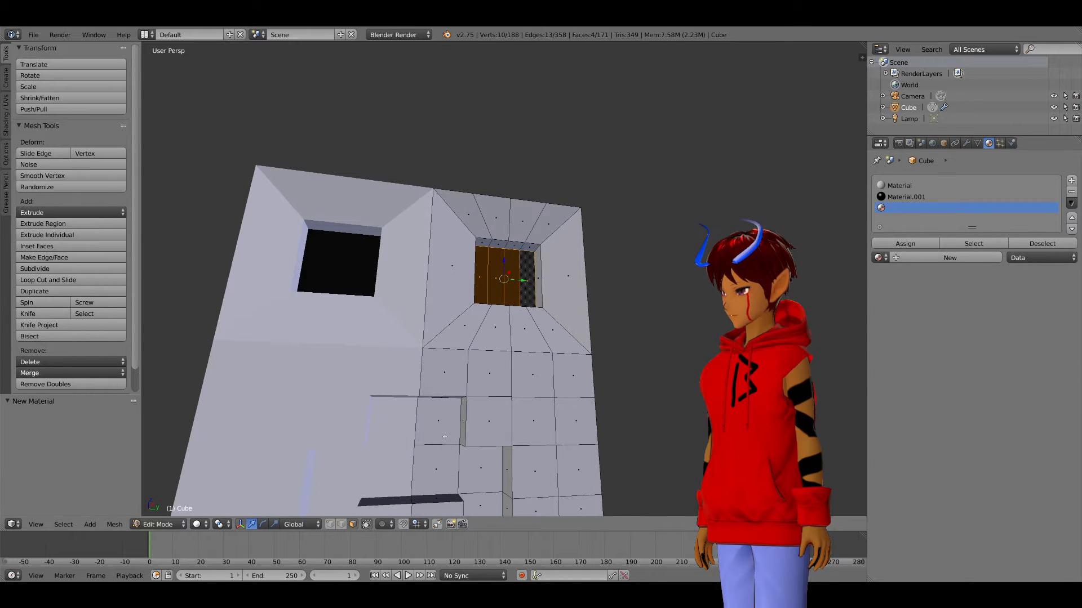
pyautogui.rightClick(443, 424)
pyautogui.keyDown('shift'); pyautogui.rightClick(445, 469); pyautogui.keyUp('shift')
pyautogui.keyDown('shift'); pyautogui.rightClick(479, 467); pyautogui.keyUp('shift')
pyautogui.keyDown('shift'); pyautogui.rightClick(480, 506); pyautogui.keyUp('shift')
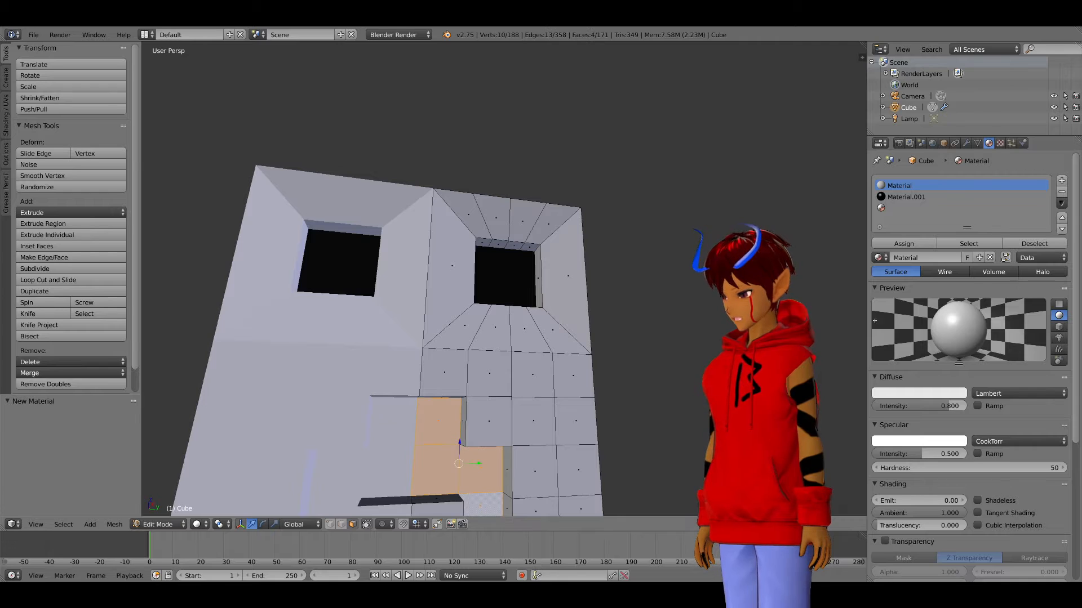
pyautogui.click(898, 208)
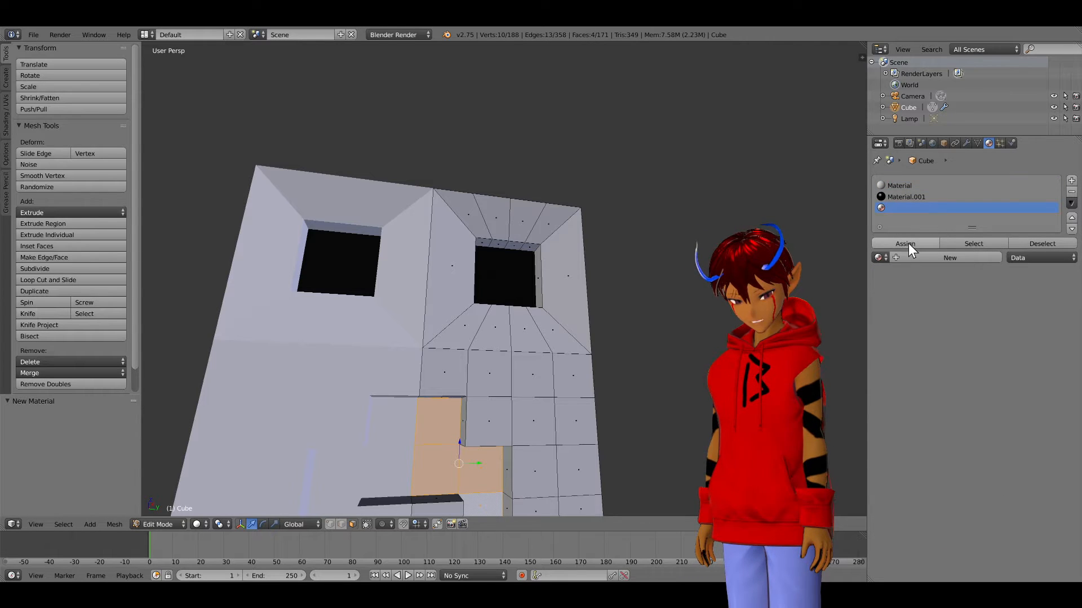
pyautogui.click(965, 258)
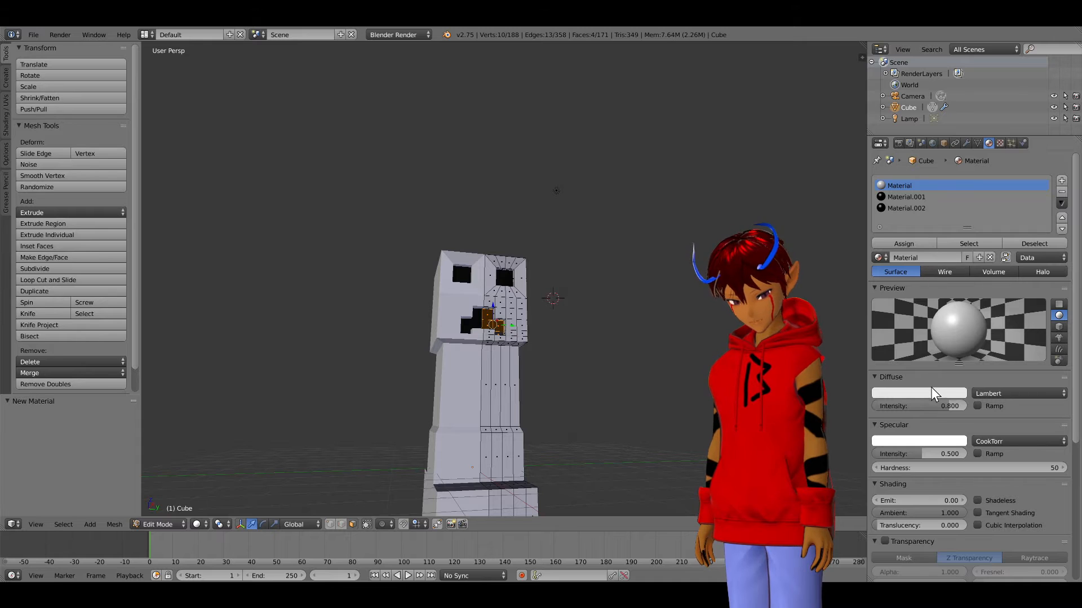
# Step: Set the body material's diffuse colour to green, with R 0.161, G 0.800 and B 0.000
pyautogui.click(932, 388)
pyautogui.moveTo(902, 290); pyautogui.dragTo(877, 280)
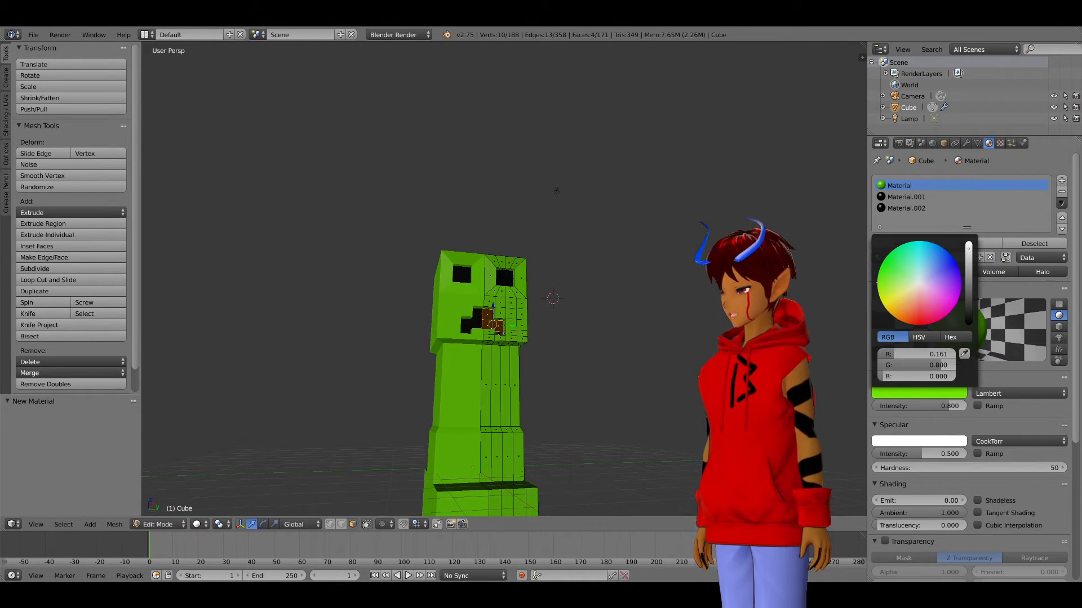
pyautogui.click(908, 396)
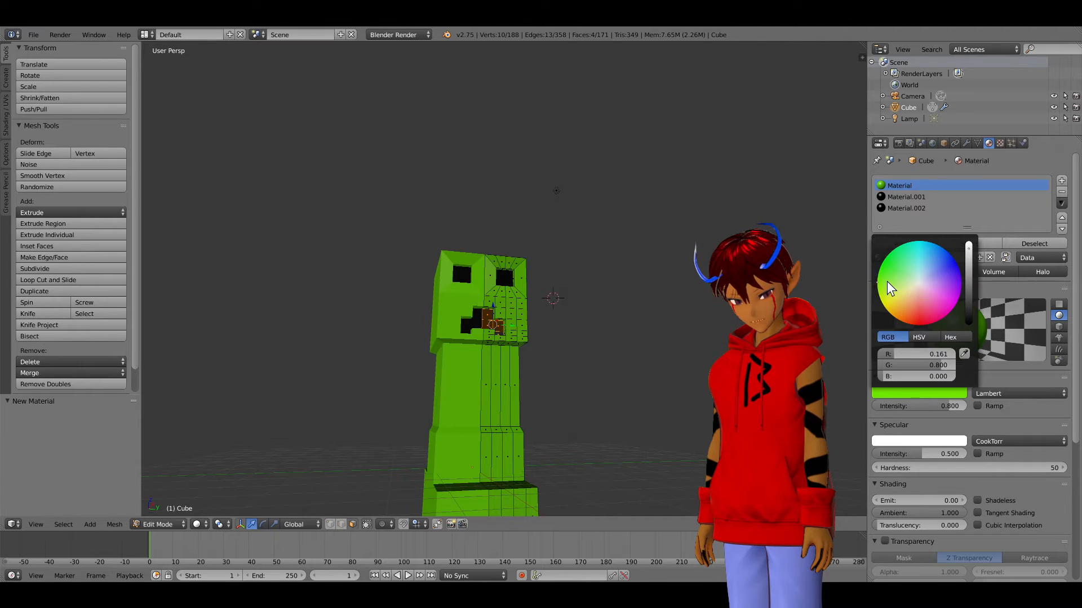
# Step: Darken the body material's diffuse green to R 0.072, G 0.334 and B 0.000
pyautogui.click(933, 394)
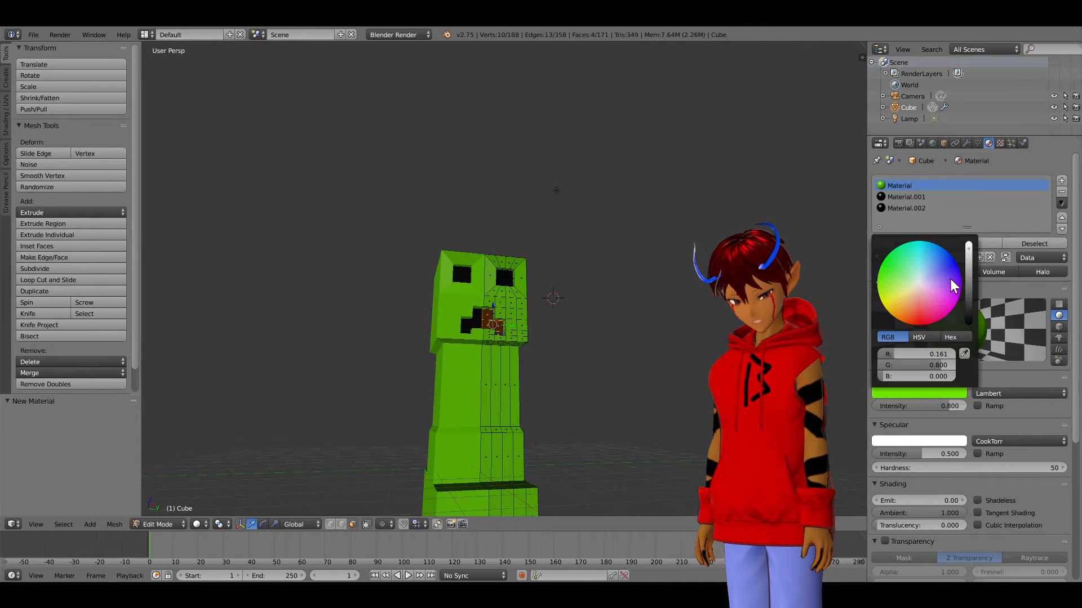
pyautogui.moveTo(967, 264); pyautogui.dragTo(969, 272)
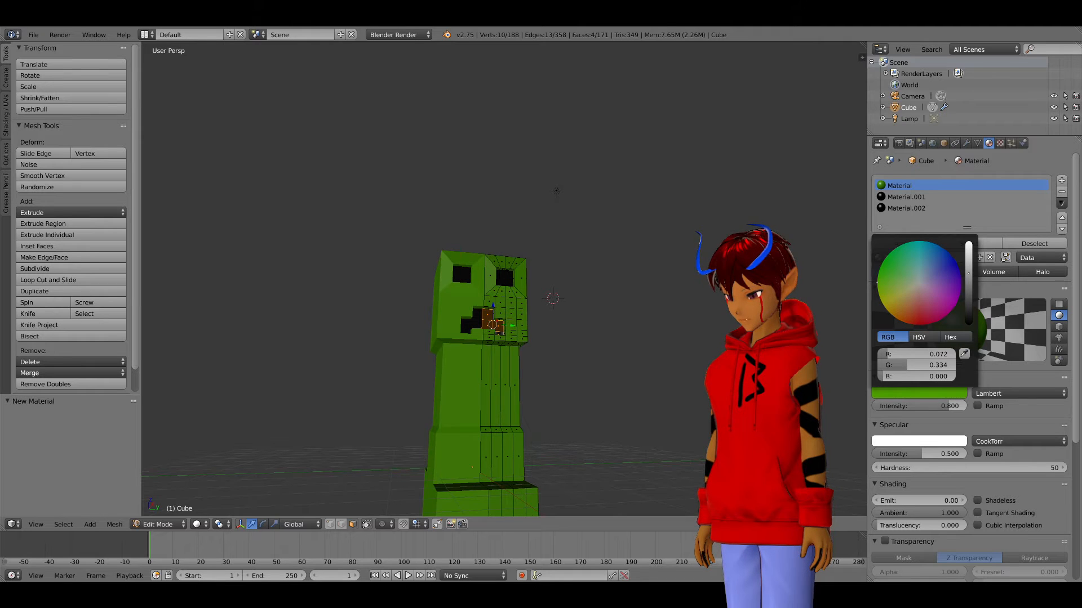
pyautogui.moveTo(597, 368); pyautogui.dragTo(541, 393, button='middle')
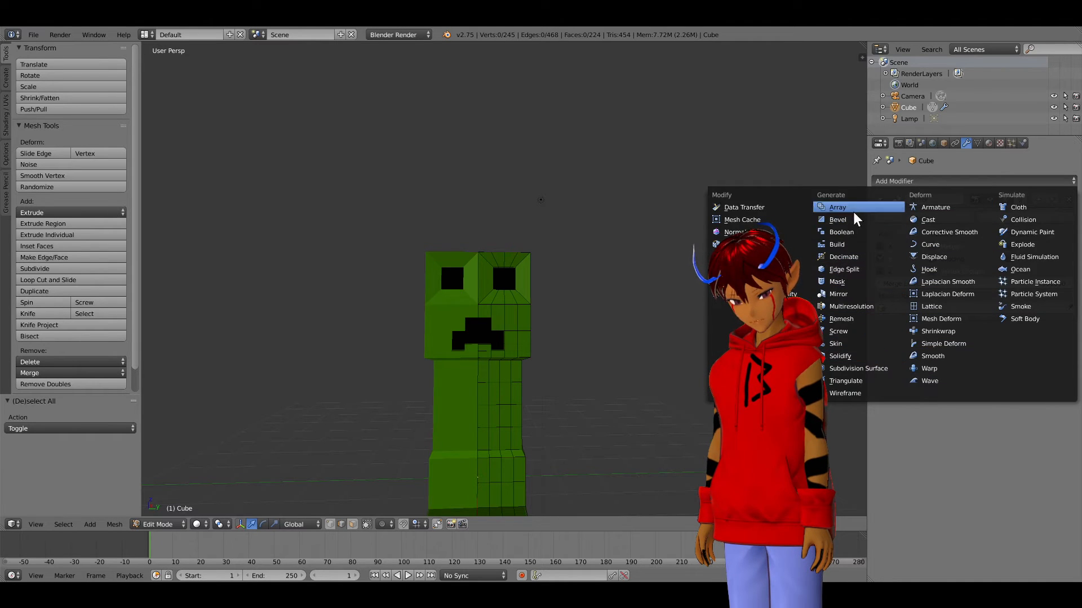
# Step: Add a Multiresolution modifier to the figure and subdivide it to level 2 in Object Mode
pyautogui.click(864, 306)
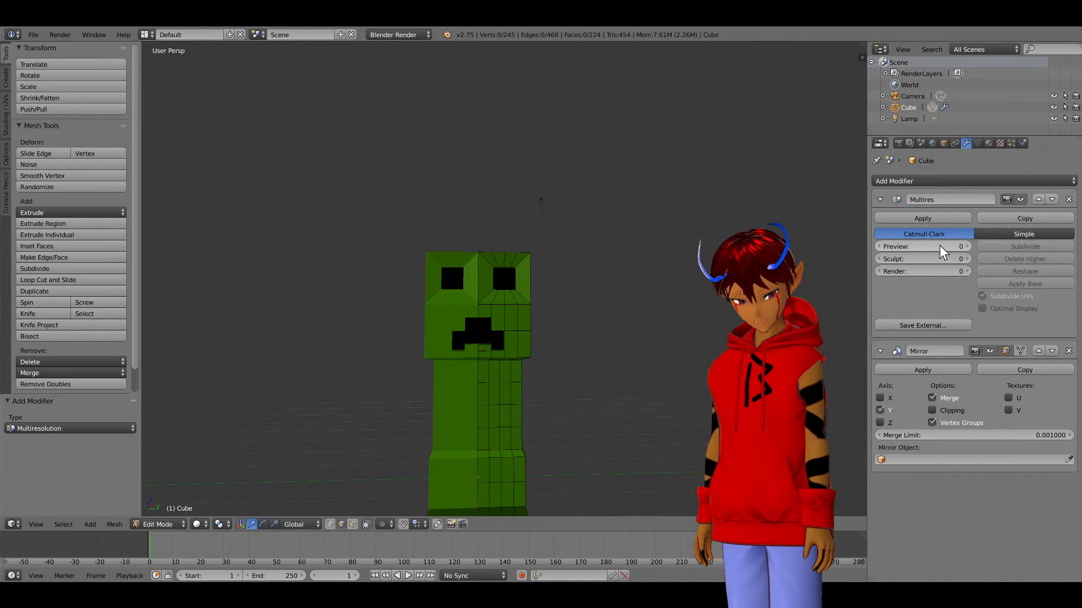
pyautogui.press('a')
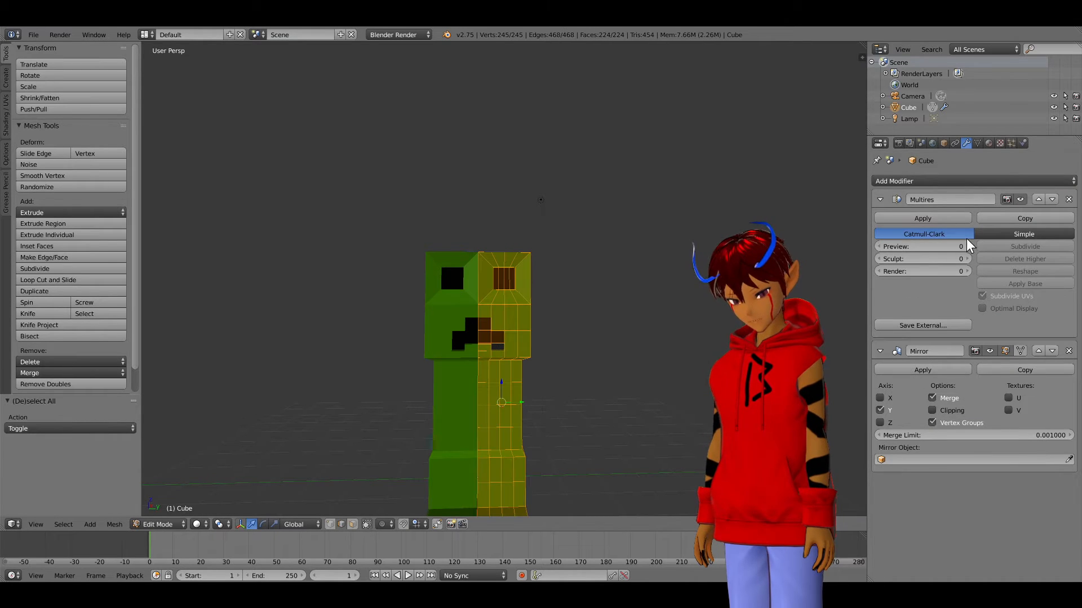
pyautogui.moveTo(542, 331); pyautogui.dragTo(572, 359, button='middle')
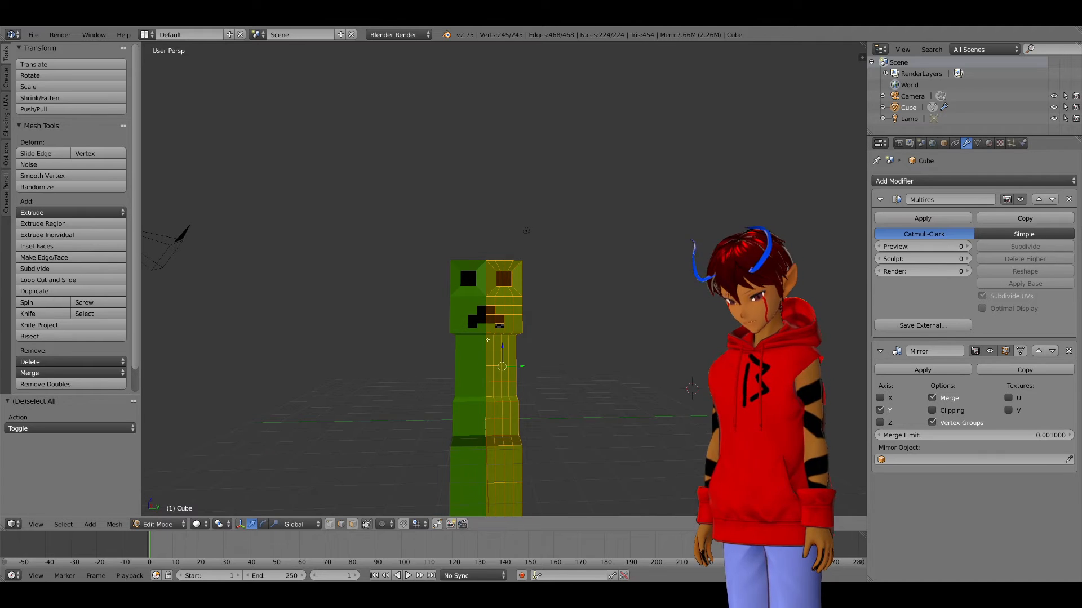
pyautogui.press('Tab')
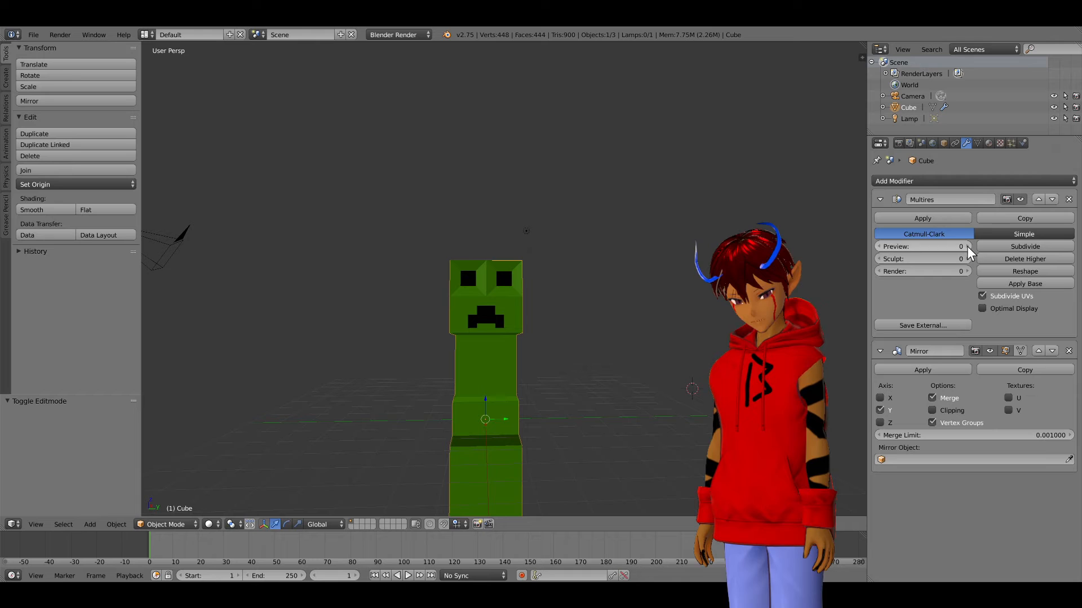
pyautogui.click(1005, 247)
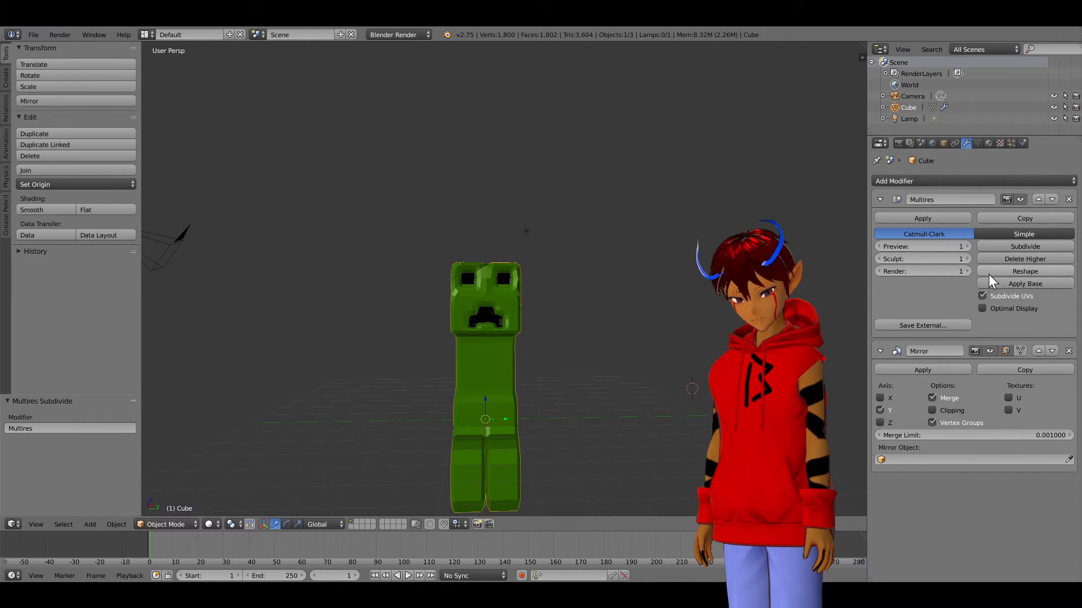
pyautogui.click(1008, 247)
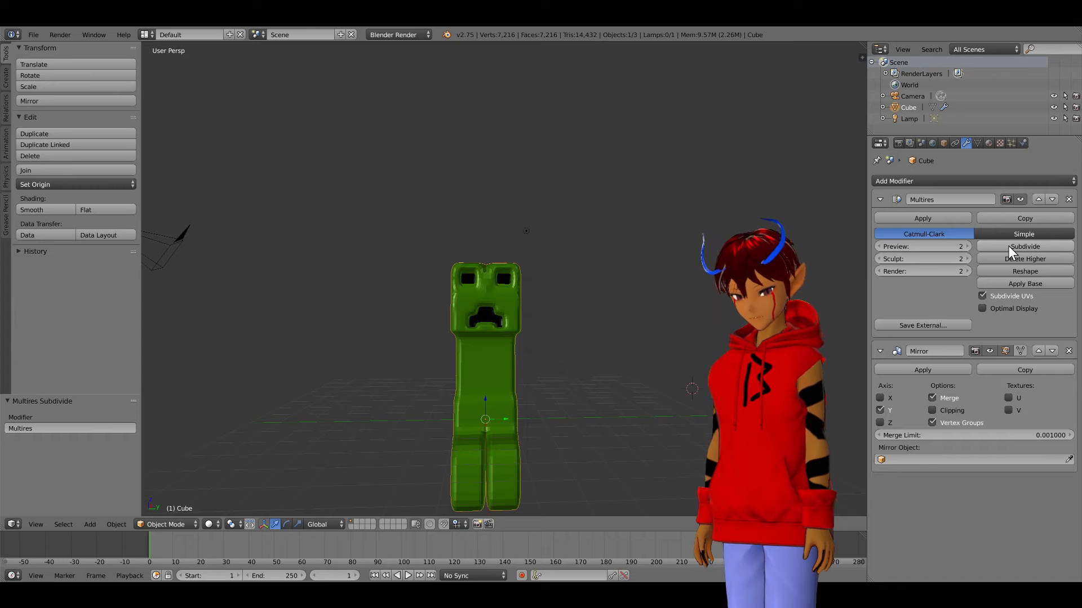
# Step: Apply smooth shading to the figure and check the rounded face and head
pyautogui.scroll(2, 560, 319)
pyautogui.scroll(3, 564, 319)
pyautogui.moveTo(569, 299)
pyautogui.mouseDown(button='middle')
pyautogui.moveTo(628, 299)
pyautogui.moveTo(549, 299)
pyautogui.mouseUp(button='middle')
pyautogui.click(43, 209)
pyautogui.moveTo(640, 306); pyautogui.dragTo(579, 321, button='middle')
pyautogui.scroll(4, 519, 345)
pyautogui.moveTo(531, 350); pyautogui.dragTo(422, 227, button='middle')
pyautogui.moveTo(417, 293)
pyautogui.mouseDown(button='middle')
pyautogui.moveTo(440, 300)
pyautogui.moveTo(448, 334)
pyautogui.moveTo(427, 287)
pyautogui.mouseUp(button='middle')
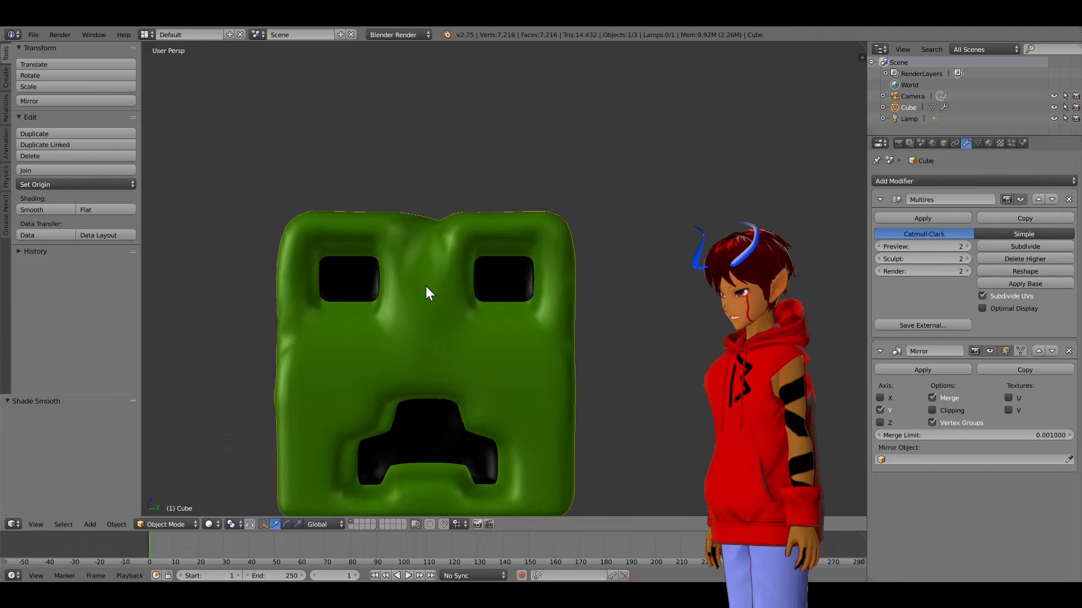
pyautogui.scroll(-11, 424, 285)
pyautogui.moveTo(566, 410); pyautogui.dragTo(511, 404, button='middle')
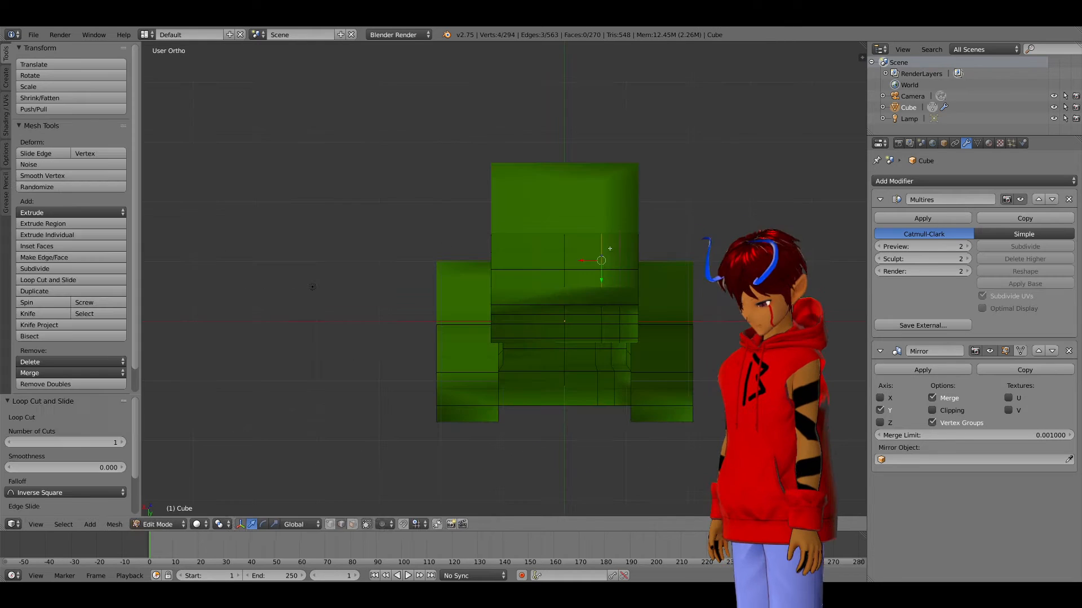
# Step: Add a loop cut on top of the head near its front edge, and knife extra edges into the head's top
pyautogui.hotkey('ctrl', 'r')
pyautogui.click(622, 258)
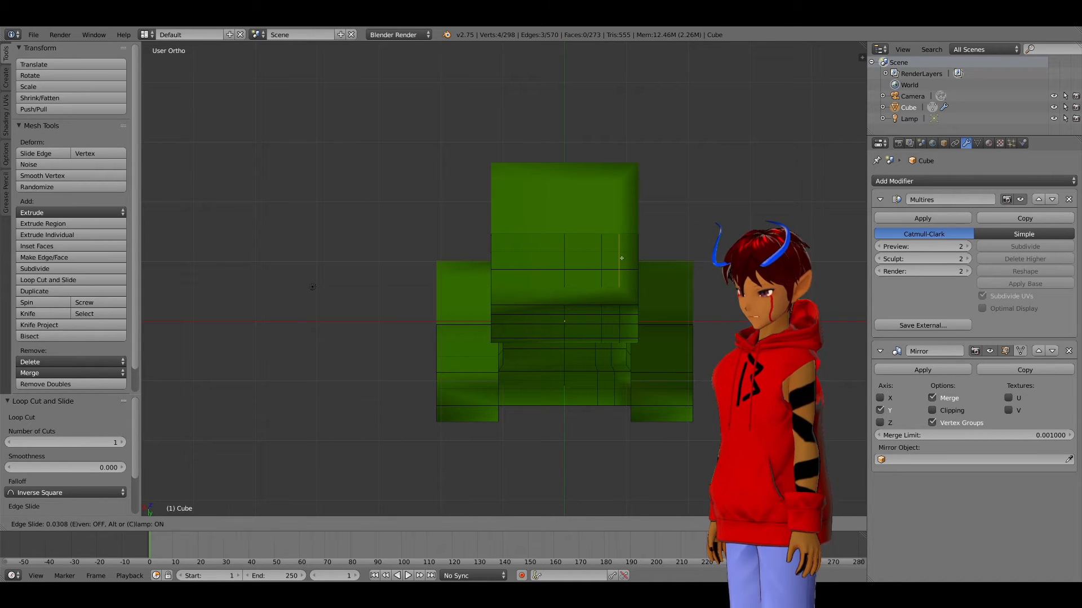
pyautogui.click(615, 287)
pyautogui.press('k')
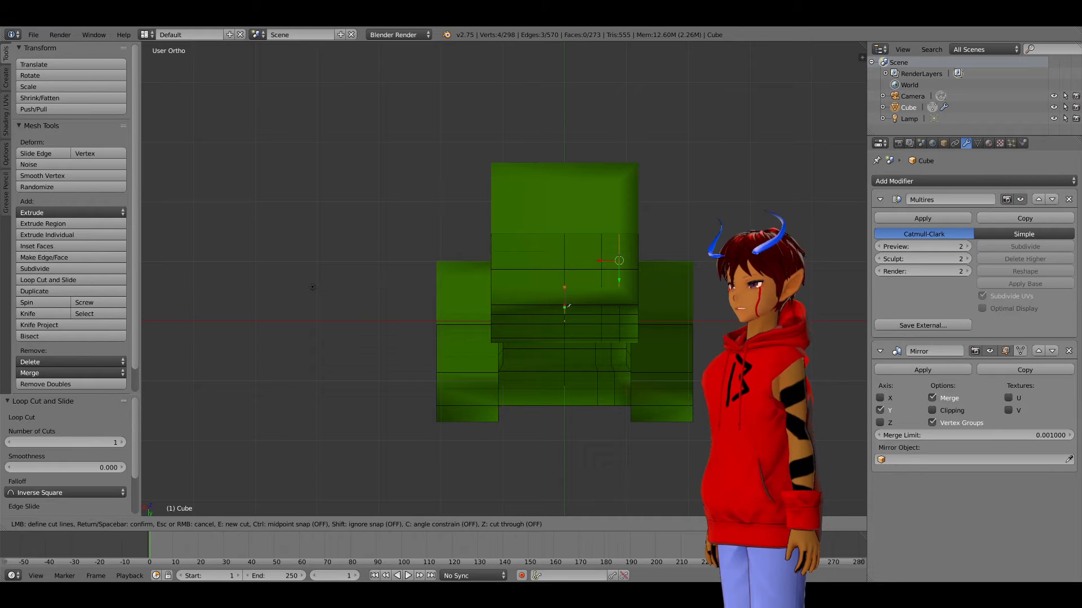
pyautogui.press('Return')
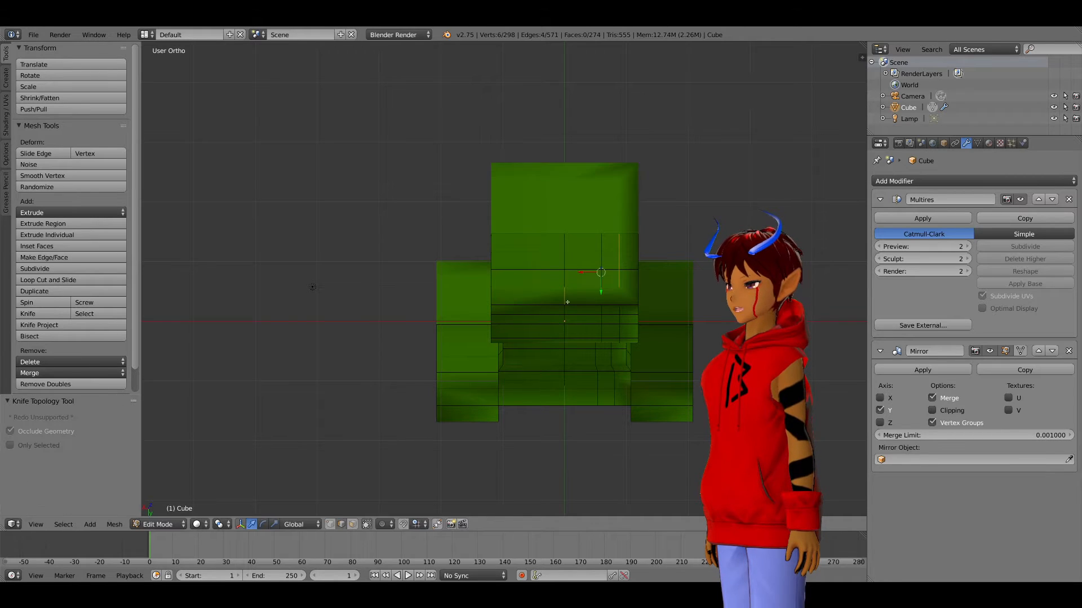
pyautogui.press('k')
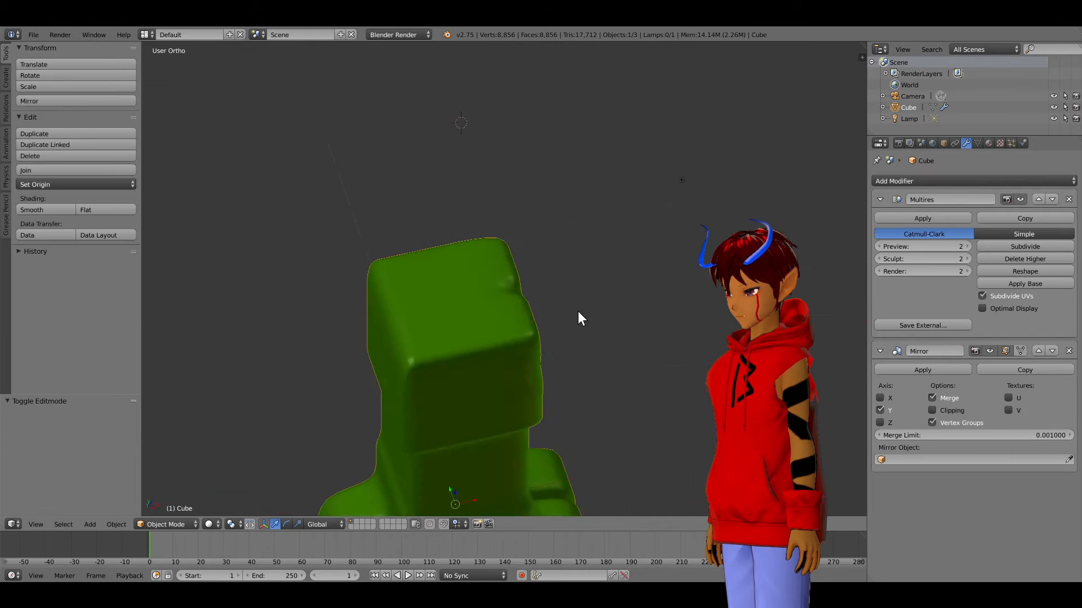
# Step: Examine the head's smoothed surface and the edge layout on its top and back
pyautogui.moveTo(577, 313); pyautogui.dragTo(562, 290, button='middle')
pyautogui.moveTo(486, 356); pyautogui.dragTo(603, 334, button='middle')
pyautogui.press('Tab')
pyautogui.moveTo(628, 293)
pyautogui.mouseDown(button='middle')
pyautogui.moveTo(611, 304)
pyautogui.moveTo(621, 312)
pyautogui.mouseUp(button='middle')
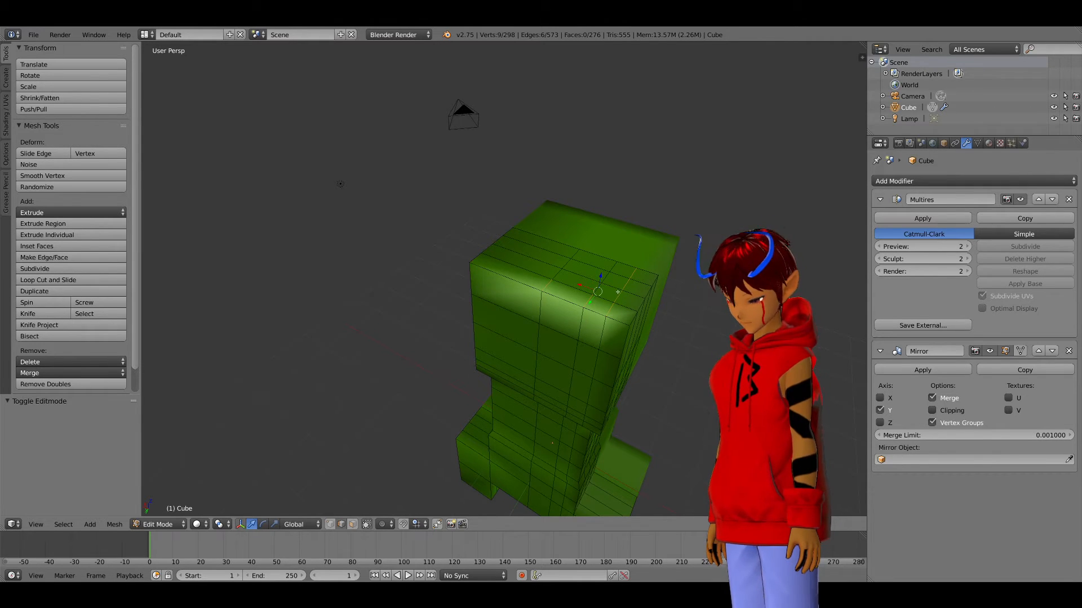
pyautogui.moveTo(629, 326)
pyautogui.mouseDown(button='middle')
pyautogui.moveTo(717, 335)
pyautogui.moveTo(664, 297)
pyautogui.moveTo(633, 302)
pyautogui.moveTo(626, 318)
pyautogui.mouseUp(button='middle')
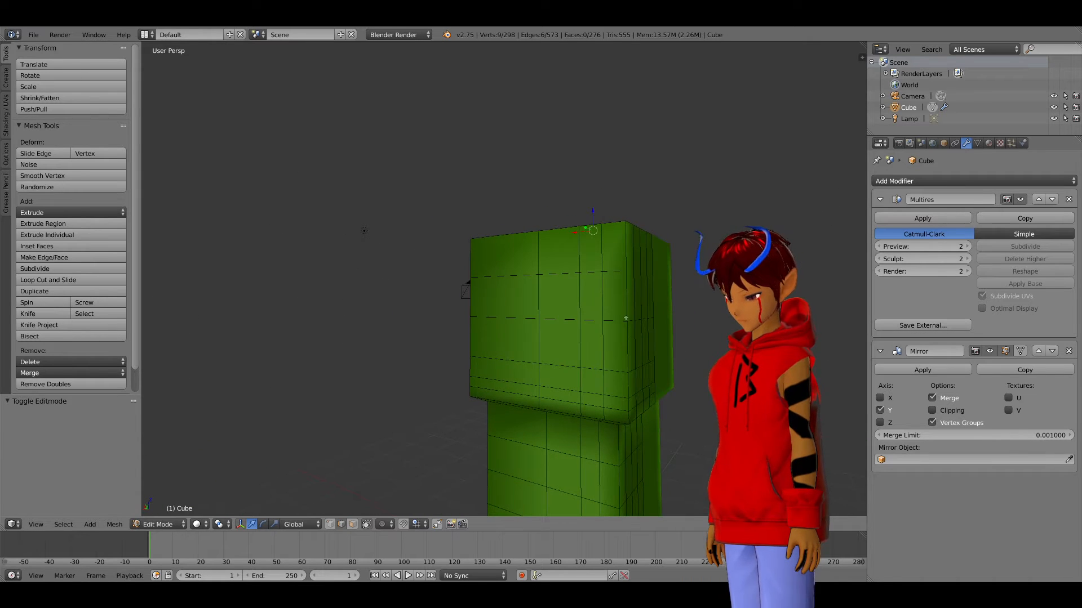
pyautogui.keyDown('ctrl'); pyautogui.rightClick(603, 298); pyautogui.keyUp('ctrl')
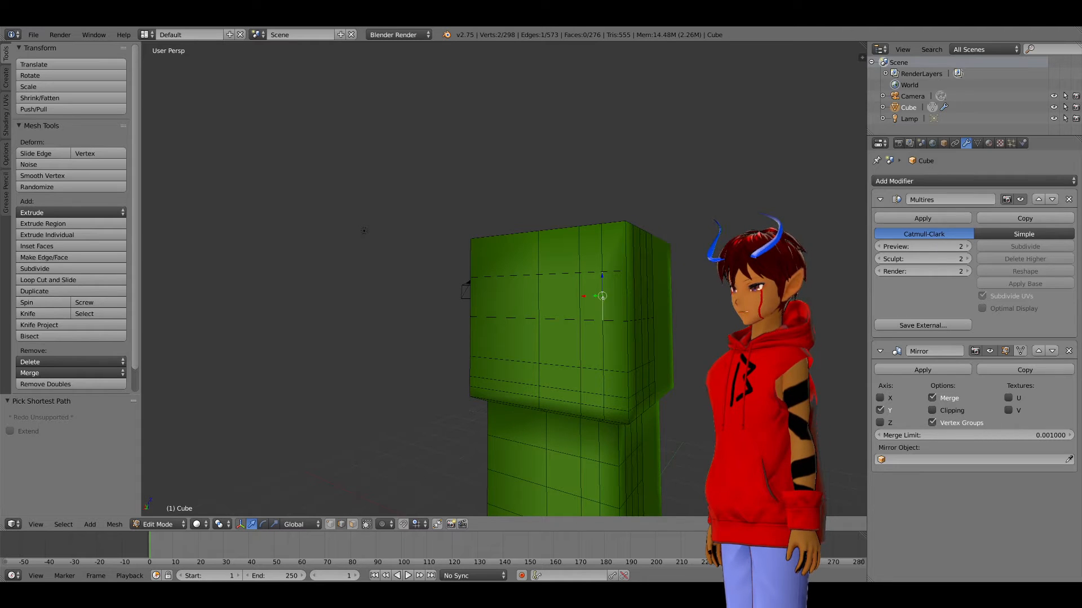
pyautogui.moveTo(602, 299); pyautogui.dragTo(586, 338, button='middle')
# Step: Smooth all vertices of the mesh half with Smooth Vertex at a smoothing value of 1.000
pyautogui.press('a')
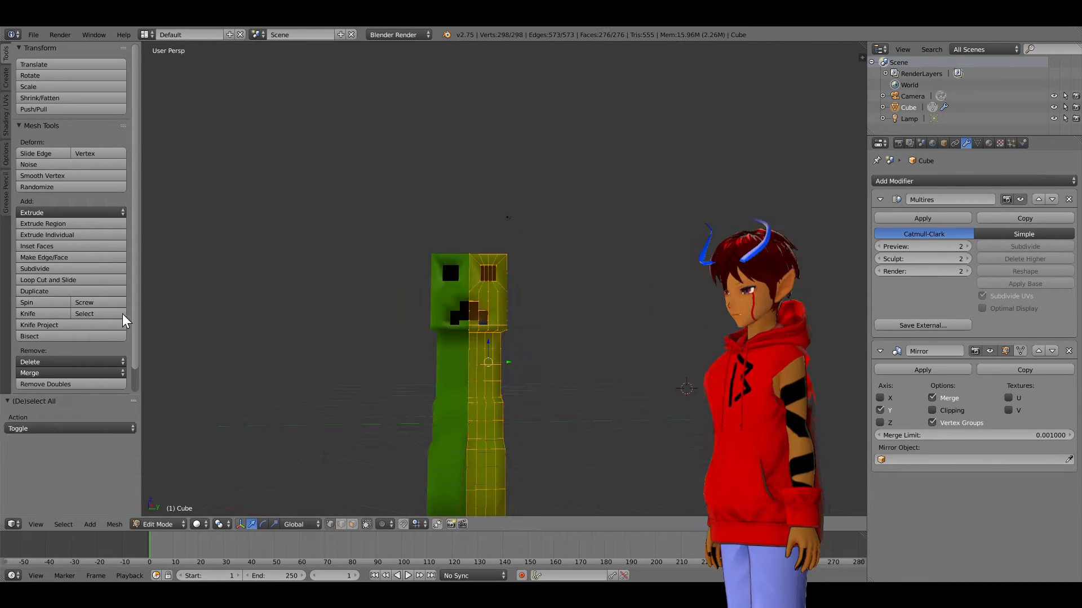
pyautogui.scroll(-2, 84, 315)
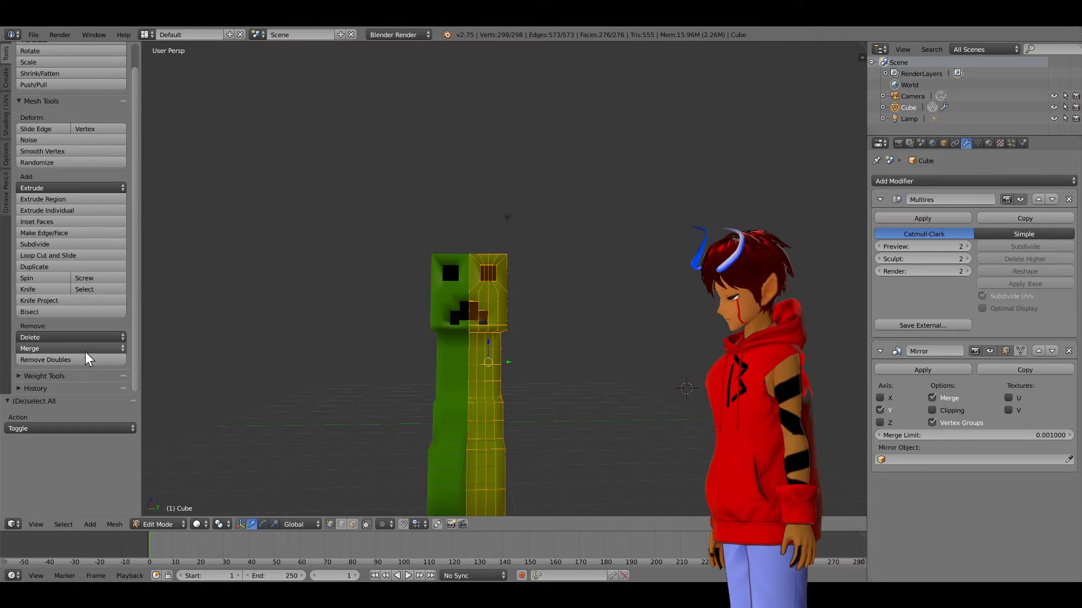
pyautogui.click(61, 153)
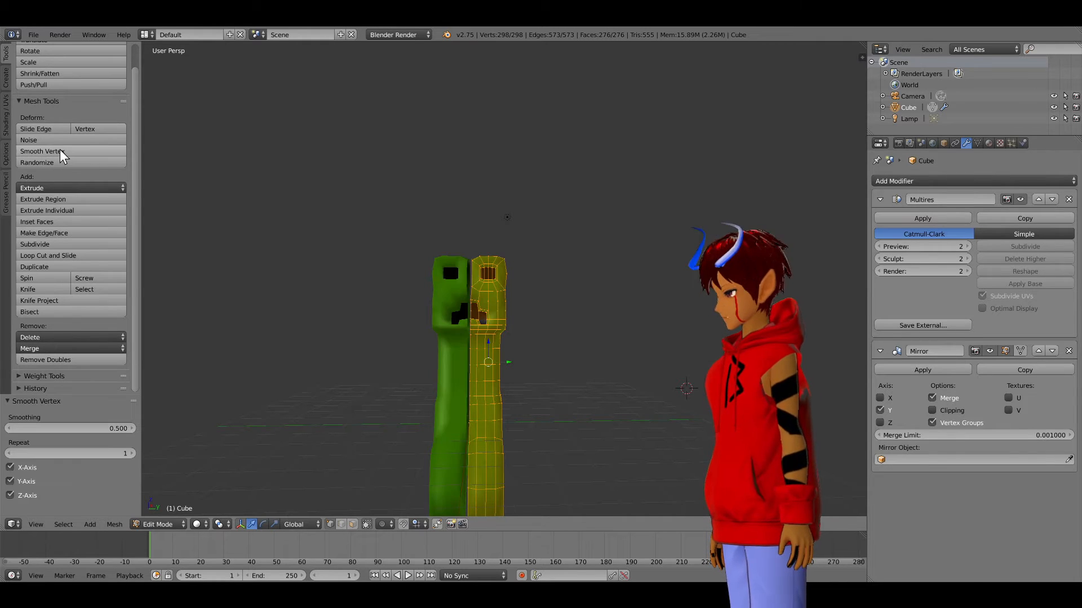
pyautogui.moveTo(79, 431); pyautogui.dragTo(135, 432)
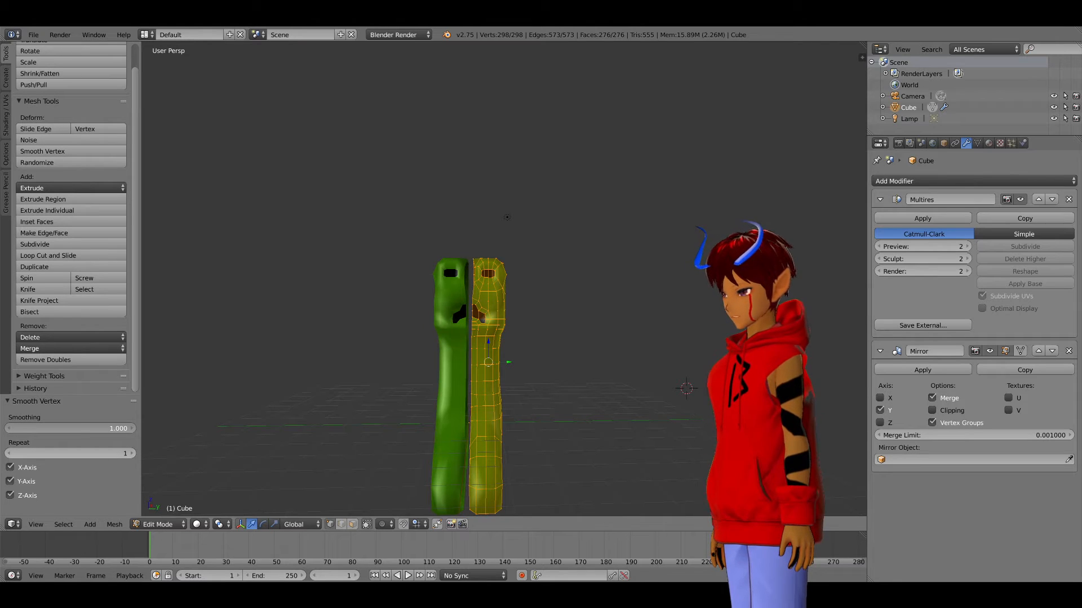
pyautogui.moveTo(382, 307); pyautogui.dragTo(493, 310, button='middle')
pyautogui.press('Tab')
pyautogui.press('Tab')
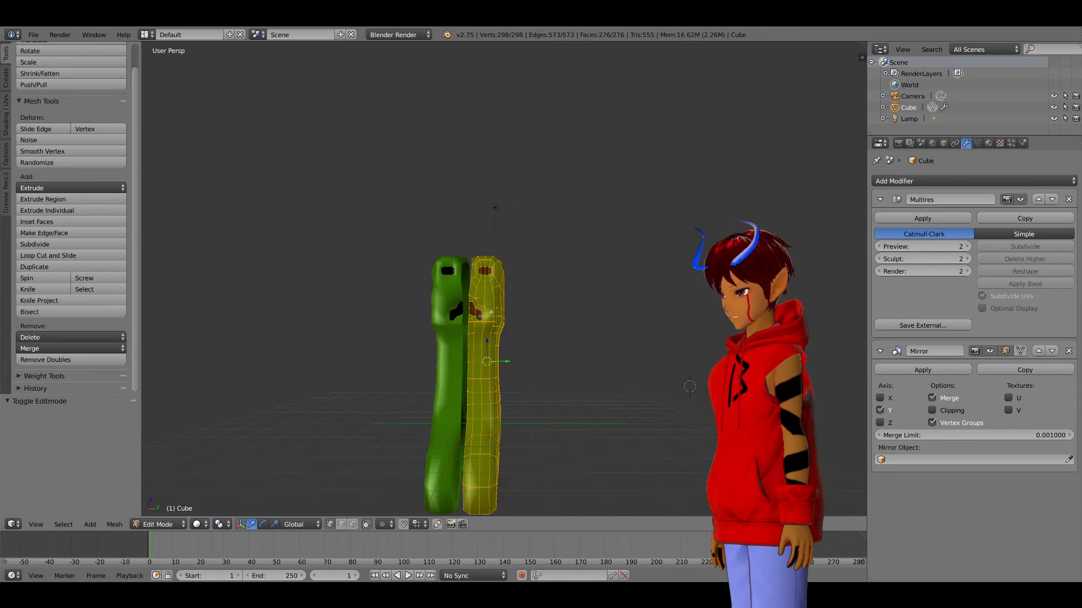
# Step: Move the entire mesh half -0.094 along Y to close the gap at the mirror seam
pyautogui.moveTo(508, 361); pyautogui.dragTo(507, 361)
pyautogui.scroll(4, 479, 349)
pyautogui.moveTo(479, 349); pyautogui.dragTo(483, 372, button='middle')
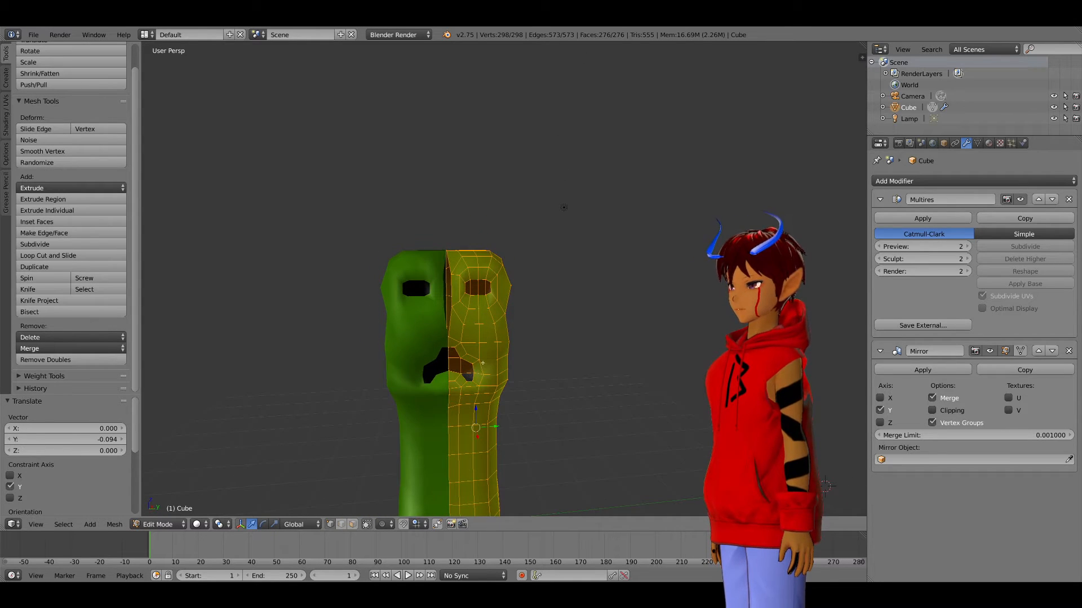
# Step: Box-select the vertices along the mirror seam in a wireframe right view
pyautogui.scroll(-4, 482, 363)
pyautogui.press('KP_3')
pyautogui.press('z')
pyautogui.press('b')
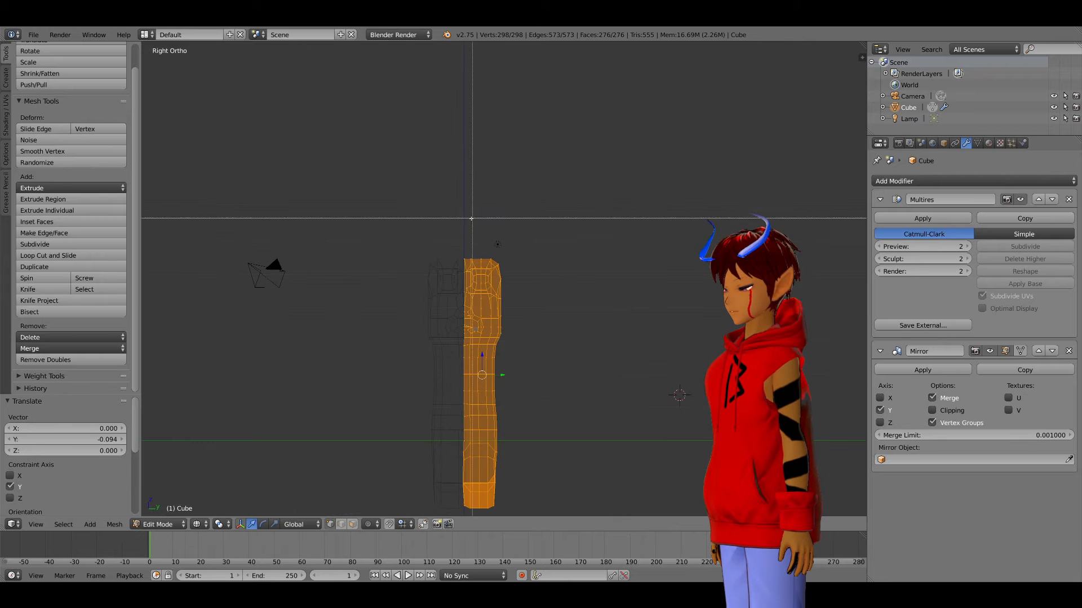
pyautogui.moveTo(469, 230); pyautogui.dragTo(540, 375)
pyautogui.moveTo(539, 375); pyautogui.dragTo(606, 576, button='middle')
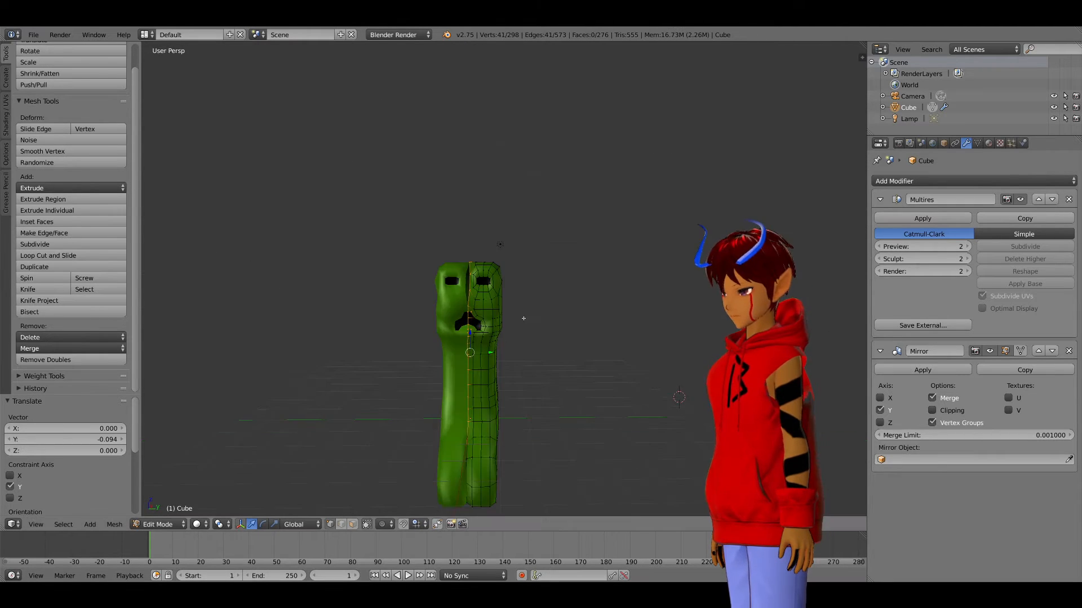
pyautogui.scroll(1, 523, 318)
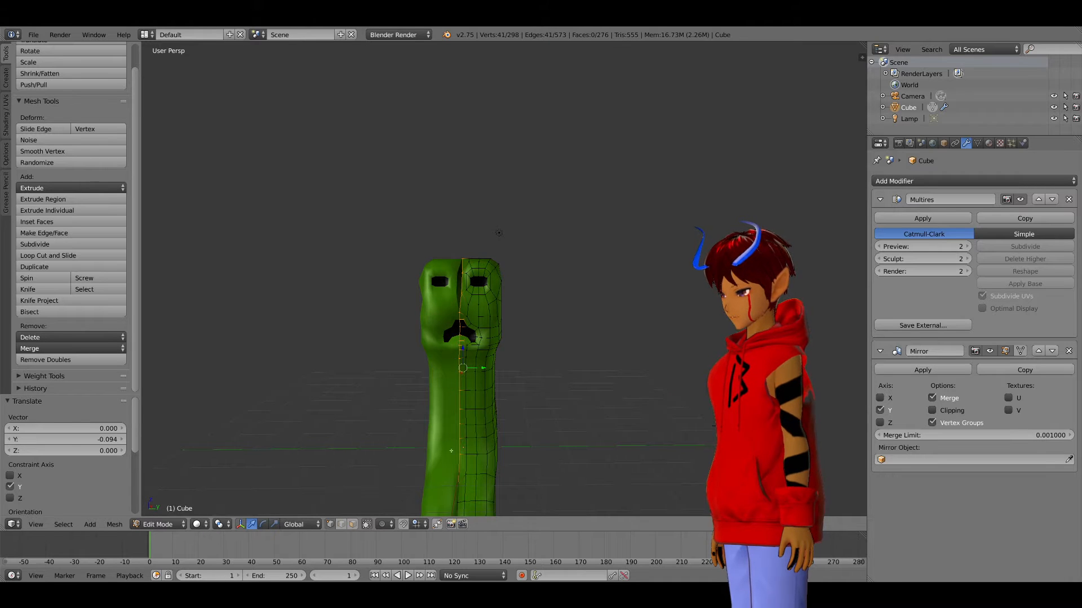
# Step: Flatten the seam vertices by scaling them along Y by 0.732 and -0.085, and move them -0.003 along Y
pyautogui.click(274, 524)
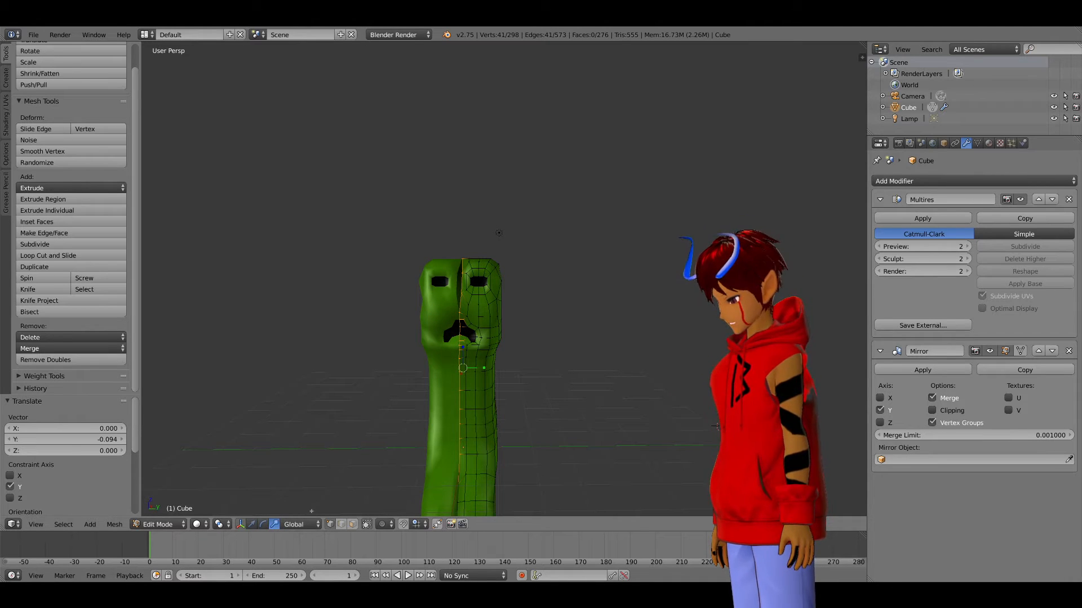
pyautogui.moveTo(485, 369); pyautogui.dragTo(460, 373)
pyautogui.press('KP_3')
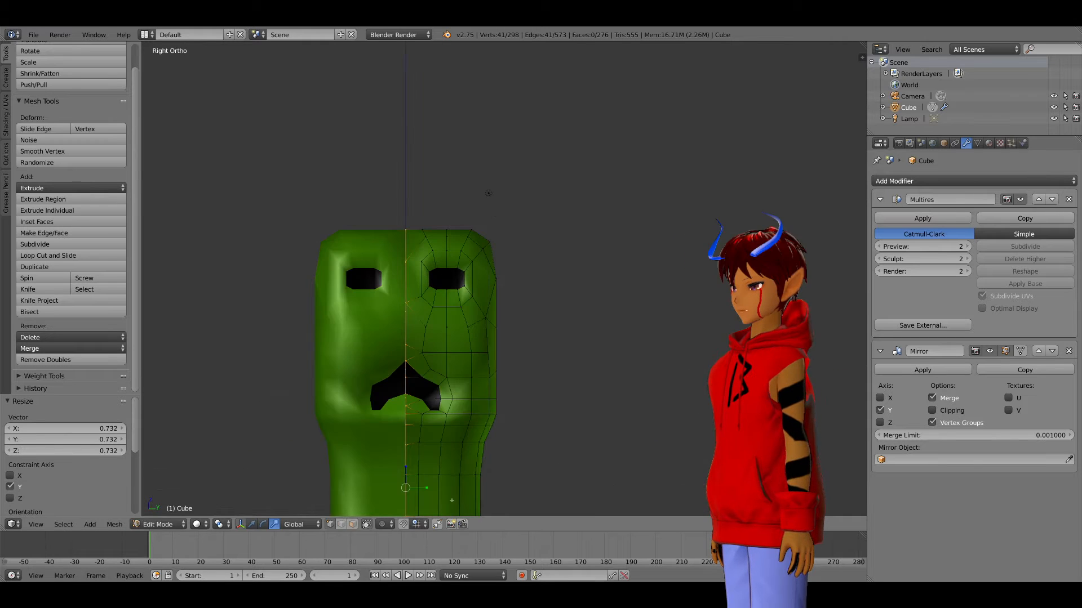
pyautogui.moveTo(427, 488); pyautogui.dragTo(404, 488)
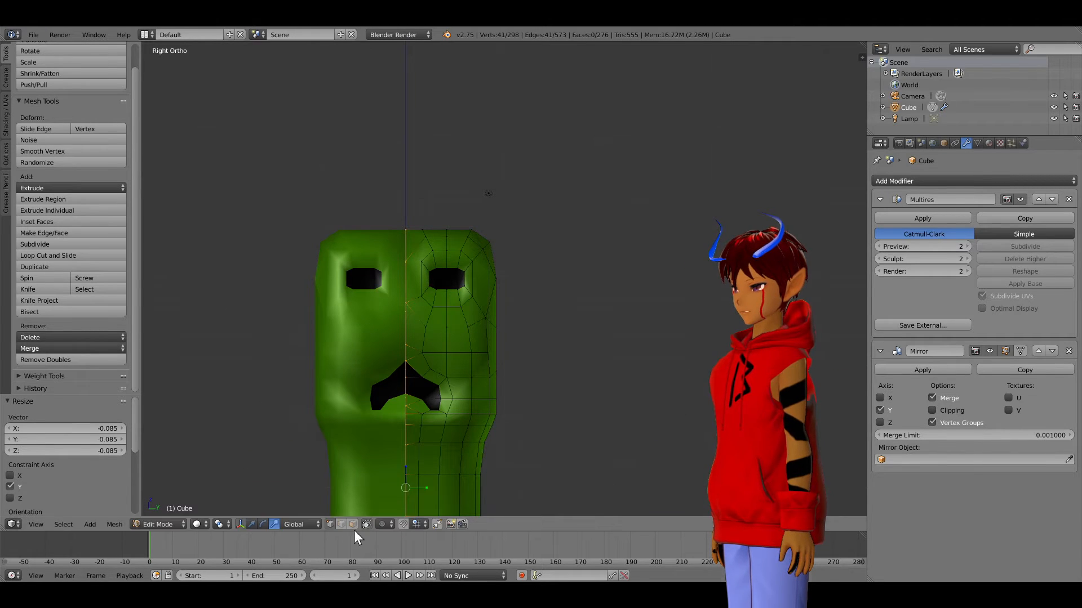
pyautogui.click(253, 524)
pyautogui.moveTo(425, 488); pyautogui.dragTo(427, 487)
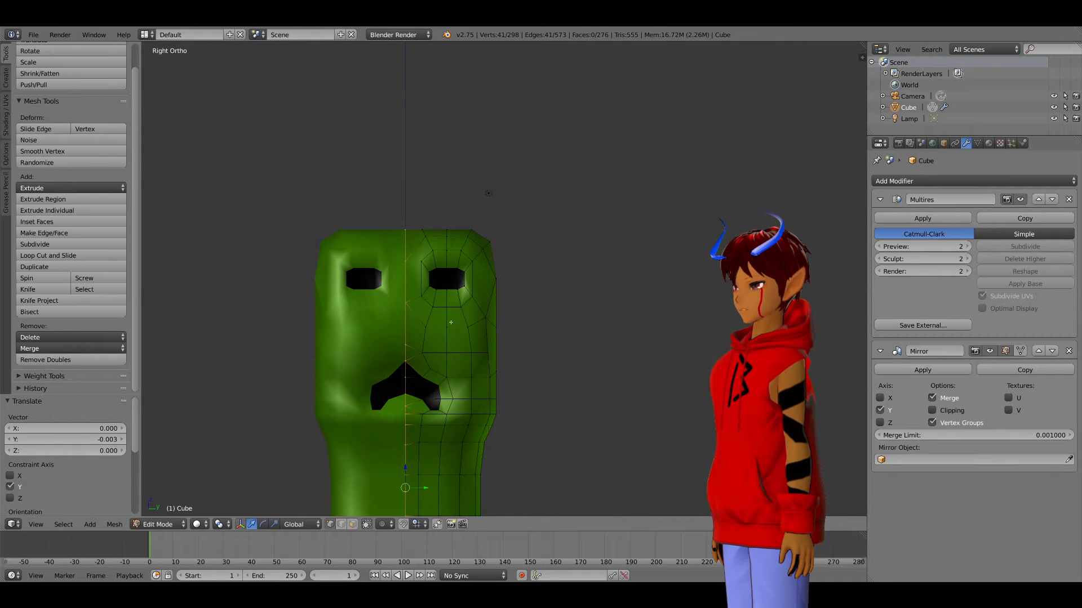
# Step: Inspect the smoothed figure in Object Mode from the front and side, checking the closed seam and head shape
pyautogui.press('Tab')
pyautogui.moveTo(526, 299); pyautogui.dragTo(436, 255, button='middle')
pyautogui.press('KP_5')
pyautogui.scroll(-3, 436, 256)
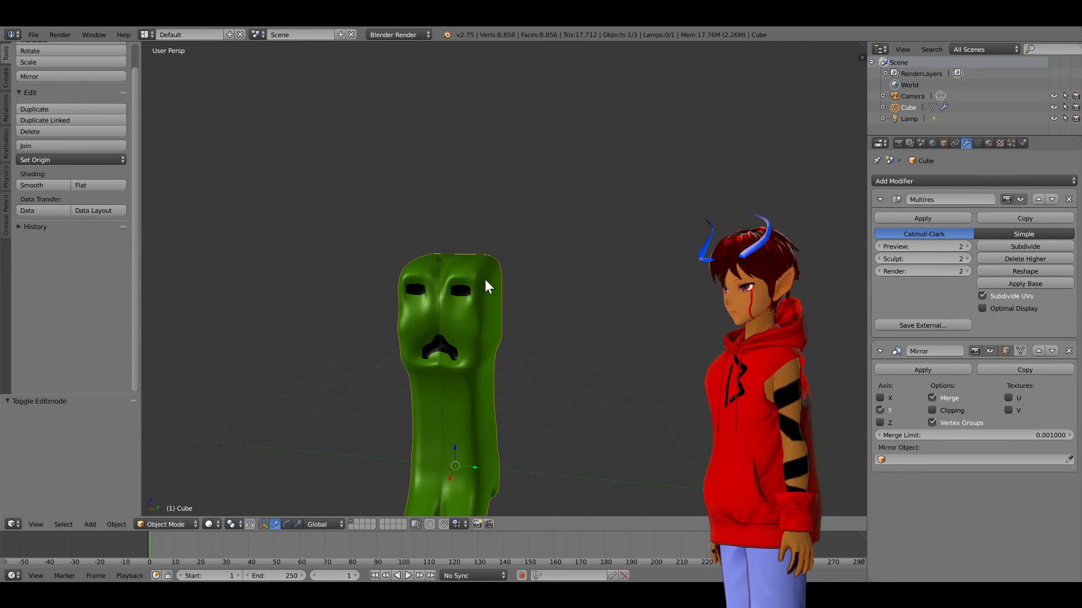
pyautogui.moveTo(550, 381); pyautogui.dragTo(591, 352, button='middle')
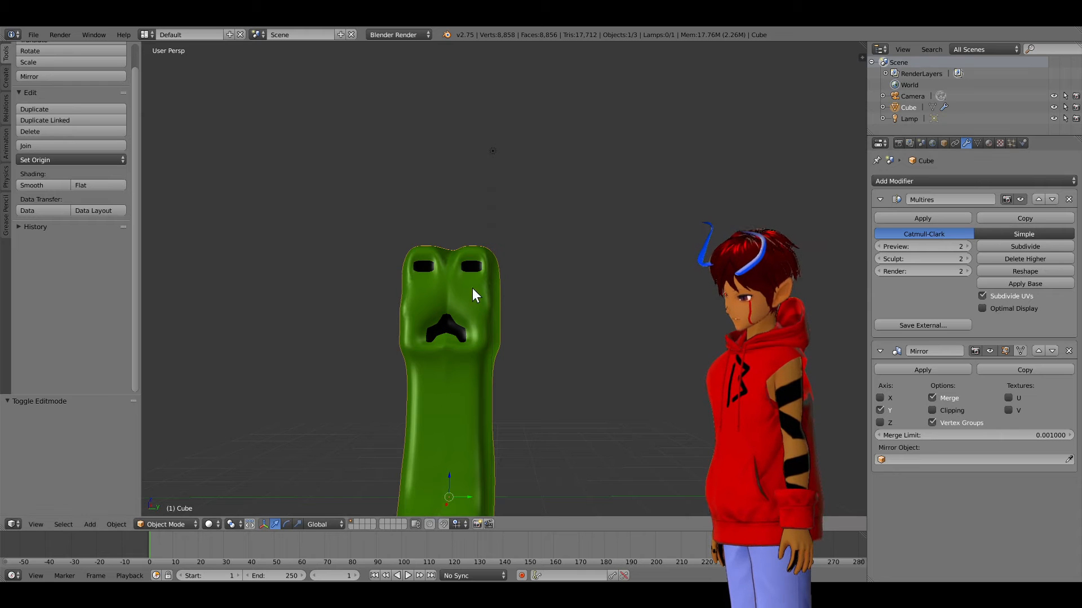
pyautogui.moveTo(536, 307); pyautogui.dragTo(397, 315, button='middle')
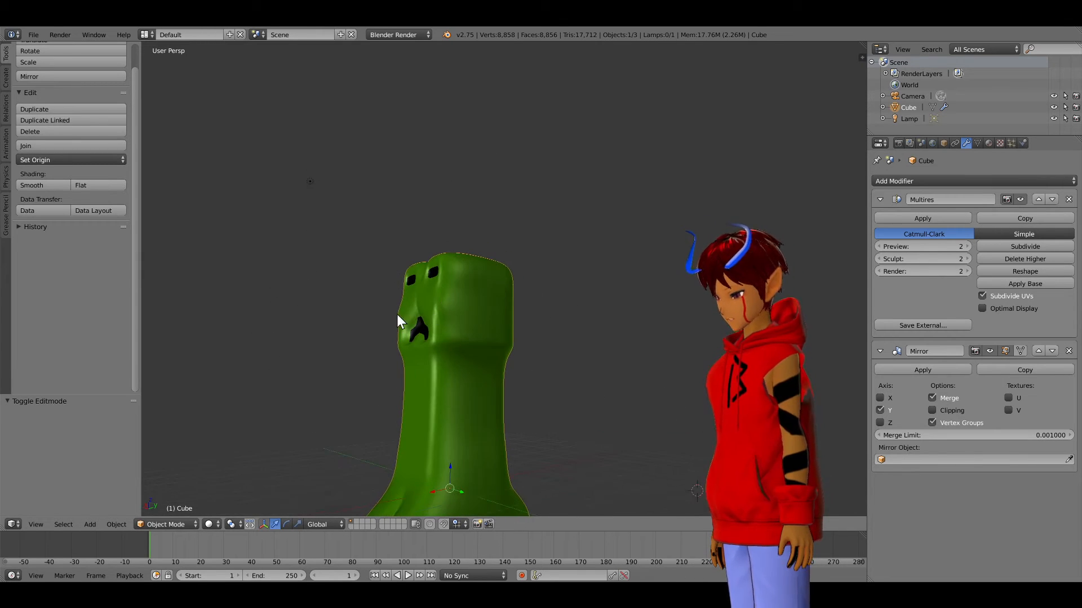
pyautogui.scroll(3, 468, 342)
pyautogui.scroll(-1, 448, 346)
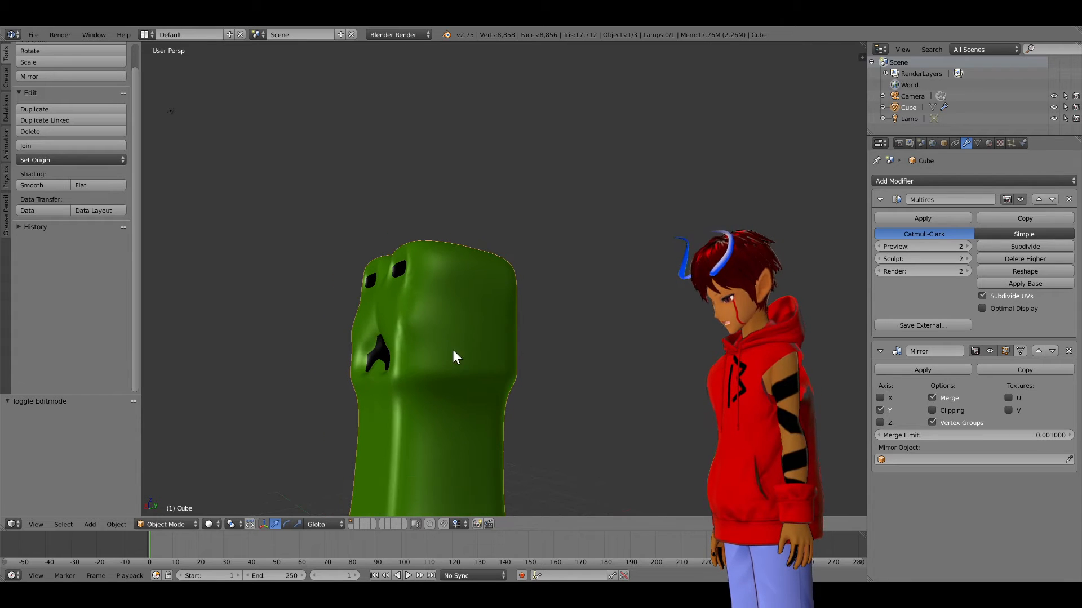
# Step: Move the cheek vertex beside the mouth corner about -0.336 along X in Edit Mode
pyautogui.moveTo(403, 390); pyautogui.dragTo(444, 401, button='middle')
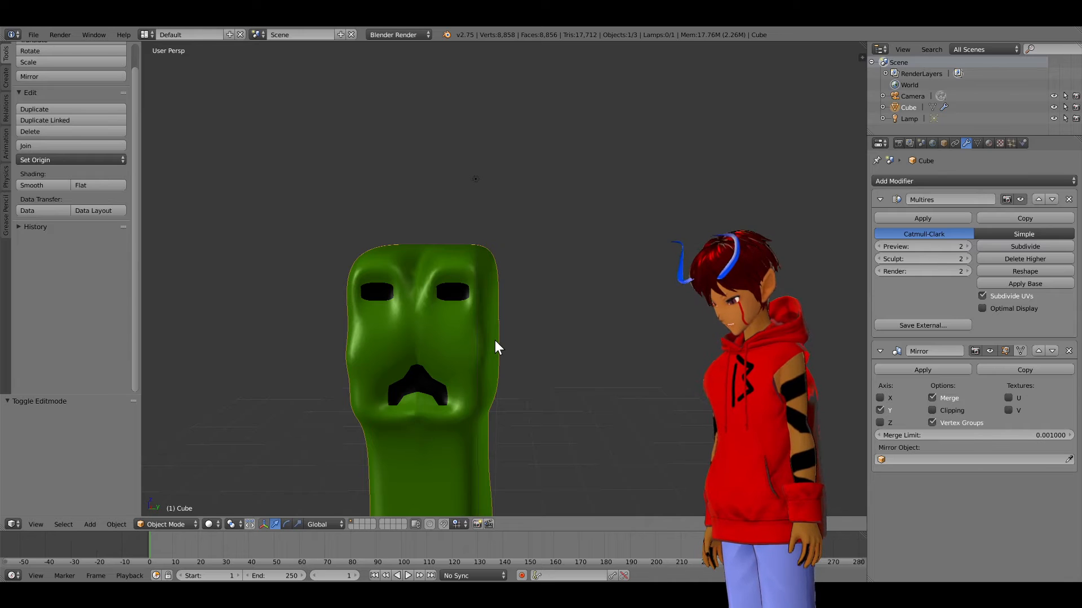
pyautogui.moveTo(475, 321); pyautogui.dragTo(545, 342, button='middle')
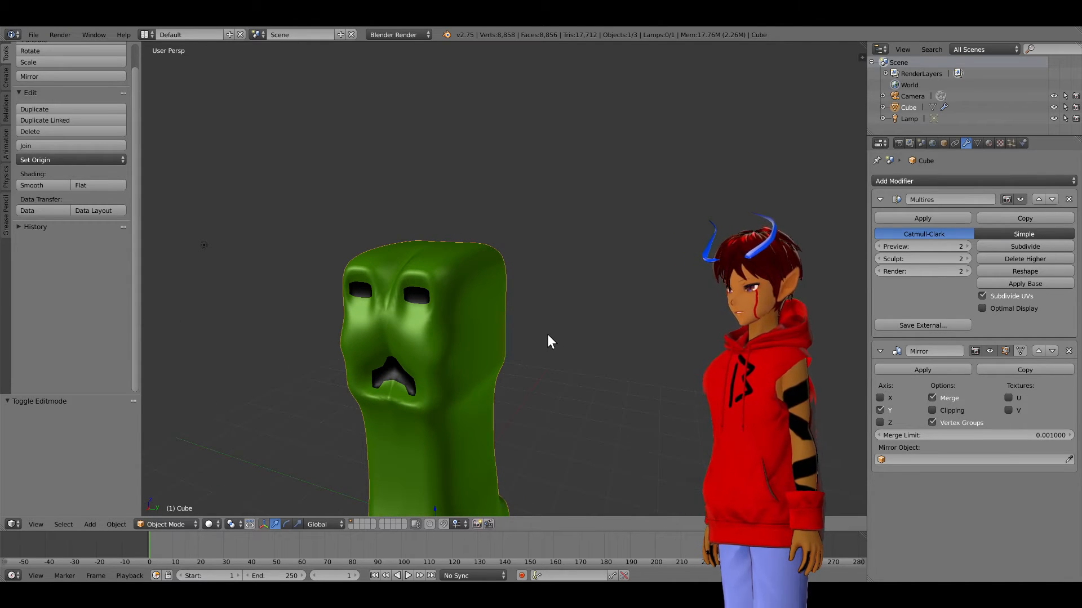
pyautogui.press('Tab')
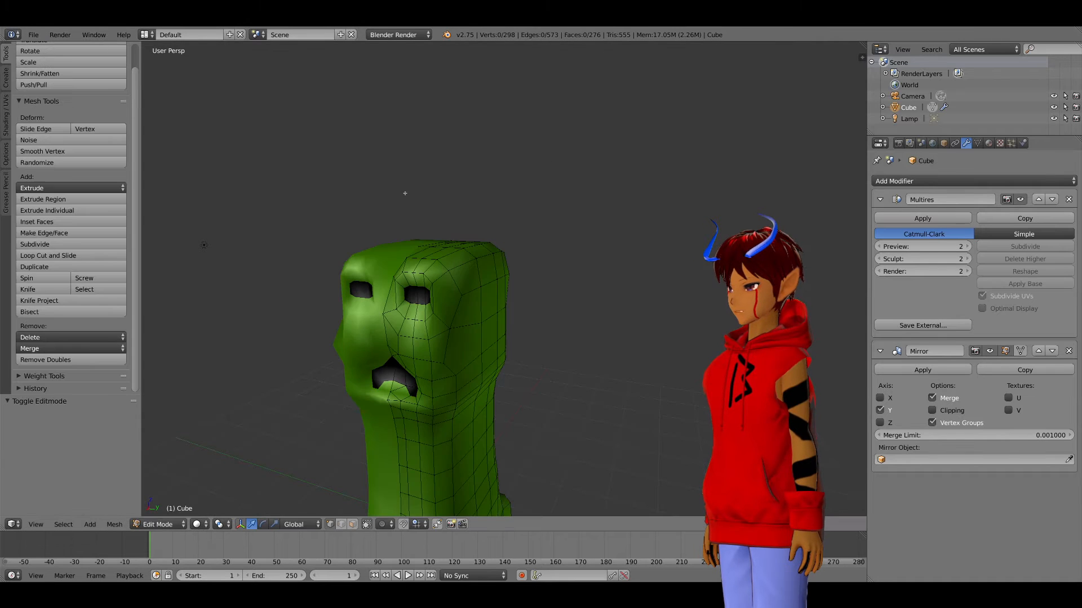
pyautogui.moveTo(400, 503); pyautogui.dragTo(427, 453, button='middle')
pyautogui.rightClick(428, 381)
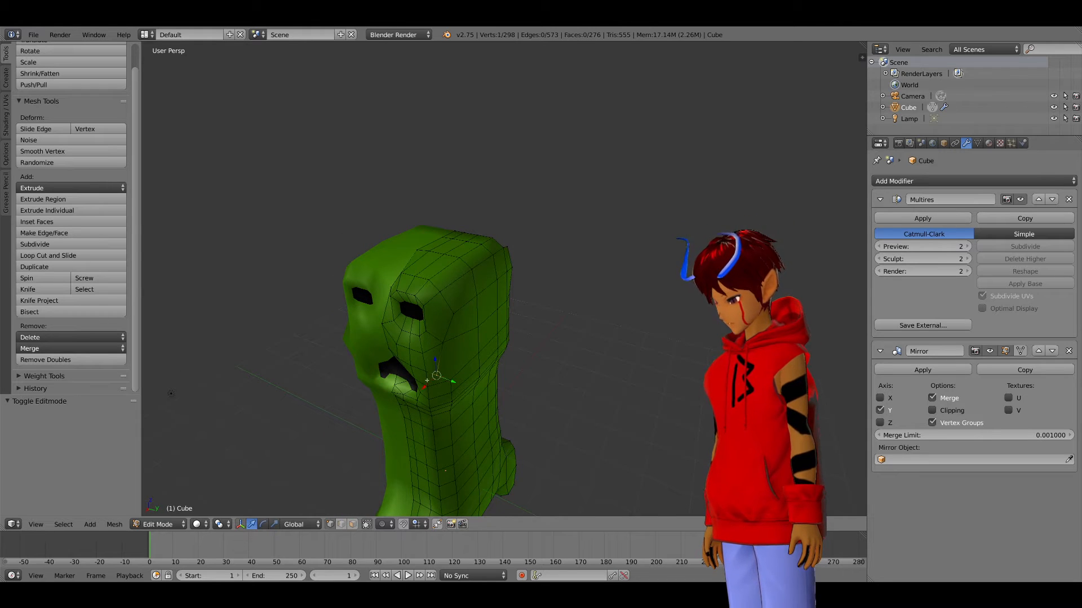
pyautogui.moveTo(427, 392); pyautogui.dragTo(444, 381)
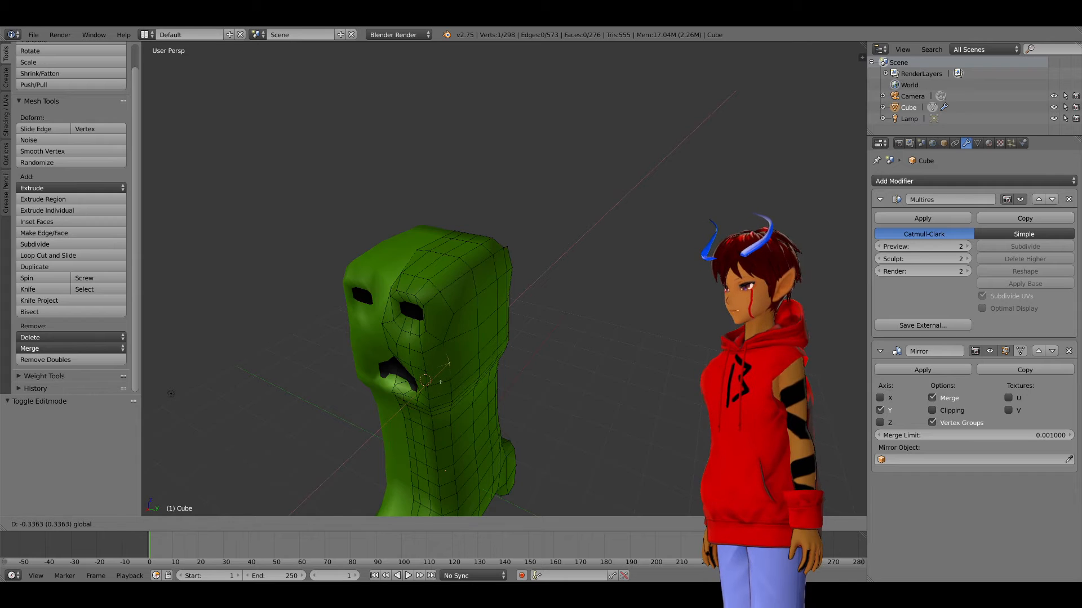
# Step: Box-select the middle of the torso in the wireframe back view and narrow it slightly along X
pyautogui.press('b')
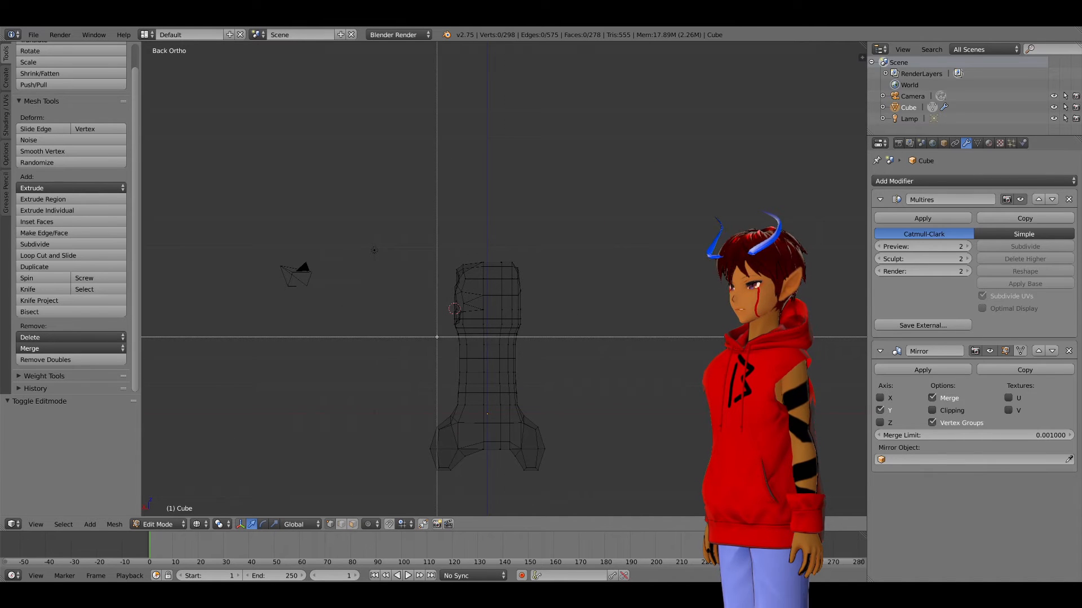
pyautogui.moveTo(437, 337); pyautogui.dragTo(552, 399)
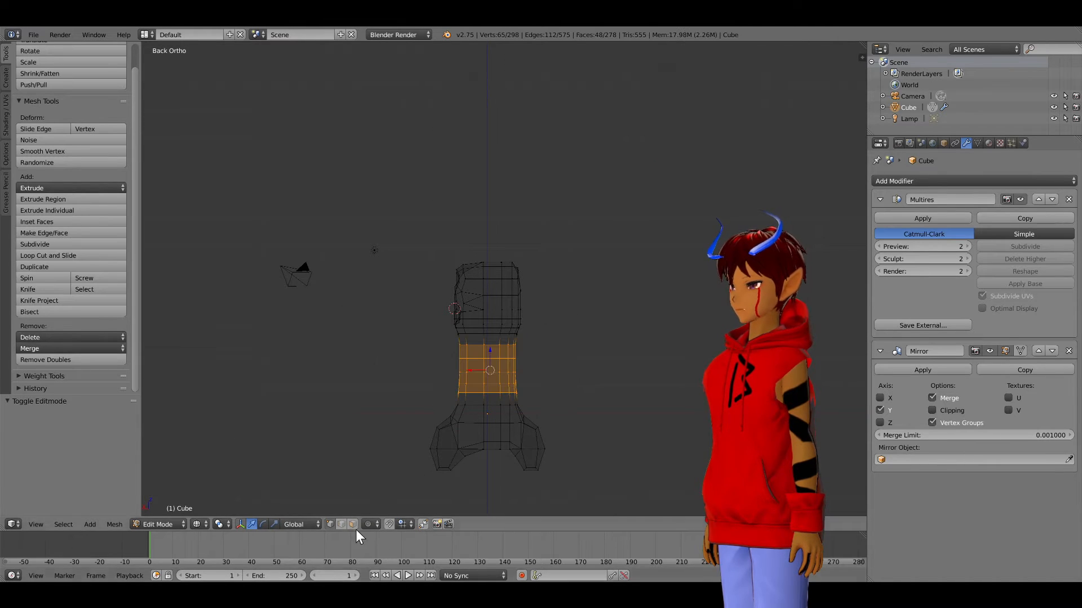
pyautogui.click(274, 525)
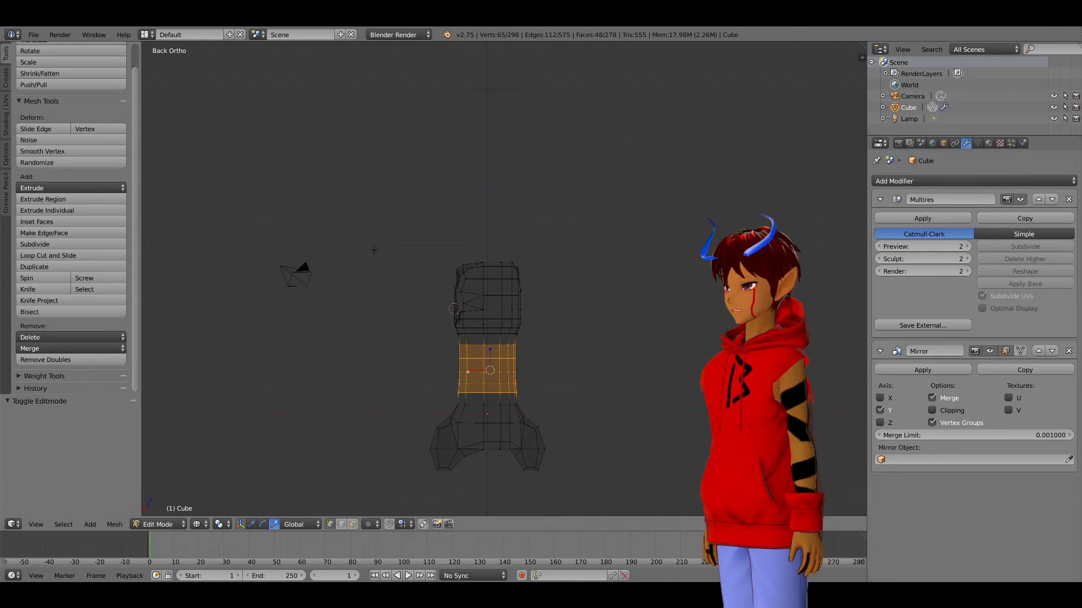
pyautogui.moveTo(468, 371); pyautogui.dragTo(474, 371)
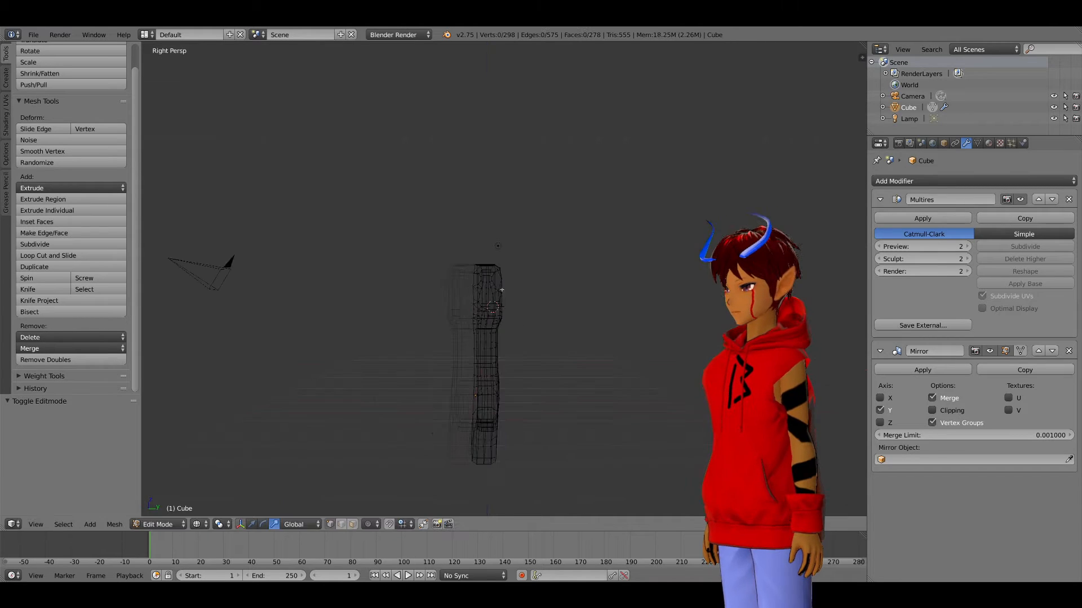
# Step: Box-select the head half in the orthographic right view and scale it by 1.385 along Y
pyautogui.press('KP_5')
pyautogui.press('b')
pyautogui.moveTo(441, 249); pyautogui.dragTo(536, 327)
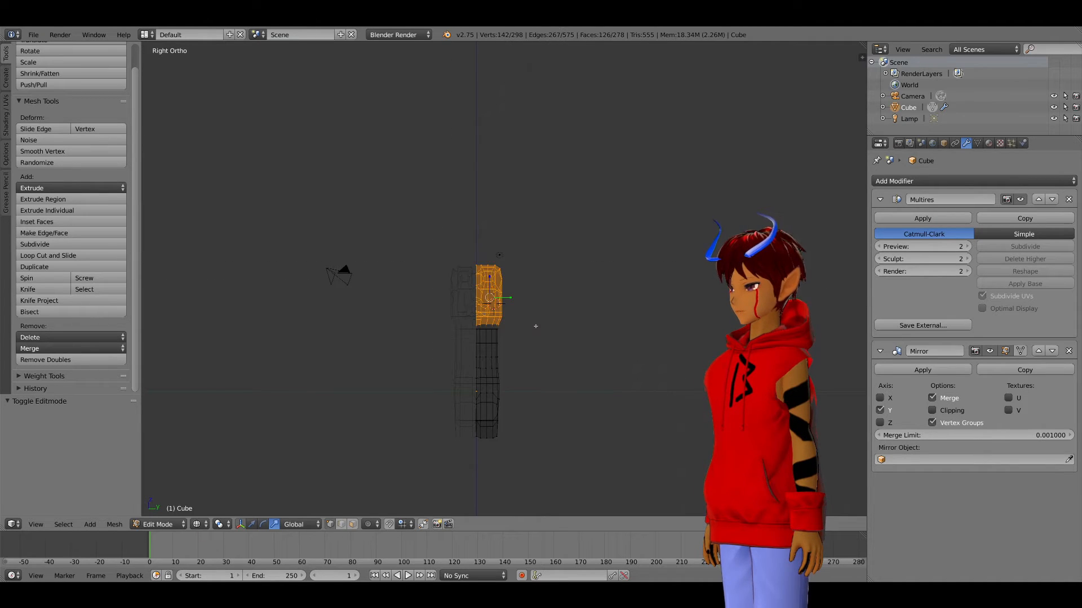
pyautogui.press('s')
pyautogui.press('y')
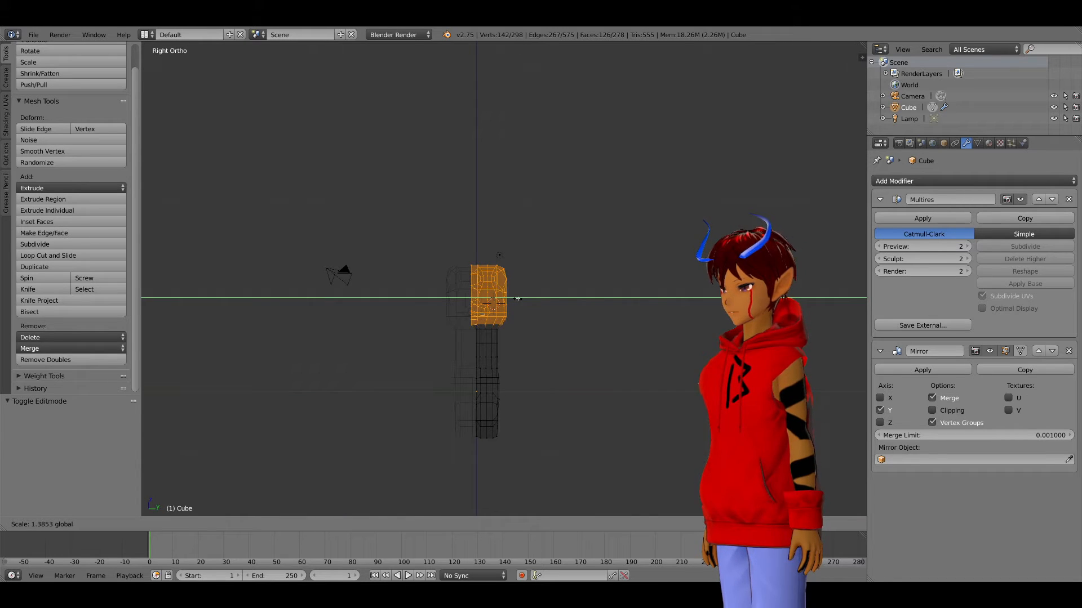
pyautogui.click(518, 298)
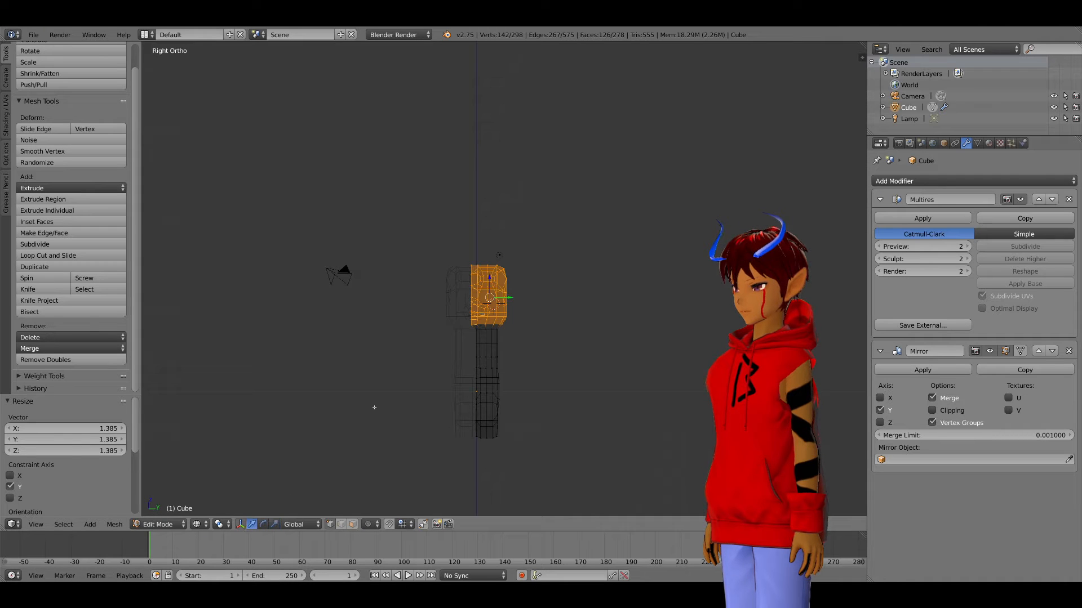
# Step: Move the head half 0.191 along Y, nudge it onto the mirror plane, and switch the model to solid shading
pyautogui.scroll(3, 505, 298)
pyautogui.press('g')
pyautogui.press('y')
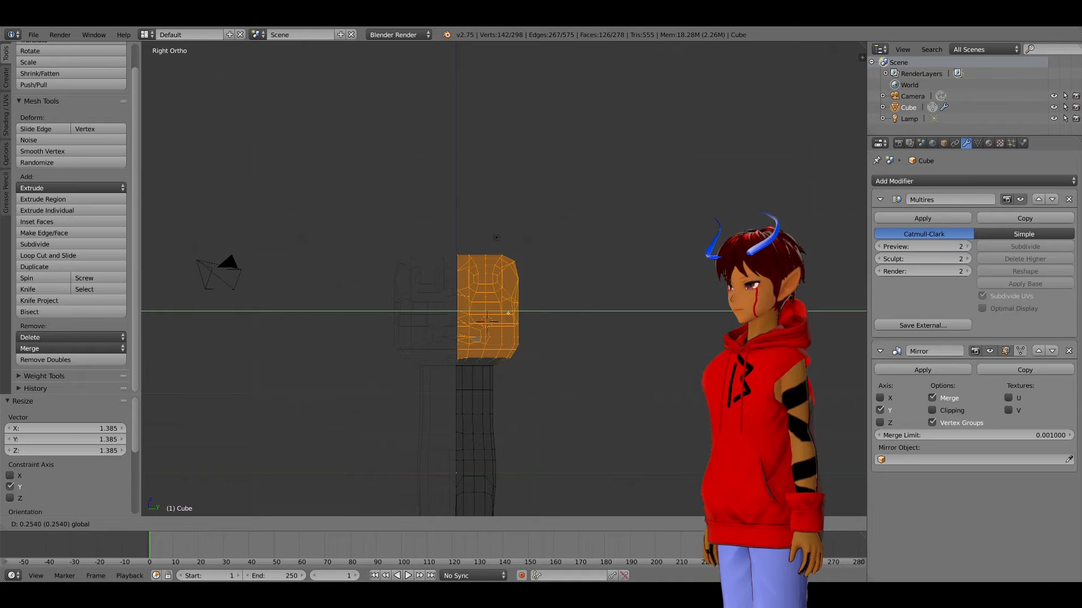
pyautogui.click(501, 307)
pyautogui.scroll(5, 501, 282)
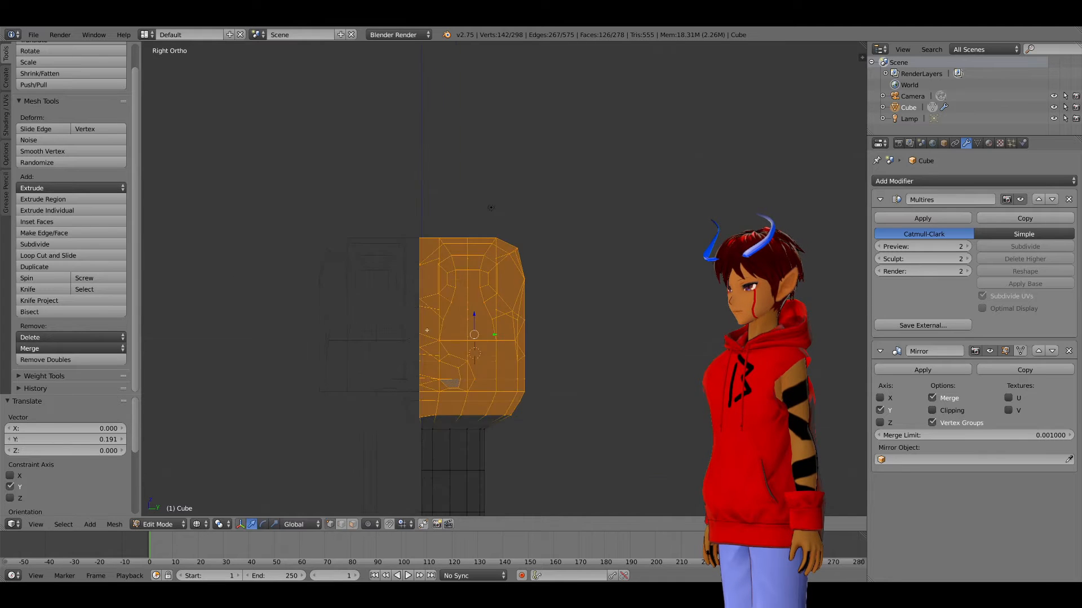
pyautogui.moveTo(481, 360); pyautogui.dragTo(483, 361)
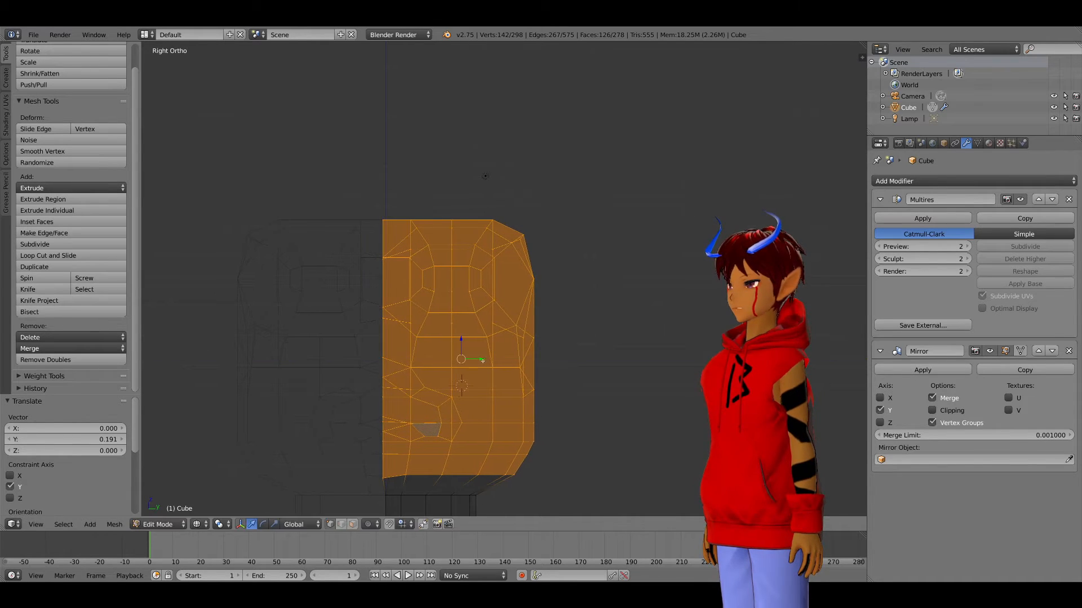
pyautogui.click(487, 360)
pyautogui.press('Tab')
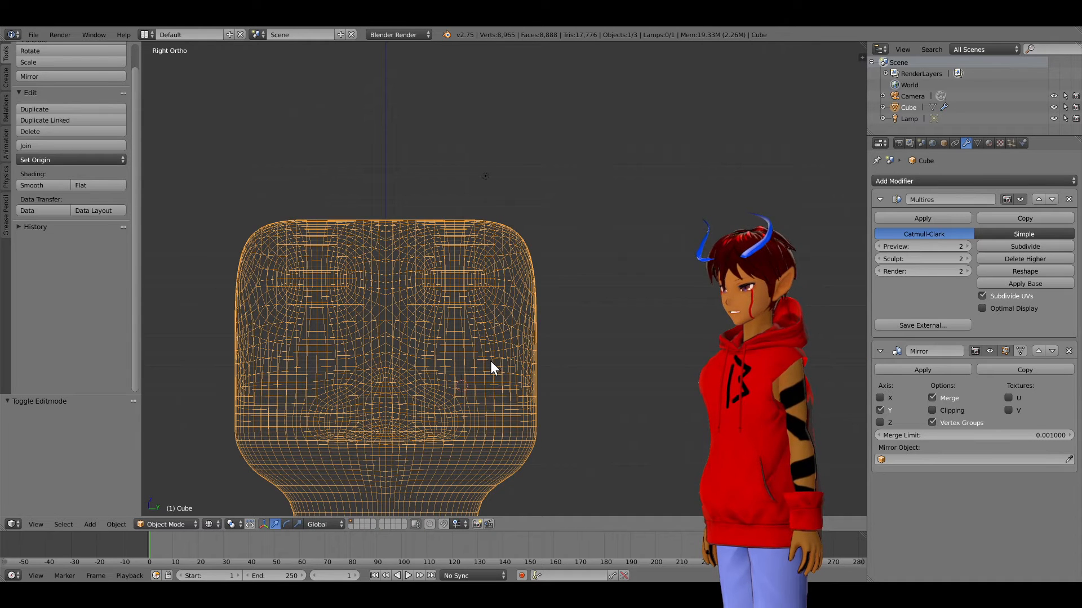
pyautogui.press('z')
pyautogui.press('Tab')
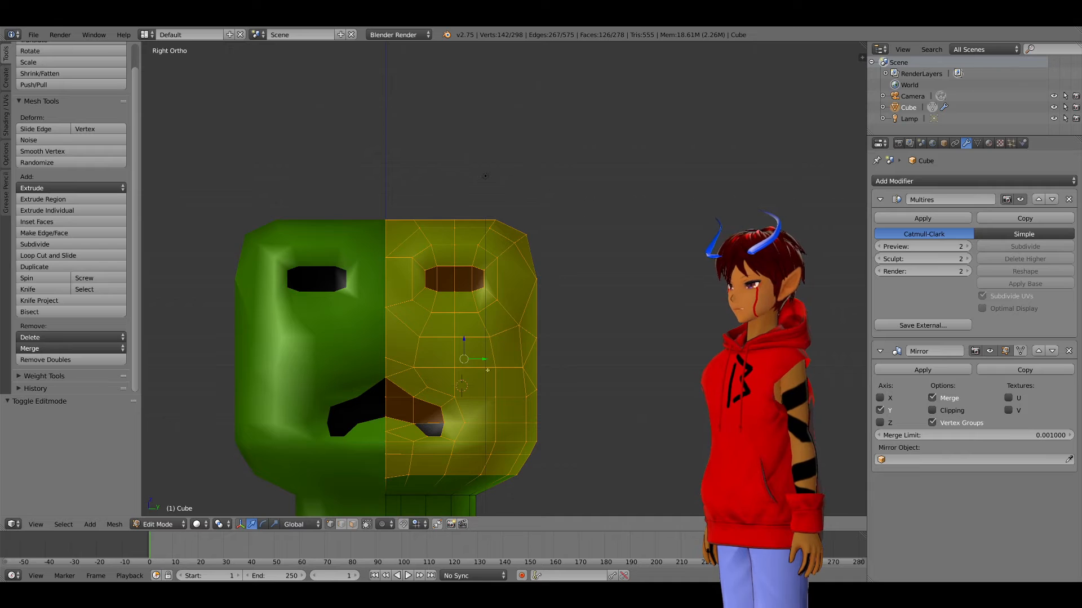
pyautogui.press('g')
pyautogui.press('y')
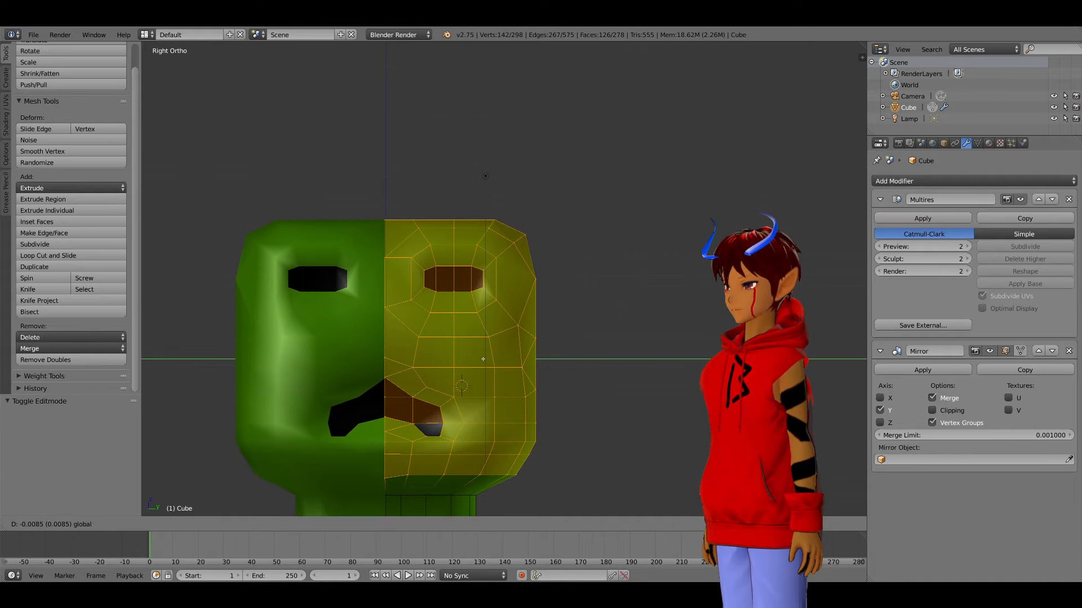
pyautogui.click(483, 359)
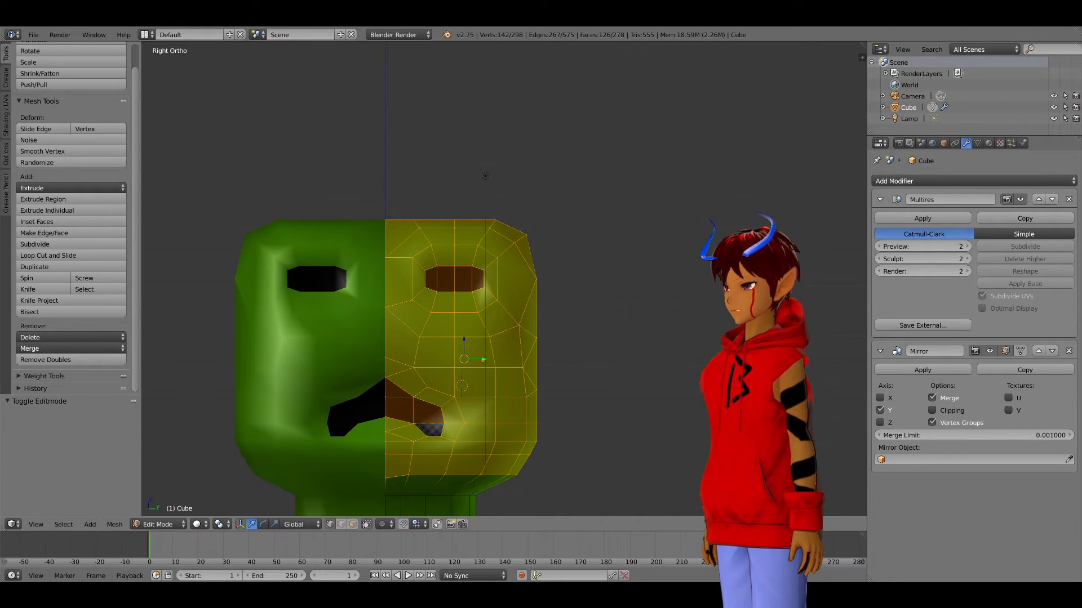
# Step: Set the Mirror modifier's merge limit to 0.0052
pyautogui.moveTo(1005, 439)
pyautogui.mouseDown()
pyautogui.moveTo(1031, 439)
pyautogui.moveTo(1002, 442)
pyautogui.mouseUp()
pyautogui.press('Tab')
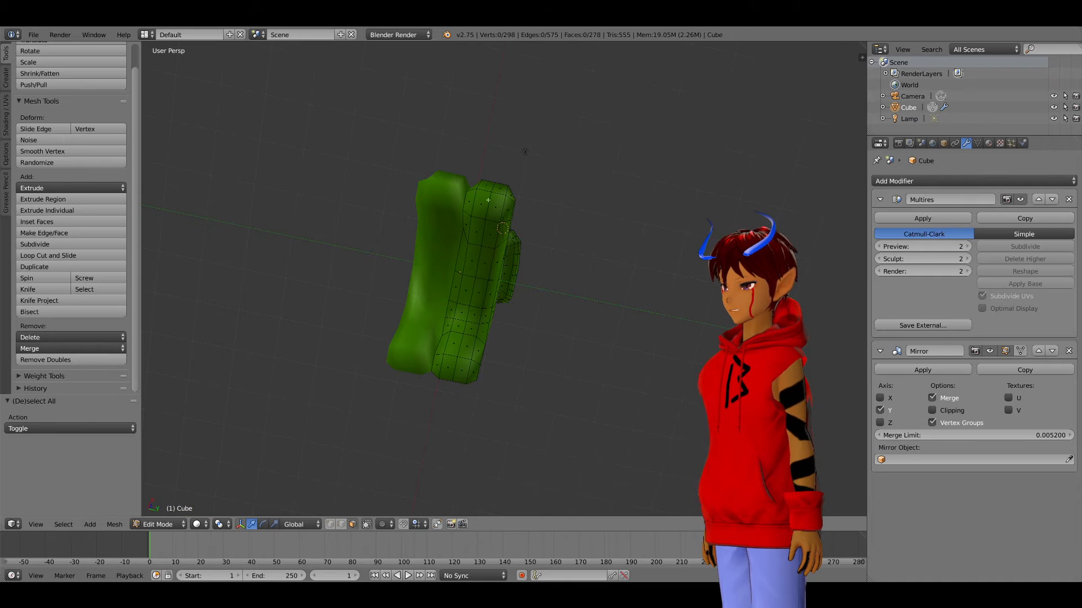
# Step: Select the sole faces of the front foot, grow the selection, and move the foot 0.352 outward along Y
pyautogui.rightClick(487, 200)
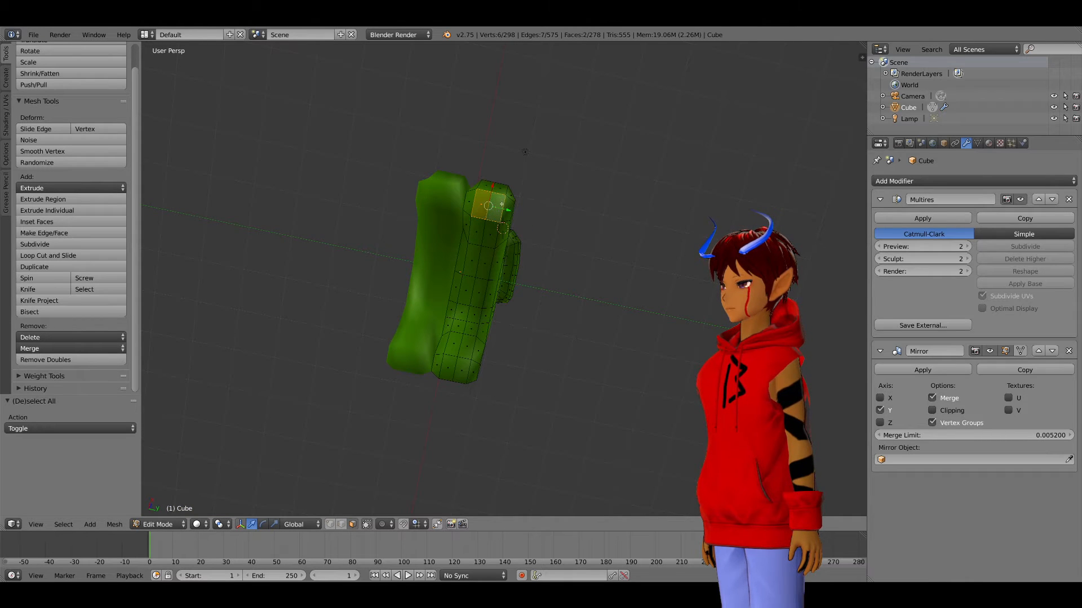
pyautogui.press('ctrl+KP_Add')
pyautogui.moveTo(463, 252); pyautogui.dragTo(474, 311, button='middle')
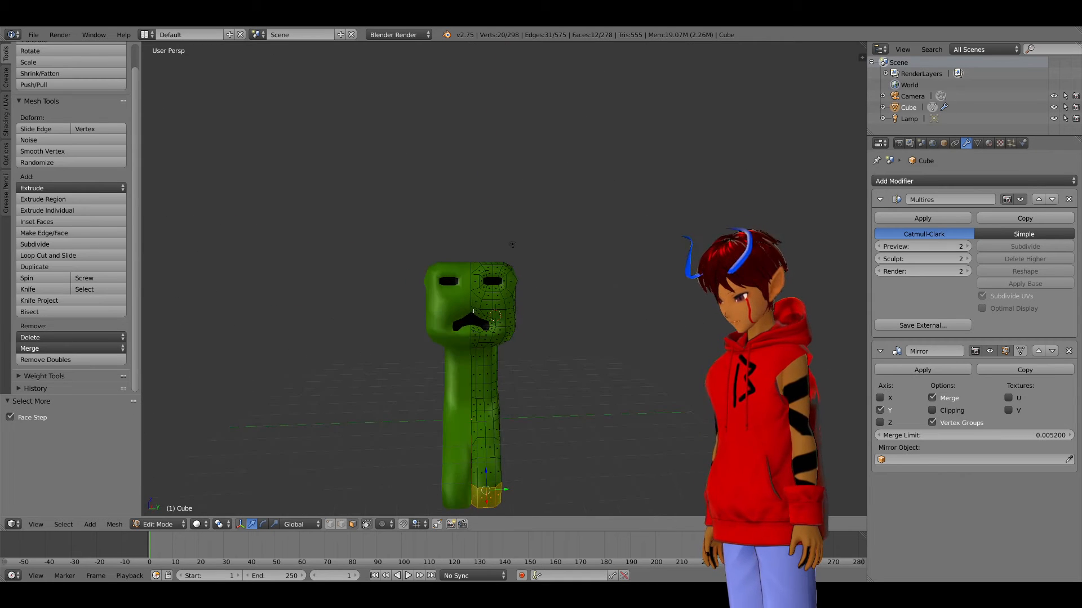
pyautogui.press('g')
pyautogui.press('y')
pyautogui.click(514, 490)
# Step: Fill the gap on the inner side of the front leg with a face made from three vertices
pyautogui.moveTo(515, 489); pyautogui.dragTo(550, 424, button='middle')
pyautogui.rightClick(455, 409)
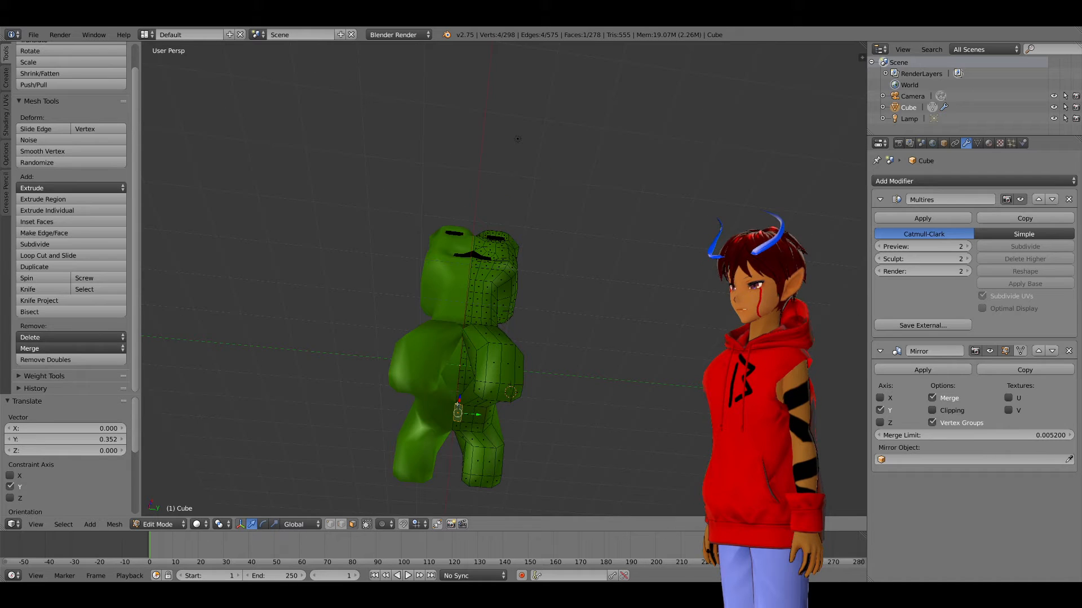
pyautogui.click(337, 525)
pyautogui.rightClick(455, 403)
pyautogui.keyDown('shift'); pyautogui.rightClick(474, 382); pyautogui.keyUp('shift')
pyautogui.keyDown('shift'); pyautogui.rightClick(465, 350); pyautogui.keyUp('shift')
pyautogui.moveTo(466, 350); pyautogui.dragTo(484, 365, button='middle')
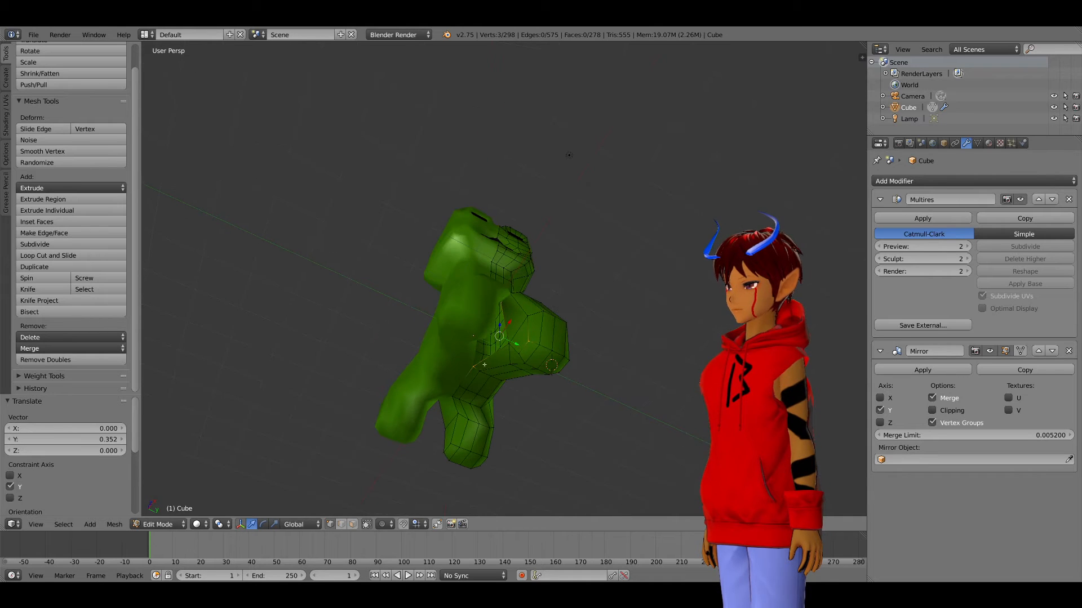
pyautogui.keyDown('shift'); pyautogui.rightClick(530, 343); pyautogui.keyUp('shift')
pyautogui.keyDown('shift'); pyautogui.rightClick(511, 344); pyautogui.keyUp('shift')
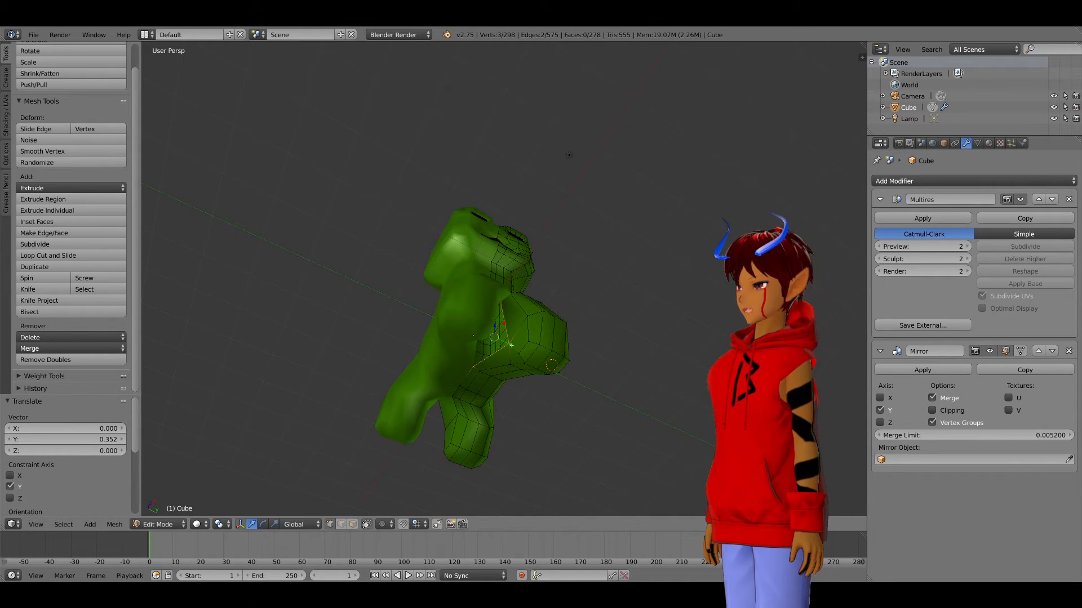
pyautogui.press('f')
# Step: Fill the triangular hole on the inner side of the rear leg with a three-vertex face and clear the selection
pyautogui.moveTo(516, 347); pyautogui.dragTo(507, 282, button='middle')
pyautogui.rightClick(468, 255)
pyautogui.keyDown('shift'); pyautogui.rightClick(490, 255); pyautogui.keyUp('shift')
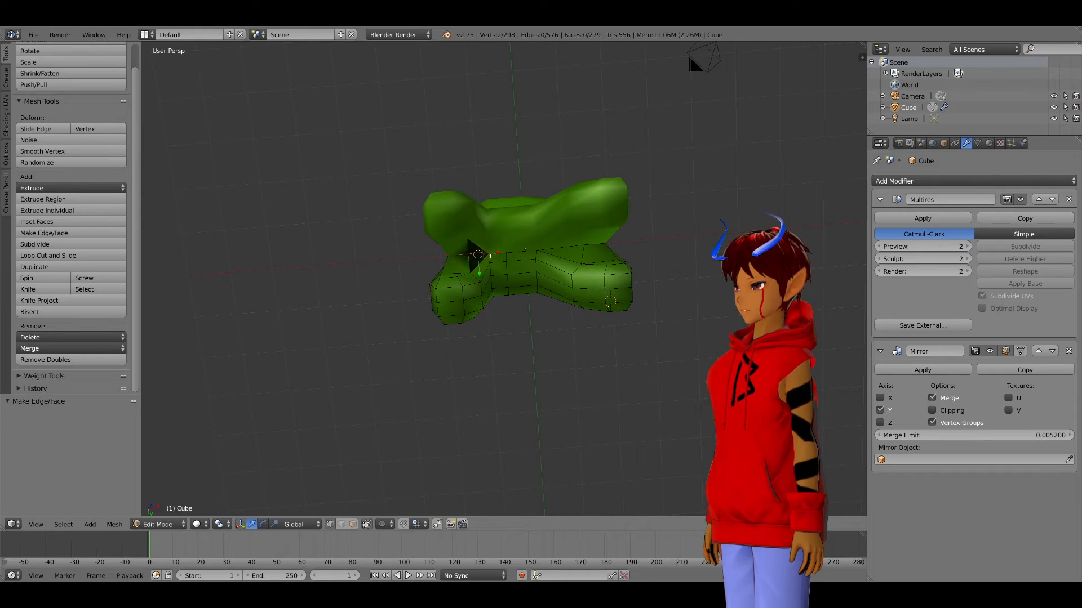
pyautogui.keyDown('shift'); pyautogui.rightClick(472, 273); pyautogui.keyUp('shift')
pyautogui.press('f')
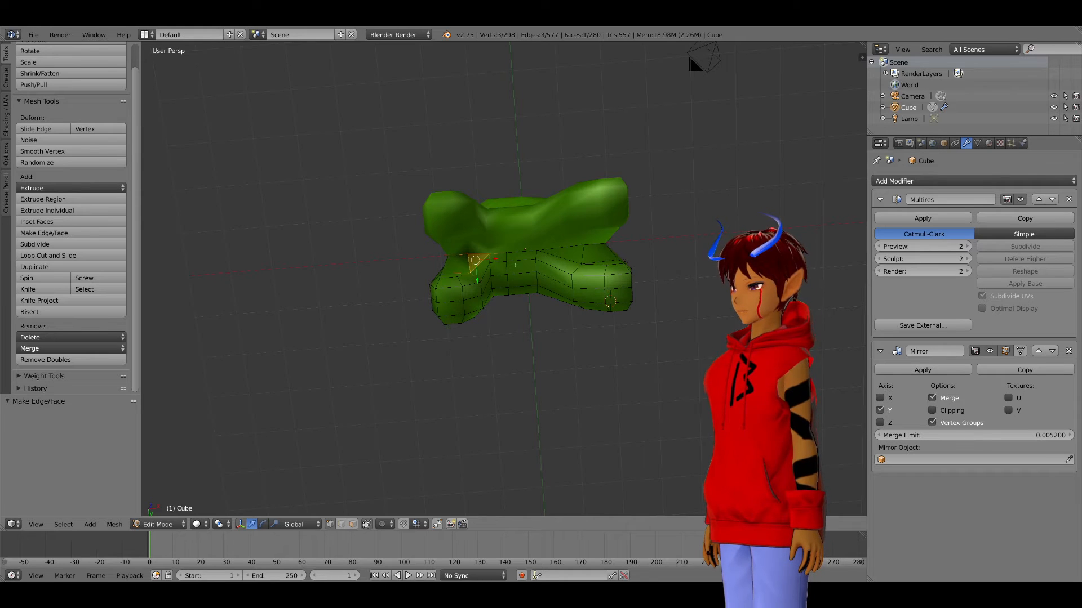
pyautogui.press('a')
# Step: Select the row of five vertices across the underside between the legs and move it 0.406 along X
pyautogui.moveTo(542, 267); pyautogui.dragTo(478, 355, button='middle')
pyautogui.press('Tab')
pyautogui.press('Tab')
pyautogui.keyDown('shift'); pyautogui.rightClick(481, 366); pyautogui.keyUp('shift')
pyautogui.keyDown('shift'); pyautogui.rightClick(480, 374); pyautogui.keyUp('shift')
pyautogui.keyDown('shift'); pyautogui.rightClick(480, 382); pyautogui.keyUp('shift')
pyautogui.keyDown('shift'); pyautogui.rightClick(480, 386); pyautogui.keyUp('shift')
pyautogui.moveTo(480, 388); pyautogui.dragTo(490, 352, button='middle')
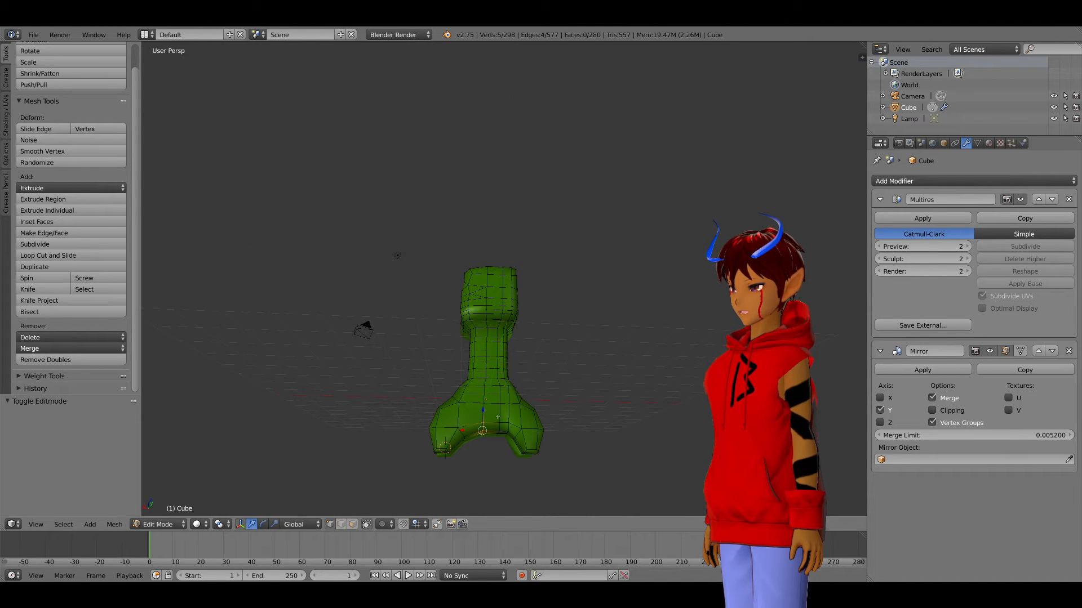
pyautogui.press('g')
pyautogui.press('x')
pyautogui.click(461, 433)
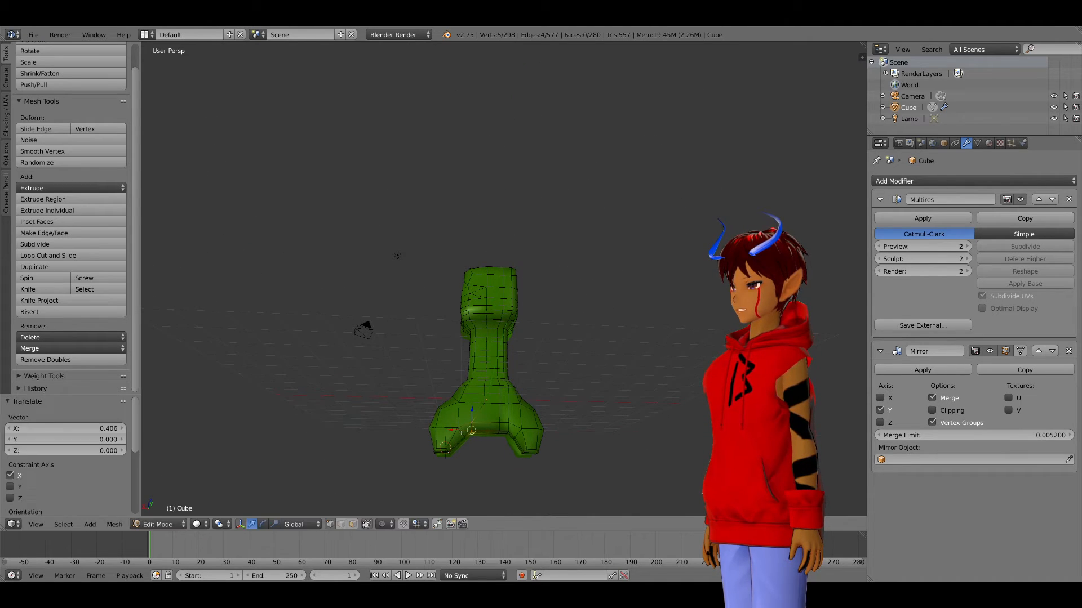
pyautogui.moveTo(450, 447)
pyautogui.mouseDown(button='middle')
pyautogui.moveTo(448, 424)
pyautogui.moveTo(448, 435)
pyautogui.mouseUp(button='middle')
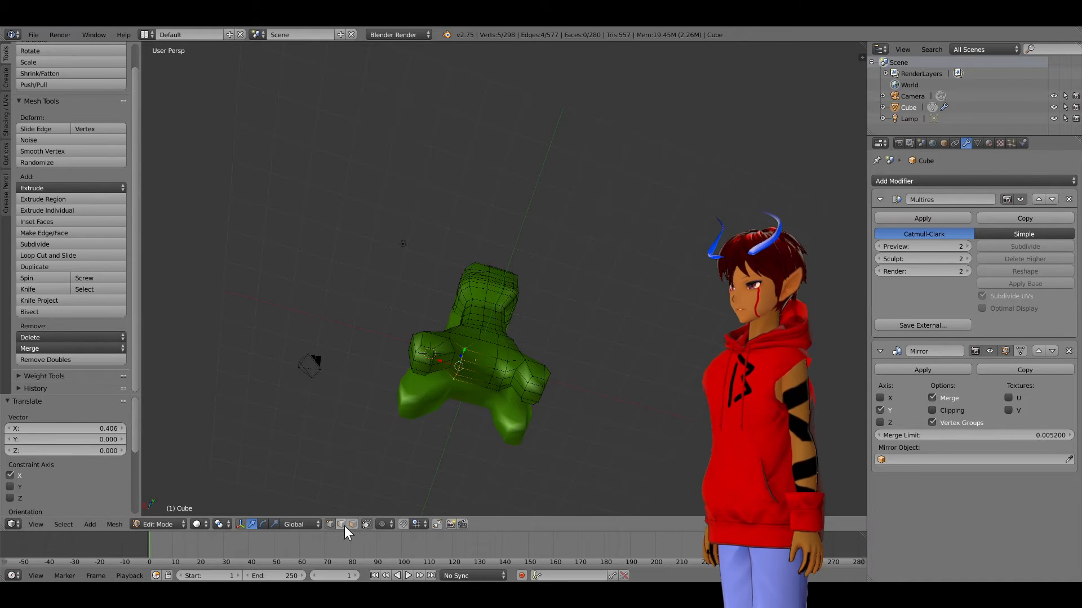
# Step: Select the sole faces of the front and rear feet and move them about -0.99 along Z to lengthen the legs
pyautogui.press('a')
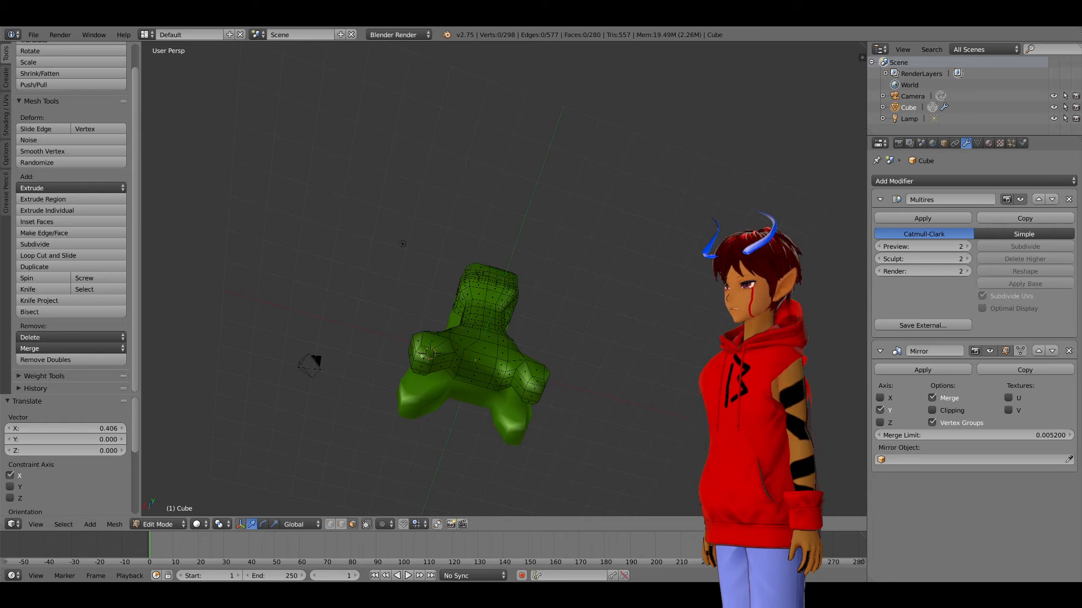
pyautogui.rightClick(424, 361)
pyautogui.keyDown('shift'); pyautogui.rightClick(422, 364); pyautogui.keyUp('shift')
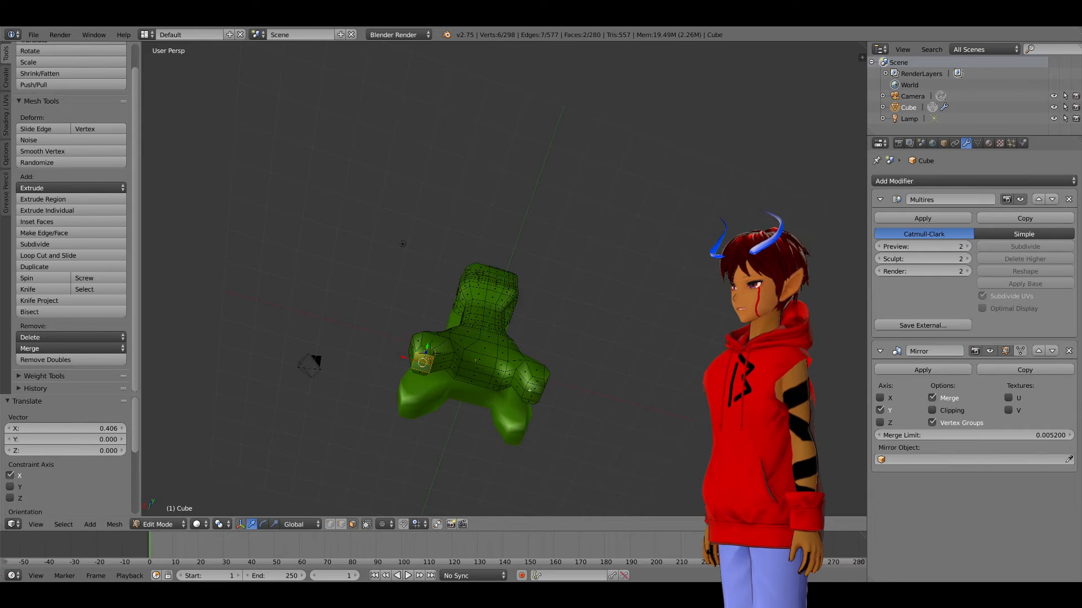
pyautogui.keyDown('shift'); pyautogui.rightClick(538, 391); pyautogui.keyUp('shift')
pyautogui.keyDown('shift'); pyautogui.rightClick(531, 396); pyautogui.keyUp('shift')
pyautogui.moveTo(531, 324); pyautogui.dragTo(515, 428, button='middle')
pyautogui.press('g')
pyautogui.press('z')
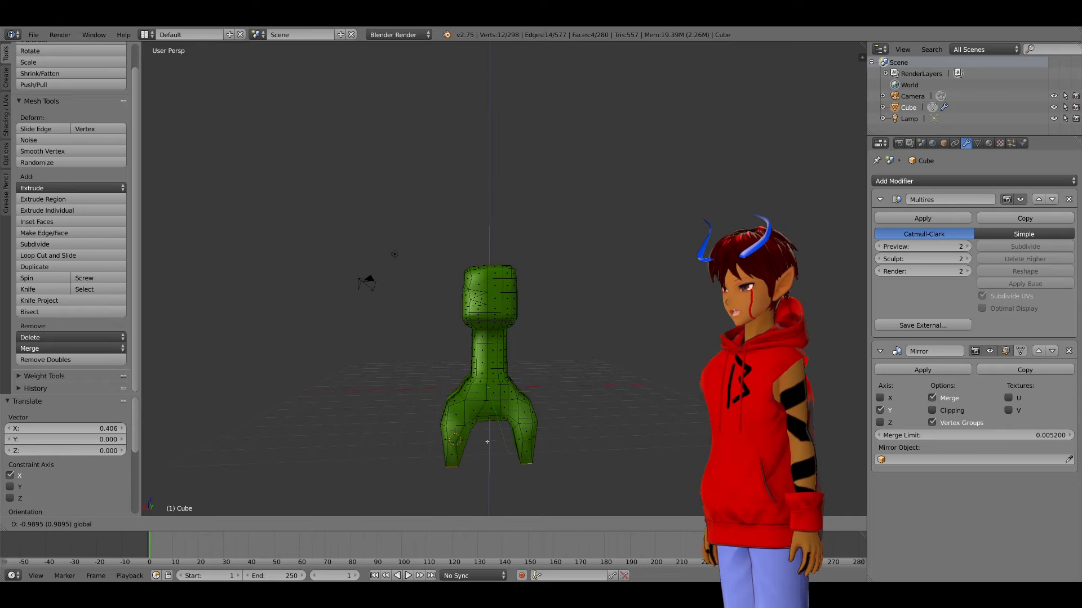
pyautogui.click(486, 442)
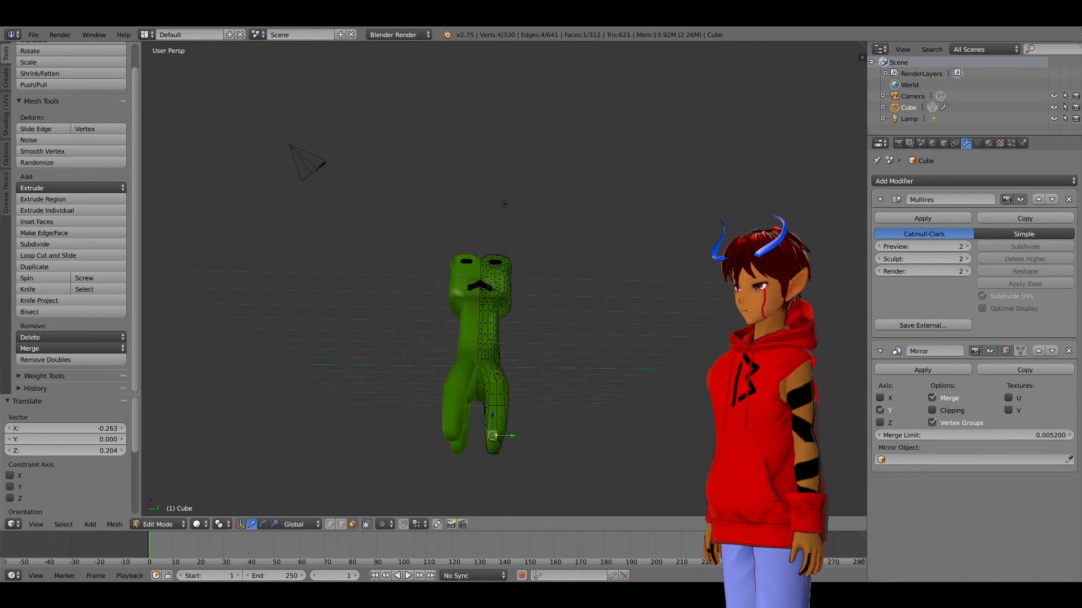
# Step: Select the front-facing faces at the lower ends of the front and rear legs and extrude them outward to form toes
pyautogui.moveTo(501, 436)
pyautogui.mouseDown(button='middle')
pyautogui.moveTo(475, 451)
pyautogui.moveTo(494, 434)
pyautogui.mouseUp(button='middle')
pyautogui.keyDown('shift'); pyautogui.rightClick(497, 446); pyautogui.keyUp('shift')
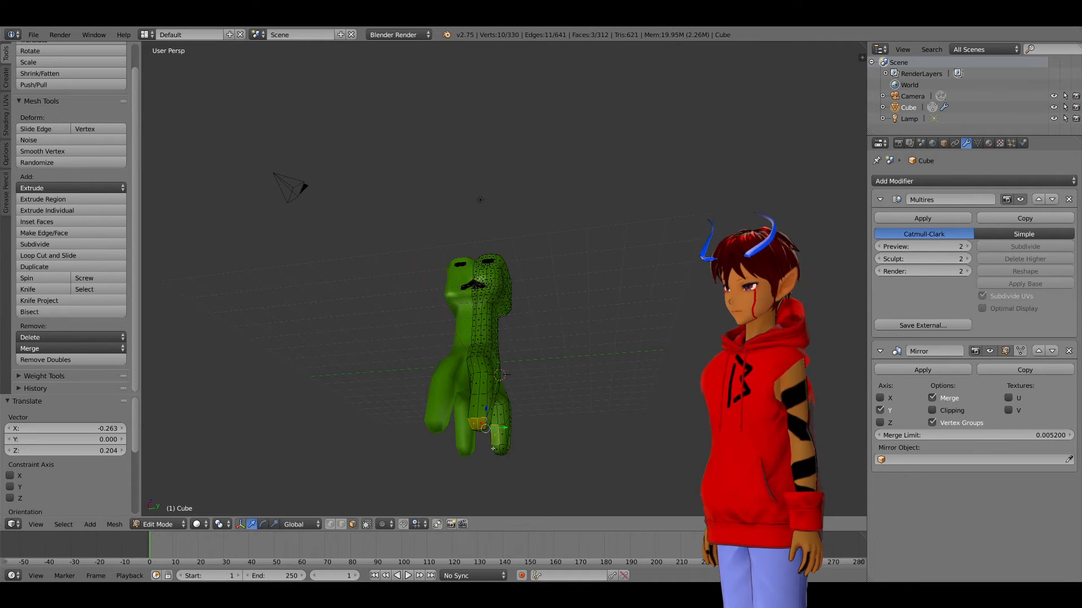
pyautogui.keyDown('shift'); pyautogui.rightClick(502, 449); pyautogui.keyUp('shift')
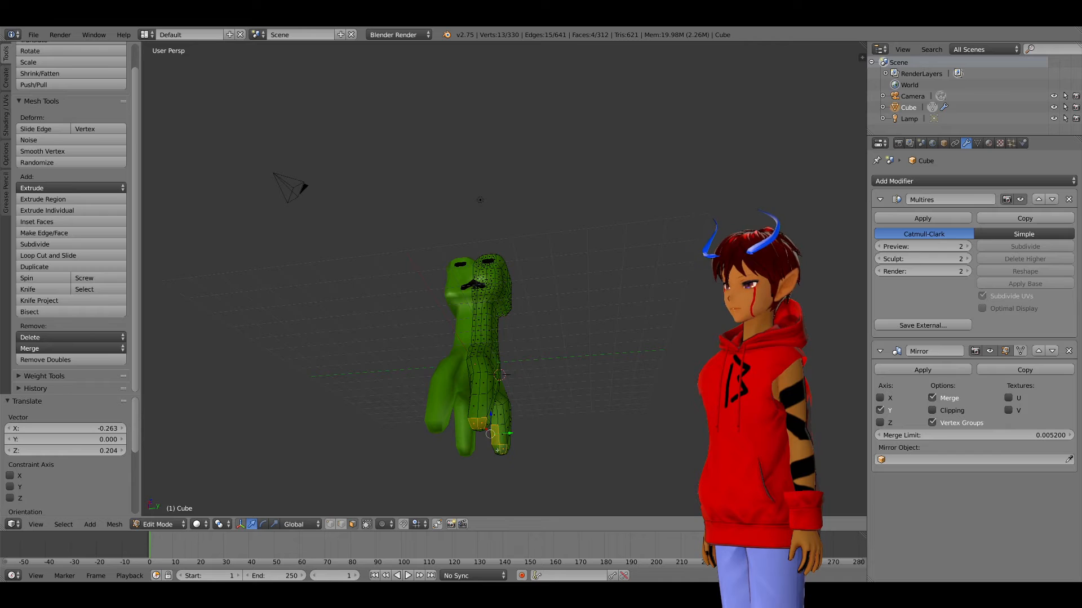
pyautogui.keyDown('shift'); pyautogui.rightClick(497, 434); pyautogui.keyUp('shift')
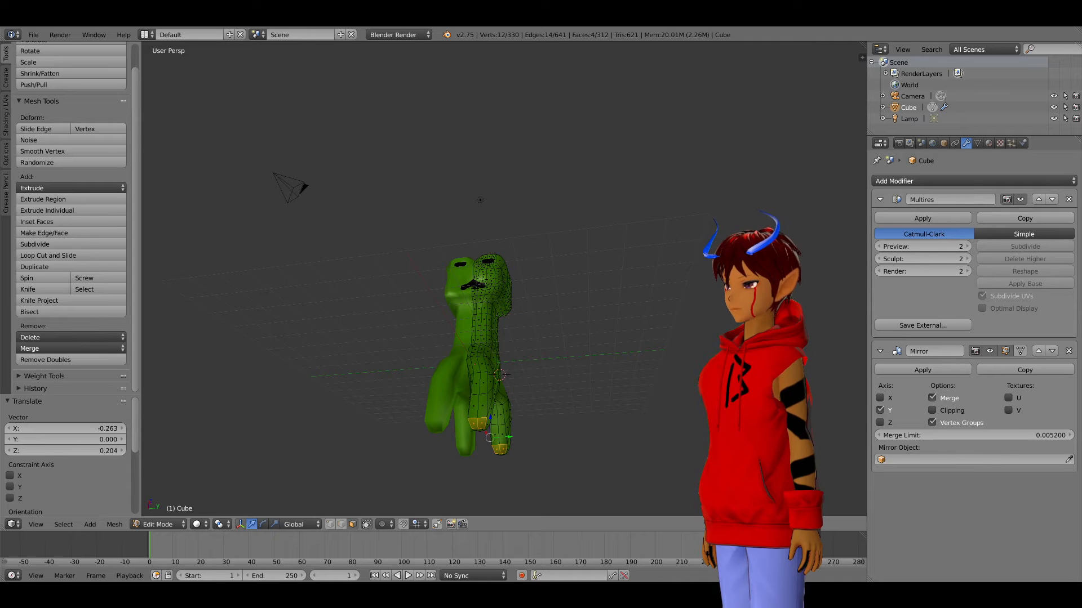
pyautogui.press('ctrl+KP_3')
pyautogui.press('ctrl+KP_1')
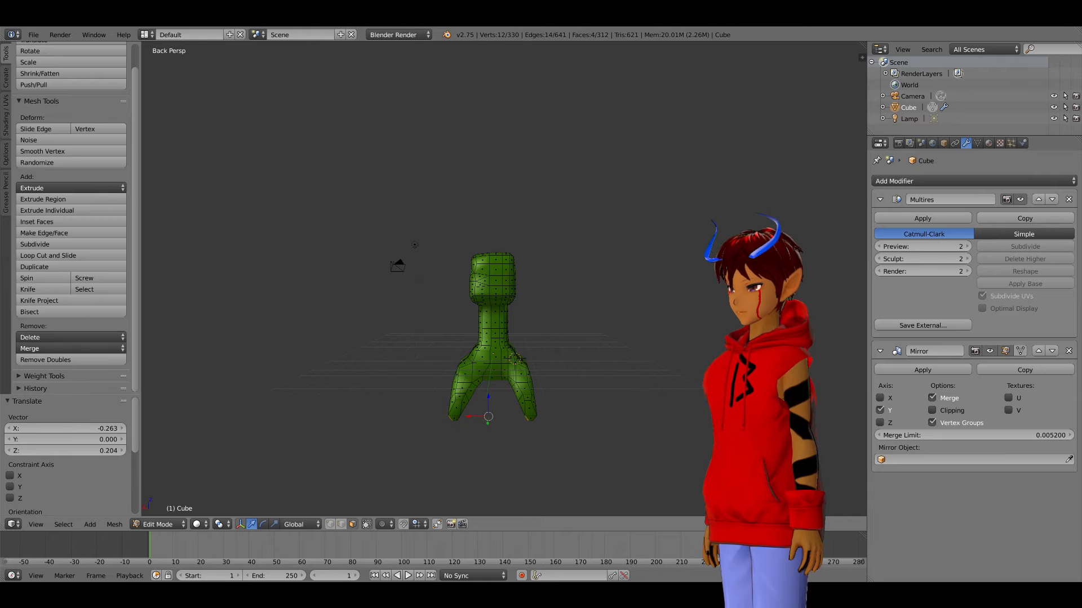
pyautogui.press('e')
pyautogui.press('Escape')
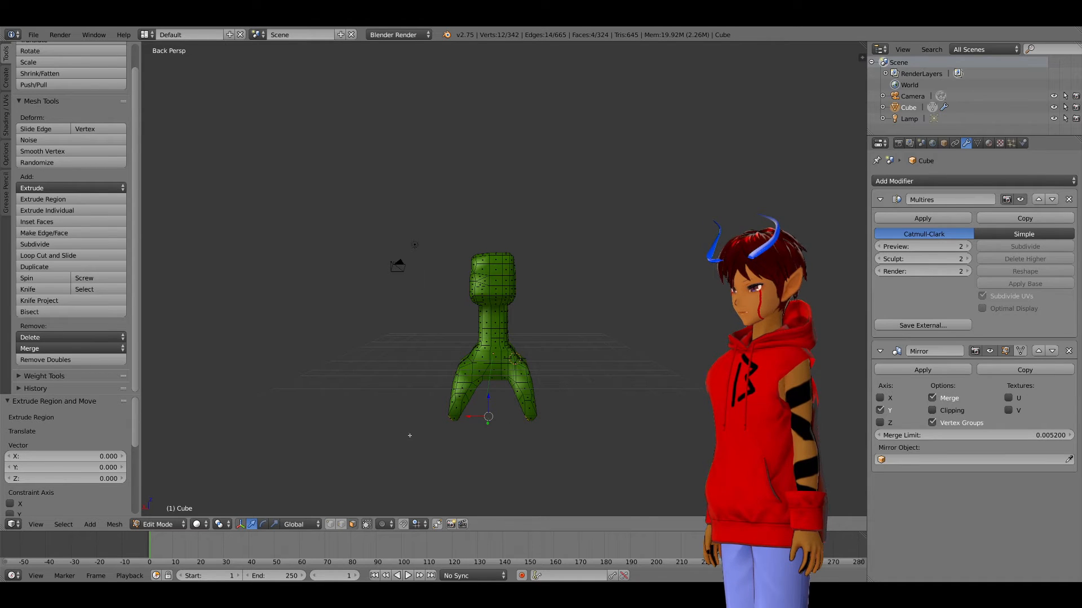
pyautogui.keyDown('ctrl'); pyautogui.moveTo(474, 416); pyautogui.dragTo(460, 420); pyautogui.keyUp('ctrl')
# Step: Extrude the undersides of both feet 0.166 along X and -0.483 along Z, and enlarge them to about 1.18 times
pyautogui.moveTo(460, 420); pyautogui.dragTo(479, 338, button='middle')
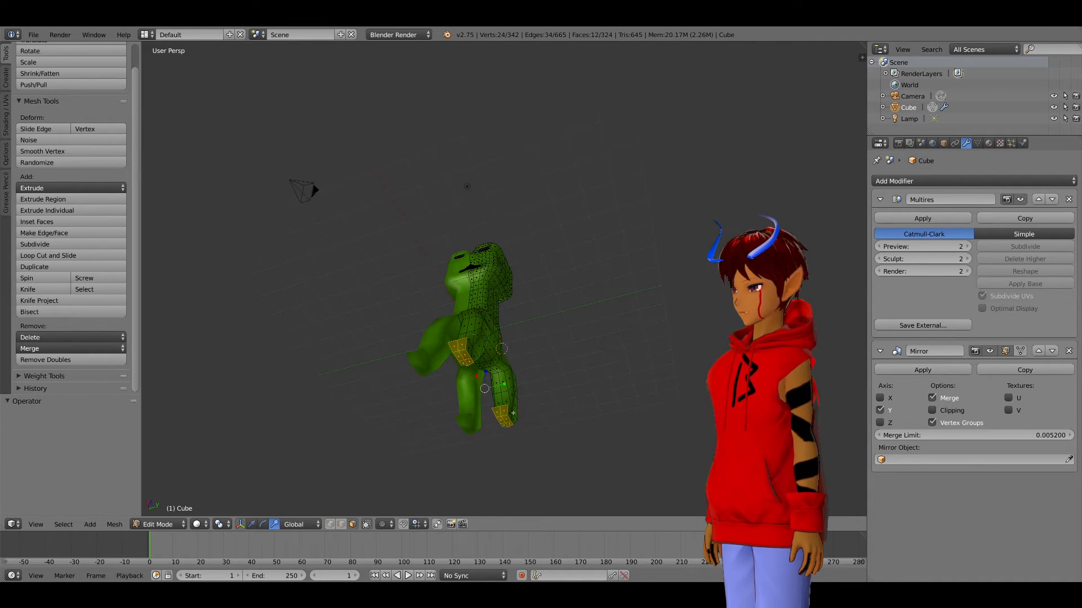
pyautogui.press('ctrl+KP_1')
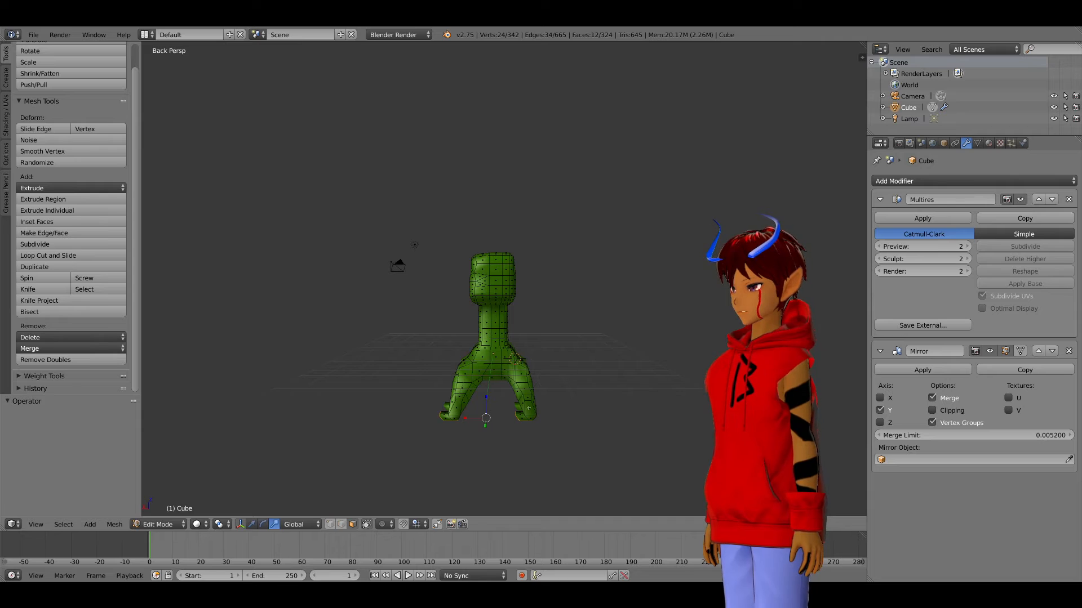
pyautogui.press('e')
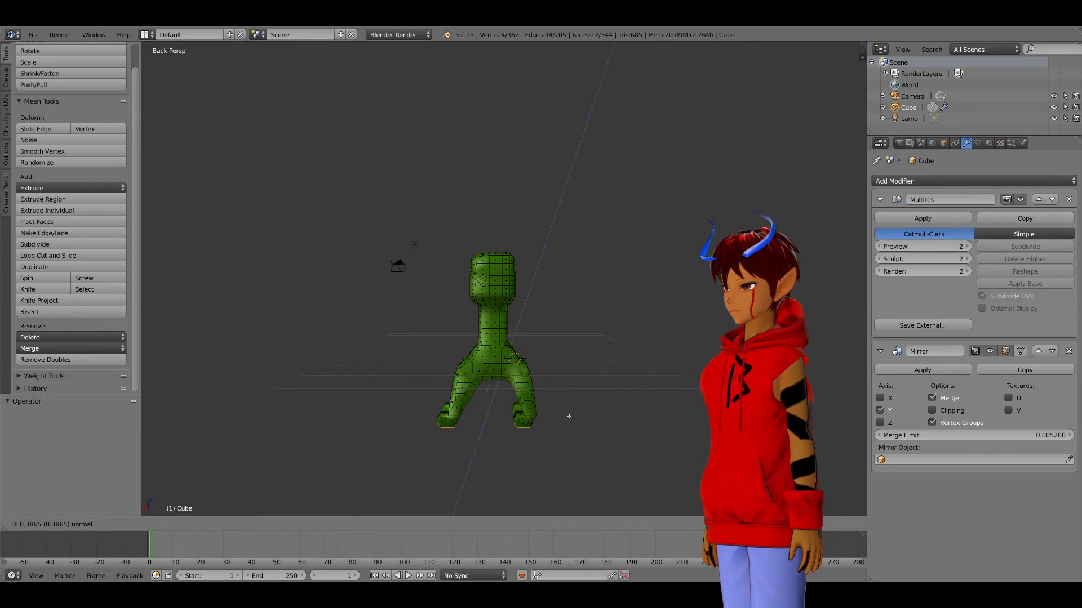
pyautogui.click(567, 421)
pyautogui.press('s')
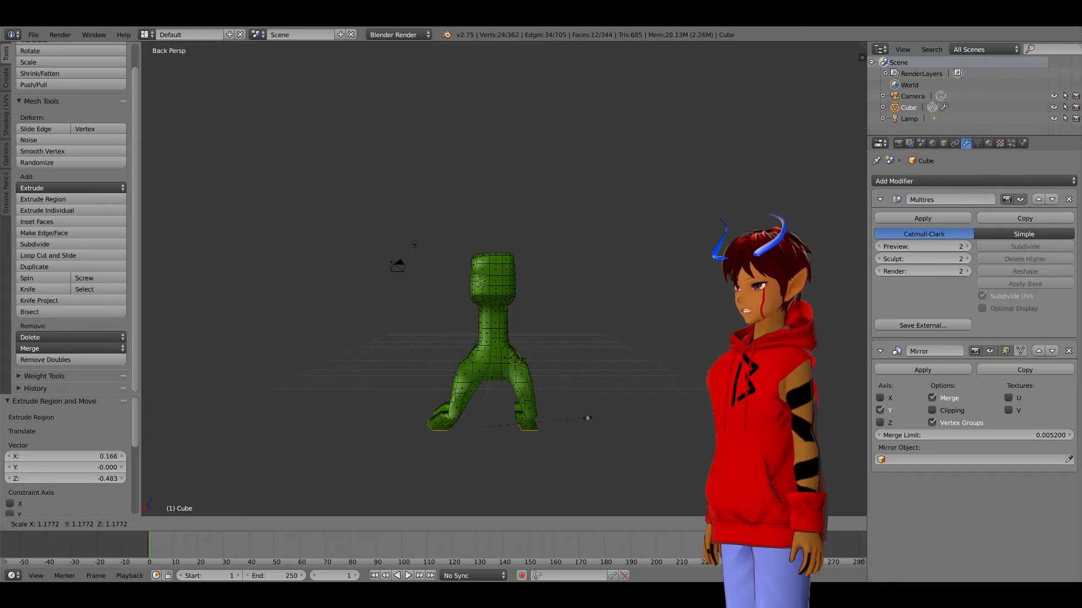
pyautogui.click(589, 419)
# Step: Add one loop cut around the upper part of both legs, slide it into place, and check the smoothed model from several sides
pyautogui.moveTo(580, 415); pyautogui.dragTo(535, 405, button='middle')
pyautogui.moveTo(517, 411)
pyautogui.mouseDown(button='middle')
pyautogui.moveTo(412, 413)
pyautogui.moveTo(633, 421)
pyautogui.moveTo(586, 394)
pyautogui.moveTo(535, 412)
pyautogui.mouseUp(button='middle')
pyautogui.press('KP_1')
pyautogui.hotkey('ctrl', 'r')
pyautogui.click(541, 419)
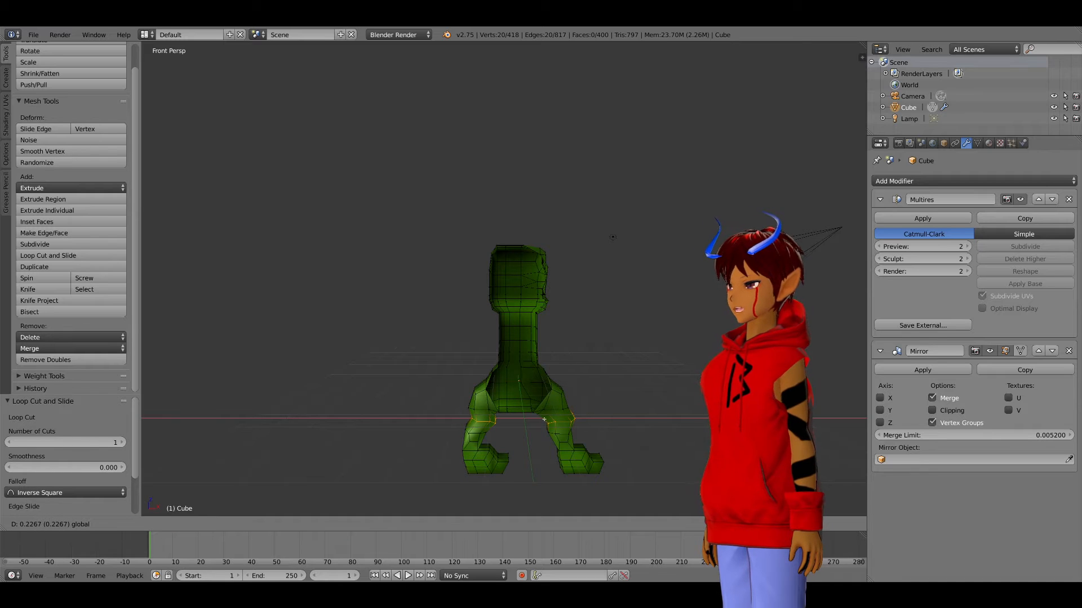
pyautogui.click(566, 423)
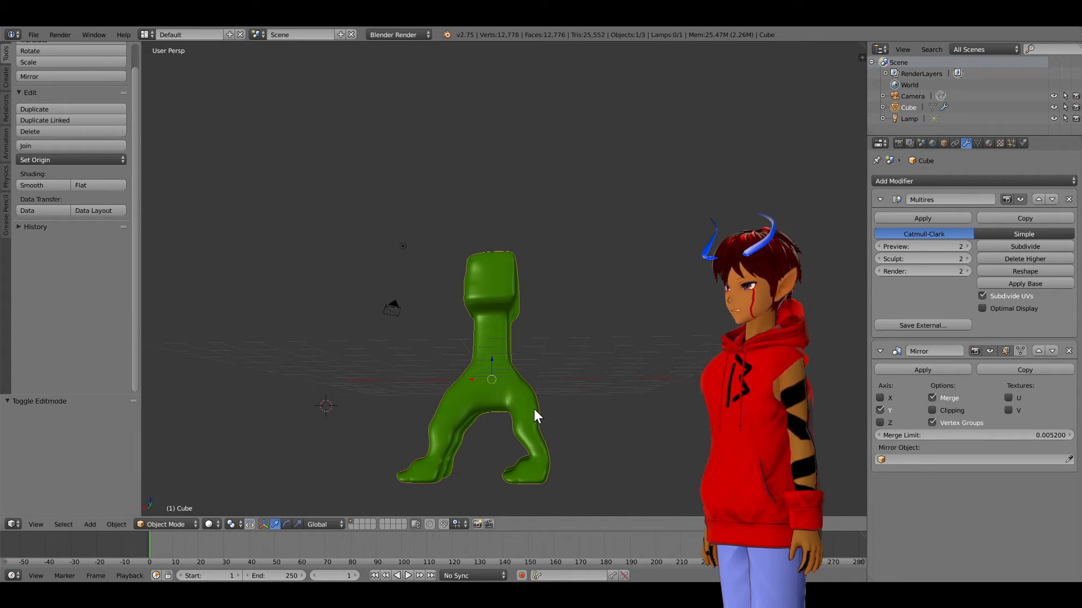
pyautogui.moveTo(439, 452)
pyautogui.mouseDown(button='middle')
pyautogui.moveTo(454, 454)
pyautogui.moveTo(433, 438)
pyautogui.mouseUp(button='middle')
pyautogui.moveTo(466, 471); pyautogui.dragTo(526, 471, button='middle')
pyautogui.press('Tab')
pyautogui.hotkey('ctrl', 'z')
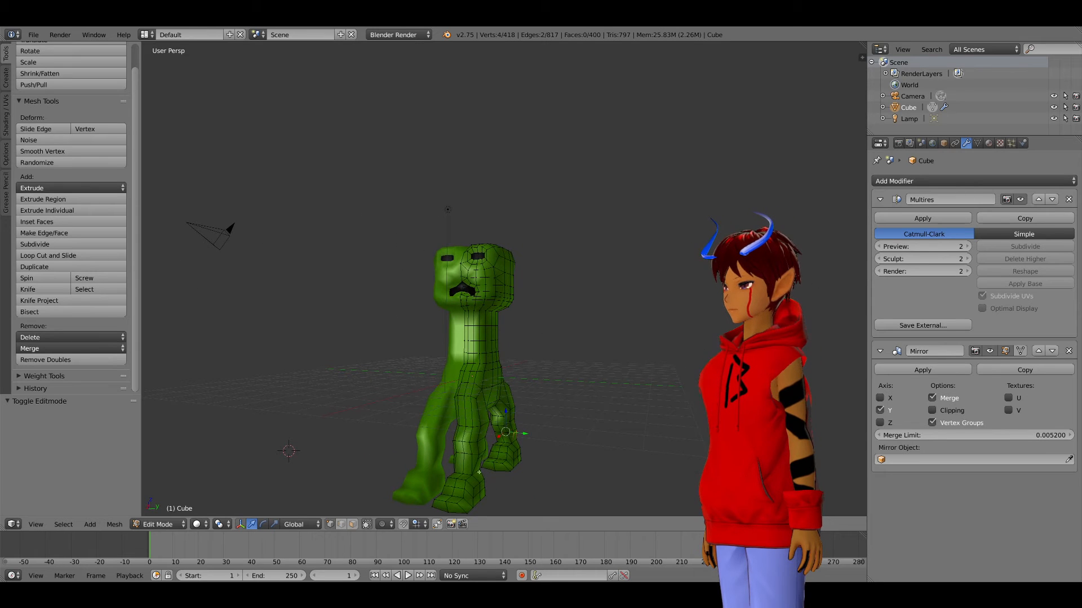
# Step: Select the three vertices where the ankle meets the foot on each leg and move them -0.293 along X and -0.073 along Z
pyautogui.rightClick(451, 480)
pyautogui.keyDown('shift'); pyautogui.rightClick(457, 479); pyautogui.keyUp('shift')
pyautogui.keyDown('shift'); pyautogui.rightClick(465, 480); pyautogui.keyUp('shift')
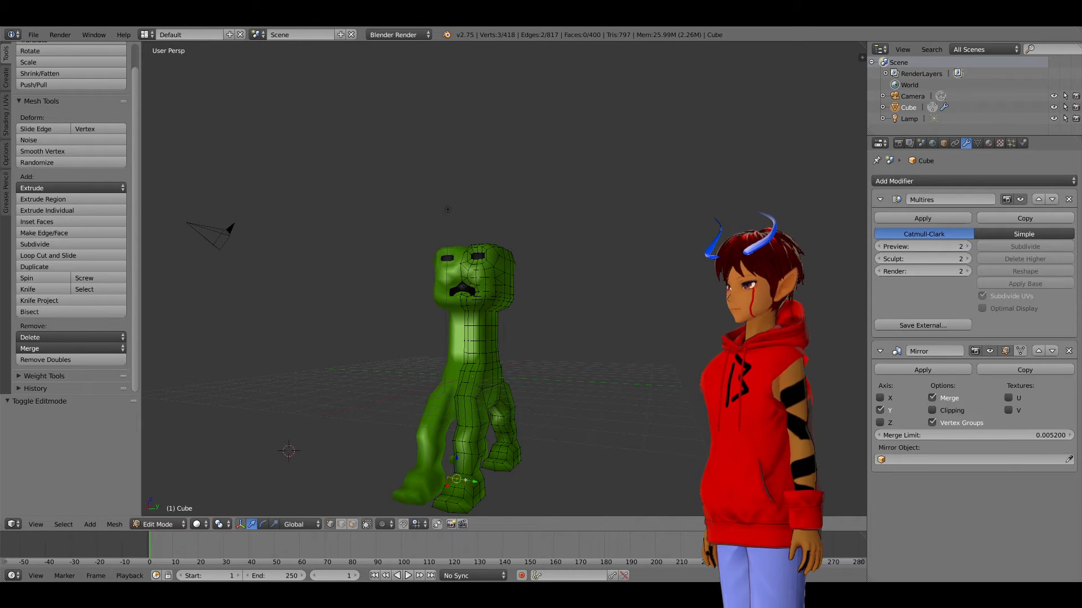
pyautogui.keyDown('shift'); pyautogui.rightClick(507, 447); pyautogui.keyUp('shift')
pyautogui.keyDown('shift'); pyautogui.rightClick(501, 446); pyautogui.keyUp('shift')
pyautogui.keyDown('shift'); pyautogui.rightClick(494, 446); pyautogui.keyUp('shift')
pyautogui.moveTo(490, 446); pyautogui.dragTo(486, 448, button='middle')
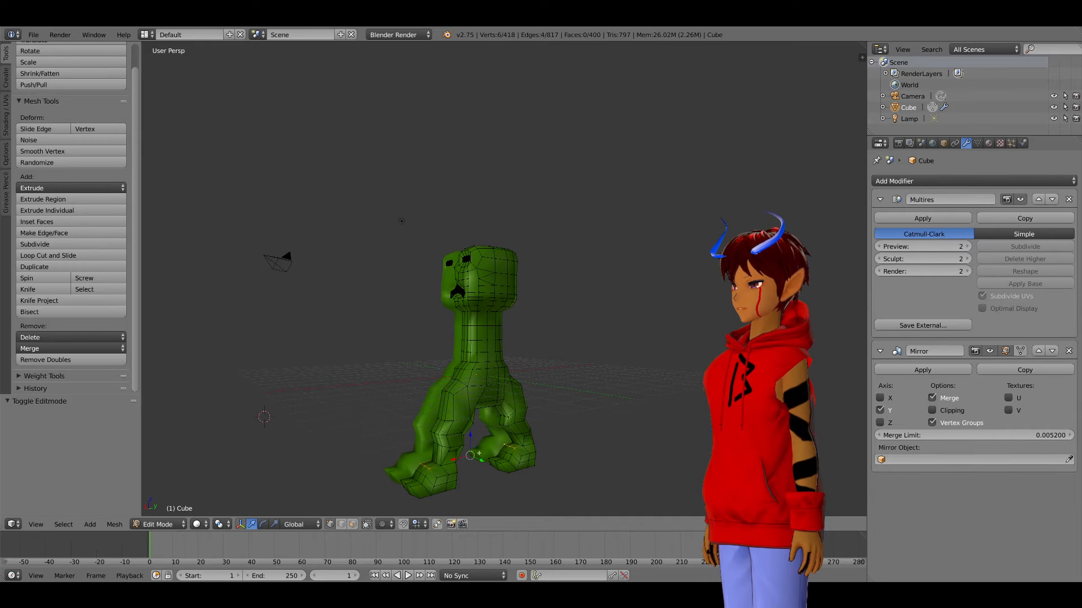
pyautogui.press('ctrl+KP_1')
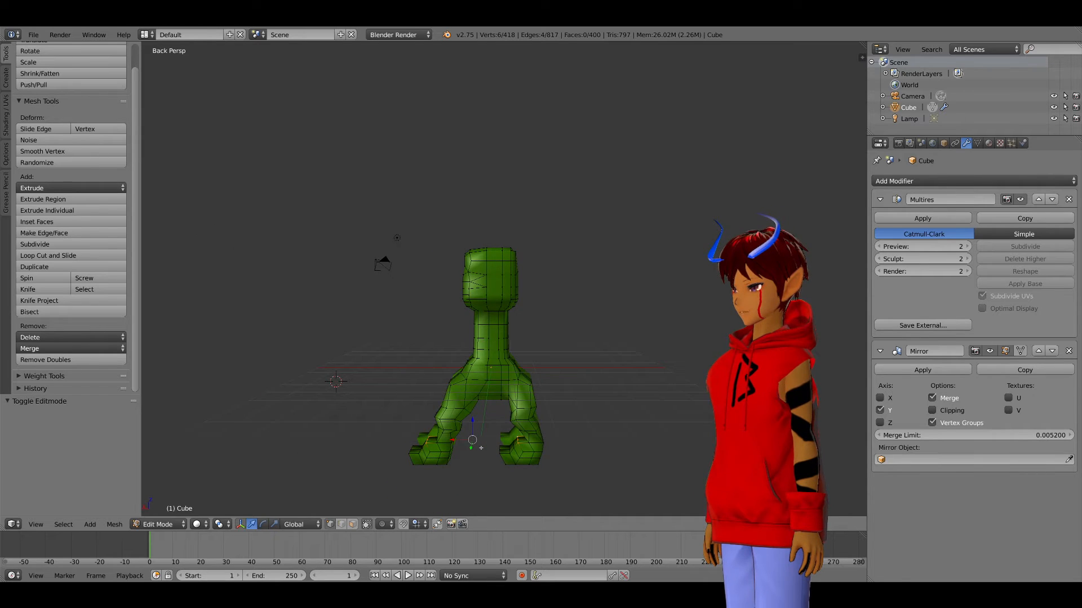
pyautogui.press('KP_5')
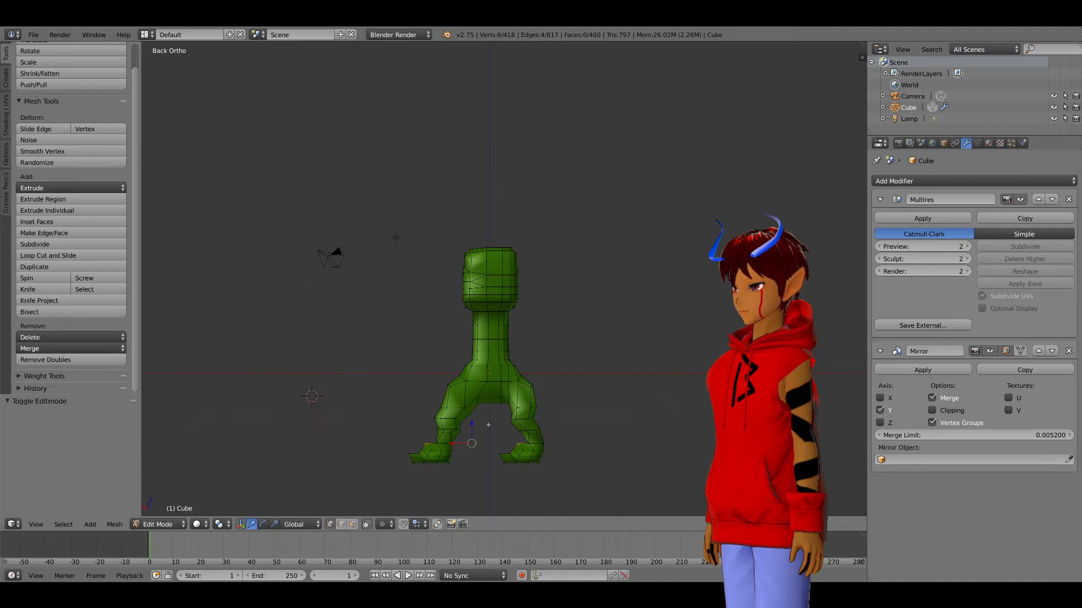
pyautogui.press('g')
pyautogui.click(495, 427)
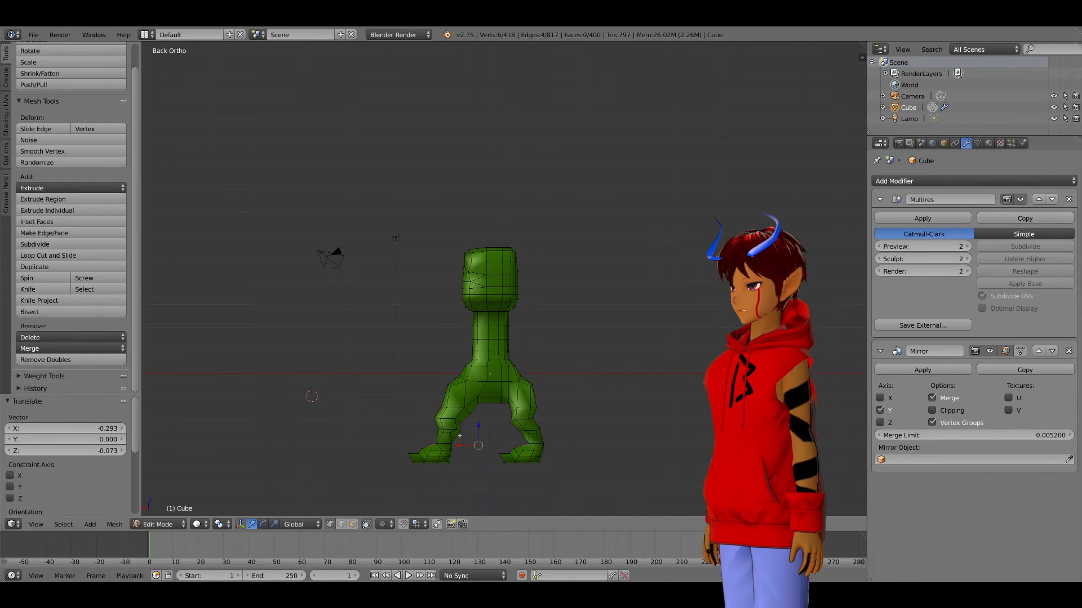
# Step: Move the row of three vertices across the top of each foot -0.122 in X and -0.110 in Z, and nudge it back 0.012 and 0.024
pyautogui.moveTo(495, 430); pyautogui.dragTo(513, 468, button='middle')
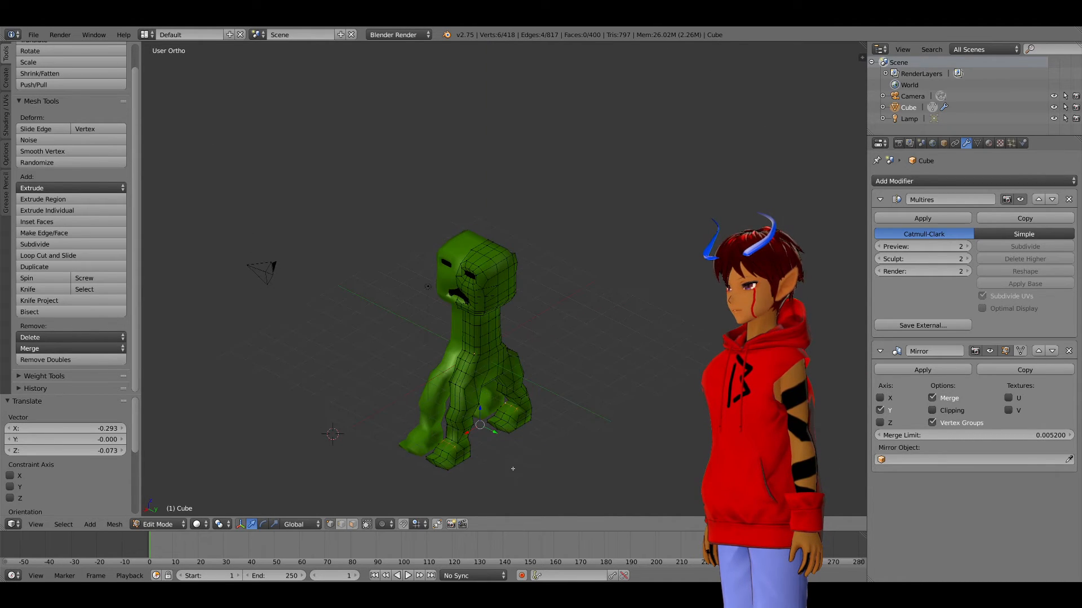
pyautogui.rightClick(497, 411)
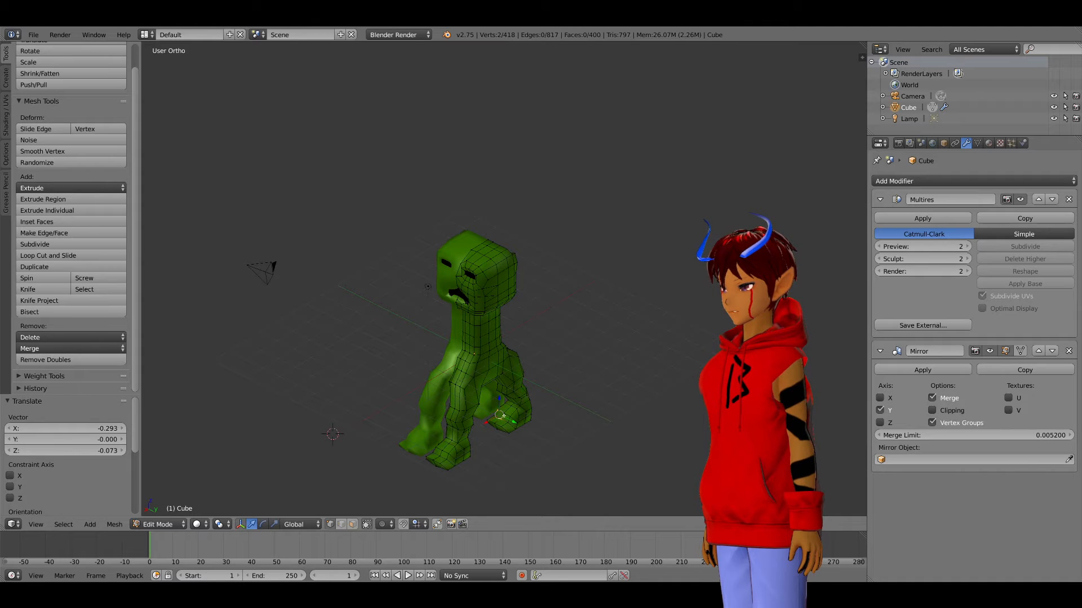
pyautogui.keyDown('shift'); pyautogui.rightClick(501, 420); pyautogui.keyUp('shift')
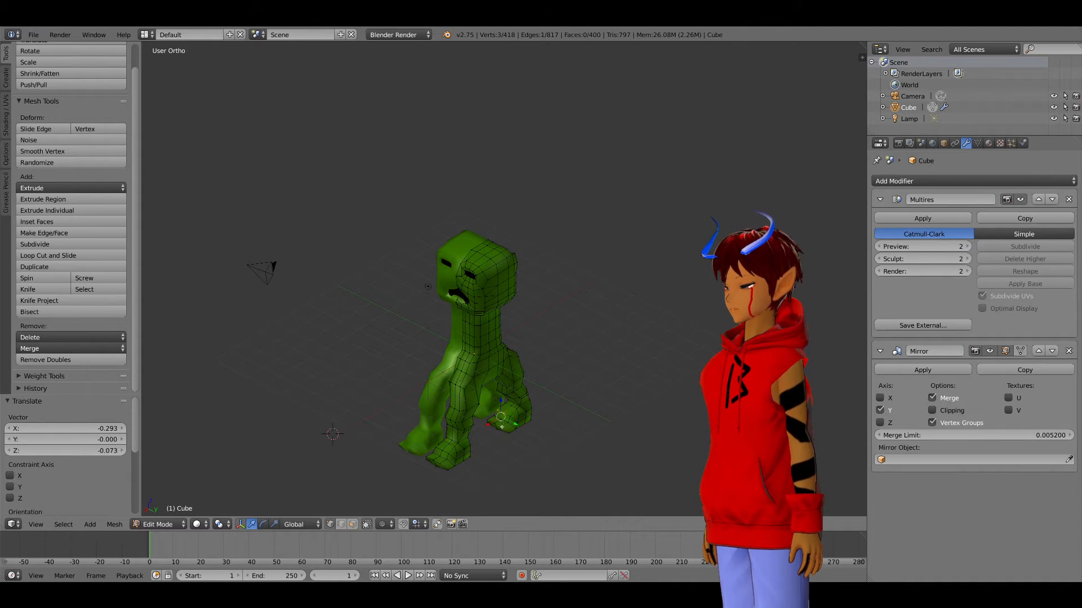
pyautogui.keyDown('shift'); pyautogui.rightClick(511, 418); pyautogui.keyUp('shift')
pyautogui.keyDown('shift'); pyautogui.rightClick(435, 448); pyautogui.keyUp('shift')
pyautogui.keyDown('shift'); pyautogui.rightClick(442, 449); pyautogui.keyUp('shift')
pyautogui.keyDown('shift'); pyautogui.rightClick(446, 453); pyautogui.keyUp('shift')
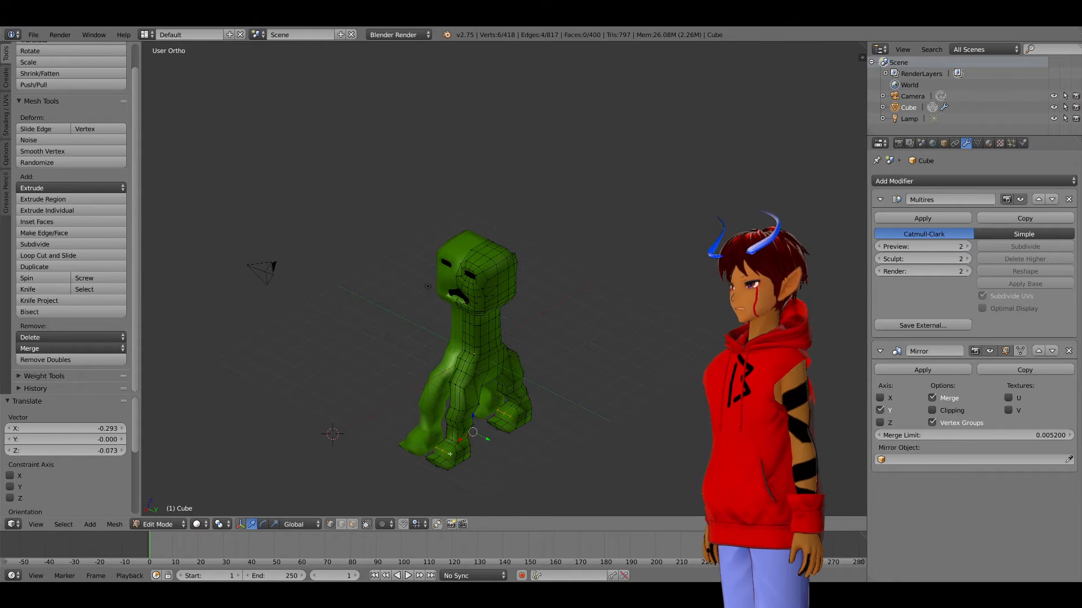
pyautogui.press('KP_3')
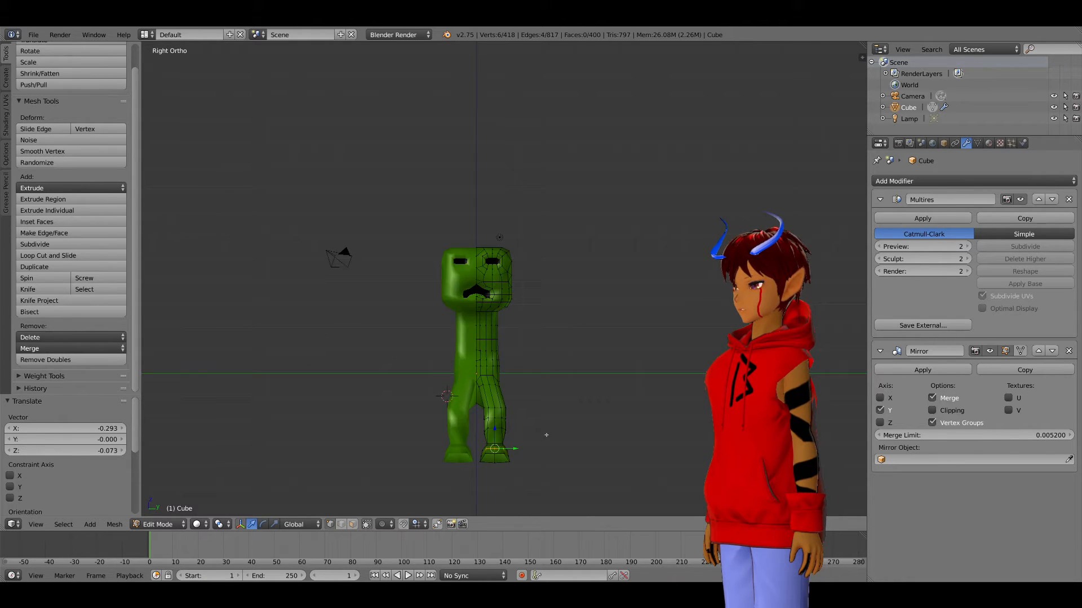
pyautogui.press('KP_1')
pyautogui.press('ctrl+KP_1')
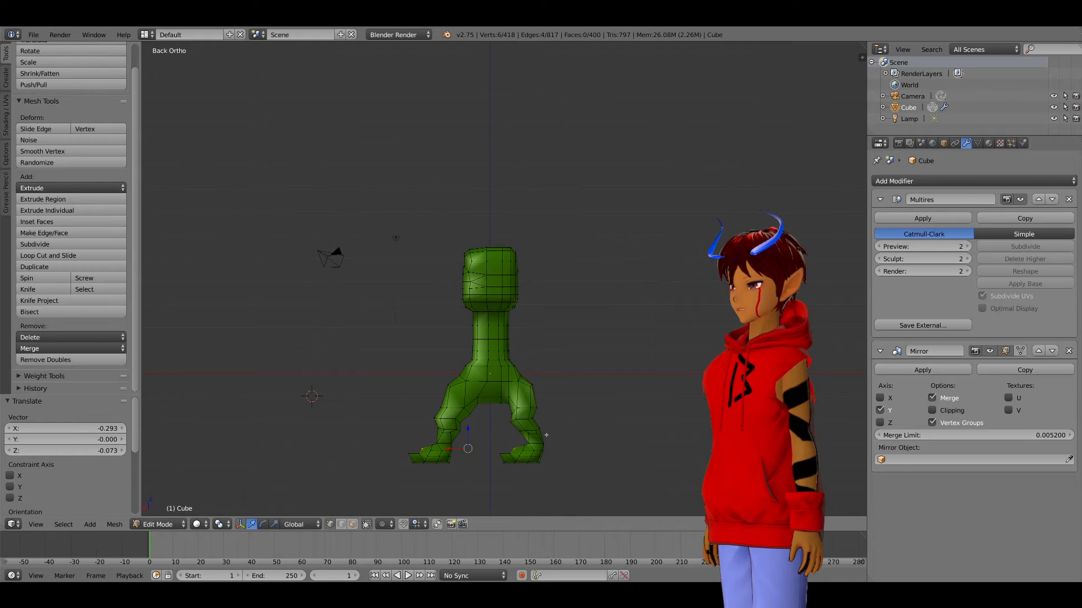
pyautogui.press('g')
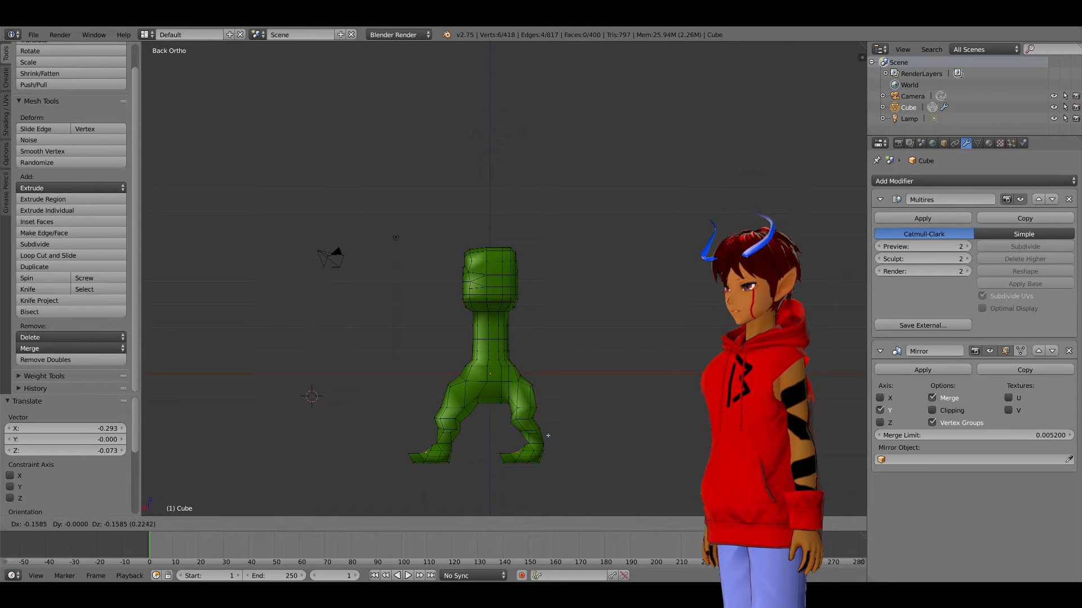
pyautogui.click(547, 434)
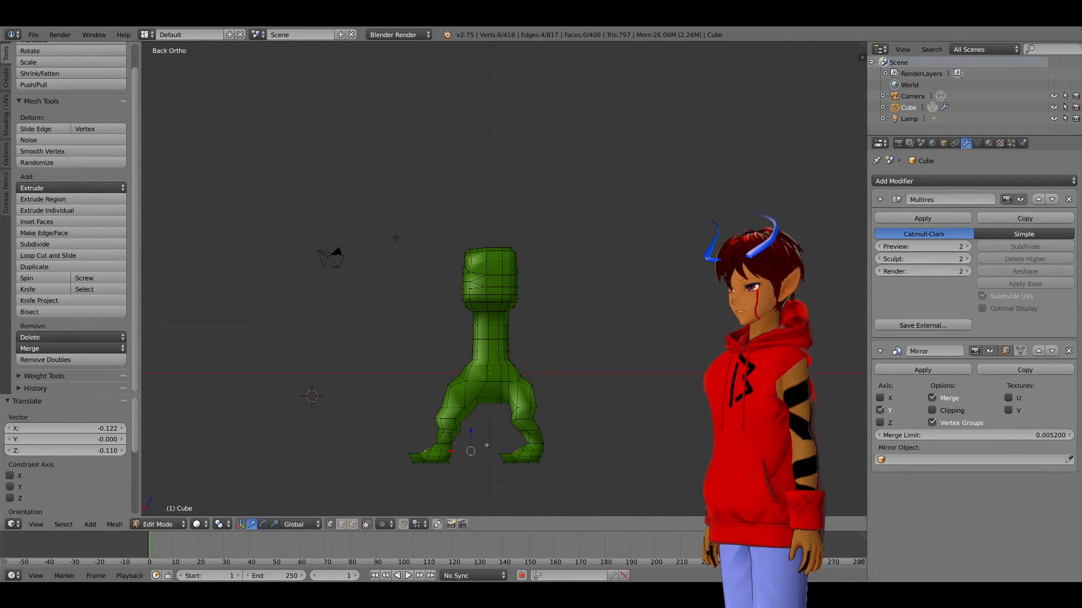
pyautogui.press('g')
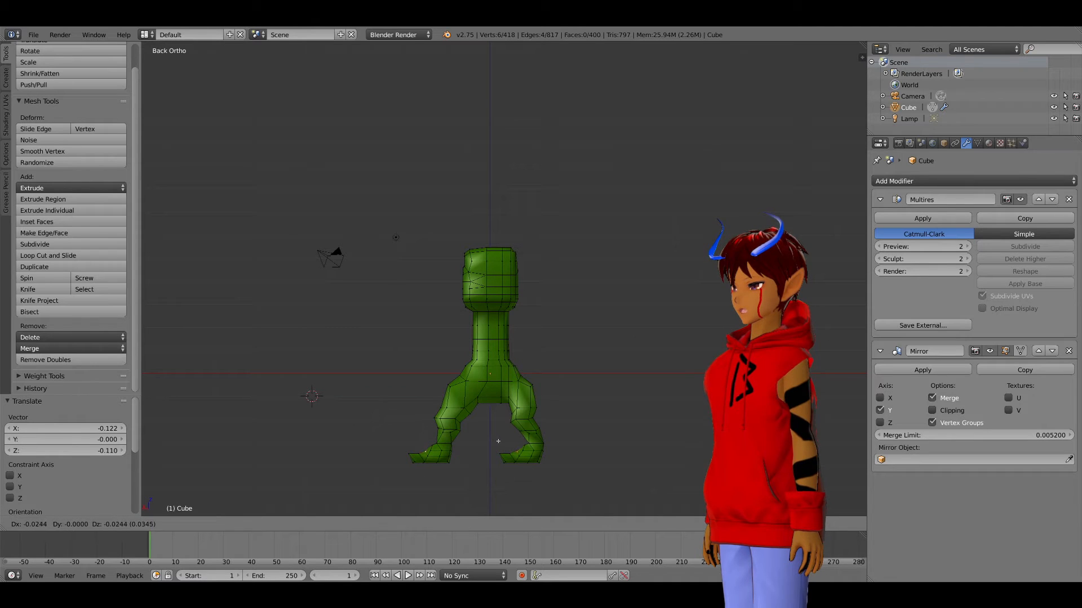
pyautogui.click(497, 440)
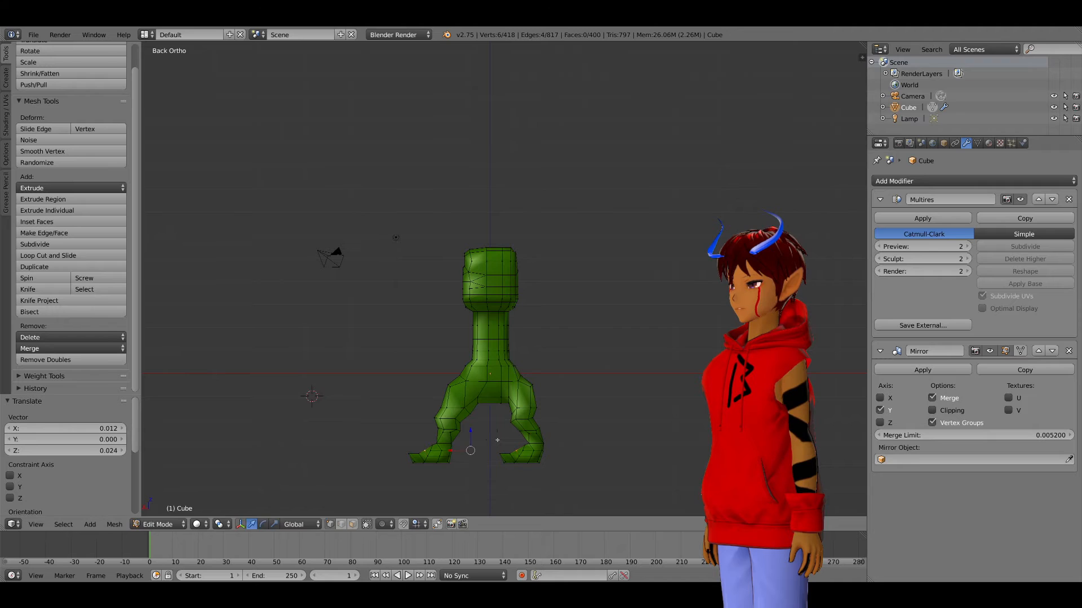
# Step: Review the smoothed creature in Object Mode, turning it to face the front in perspective view
pyautogui.press('a')
pyautogui.moveTo(469, 463); pyautogui.dragTo(407, 452, button='middle')
pyautogui.rightClick(434, 467)
pyautogui.press('Tab')
pyautogui.moveTo(443, 466); pyautogui.dragTo(478, 397, button='middle')
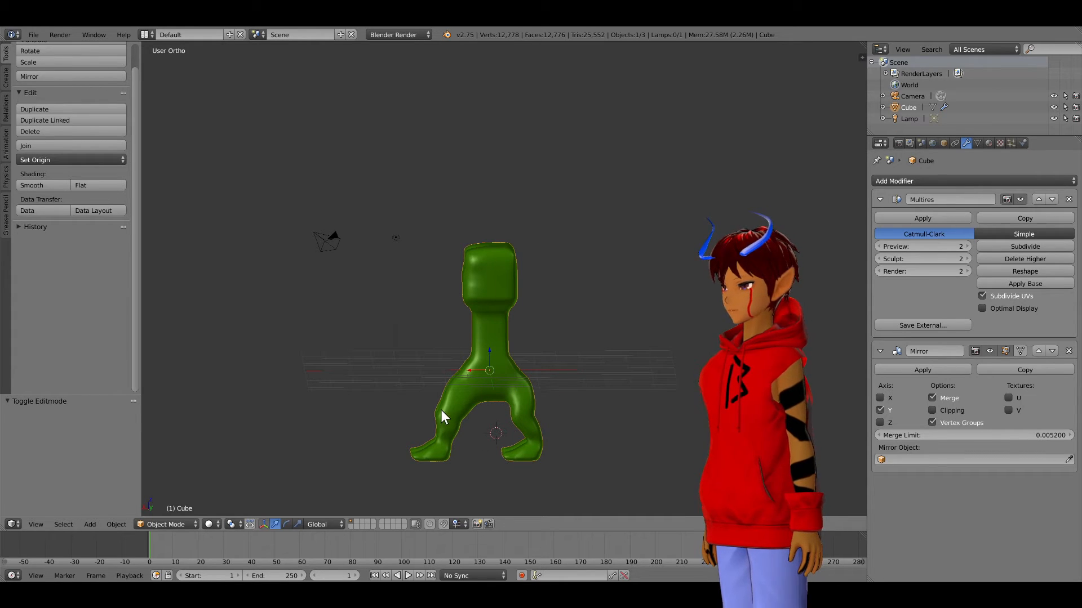
pyautogui.moveTo(506, 381); pyautogui.dragTo(632, 379, button='middle')
pyautogui.press('KP_5')
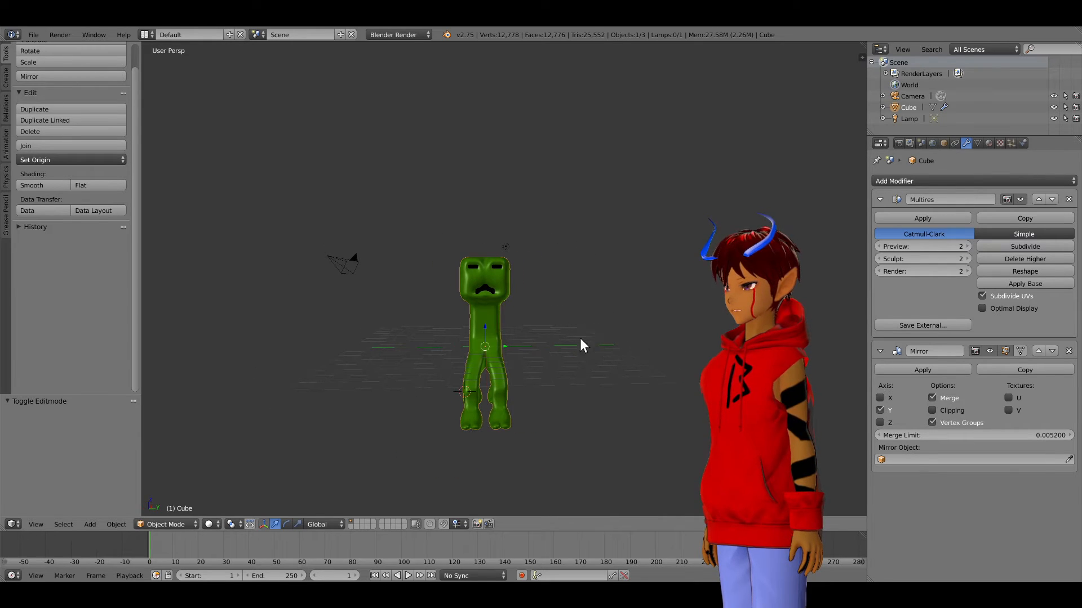
pyautogui.scroll(2, 582, 420)
pyautogui.moveTo(620, 385); pyautogui.dragTo(620, 379, button='middle')
# Step: Move the upper-lip edge beside the mouth's centre along Z and then -0.087 along Y
pyautogui.press('Tab')
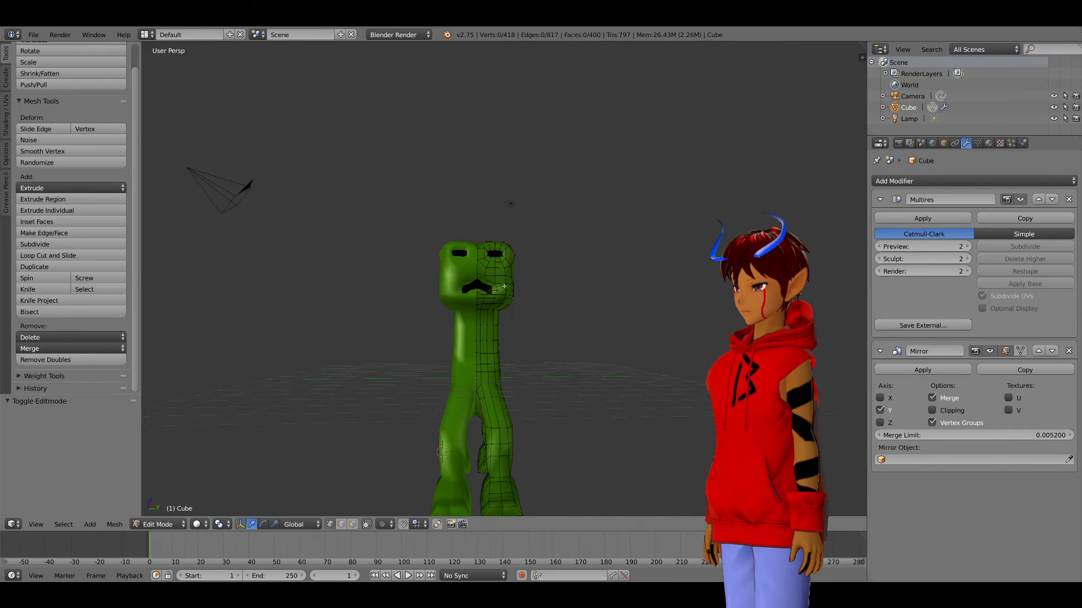
pyautogui.scroll(4, 485, 289)
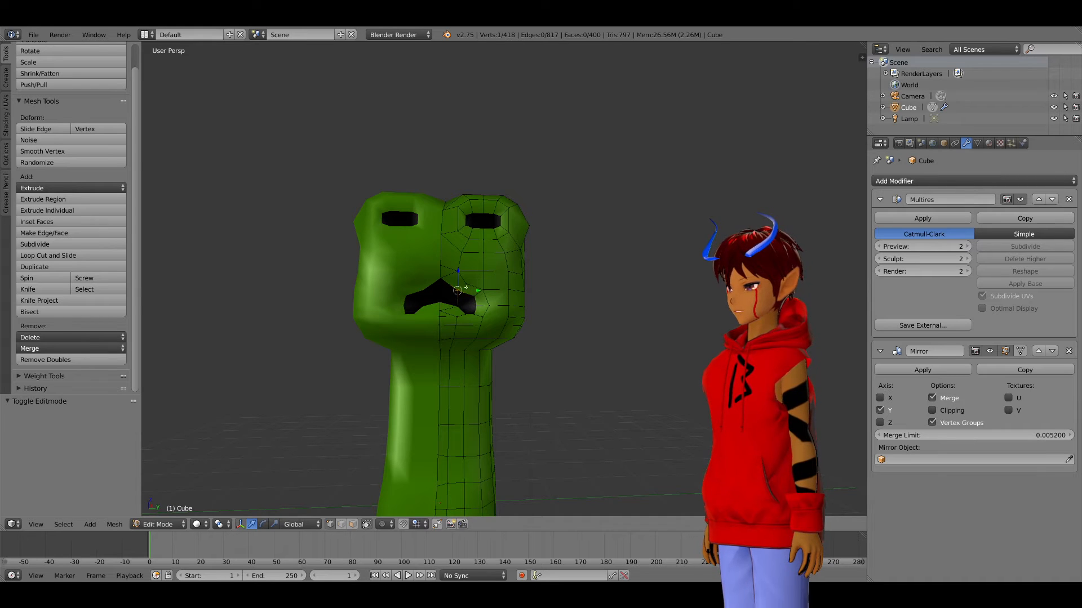
pyautogui.keyDown('shift'); pyautogui.rightClick(467, 284); pyautogui.keyUp('shift')
pyautogui.press('g')
pyautogui.press('z')
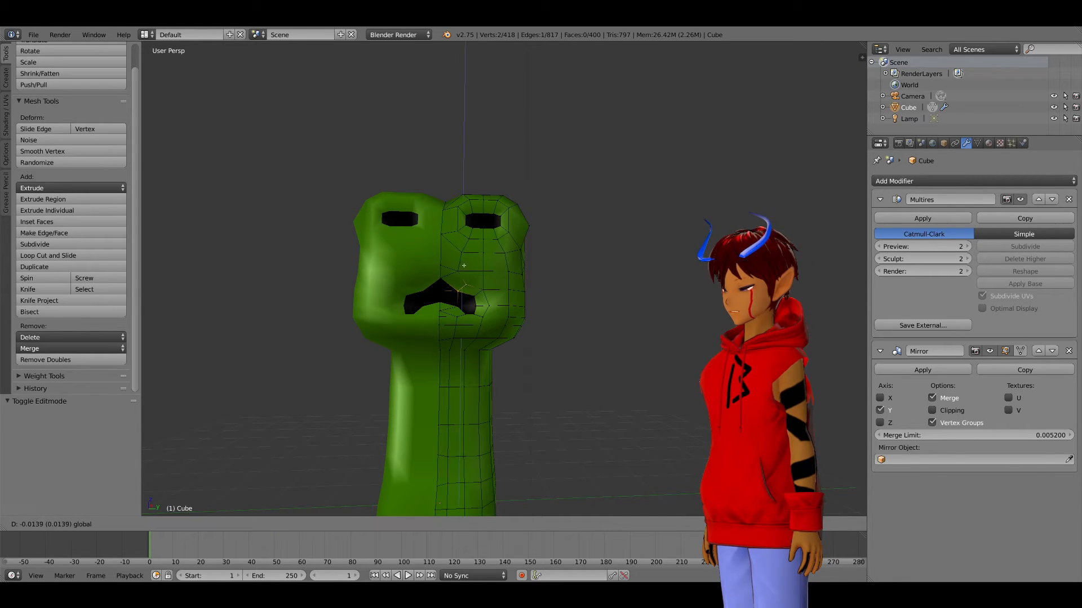
pyautogui.click(462, 276)
pyautogui.press('g')
pyautogui.press('y')
pyautogui.click(477, 291)
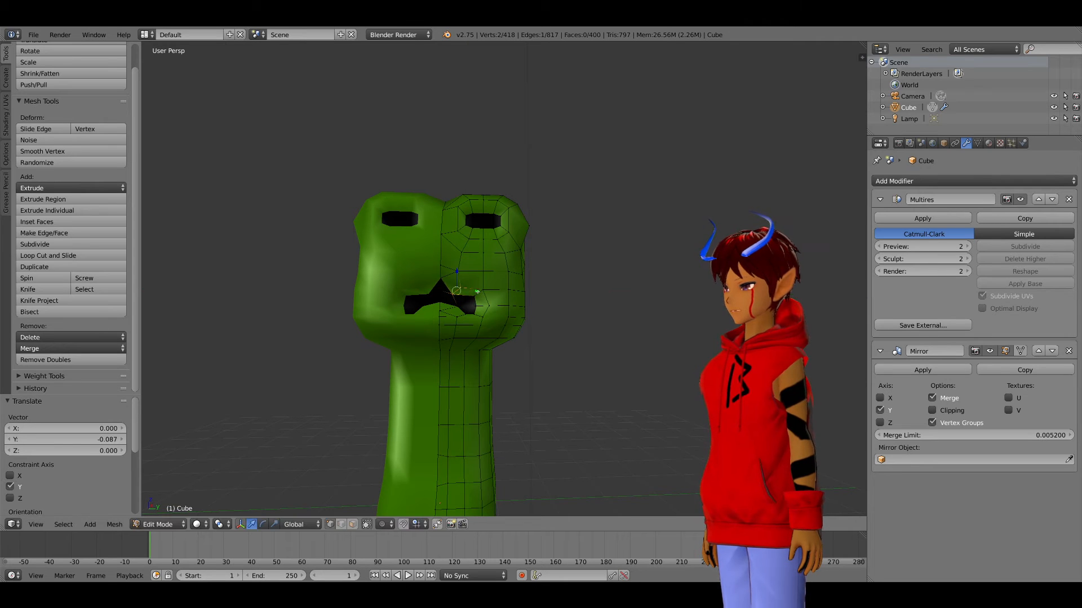
# Step: Zoom in on the mouth and lower the upper-lip vertex beside its centre by 0.146 along Z
pyautogui.rightClick(444, 280)
pyautogui.keyDown('shift'); pyautogui.rightClick(456, 294); pyautogui.keyUp('shift')
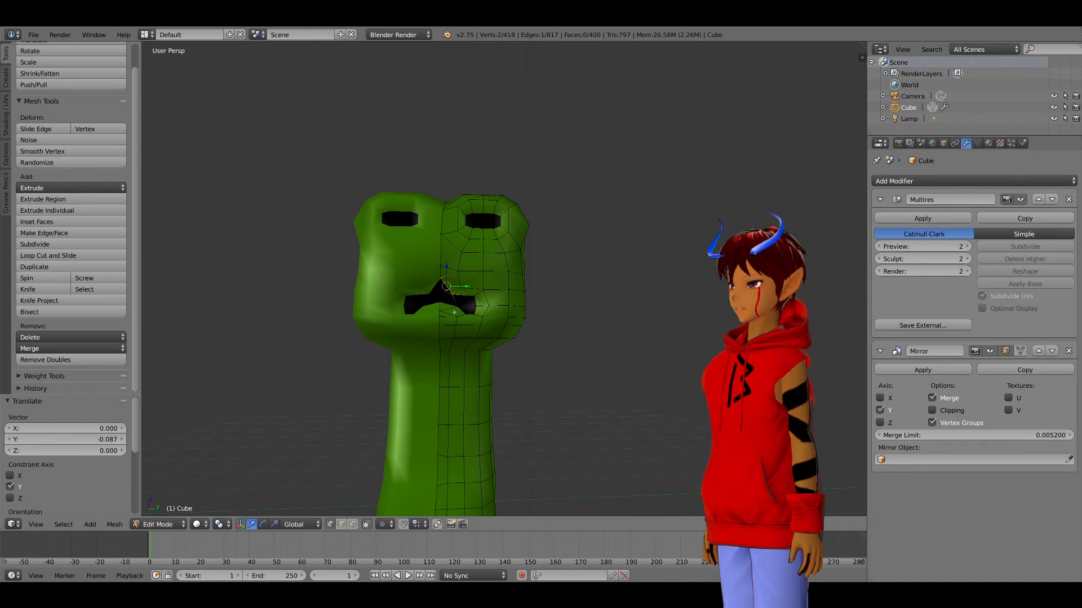
pyautogui.press('KP_Decimal')
pyautogui.press('Tab')
pyautogui.press('Tab')
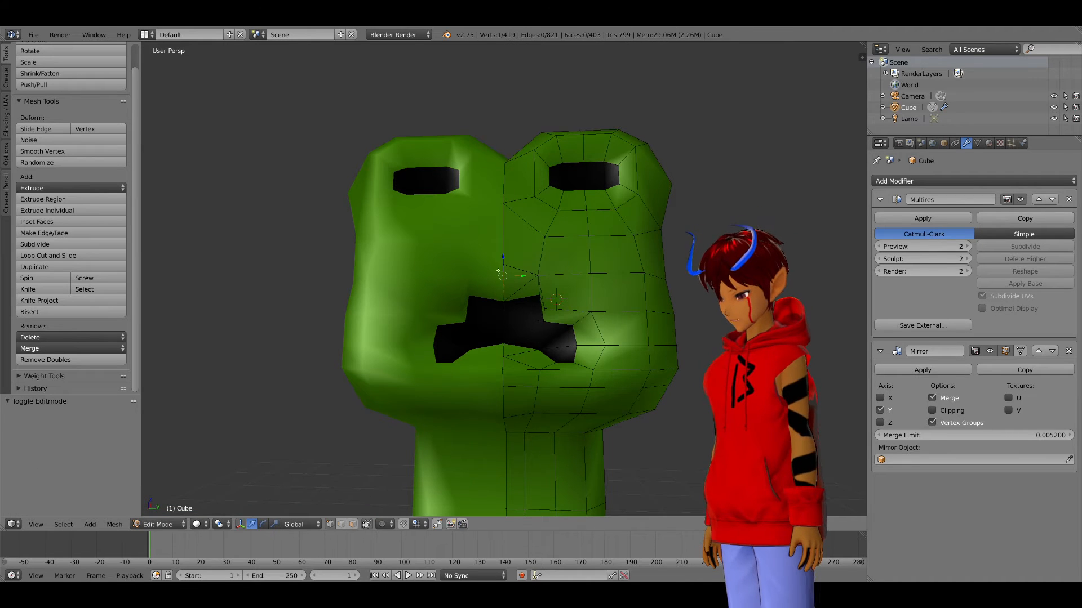
pyautogui.moveTo(498, 271); pyautogui.dragTo(470, 289, button='middle')
pyautogui.moveTo(474, 284); pyautogui.dragTo(499, 275)
pyautogui.moveTo(499, 275); pyautogui.dragTo(531, 296, button='middle')
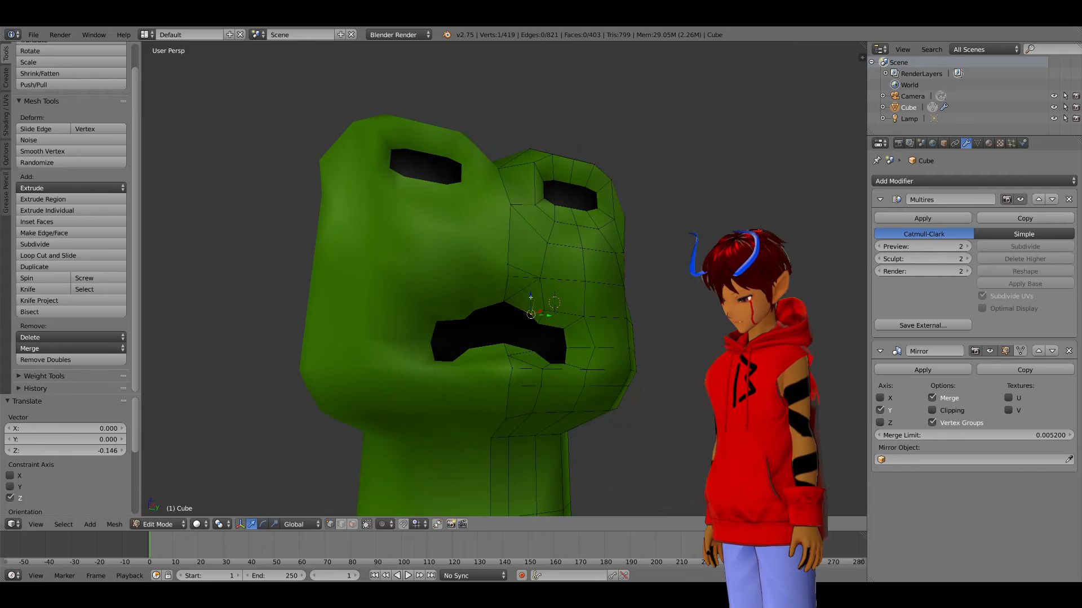
# Step: Check the smoothed mouth and nudge the centre vertex of the upper lip downward along Z
pyautogui.press('Tab')
pyautogui.press('Tab')
pyautogui.press('Tab')
pyautogui.press('Tab')
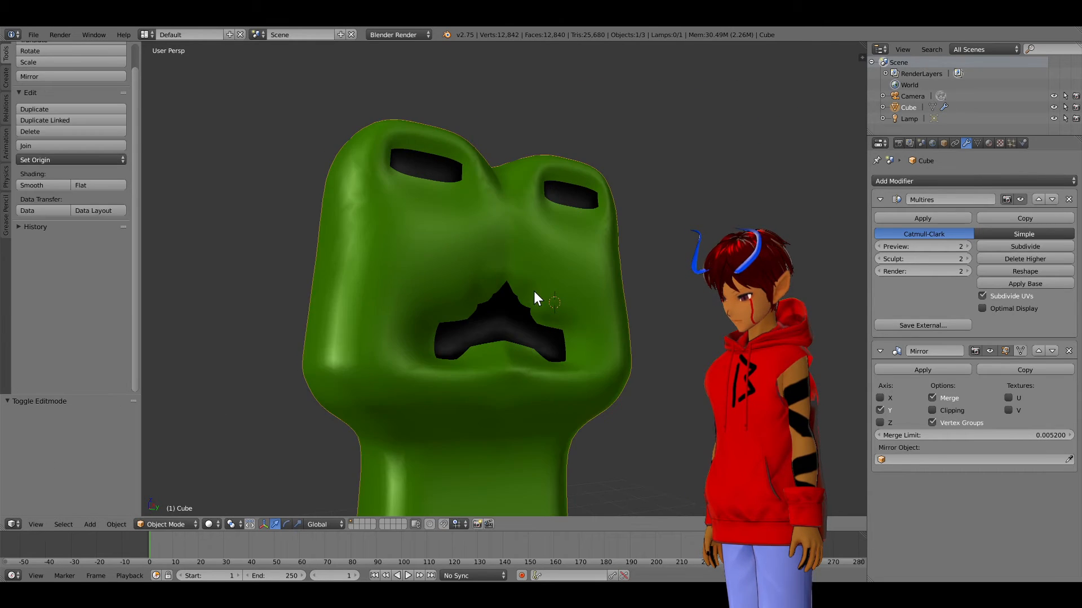
pyautogui.rightClick(507, 300)
pyautogui.moveTo(505, 281); pyautogui.dragTo(505, 298)
# Step: Compare the mouth's low-poly cage with its smoothed shape by alternating between Edit and Object Mode
pyautogui.press('Tab')
pyautogui.press('Tab')
pyautogui.press('Tab')
pyautogui.press('Tab')
pyautogui.press('Tab')
pyautogui.press('Tab')
pyautogui.press('Tab')
pyautogui.press('Tab')
pyautogui.press('Tab')
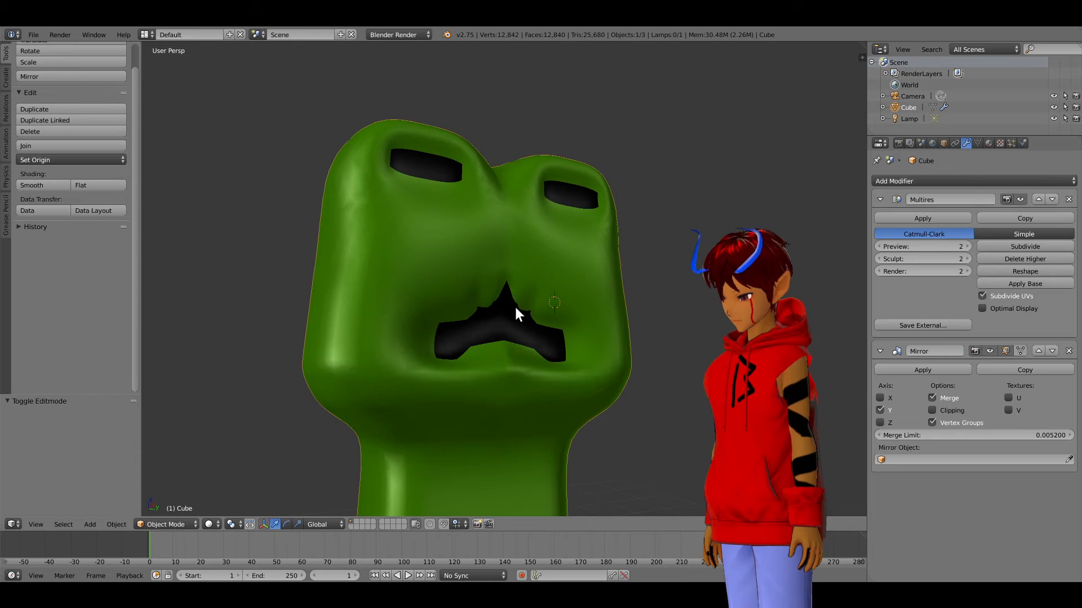
# Step: Raise the centre vertex of the upper lip slightly and grow the selection around it
pyautogui.press('Tab')
pyautogui.moveTo(505, 304); pyautogui.dragTo(506, 295)
pyautogui.press('ctrl+KP_Add')
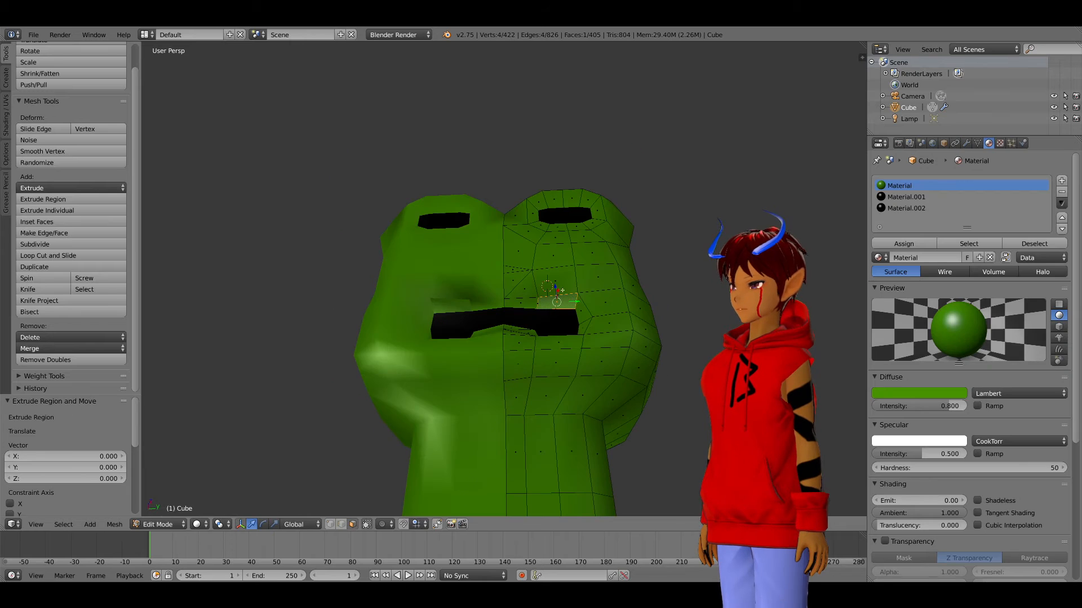
# Step: Lower the extruded upper-lip face 0.166 along Z and shift it -0.070 along Y to form a tooth
pyautogui.moveTo(556, 286); pyautogui.dragTo(557, 301)
pyautogui.moveTo(558, 302); pyautogui.dragTo(561, 328, button='middle')
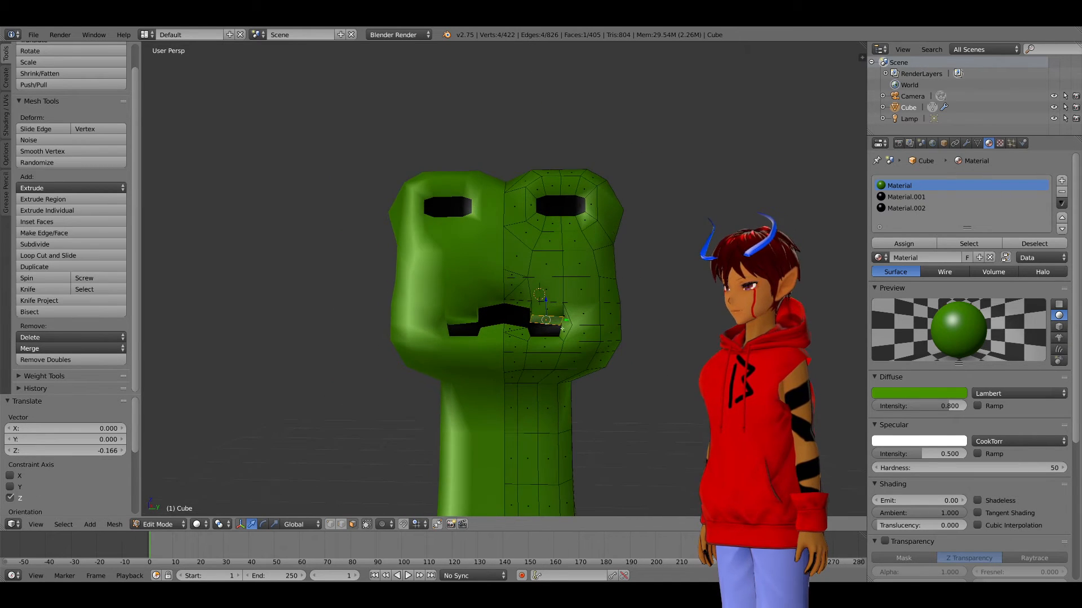
pyautogui.press('g')
pyautogui.press('z')
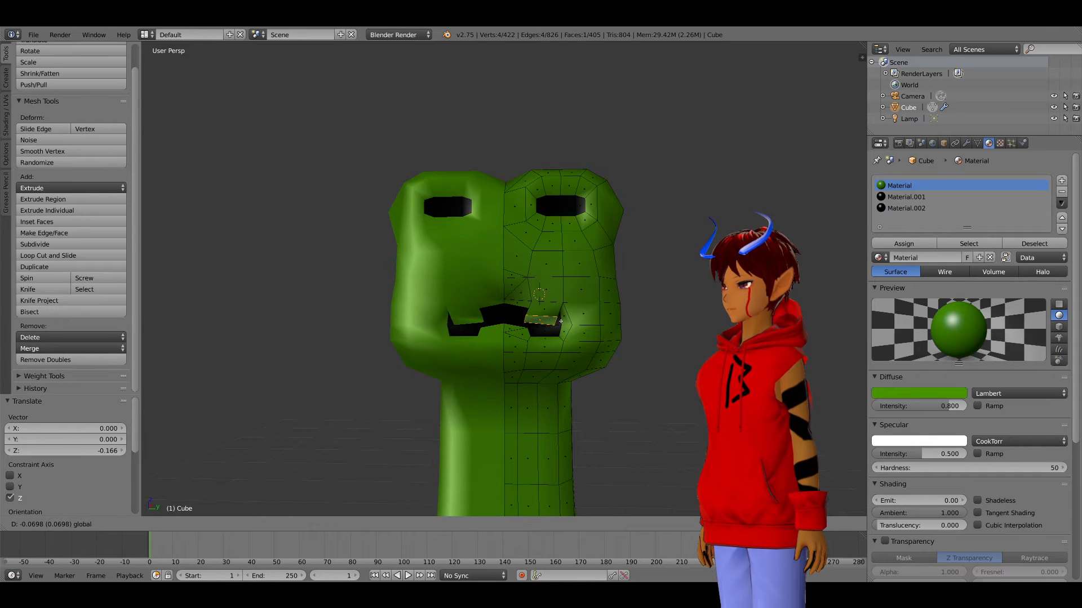
pyautogui.click(561, 321)
# Step: Select the inner edge of the upper tooth and move it along Y to taper the tooth
pyautogui.click(341, 524)
pyautogui.rightClick(524, 319)
pyautogui.press('g')
pyautogui.press('y')
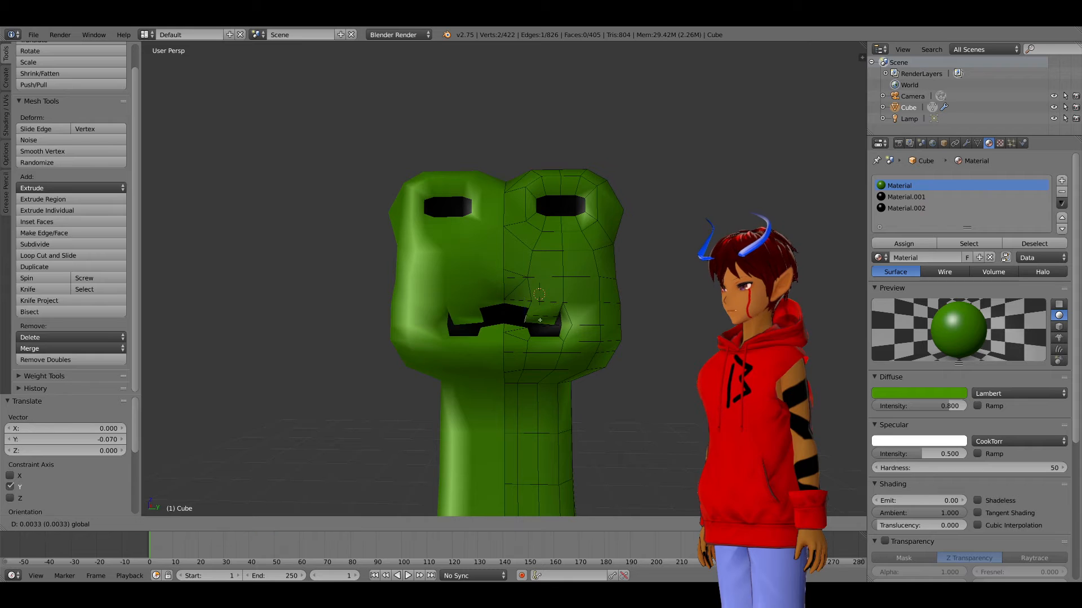
pyautogui.click(551, 320)
pyautogui.moveTo(551, 320)
pyautogui.mouseDown(button='middle')
pyautogui.moveTo(603, 319)
pyautogui.moveTo(553, 319)
pyautogui.mouseUp(button='middle')
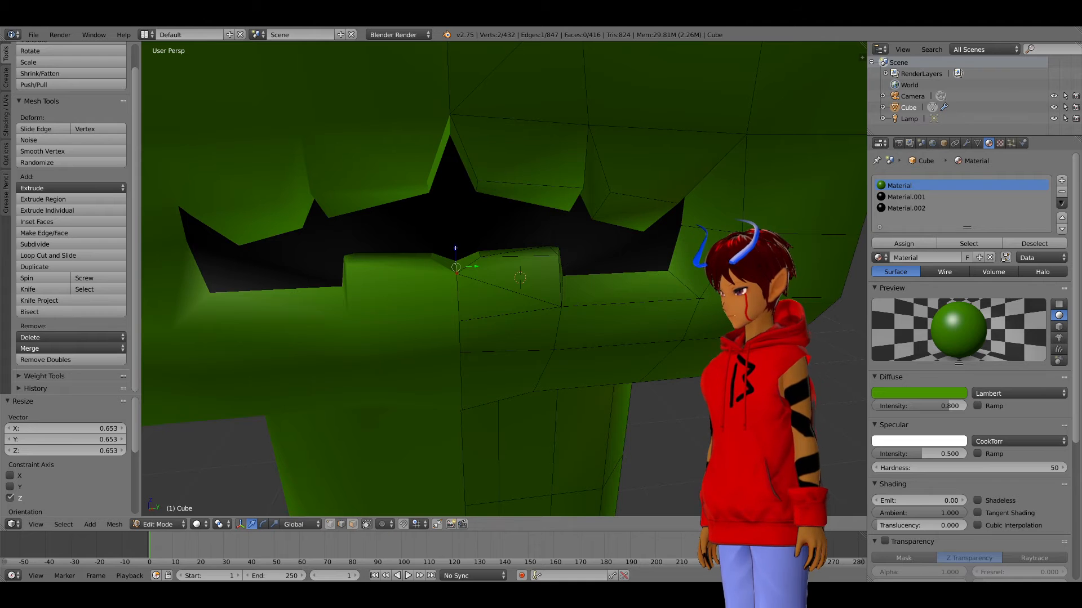
# Step: Lower the edge at the inner side of the lower tooth by 0.047 along Z
pyautogui.press('g')
pyautogui.press('z')
pyautogui.click(457, 263)
pyautogui.moveTo(457, 263); pyautogui.dragTo(490, 332, button='middle')
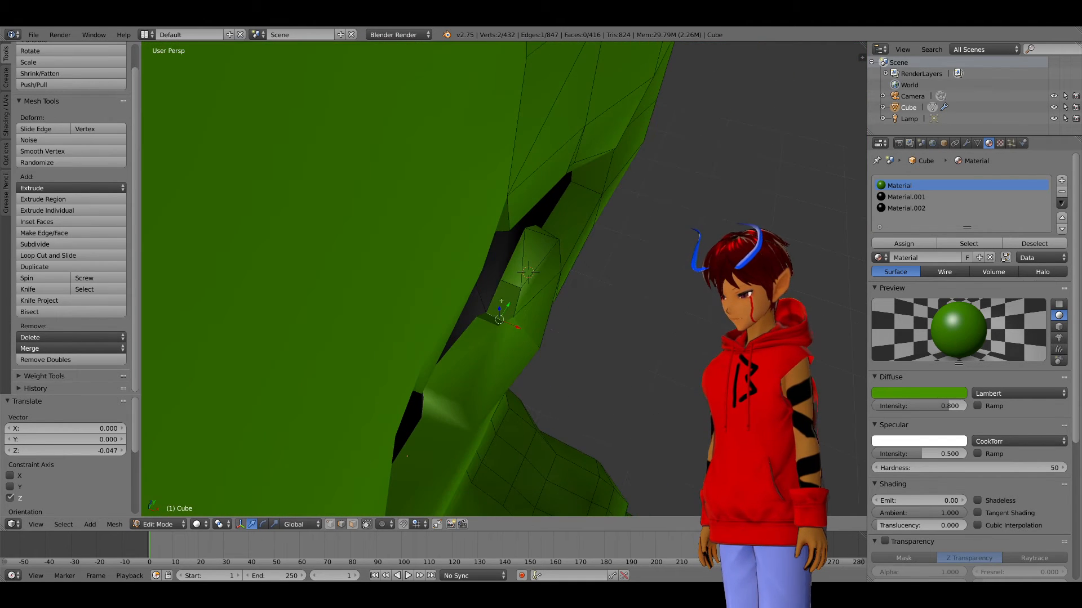
# Step: Lower the vertex at the lower tooth's base, shift it 0.075 along Y, and start a knife cut
pyautogui.click(331, 524)
pyautogui.rightClick(515, 320)
pyautogui.press('g')
pyautogui.press('z')
pyautogui.click(517, 325)
pyautogui.moveTo(517, 326); pyautogui.dragTo(483, 302, button='middle')
pyautogui.moveTo(473, 306); pyautogui.dragTo(500, 297)
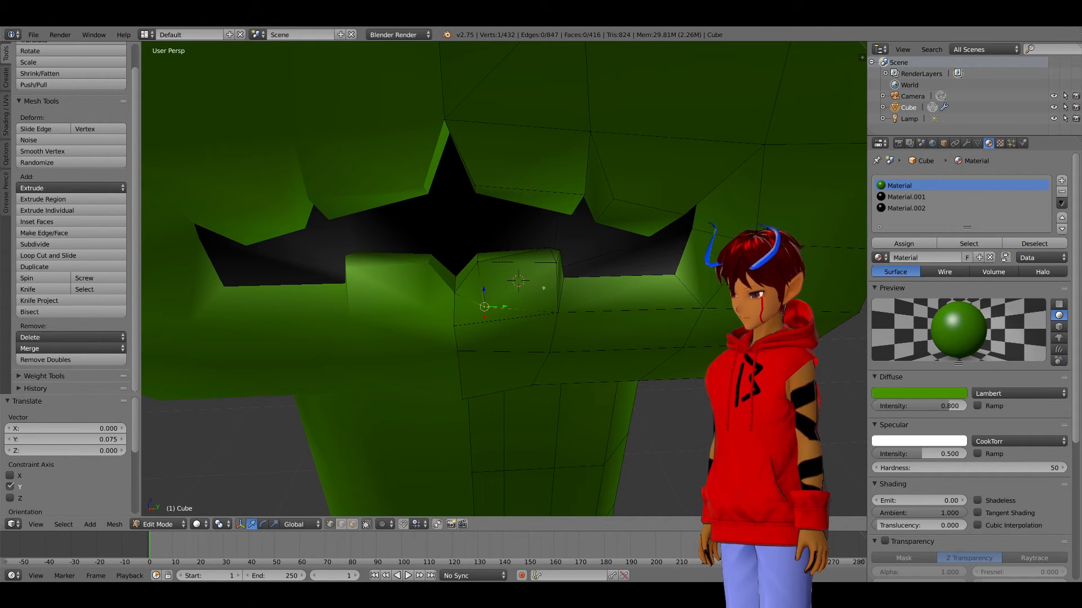
pyautogui.press('k')
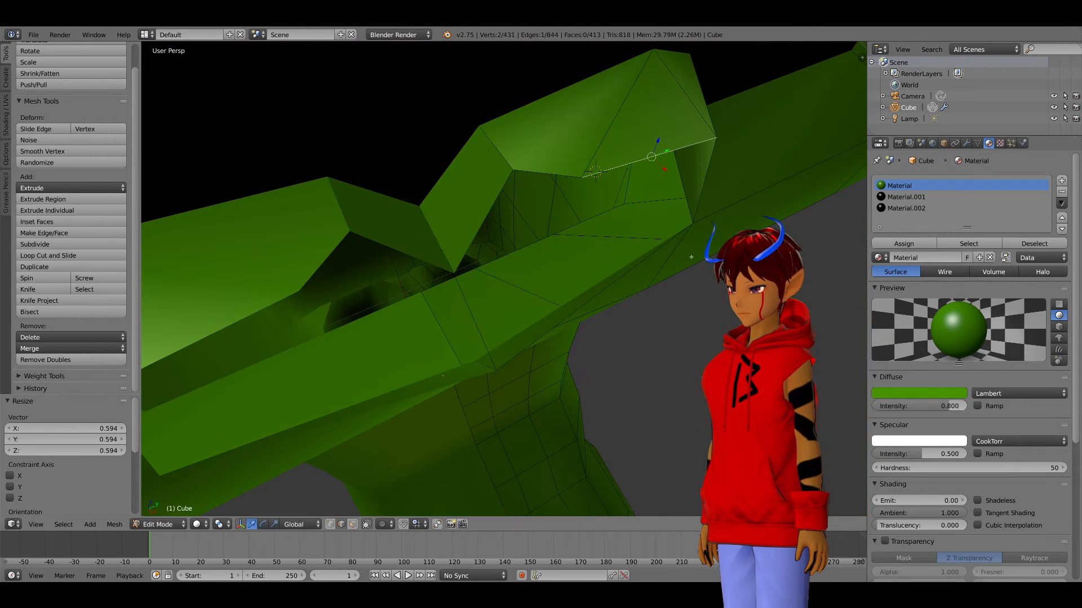
# Step: Select the vertices bordering the open gap at the back of the lower tooth
pyautogui.moveTo(691, 257); pyautogui.dragTo(686, 236, button='middle')
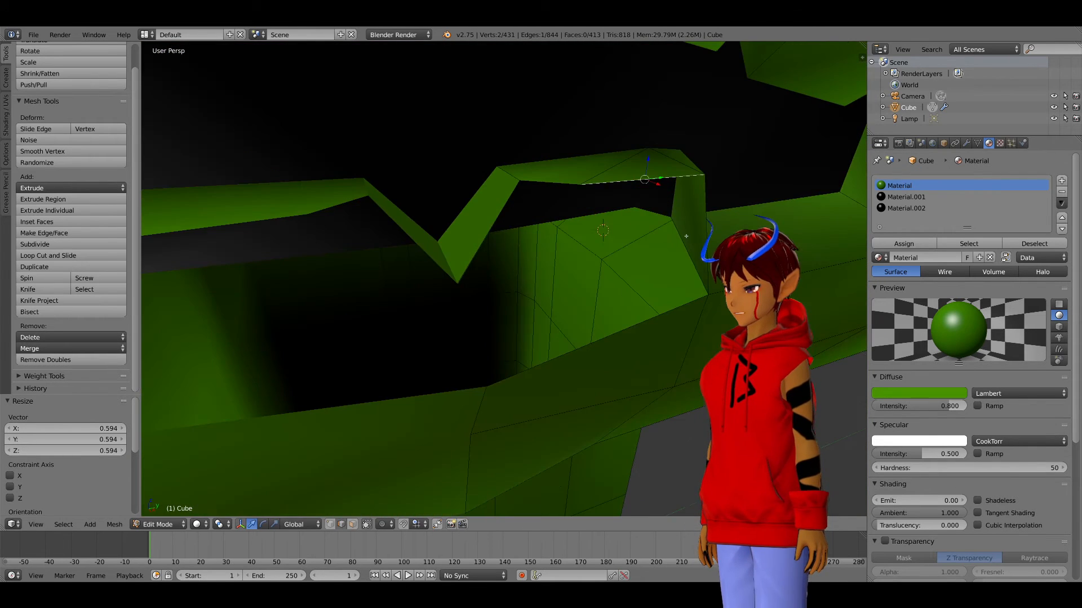
pyautogui.click(330, 524)
pyautogui.moveTo(439, 282); pyautogui.dragTo(456, 354, button='middle')
pyautogui.rightClick(507, 169)
pyautogui.keyDown('shift'); pyautogui.rightClick(568, 169); pyautogui.keyUp('shift')
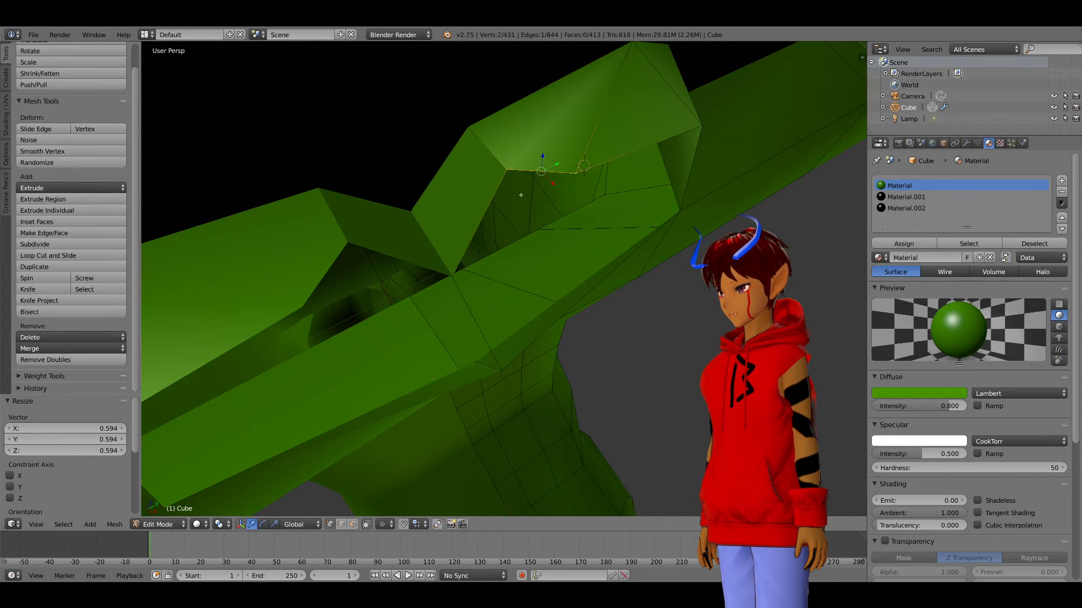
pyautogui.keyDown('shift'); pyautogui.rightClick(452, 277); pyautogui.keyUp('shift')
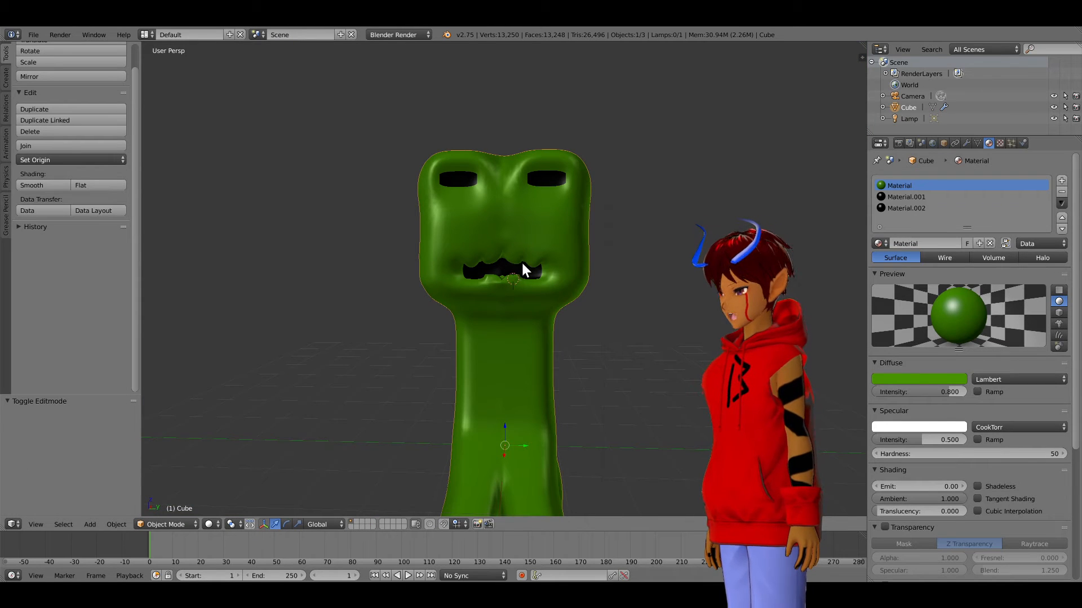
# Step: Raise all three top faces of the lower tooth 0.124 along Z and preview the smoothed mouth
pyautogui.scroll(2, 535, 260)
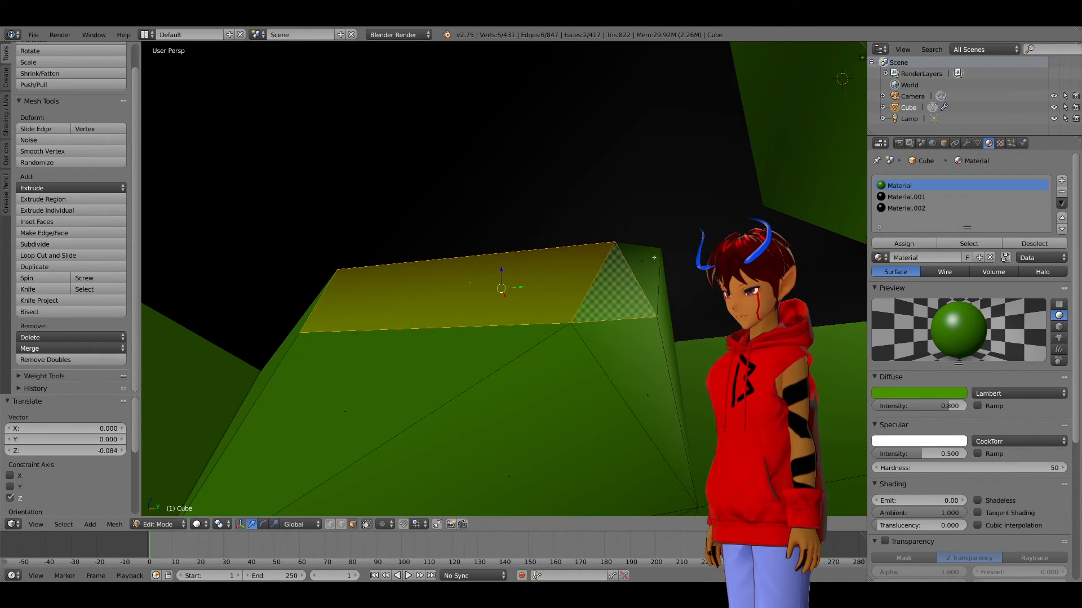
pyautogui.keyDown('shift'); pyautogui.rightClick(654, 257); pyautogui.keyUp('shift')
pyautogui.scroll(-10, 654, 258)
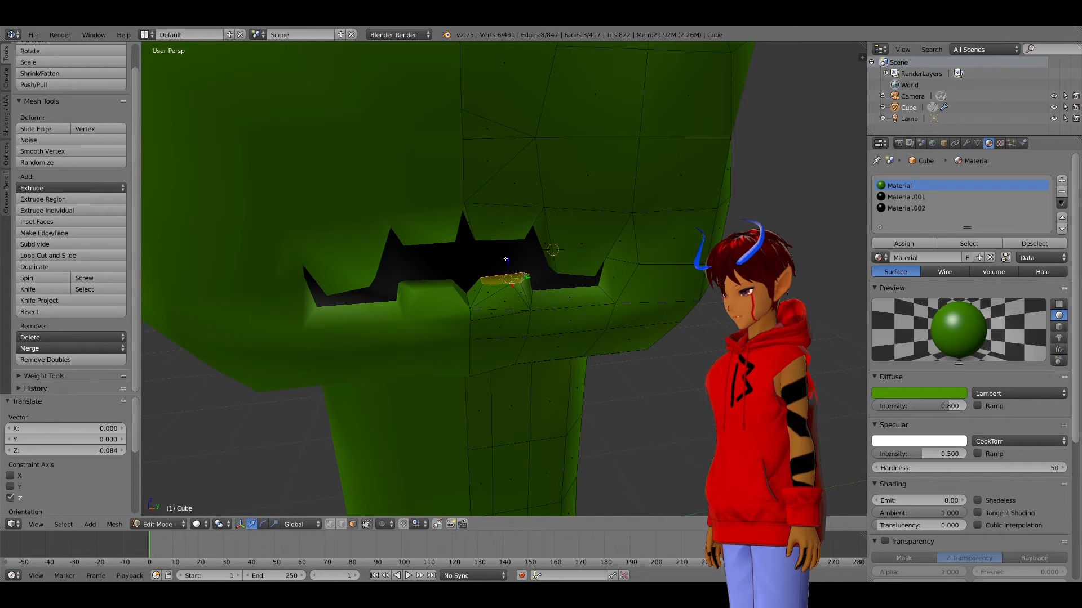
pyautogui.press('g')
pyautogui.press('z')
pyautogui.click(510, 233)
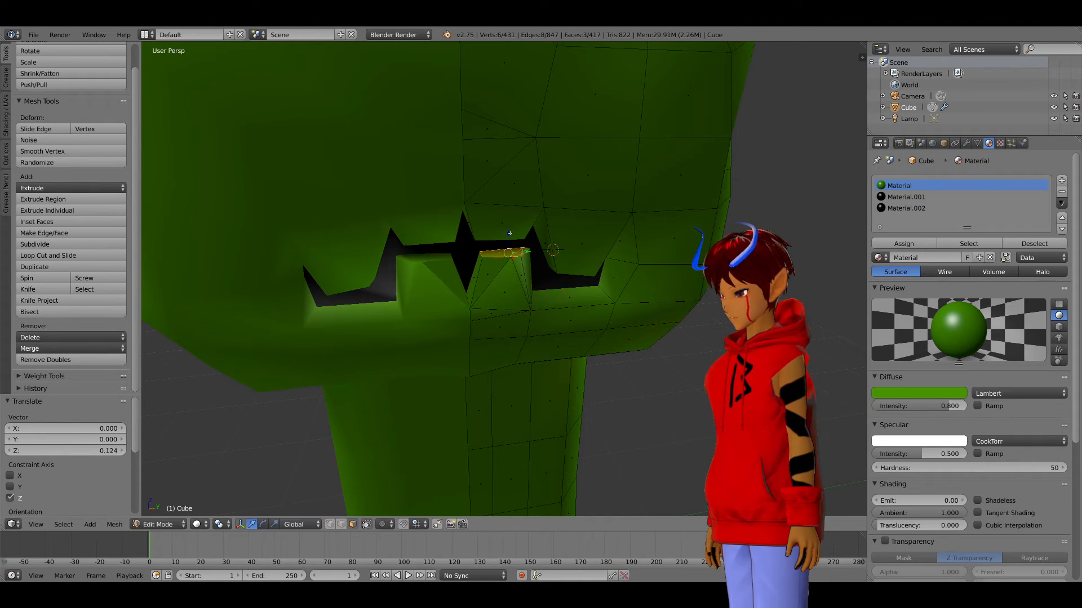
pyautogui.press('a')
pyautogui.scroll(-6, 606, 289)
pyautogui.moveTo(607, 289); pyautogui.dragTo(433, 272, button='middle')
pyautogui.press('Tab')
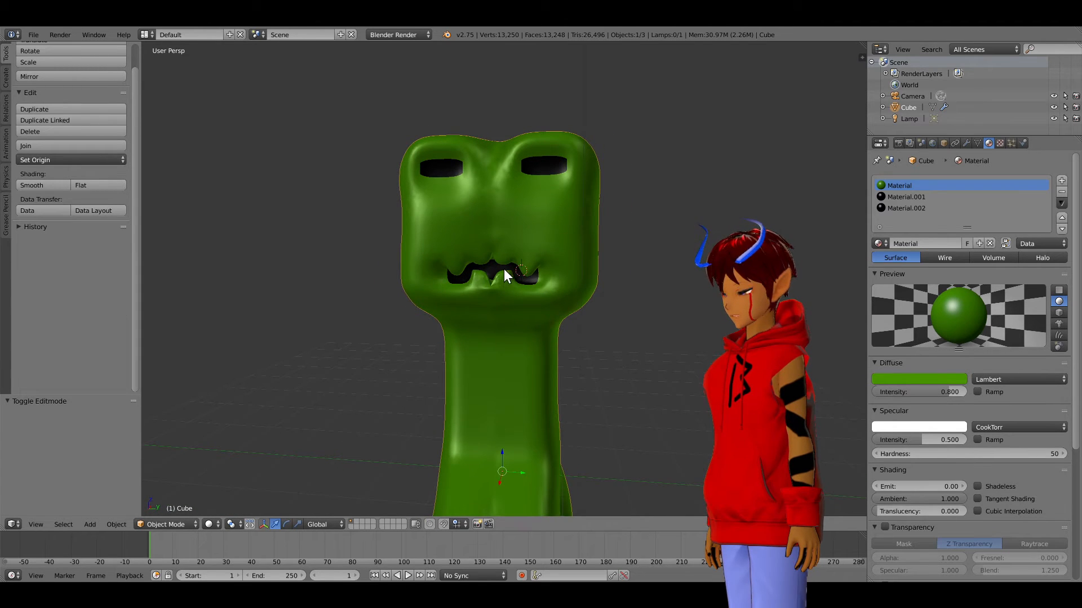
# Step: Select the two black eye faces and scale them by 2.258 along Z
pyautogui.press('Tab')
pyautogui.moveTo(536, 293); pyautogui.dragTo(539, 214, button='middle')
pyautogui.rightClick(539, 206)
pyautogui.rightClick(558, 209)
pyautogui.click(550, 204)
pyautogui.click(274, 524)
pyautogui.press('s')
pyautogui.press('z')
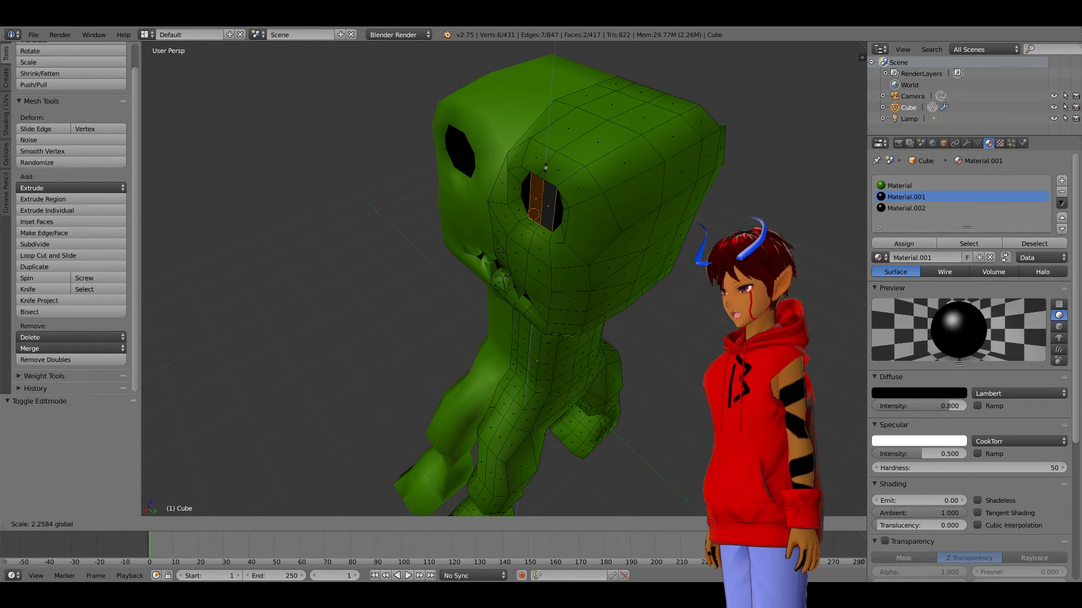
pyautogui.click(557, 226)
# Step: Check the enlarged eyes from the front in both the low-poly cage and the smoothed model
pyautogui.press('KP_1')
pyautogui.moveTo(558, 226); pyautogui.dragTo(532, 212, button='middle')
pyautogui.moveTo(564, 219); pyautogui.dragTo(551, 164, button='middle')
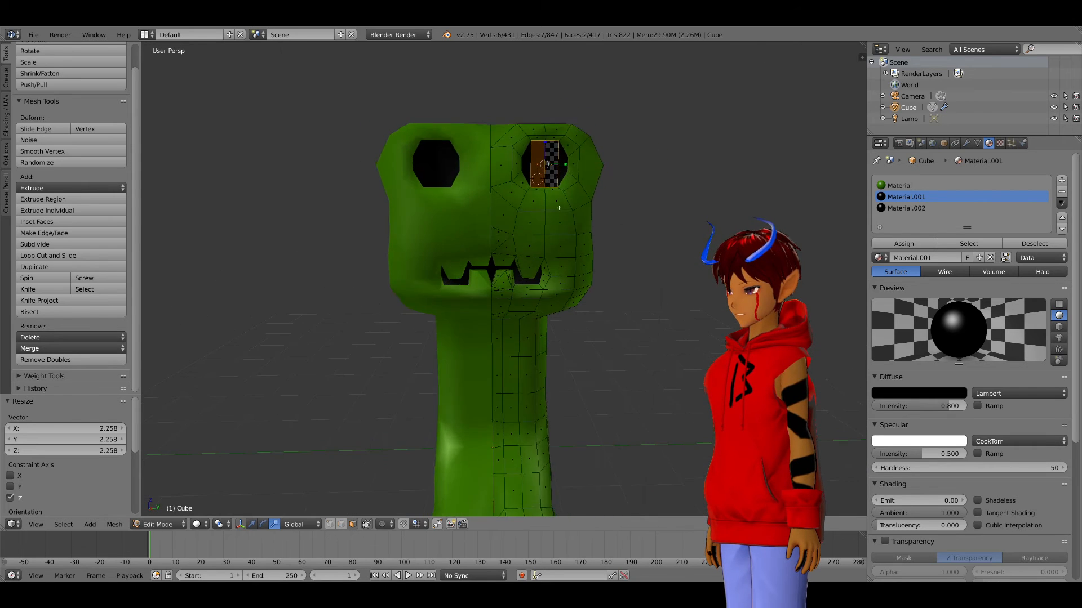
pyautogui.press('Tab')
pyautogui.press('Tab')
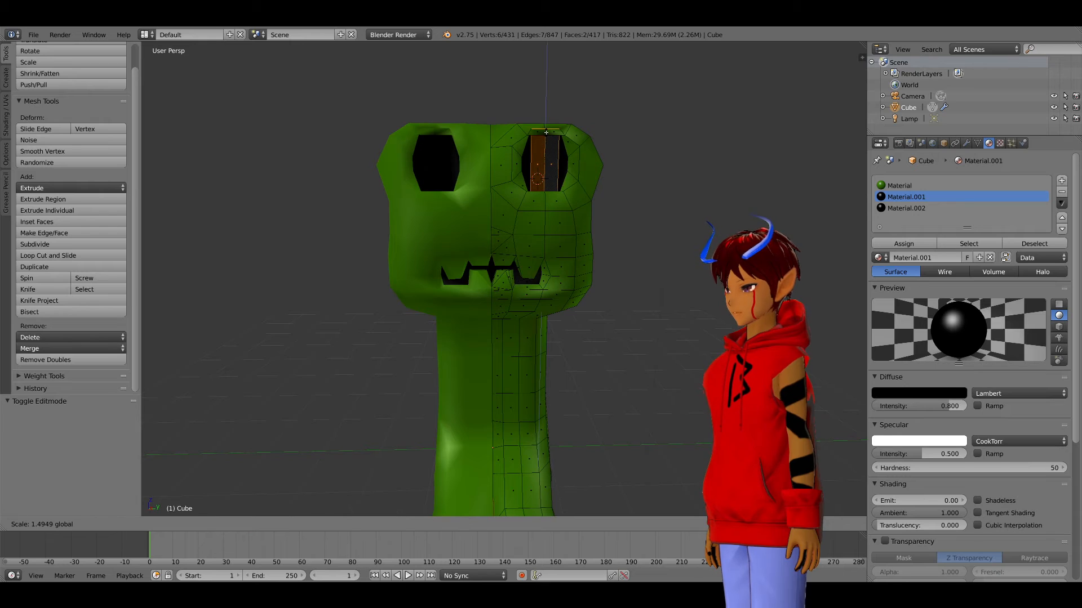
pyautogui.press('Tab')
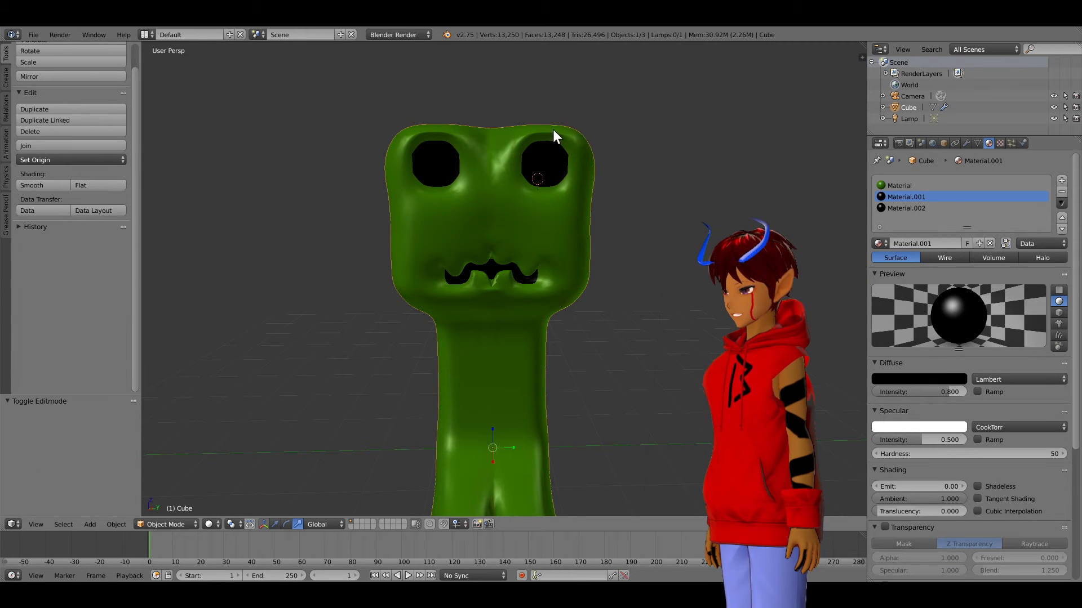
pyautogui.press('Tab')
# Step: Extrude the eye faces scaled to 0.521 and assign Material.001 to the whole eye including the surrounding ring
pyautogui.press('e')
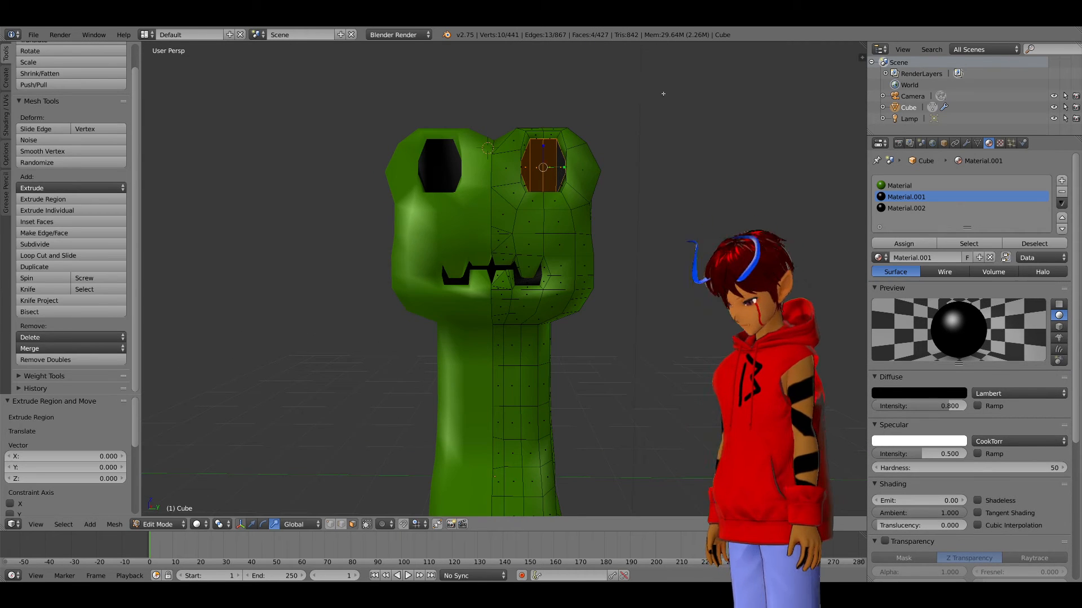
pyautogui.press('s')
pyautogui.click(605, 134)
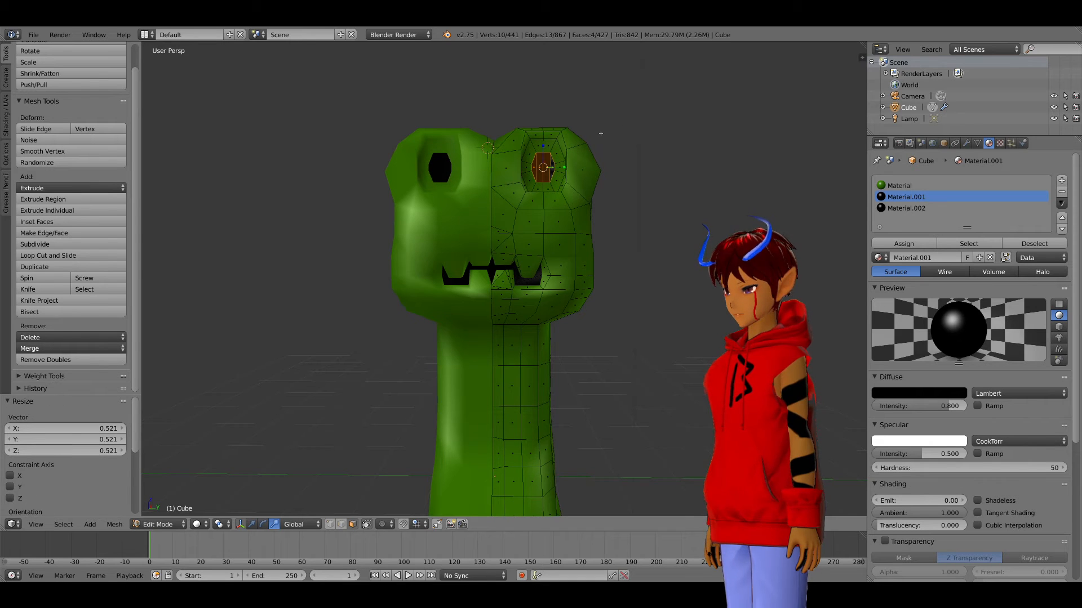
pyautogui.press('ctrl+KP_Add')
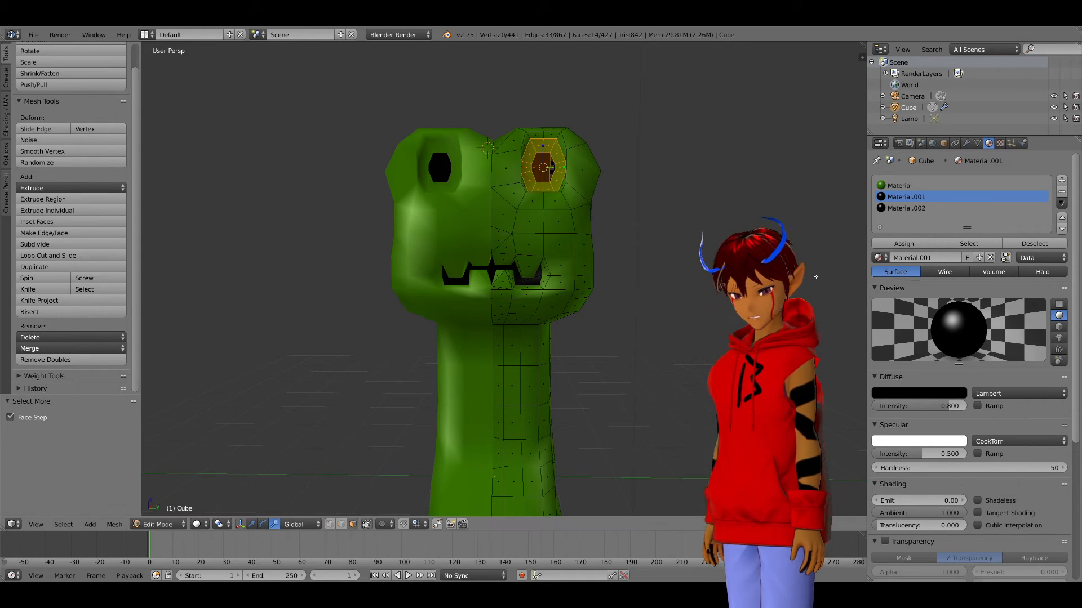
pyautogui.click(903, 243)
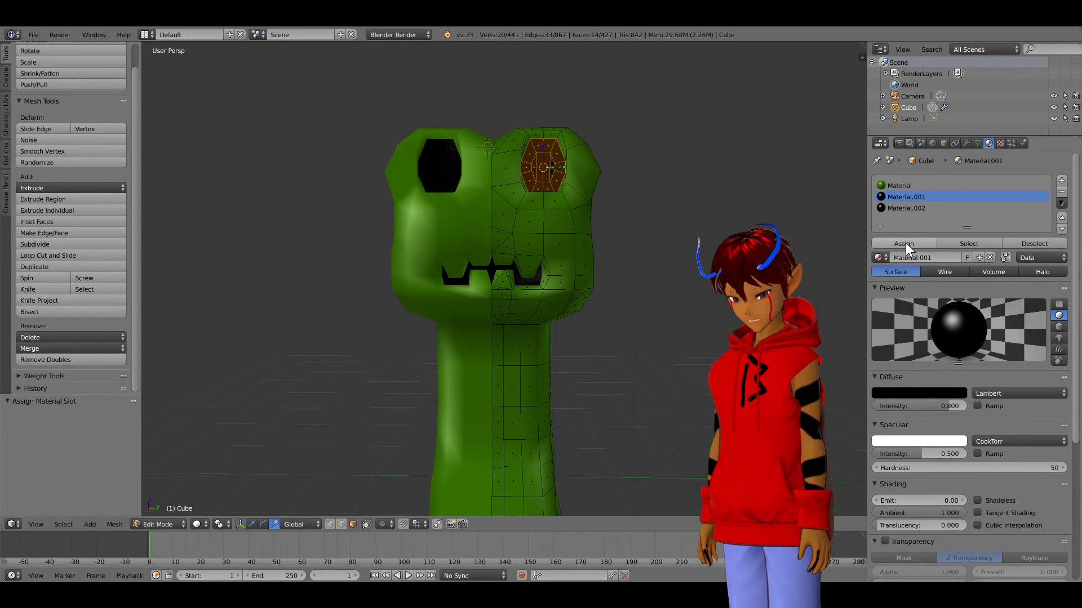
# Step: Select the four innermost eye faces and assign them a new material in an added slot
pyautogui.rightClick(534, 168)
pyautogui.keyDown('shift'); pyautogui.rightClick(557, 165); pyautogui.keyUp('shift')
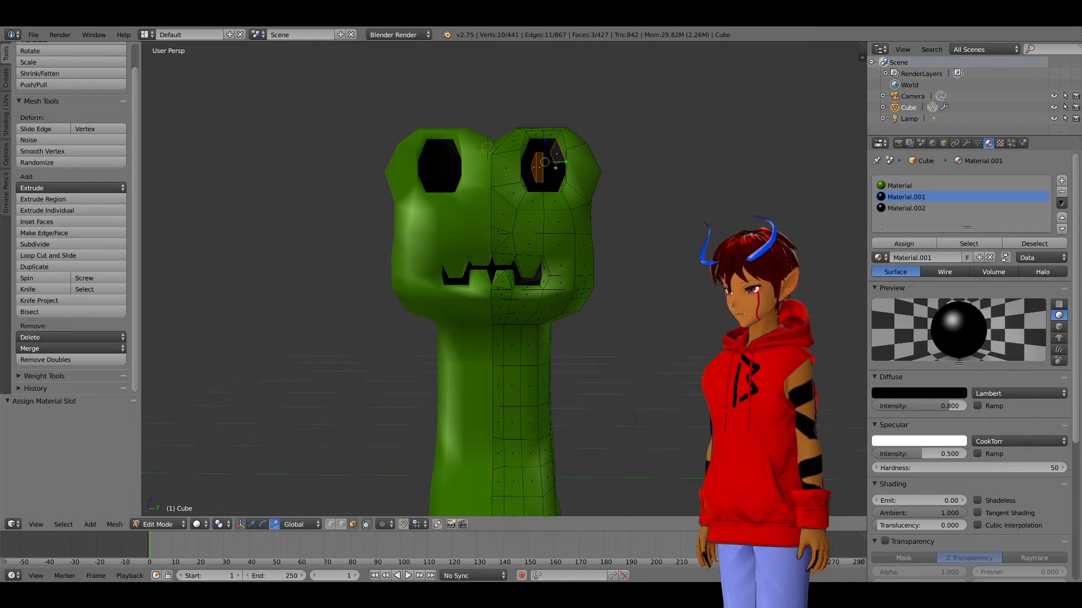
pyautogui.keyDown('shift'); pyautogui.rightClick(565, 152); pyautogui.keyUp('shift')
pyautogui.keyDown('shift'); pyautogui.rightClick(553, 167); pyautogui.keyUp('shift')
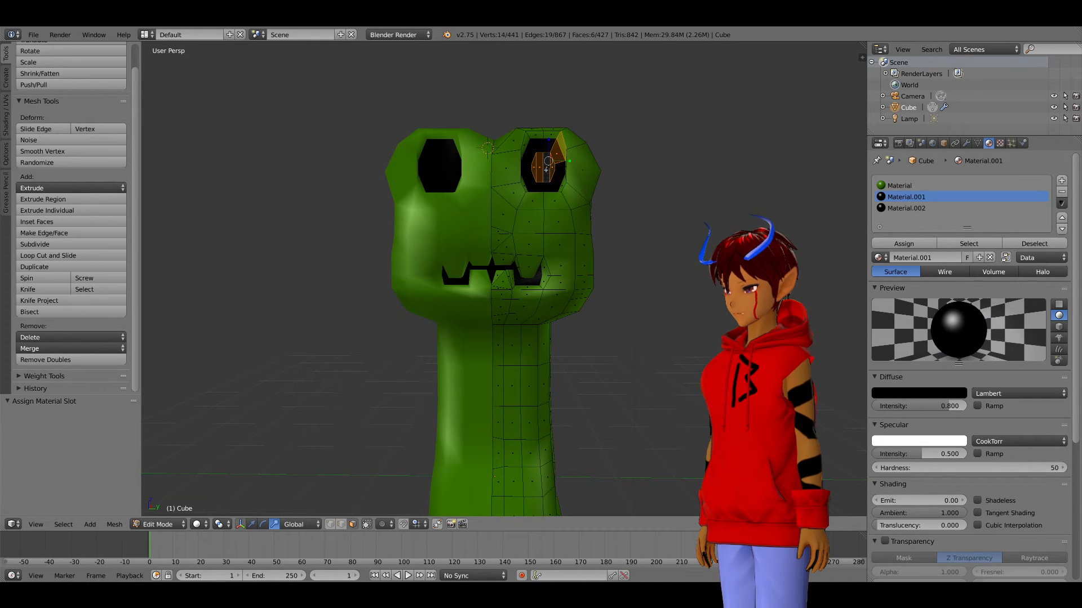
pyautogui.keyDown('shift'); pyautogui.rightClick(559, 154); pyautogui.keyUp('shift')
pyautogui.click(901, 185)
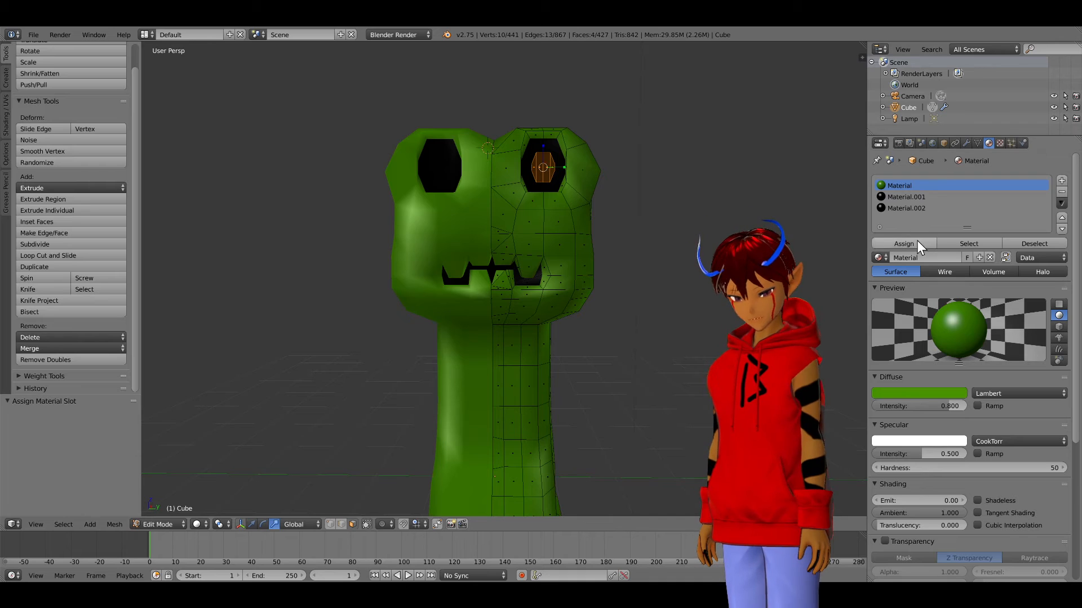
pyautogui.click(1059, 182)
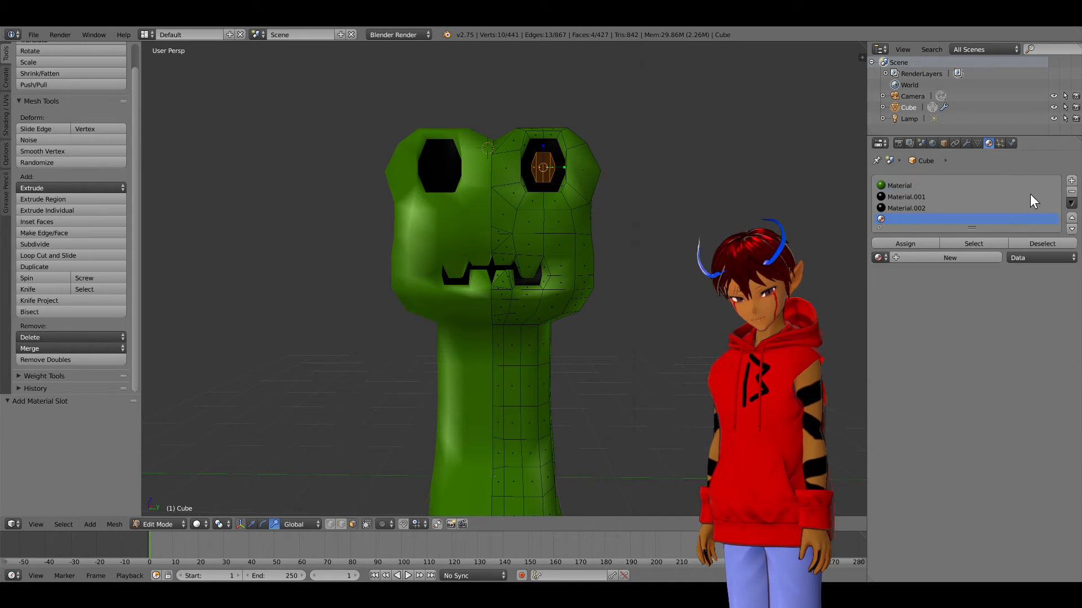
pyautogui.click(914, 244)
pyautogui.click(926, 256)
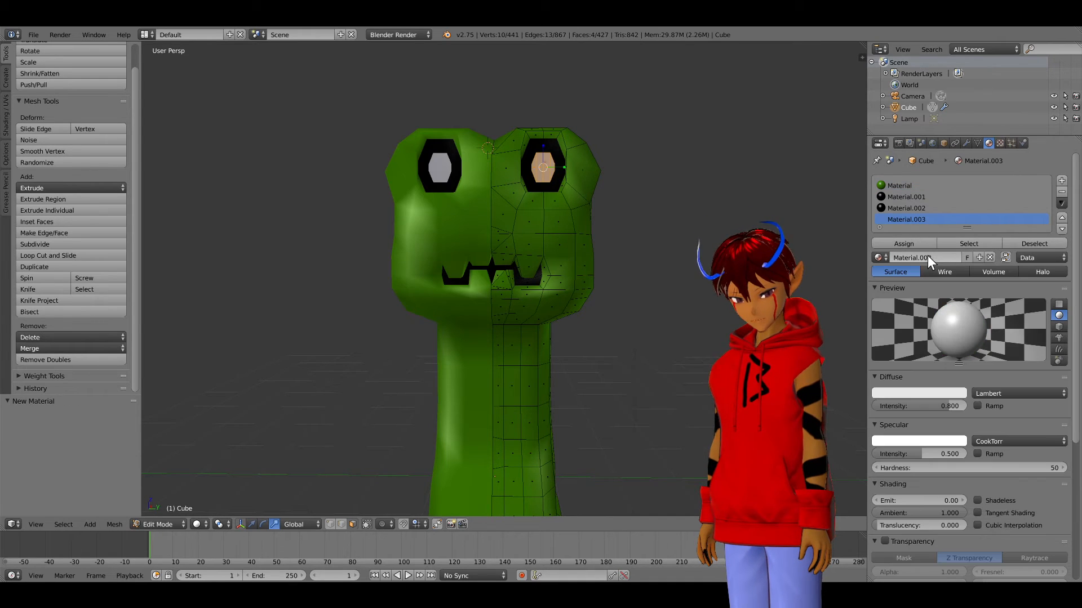
# Step: Set the pupil material's diffuse colour to red and preview the eyes on the smoothed model
pyautogui.click(920, 388)
pyautogui.moveTo(925, 313); pyautogui.dragTo(933, 322)
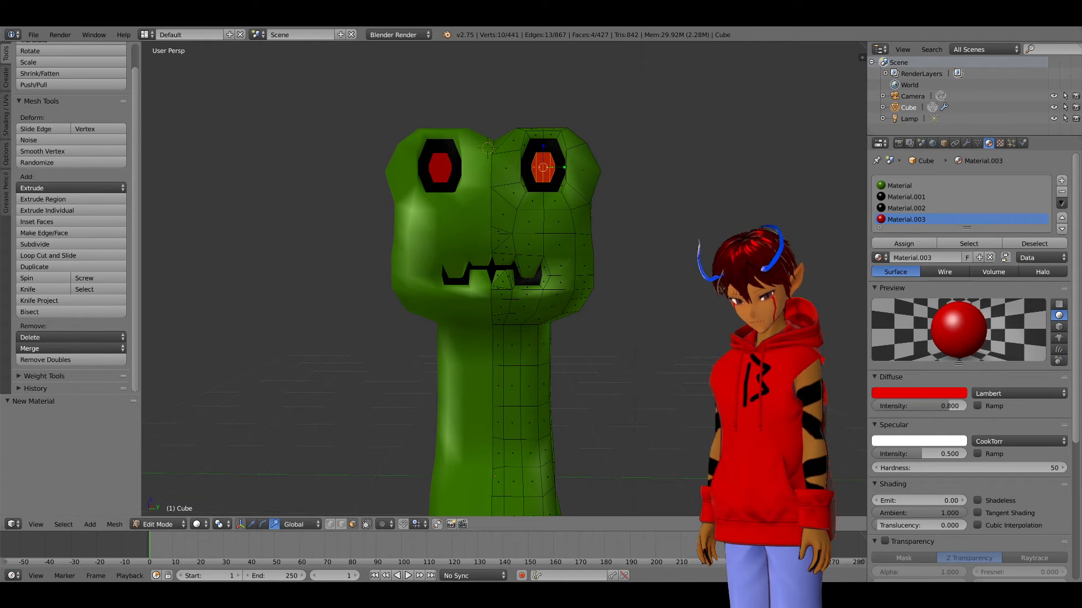
pyautogui.press('Tab')
pyautogui.scroll(-2, 606, 227)
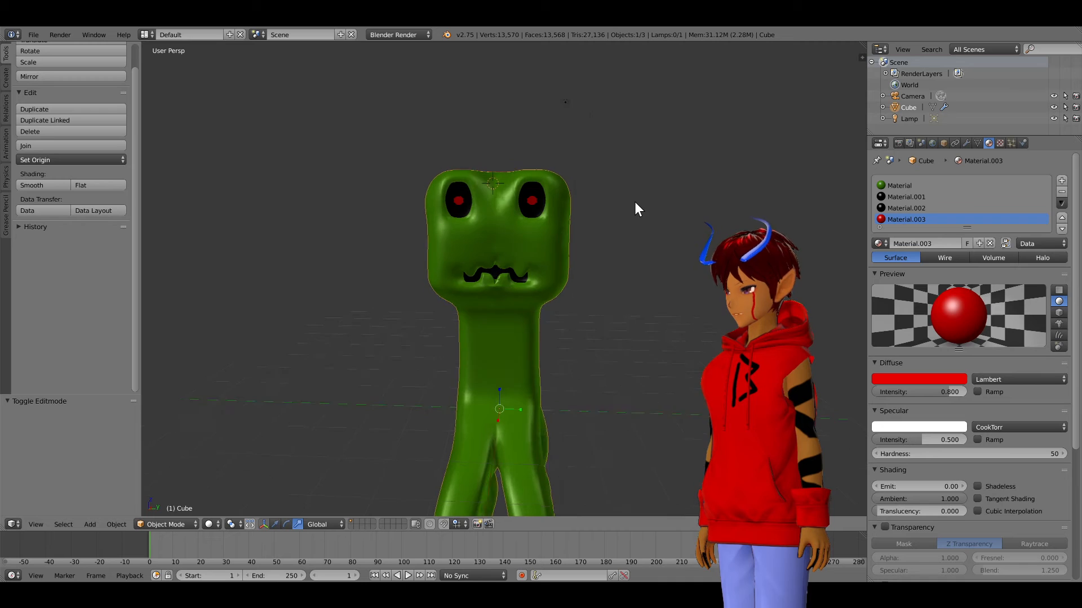
pyautogui.scroll(2, 551, 211)
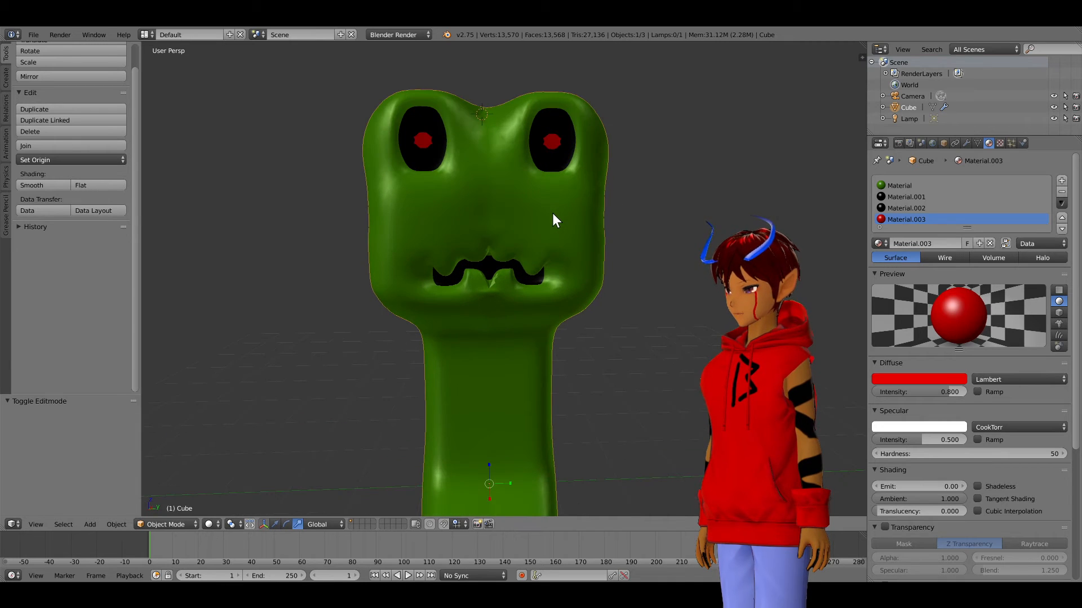
# Step: Scale the red pupil faces along Z into tall, narrow pupils and check the smoothed head from several angles
pyautogui.press('Tab')
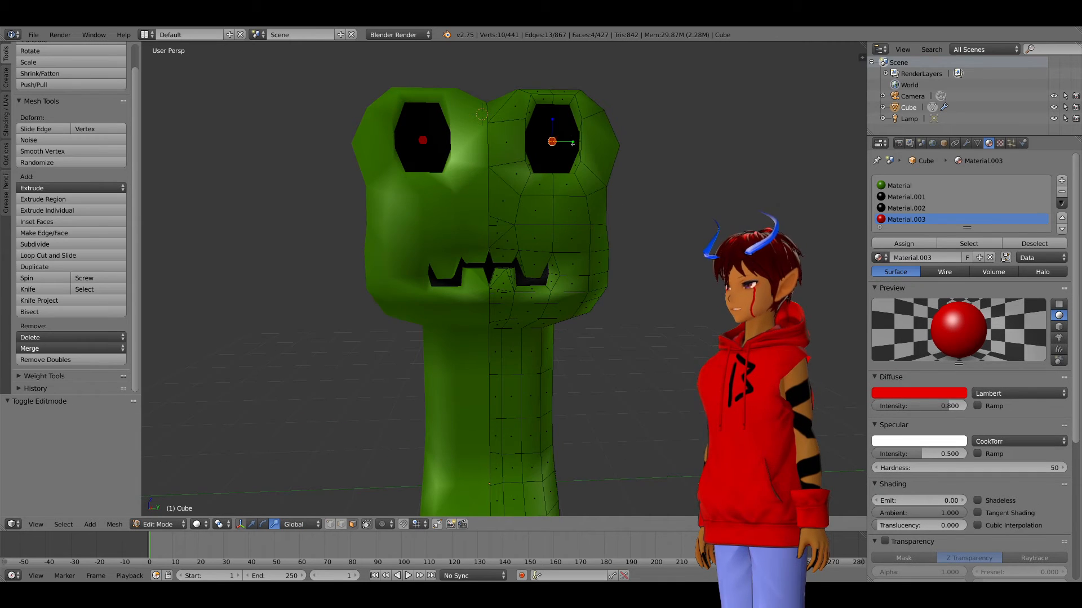
pyautogui.press('s')
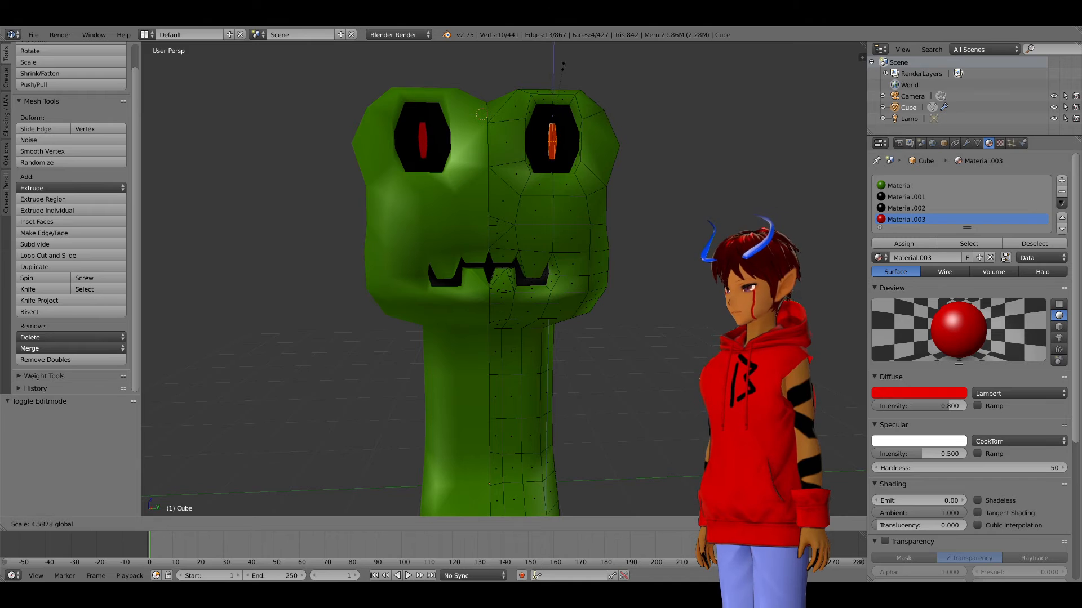
pyautogui.click(566, 50)
pyautogui.press('Tab')
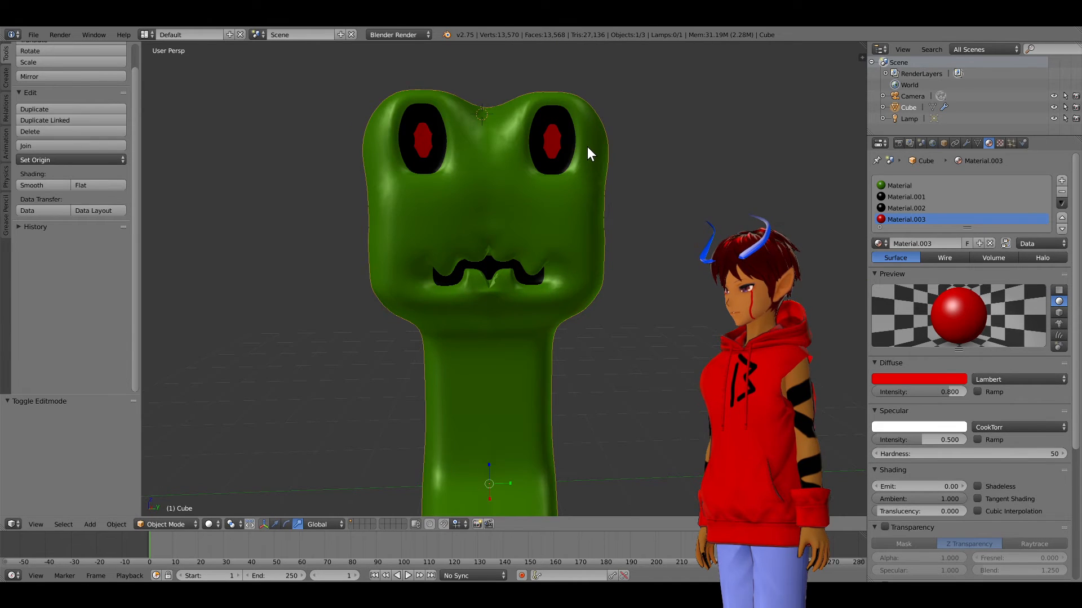
pyautogui.scroll(-3, 648, 181)
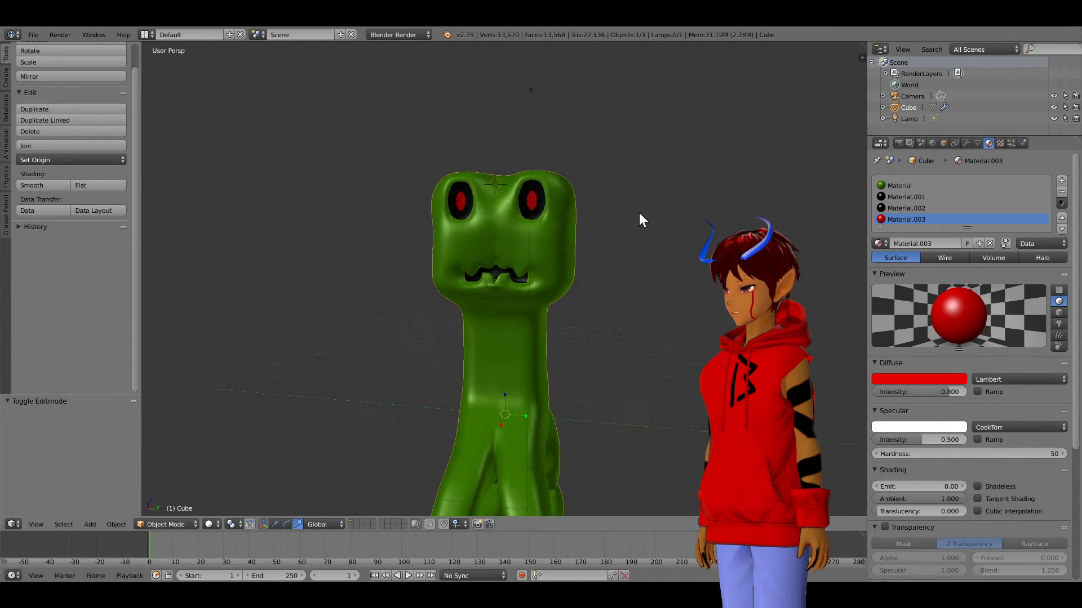
pyautogui.moveTo(642, 212); pyautogui.dragTo(594, 221, button='middle')
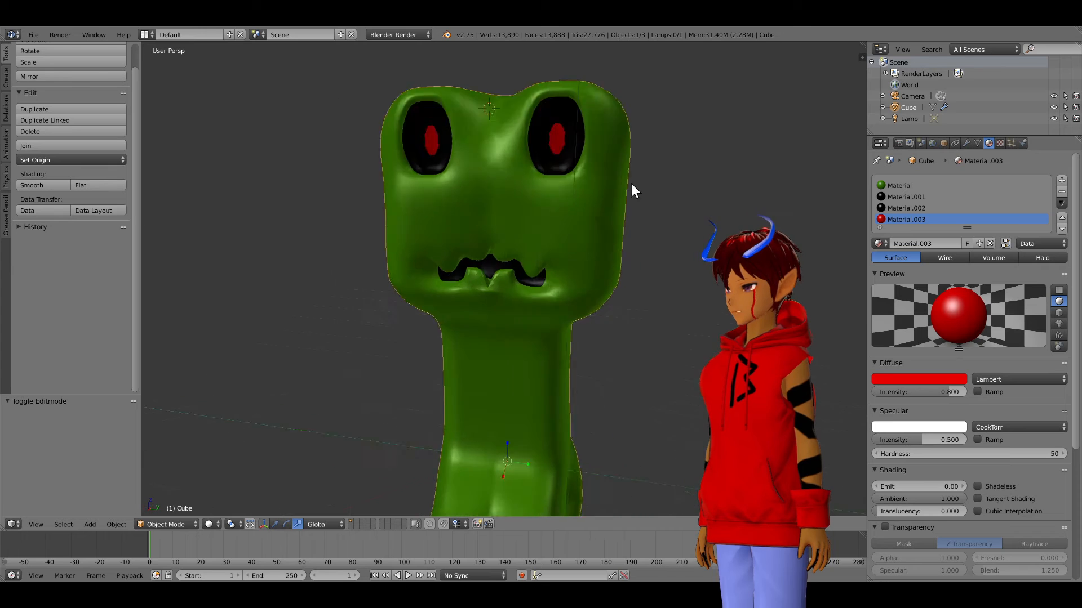
pyautogui.scroll(-2, 631, 183)
pyautogui.moveTo(615, 232); pyautogui.dragTo(619, 214, button='middle')
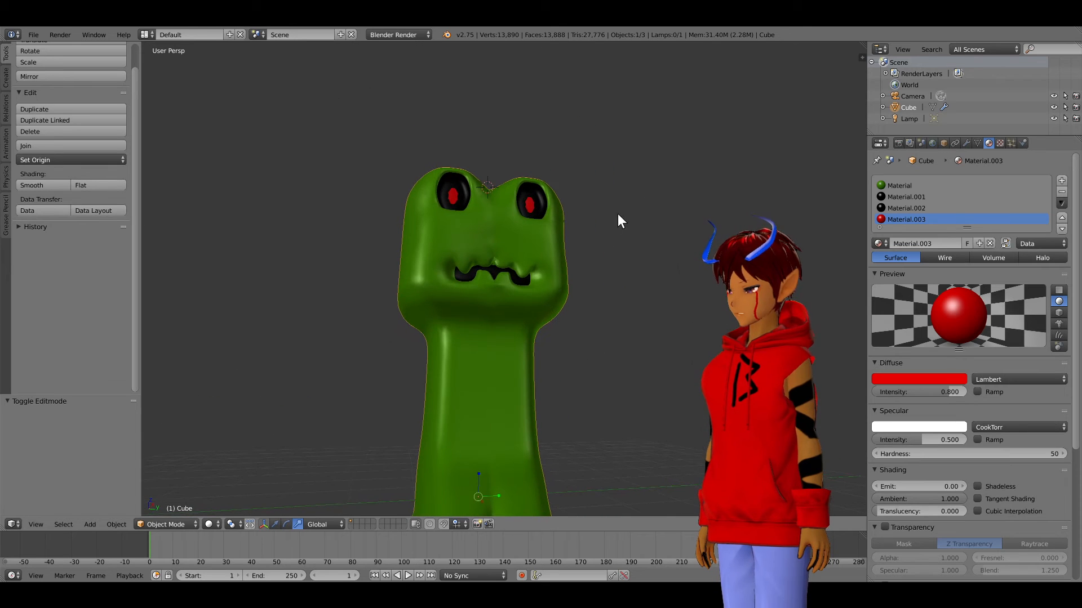
# Step: Add another material slot to the creature and create a new default material in it
pyautogui.click(1061, 181)
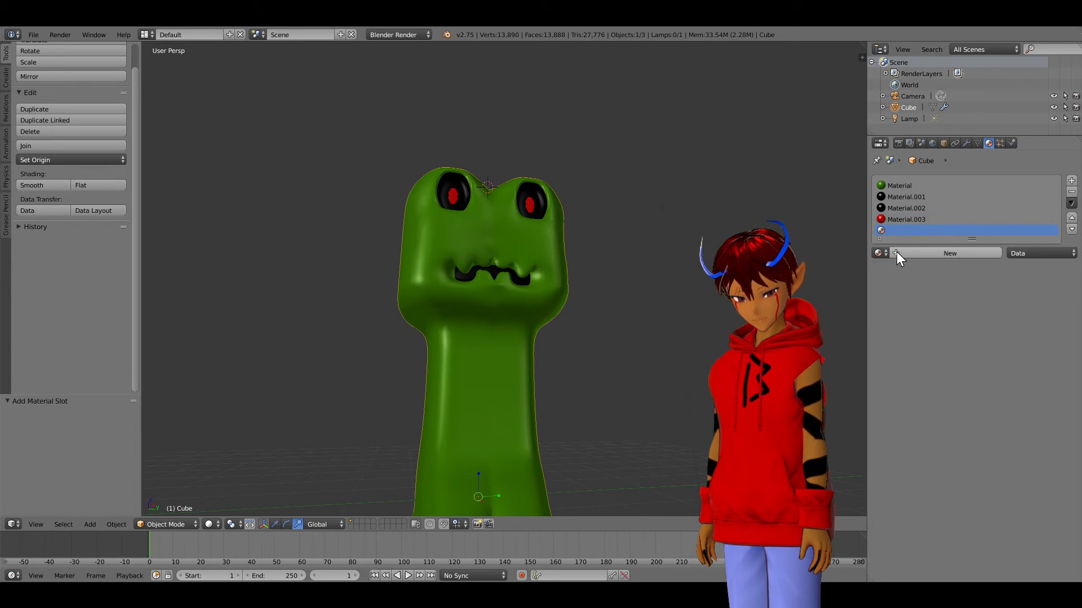
pyautogui.click(879, 253)
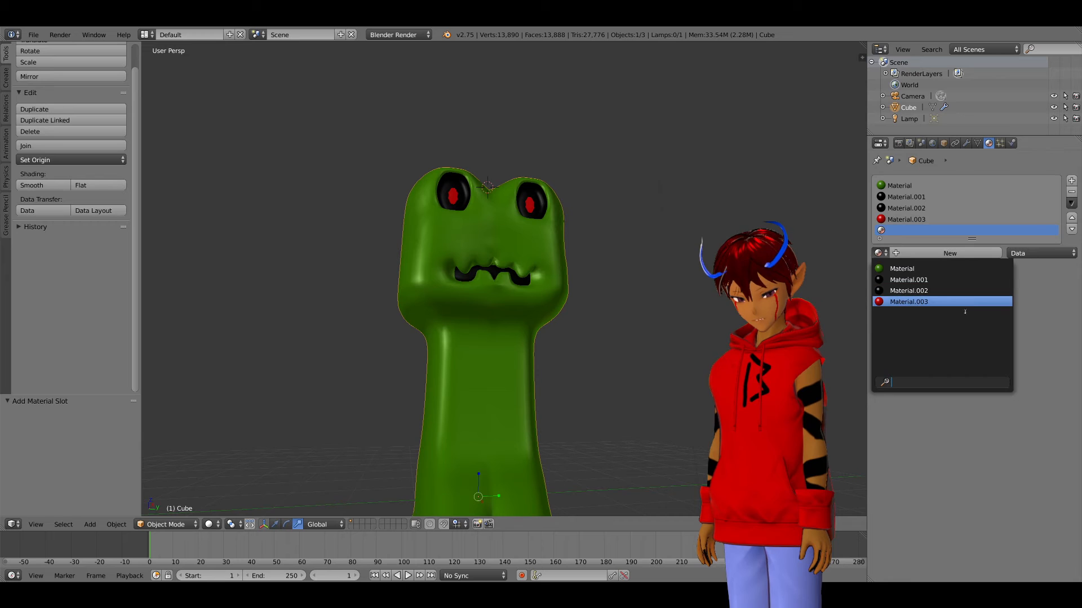
pyautogui.click(962, 253)
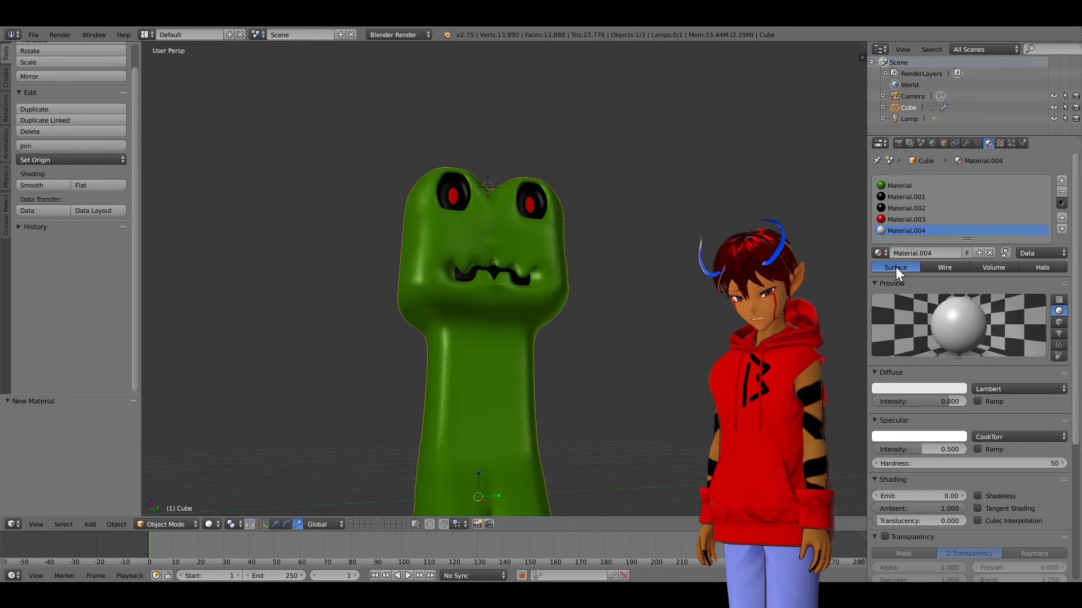
# Step: Select the tooth faces in the mouth and assign them the new light grey material
pyautogui.scroll(4, 499, 296)
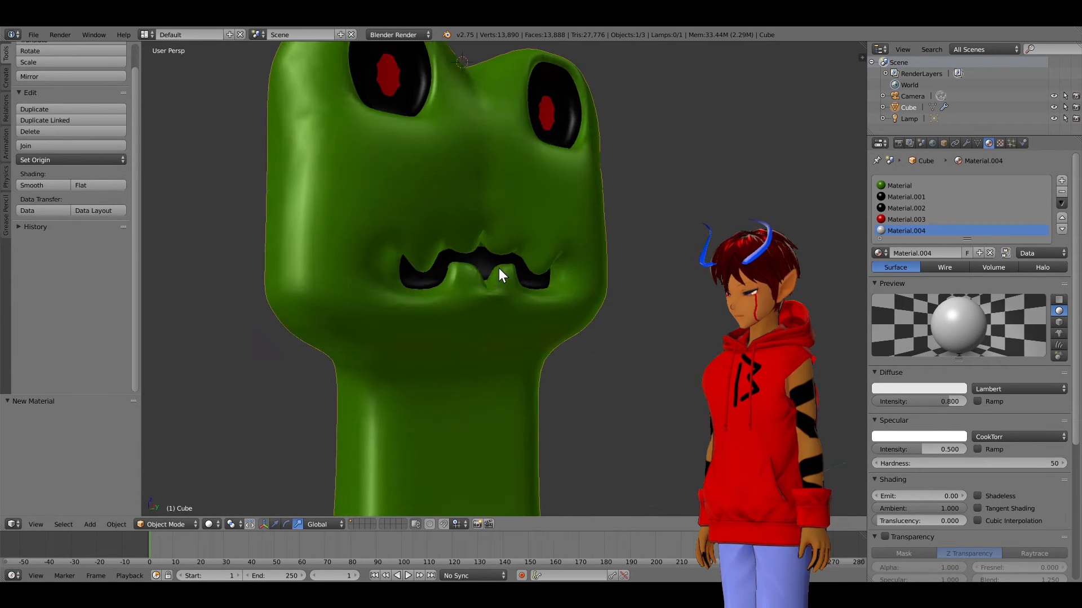
pyautogui.scroll(2, 499, 268)
pyautogui.press('Tab')
pyautogui.rightClick(505, 266)
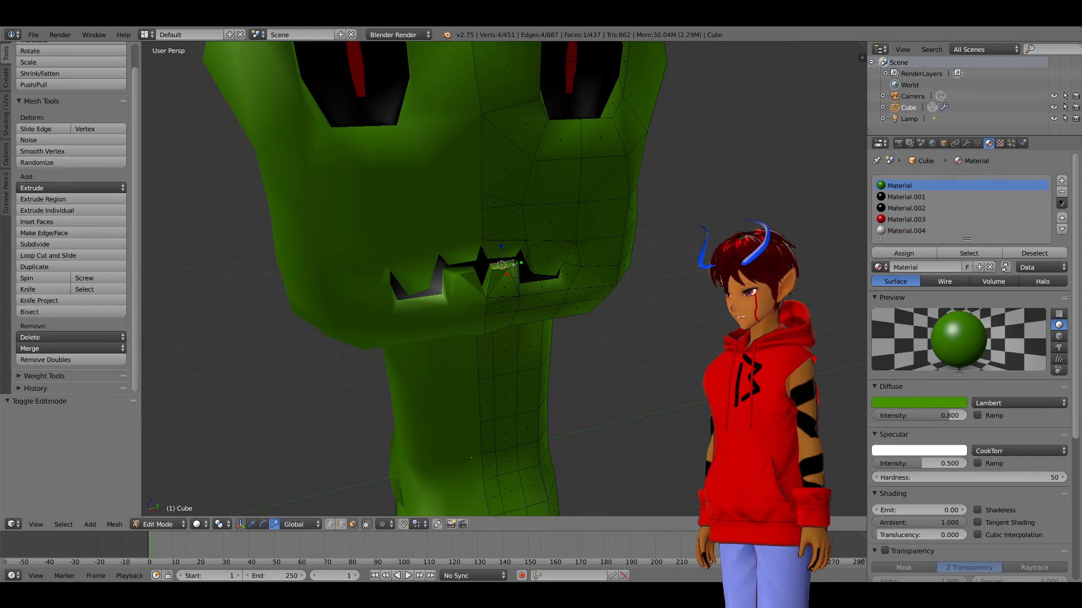
pyautogui.keyDown('shift'); pyautogui.rightClick(516, 263); pyautogui.keyUp('shift')
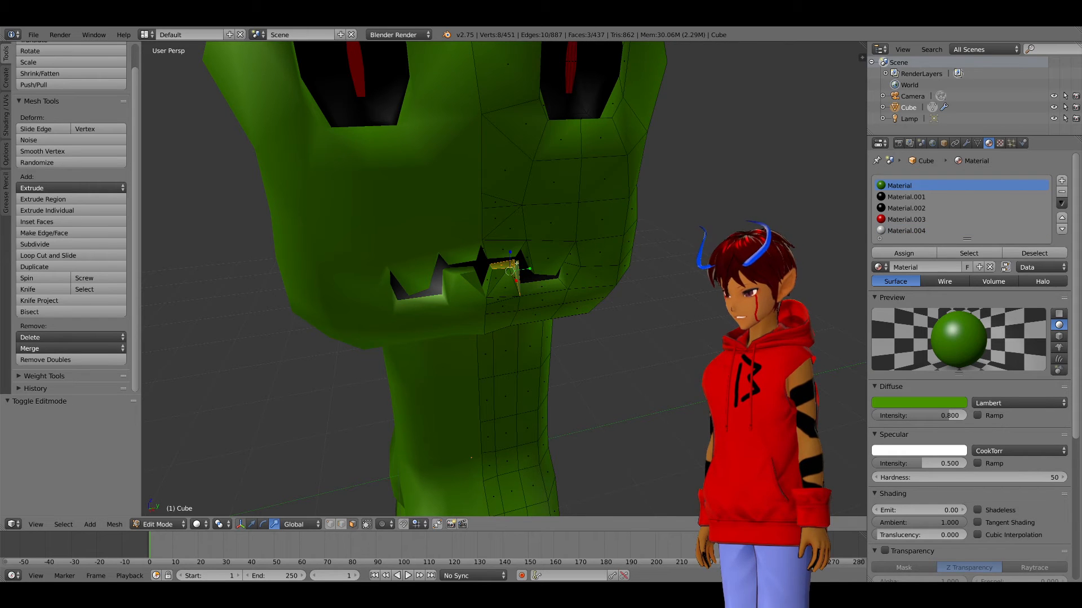
pyautogui.keyDown('shift'); pyautogui.rightClick(515, 265); pyautogui.keyUp('shift')
pyautogui.moveTo(515, 264); pyautogui.dragTo(532, 241, button='middle')
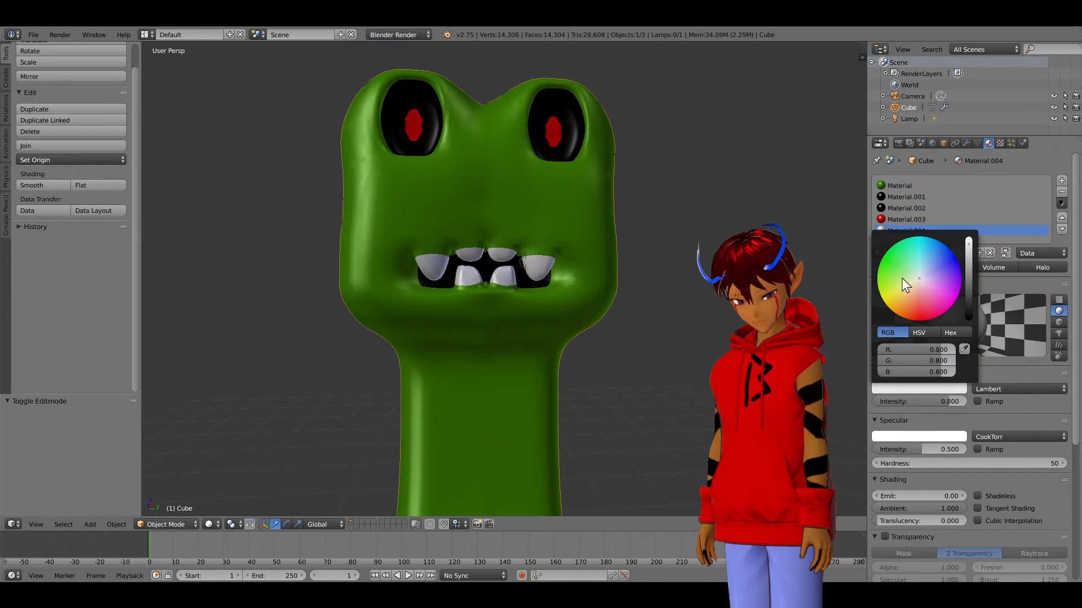
# Step: Change the teeth material's diffuse colour to yellow-green, about R 0.5, G 0.8, B 0
pyautogui.moveTo(901, 279); pyautogui.dragTo(879, 294)
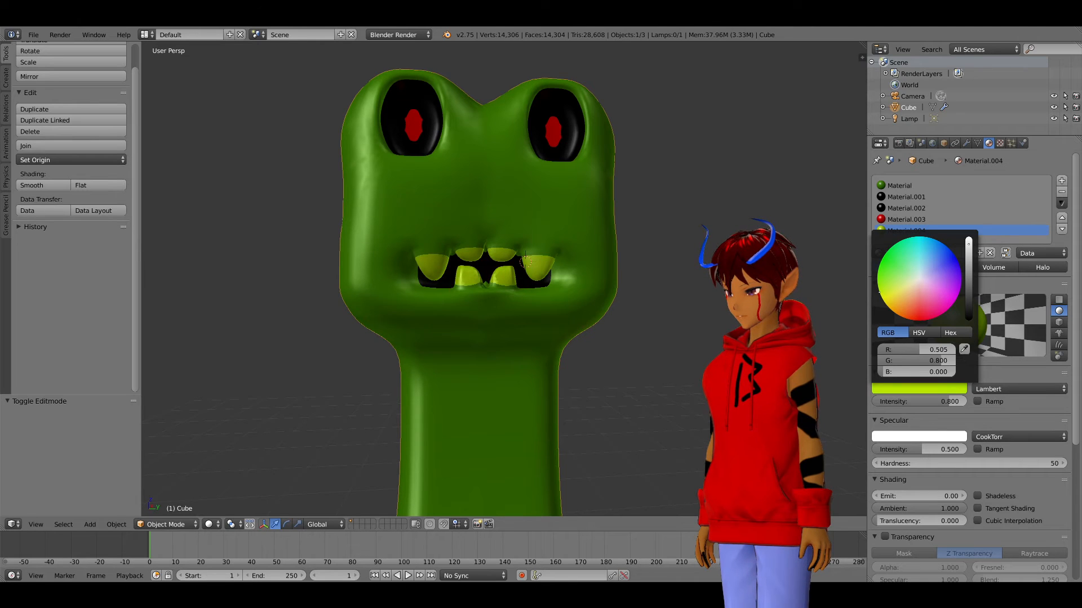
pyautogui.moveTo(879, 294); pyautogui.dragTo(879, 292)
pyautogui.press('Tab')
pyautogui.press('Tab')
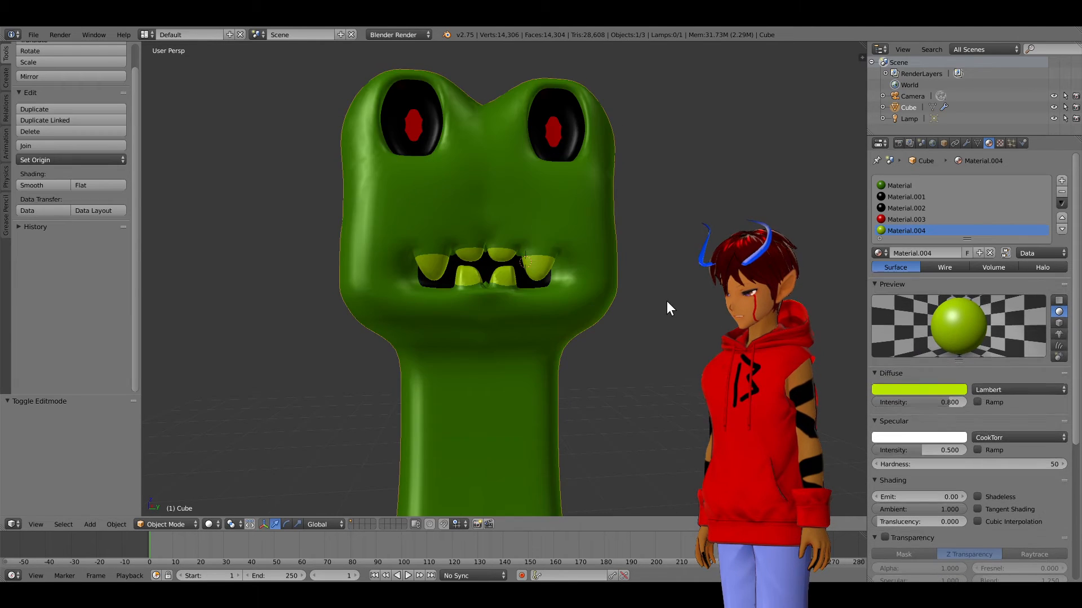
# Step: Examine the whole creature and its coloured teeth from the front and side, in both the low-poly cage and the smoothed model
pyautogui.scroll(-2, 668, 301)
pyautogui.scroll(-3, 668, 304)
pyautogui.scroll(3, 656, 306)
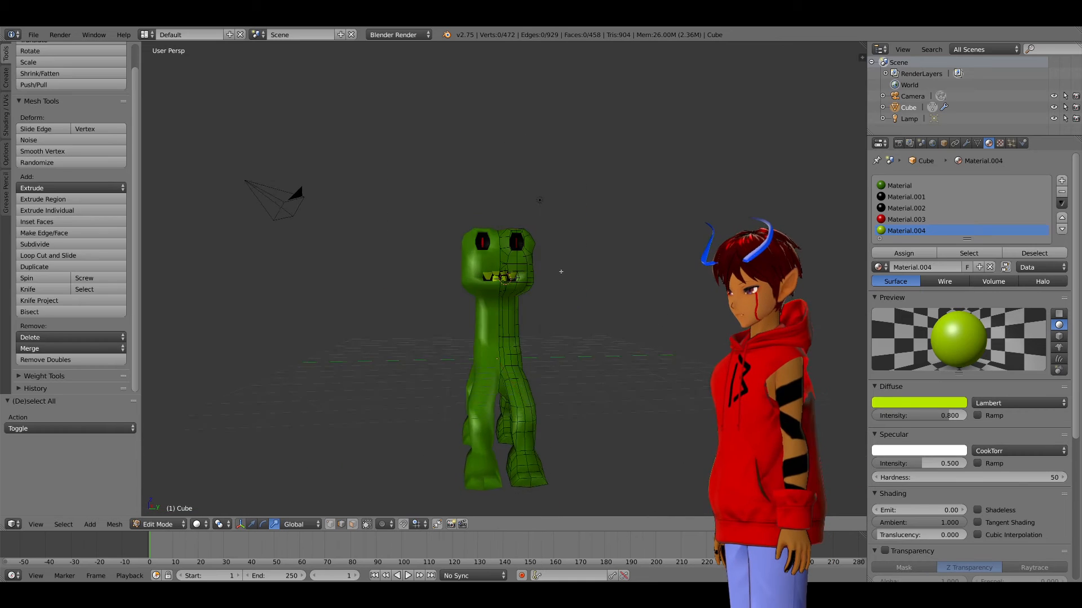
pyautogui.moveTo(560, 272); pyautogui.dragTo(532, 279, button='middle')
pyautogui.scroll(4, 531, 280)
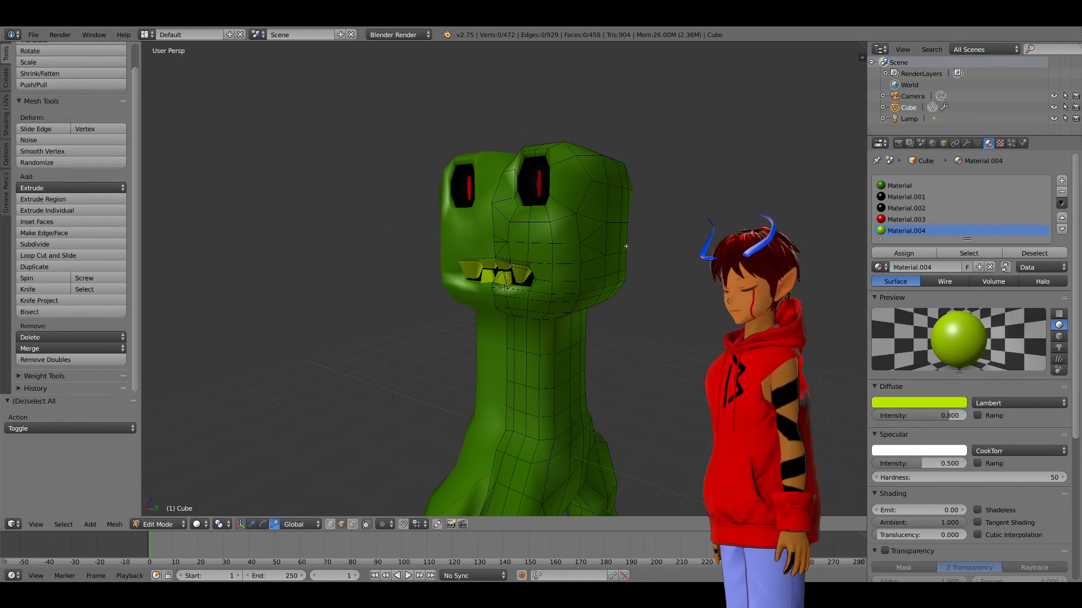
pyautogui.press('Tab')
pyautogui.moveTo(565, 236); pyautogui.dragTo(596, 234, button='middle')
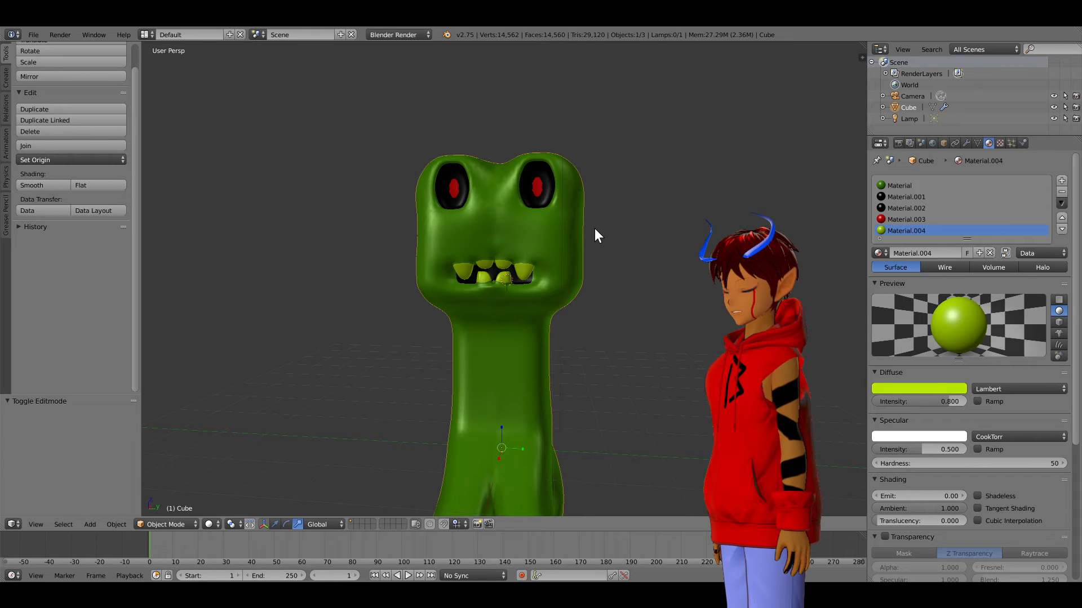
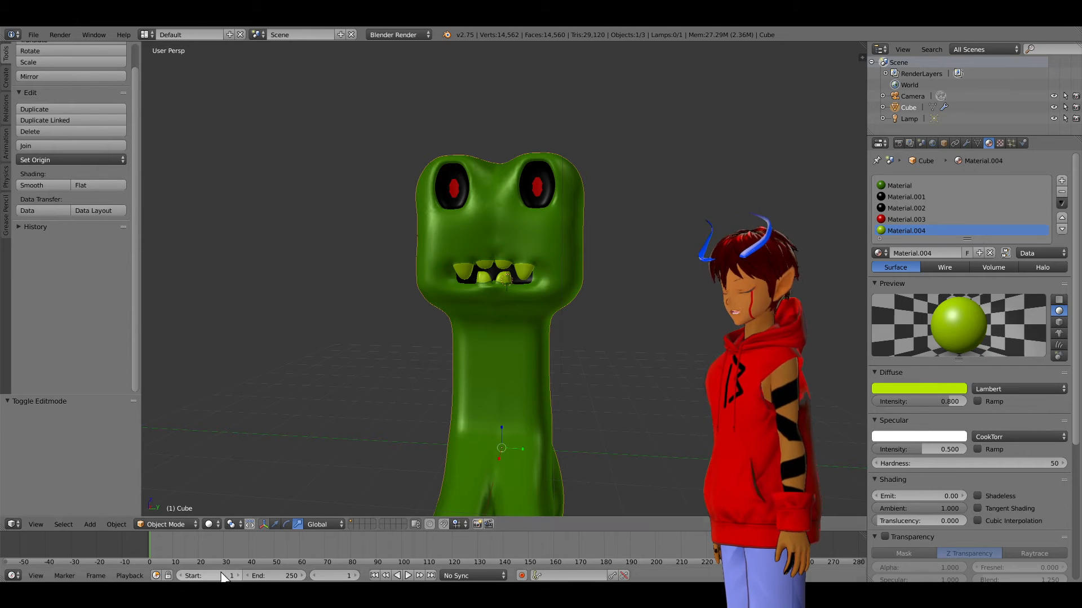
# Step: Switch the creature to Sculpt Mode and set the SculptDraw brush to Subtract
pyautogui.click(189, 526)
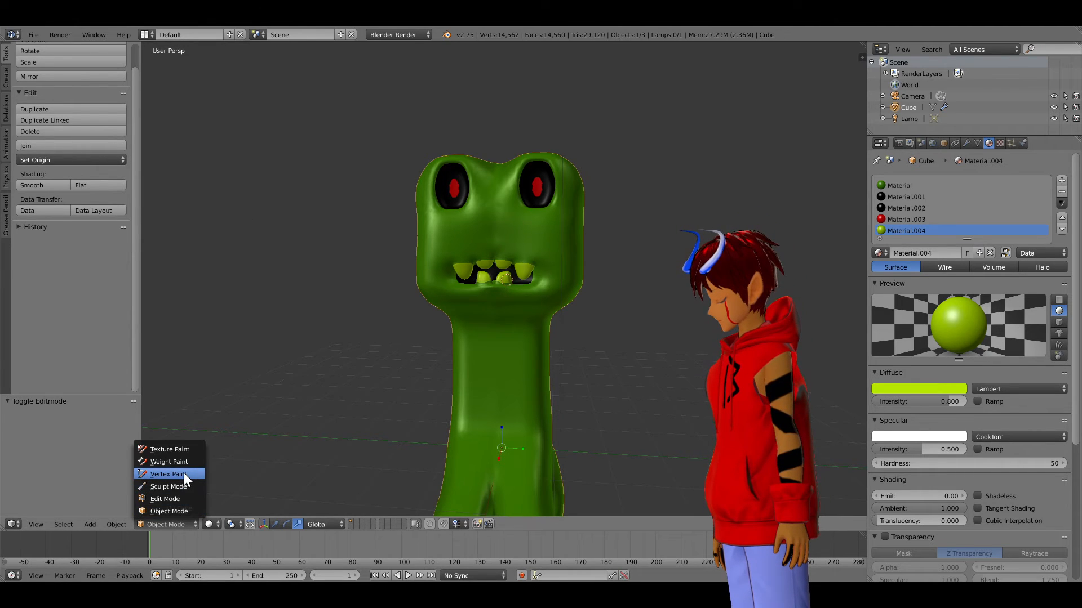
pyautogui.click(178, 486)
pyautogui.moveTo(603, 262)
pyautogui.mouseDown(button='middle')
pyautogui.moveTo(595, 282)
pyautogui.moveTo(563, 276)
pyautogui.mouseUp(button='middle')
pyautogui.click(104, 211)
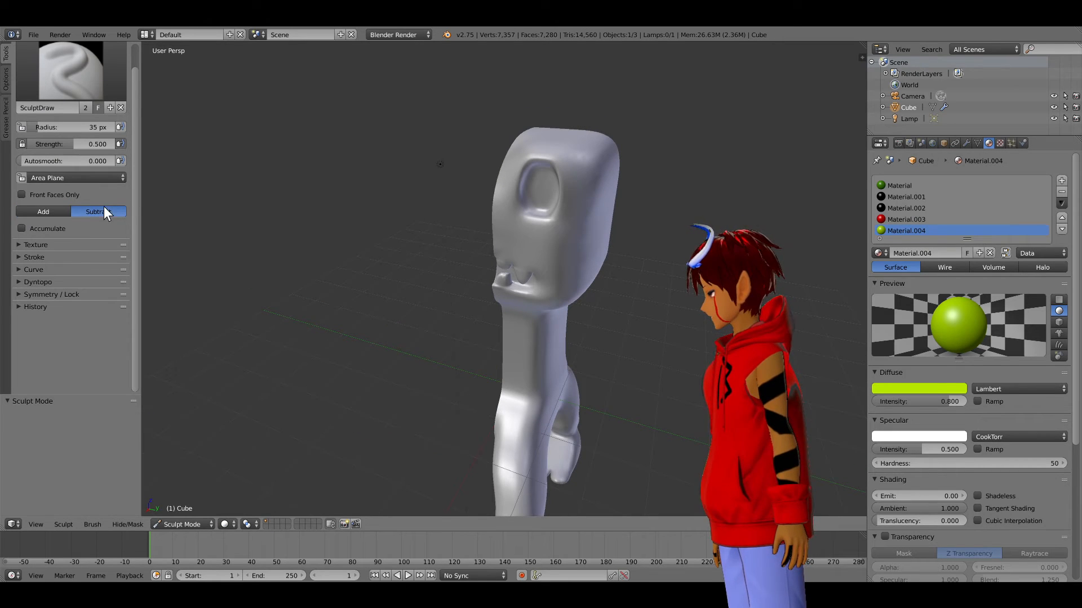
# Step: Carve a horizontal groove across the side of the head and around its back, level between eyes and mouth
pyautogui.moveTo(539, 245)
pyautogui.mouseDown(button='middle')
pyautogui.moveTo(617, 246)
pyautogui.moveTo(541, 234)
pyautogui.mouseUp(button='middle')
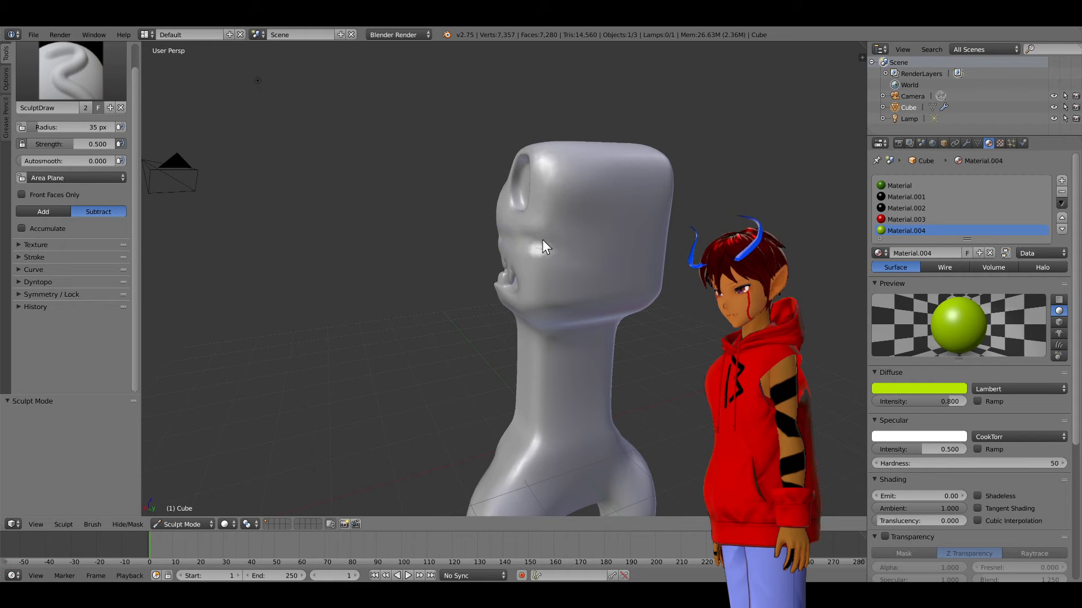
pyautogui.moveTo(505, 240); pyautogui.dragTo(589, 239)
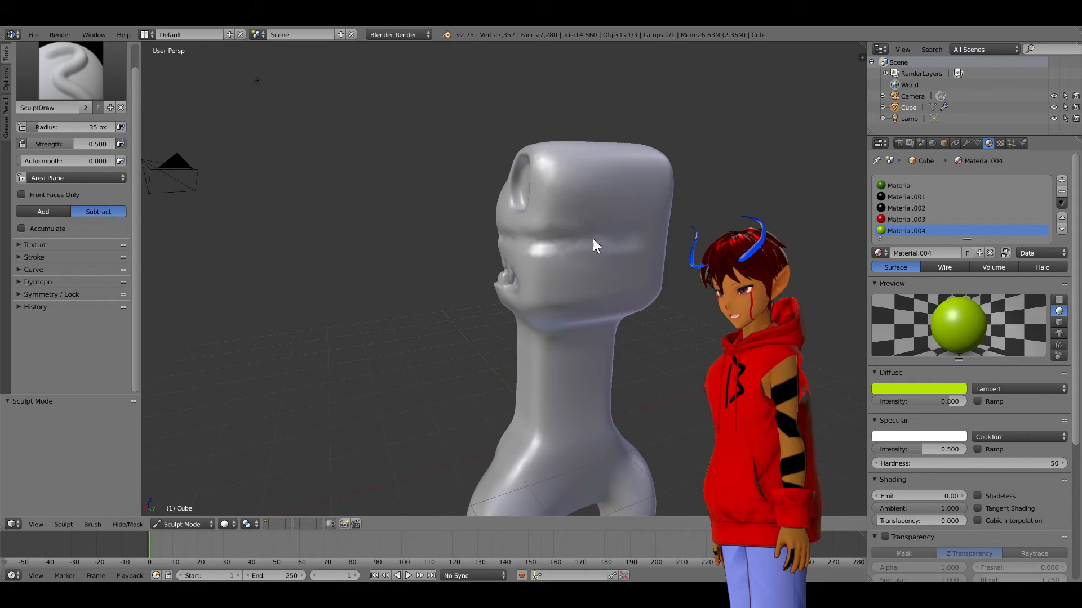
pyautogui.moveTo(671, 234); pyautogui.dragTo(645, 241, button='middle')
pyautogui.moveTo(576, 238); pyautogui.dragTo(615, 236)
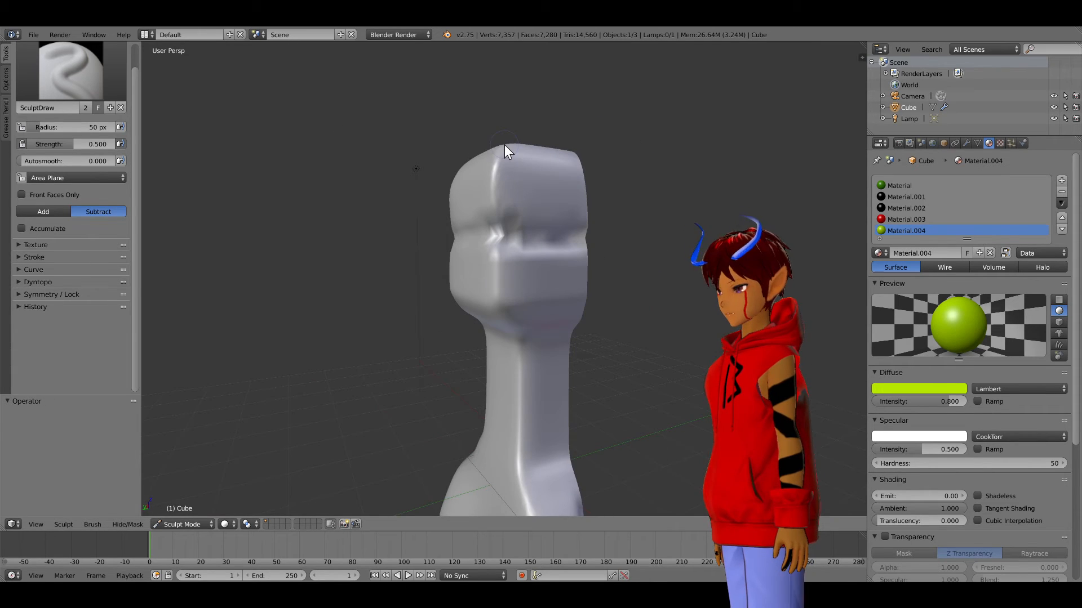
# Step: Choose the Smooth brush and soften the sculpted surface around the sides and back of the head
pyautogui.click(71, 70)
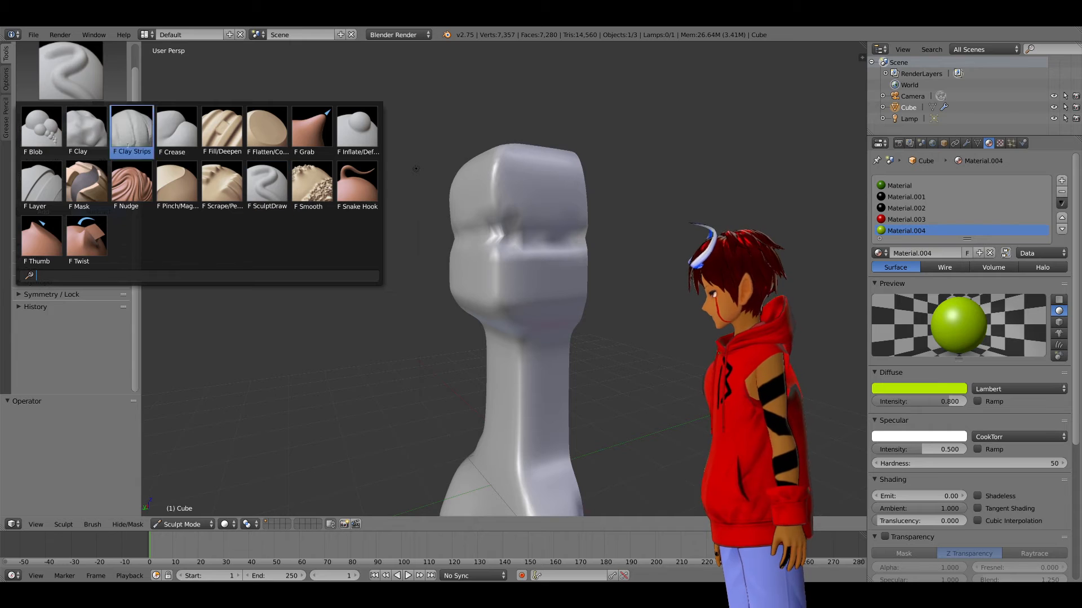
pyautogui.click(312, 186)
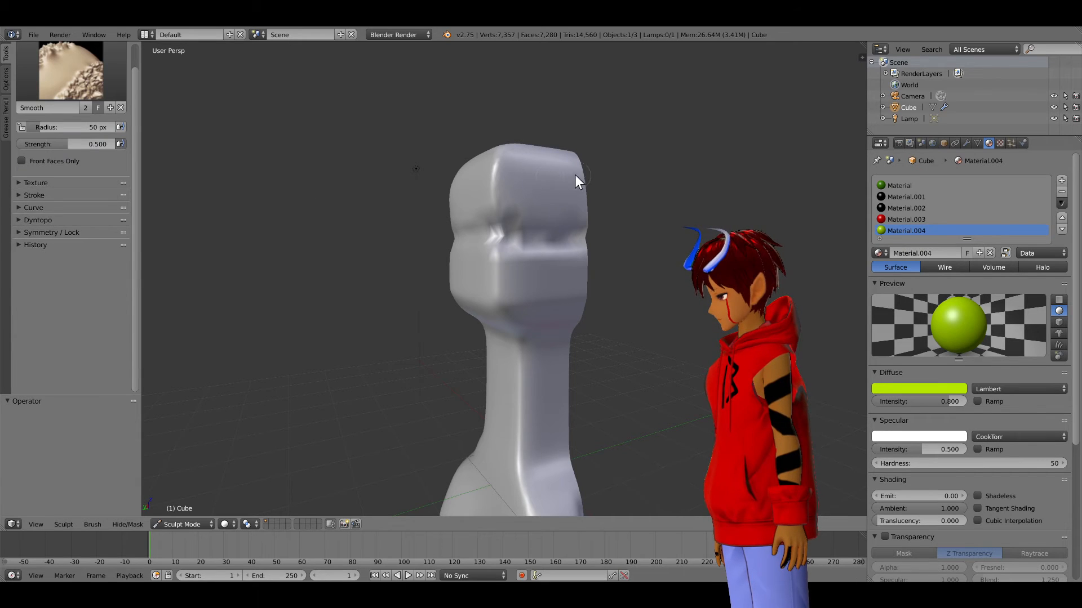
pyautogui.moveTo(499, 151); pyautogui.dragTo(536, 177, button='middle')
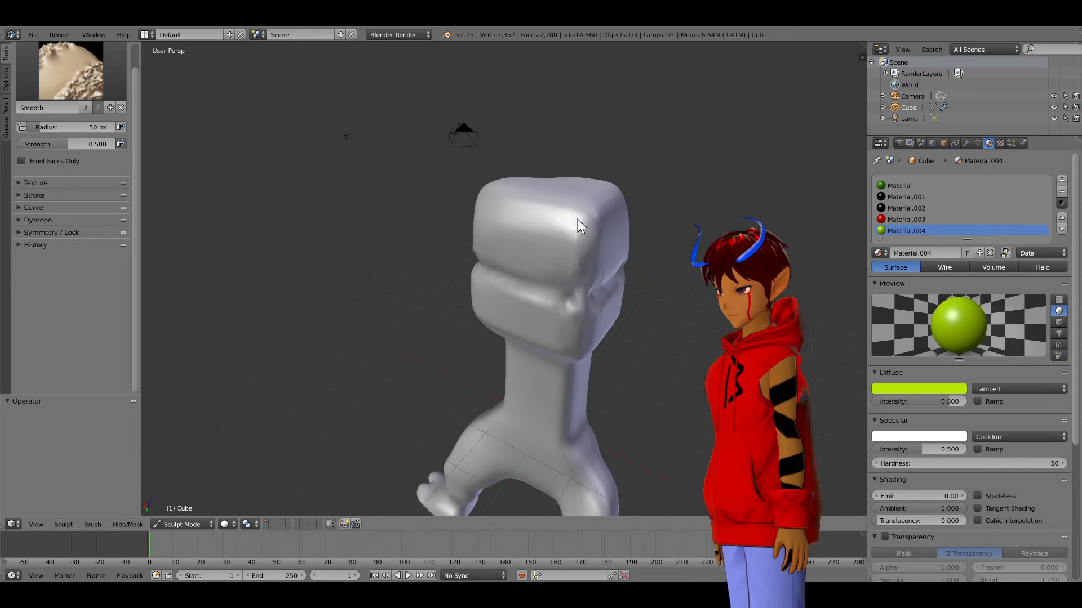
pyautogui.moveTo(611, 201); pyautogui.dragTo(539, 312, button='middle')
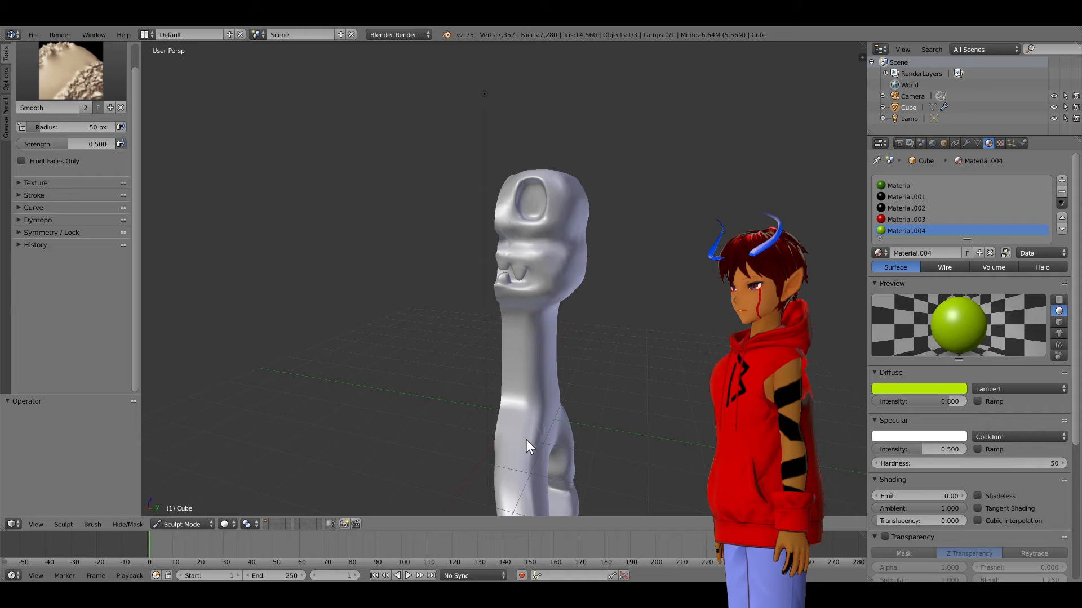
pyautogui.scroll(-5, 529, 476)
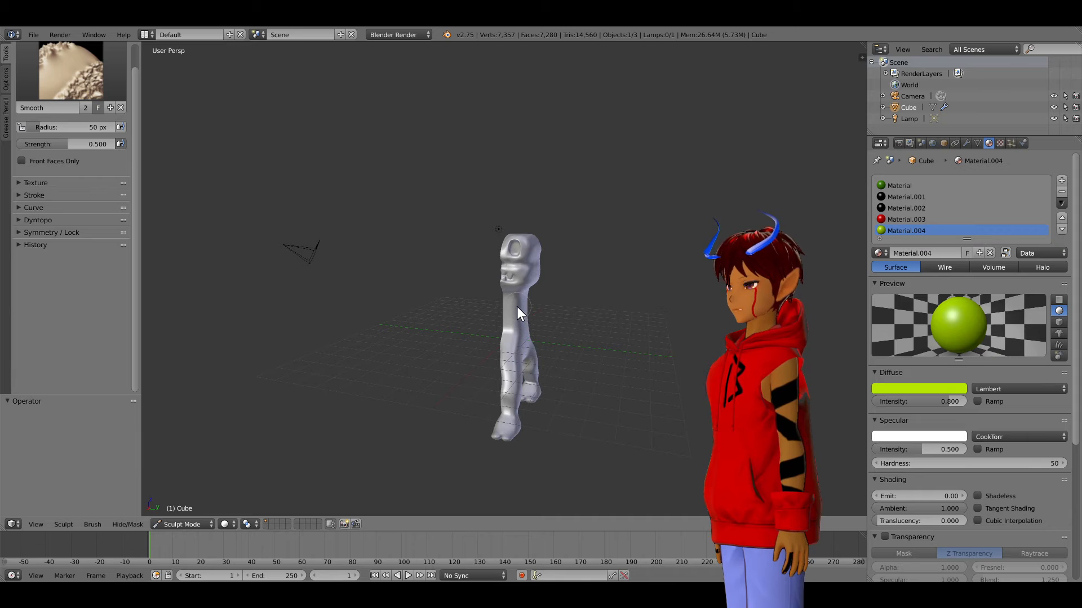
pyautogui.moveTo(519, 343); pyautogui.dragTo(542, 383, button='middle')
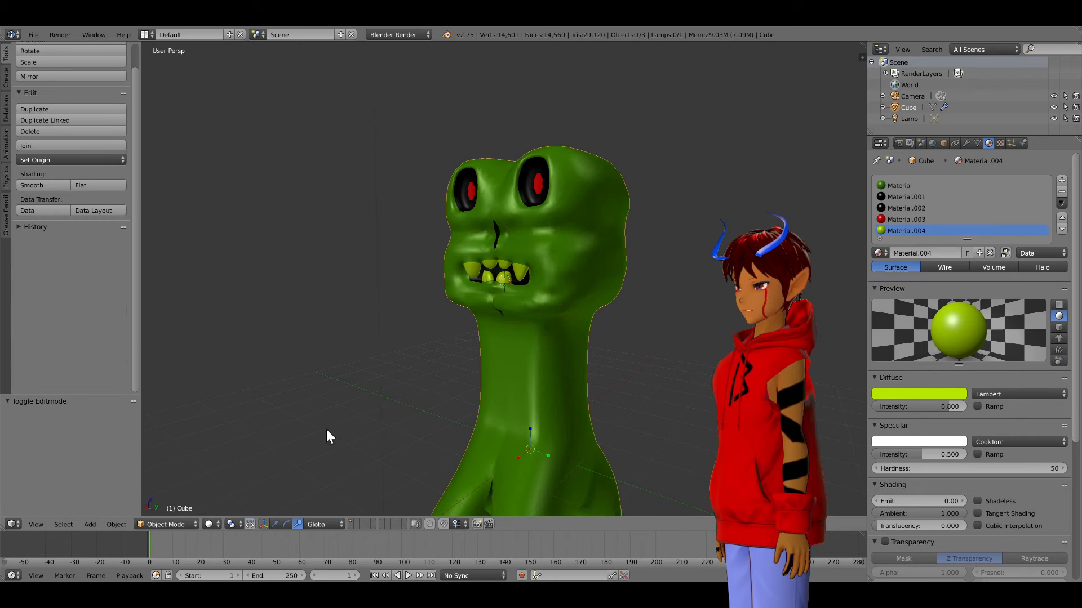
# Step: Try closing the seam down the middle of the face by raising the Mirror modifier's merge limit to about 0.096
pyautogui.scroll(-3, 541, 350)
pyautogui.moveTo(541, 350)
pyautogui.mouseDown(button='middle')
pyautogui.moveTo(573, 346)
pyautogui.moveTo(561, 332)
pyautogui.moveTo(570, 316)
pyautogui.moveTo(570, 374)
pyautogui.moveTo(577, 340)
pyautogui.moveTo(565, 356)
pyautogui.moveTo(472, 341)
pyautogui.moveTo(541, 354)
pyautogui.moveTo(403, 346)
pyautogui.moveTo(574, 360)
pyautogui.mouseUp(button='middle')
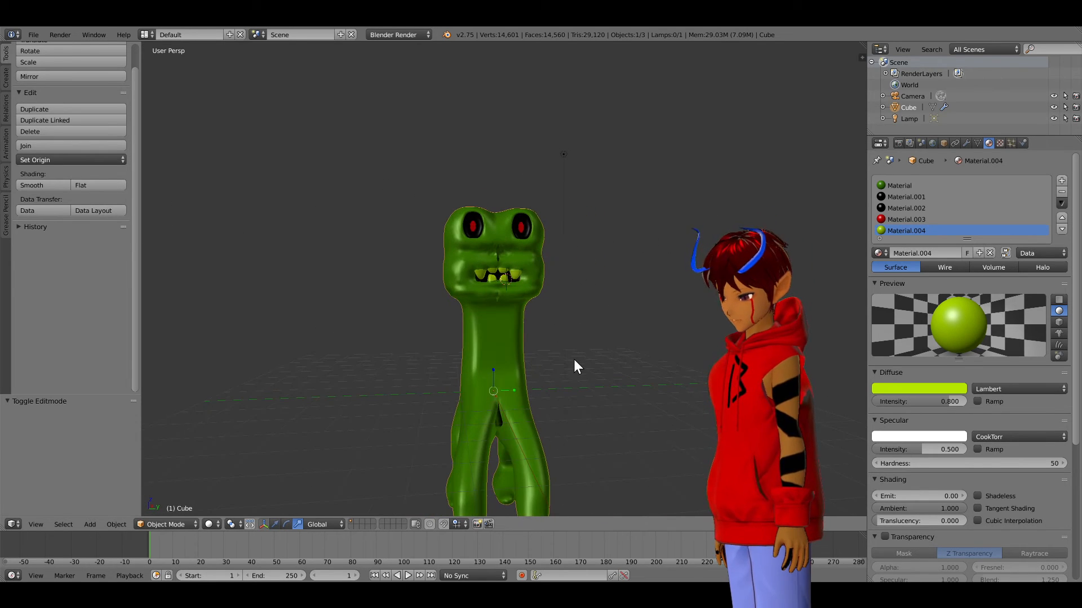
pyautogui.press('Tab')
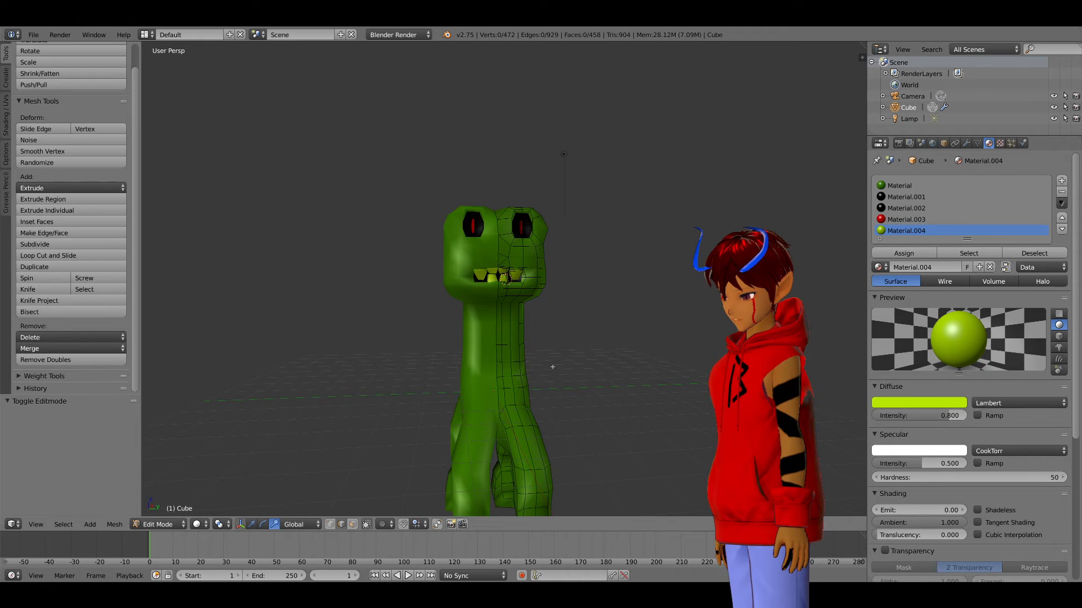
pyautogui.press('Tab')
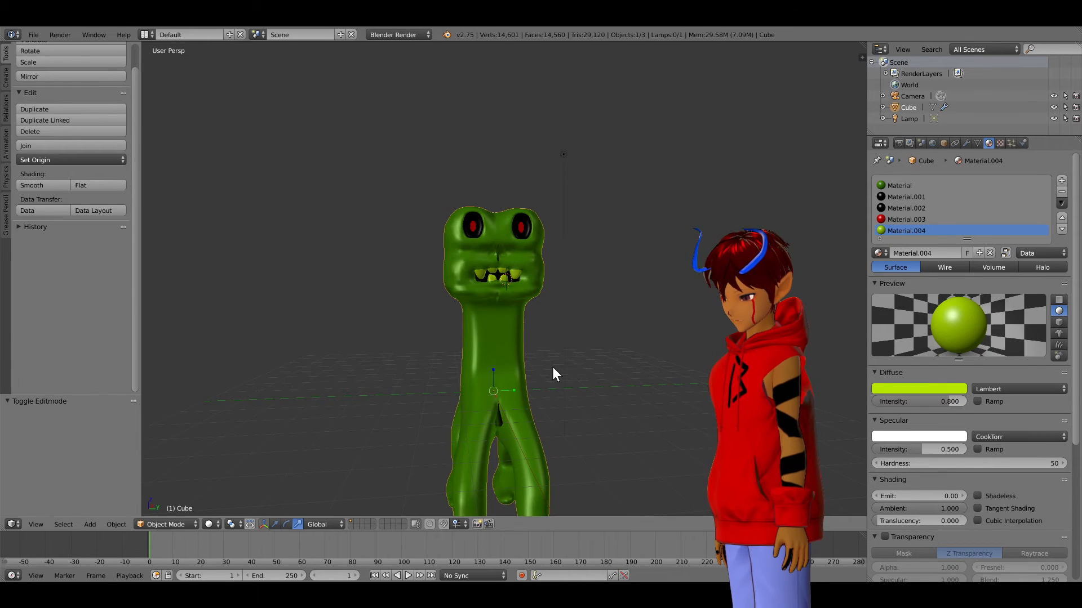
pyautogui.click(966, 143)
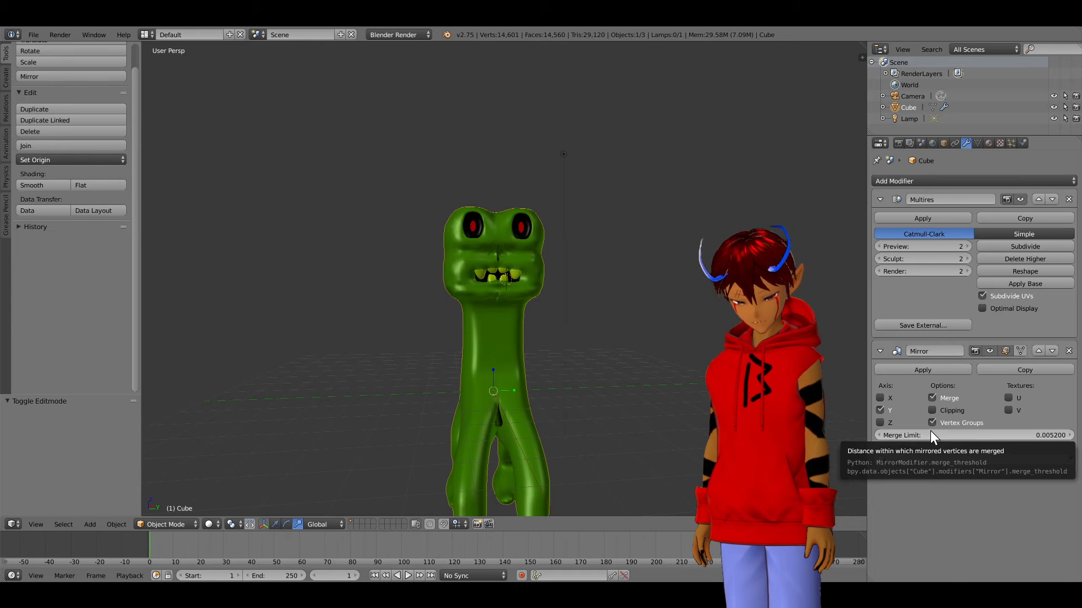
pyautogui.moveTo(931, 431); pyautogui.dragTo(1065, 435)
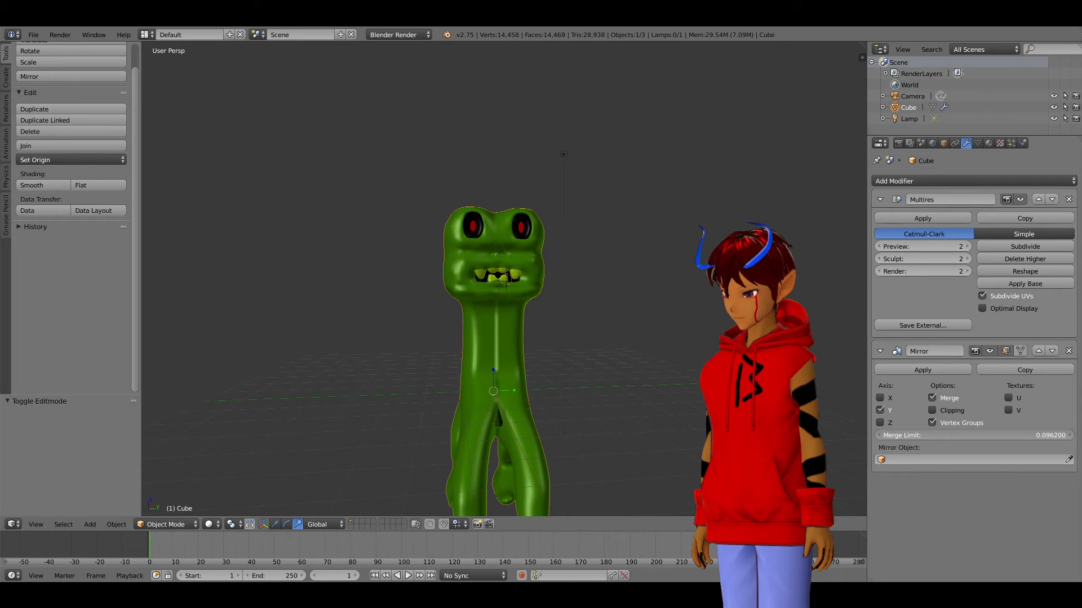
pyautogui.moveTo(974, 434); pyautogui.dragTo(966, 434)
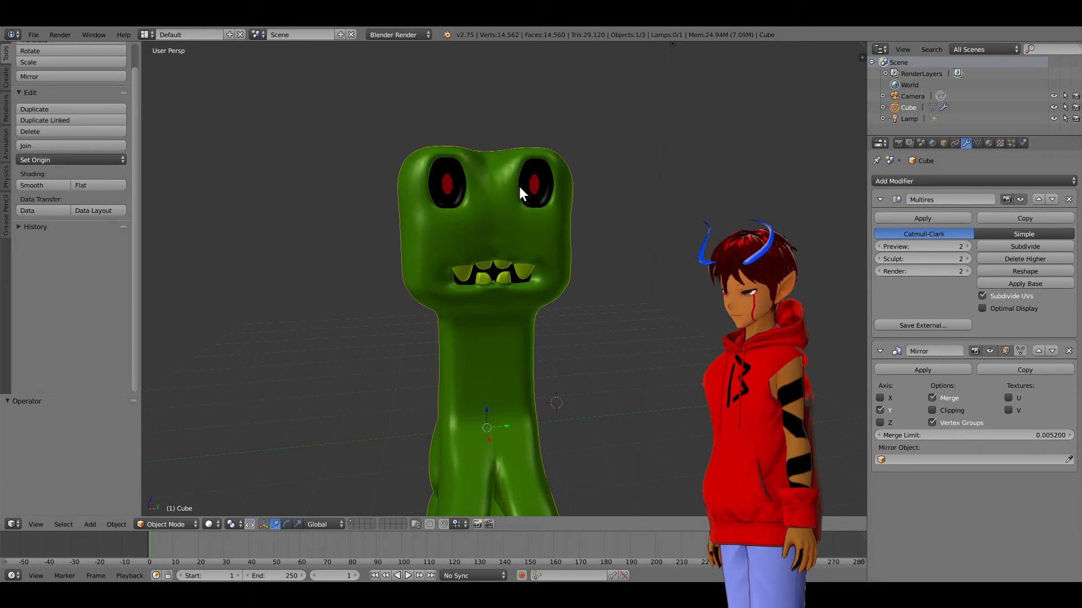
# Step: Return to Sculpt Mode, carve the horizontal groove around the head again and soften it with the Smooth brush
pyautogui.click(161, 524)
pyautogui.click(185, 489)
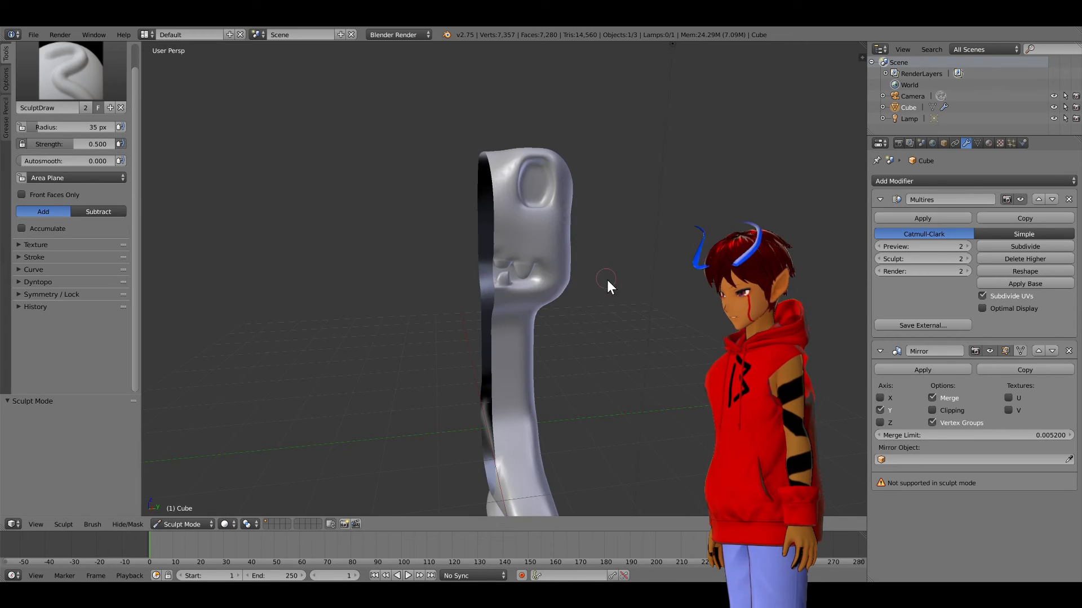
pyautogui.scroll(-6, 509, 292)
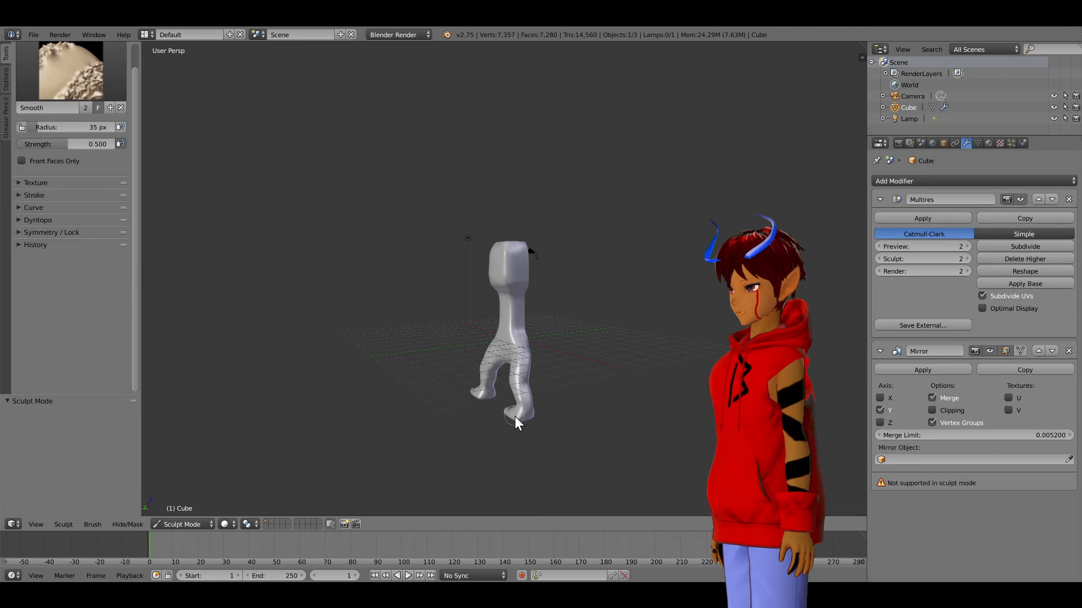
pyautogui.moveTo(502, 309); pyautogui.dragTo(516, 309, button='middle')
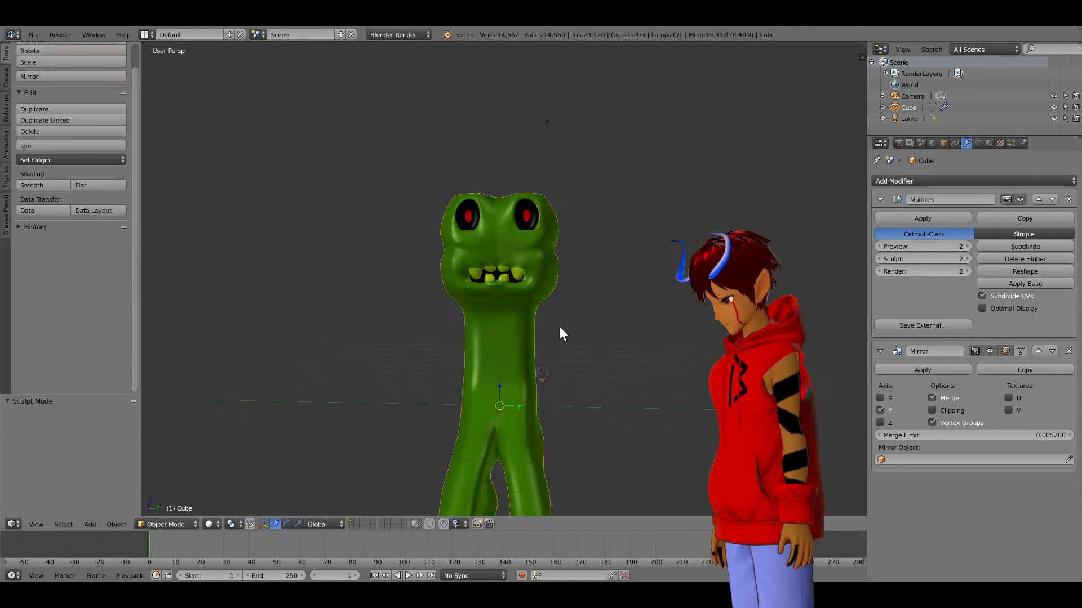
# Step: Add a texture to the green body material and set its influence colour to bright green, R 0.011, G 1, B 0
pyautogui.scroll(-3, 549, 331)
pyautogui.moveTo(547, 349); pyautogui.dragTo(569, 338, button='middle')
pyautogui.click(990, 141)
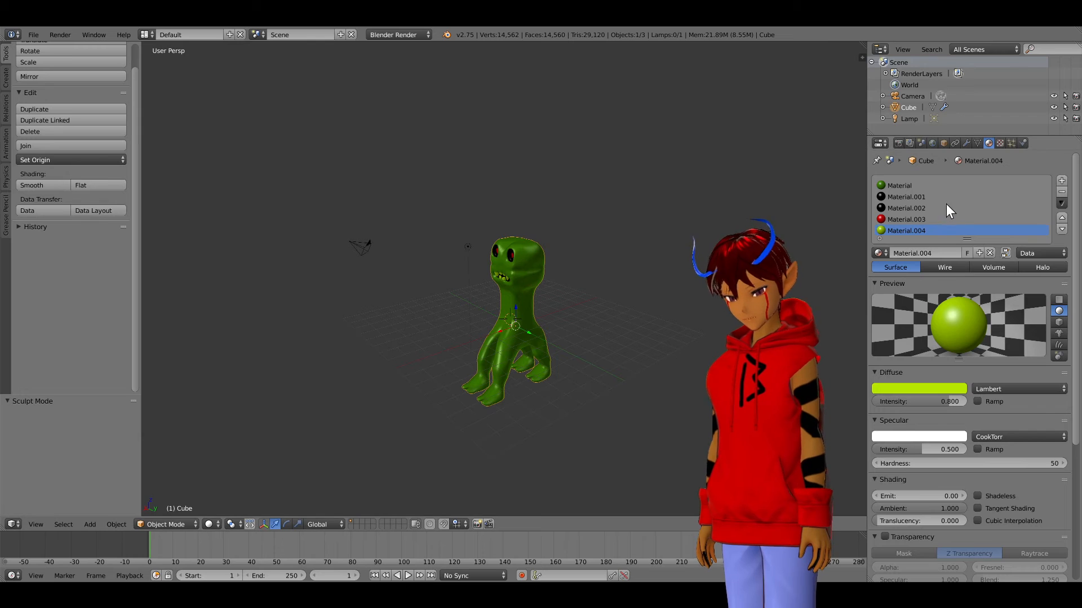
pyautogui.click(911, 184)
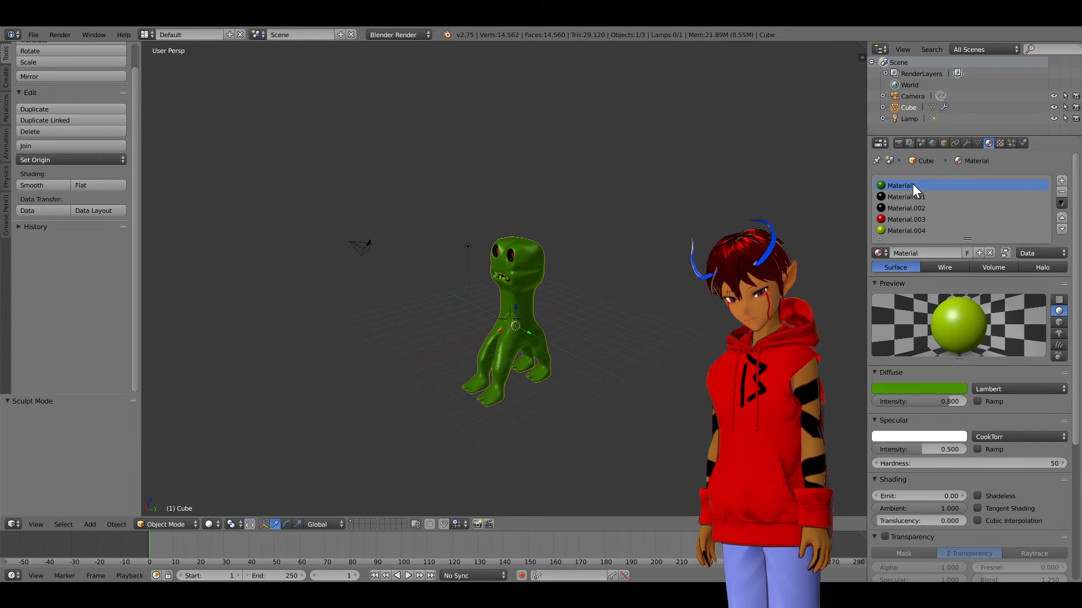
pyautogui.click(998, 144)
pyautogui.scroll(-1, 971, 523)
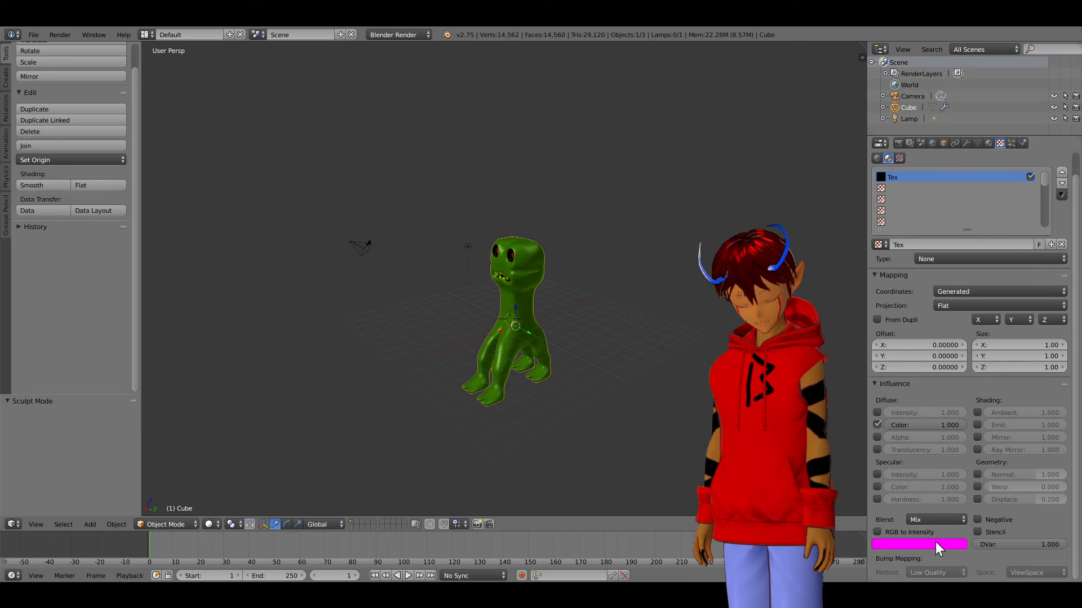
pyautogui.click(952, 545)
pyautogui.moveTo(919, 434); pyautogui.dragTo(877, 427)
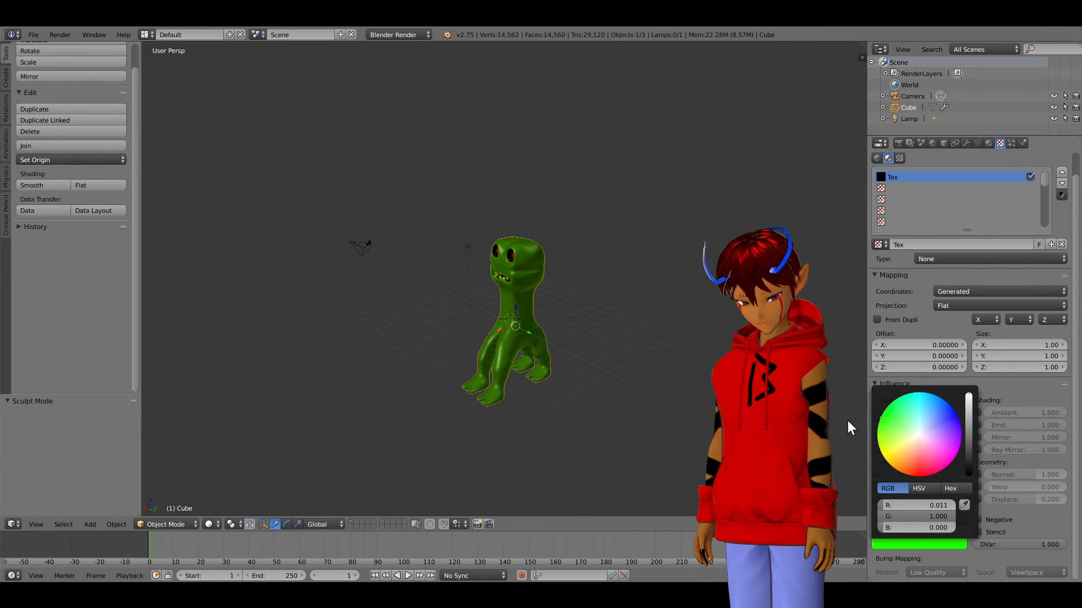
# Step: Make the body texture a Musgrave type and preview the creature with Rendered viewport shading
pyautogui.click(983, 293)
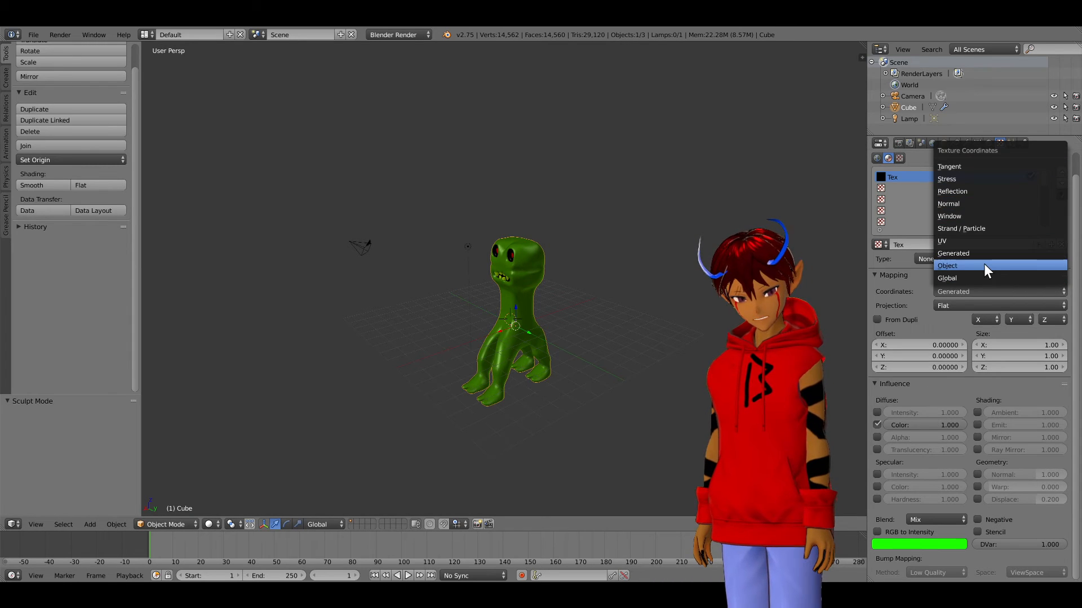
pyautogui.click(926, 259)
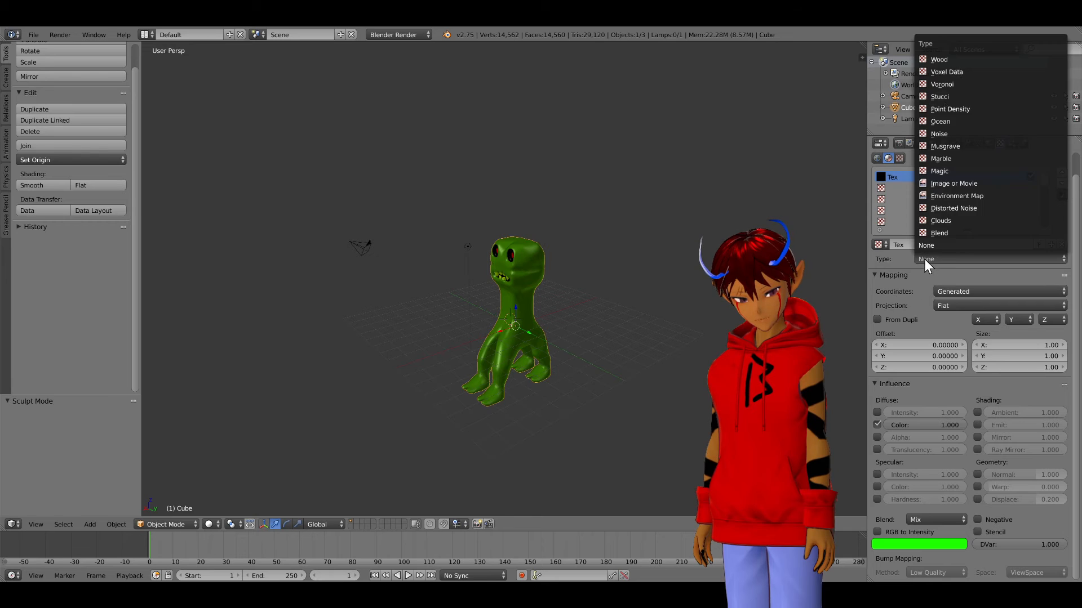
pyautogui.click(953, 147)
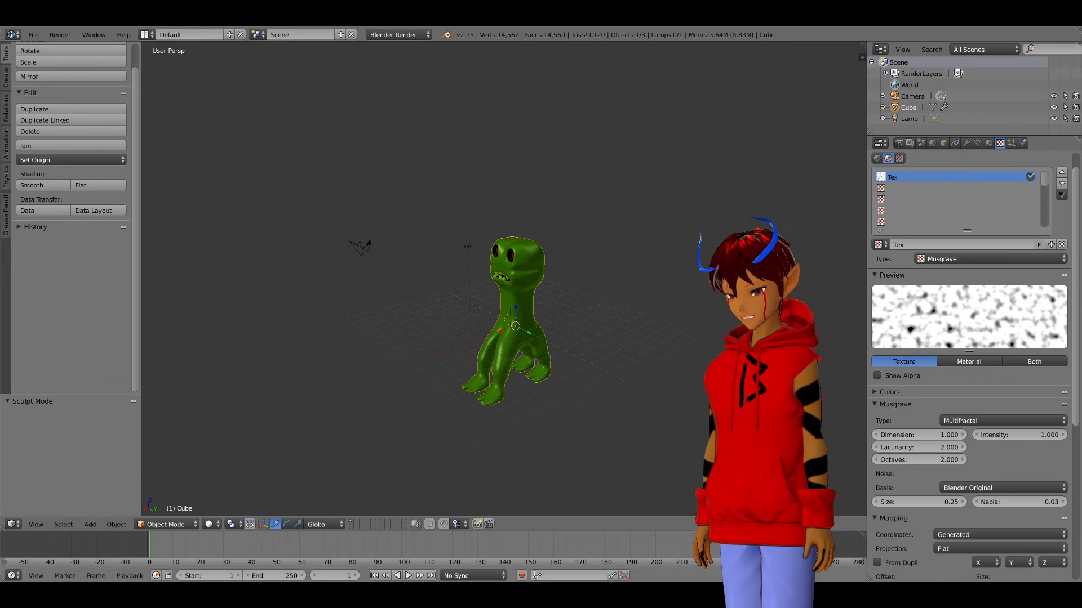
pyautogui.click(209, 524)
pyautogui.click(249, 457)
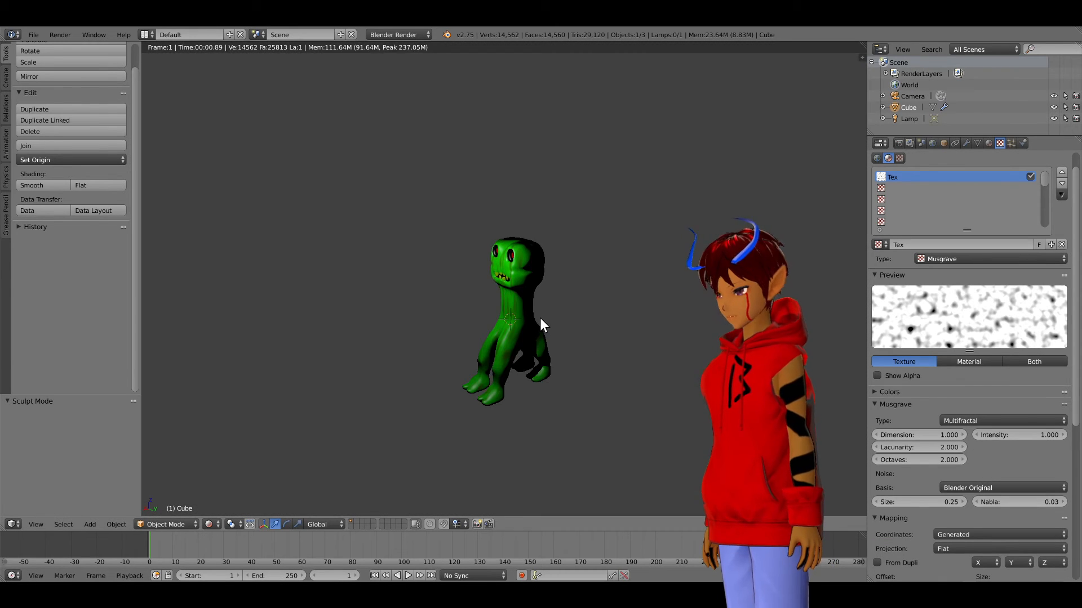
pyautogui.scroll(2, 529, 314)
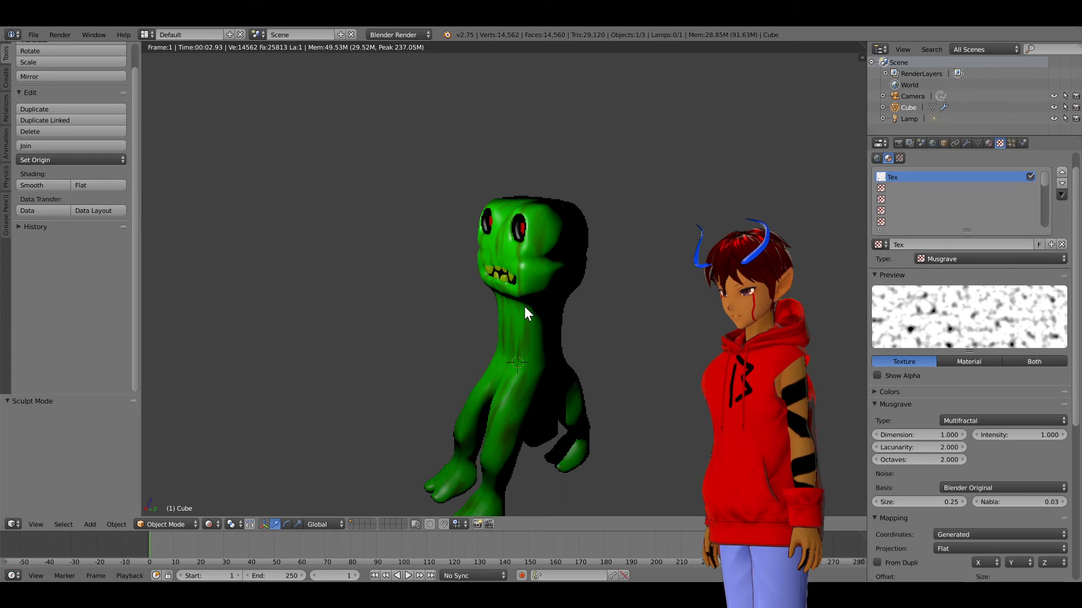
pyautogui.scroll(2, 546, 305)
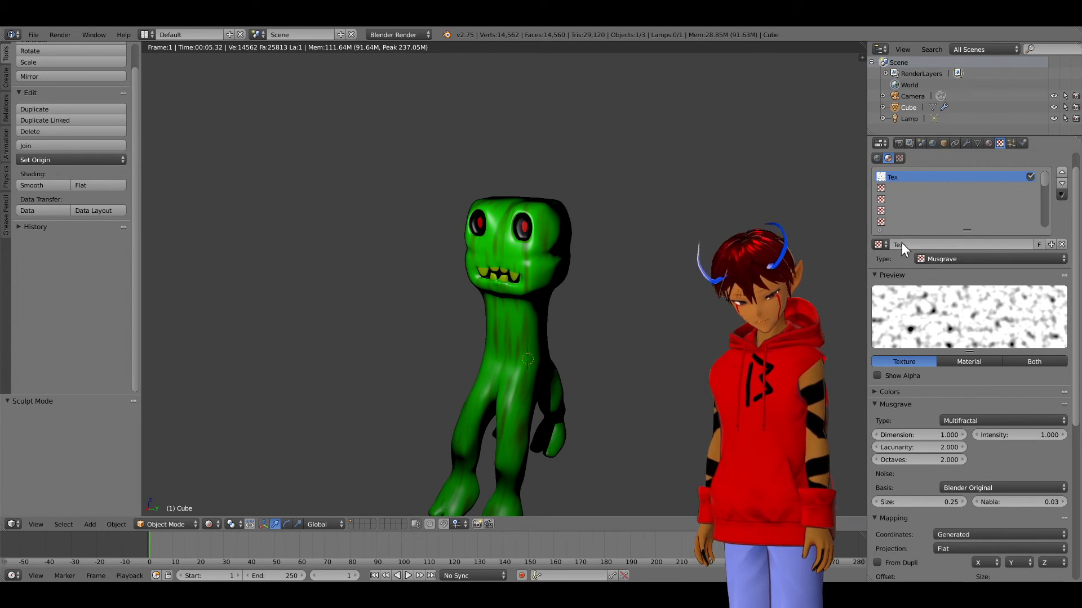
# Step: Map the Musgrave texture with Normal coordinates and Sphere projection, and check the pattern on the rendered creature
pyautogui.click(986, 143)
pyautogui.click(1000, 143)
pyautogui.click(980, 512)
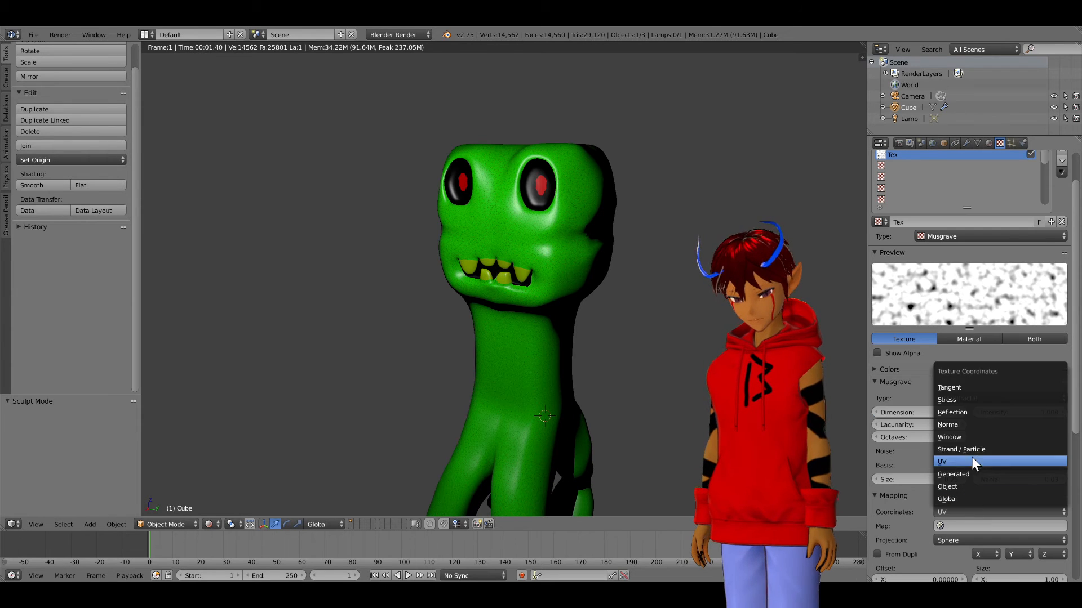
pyautogui.click(973, 427)
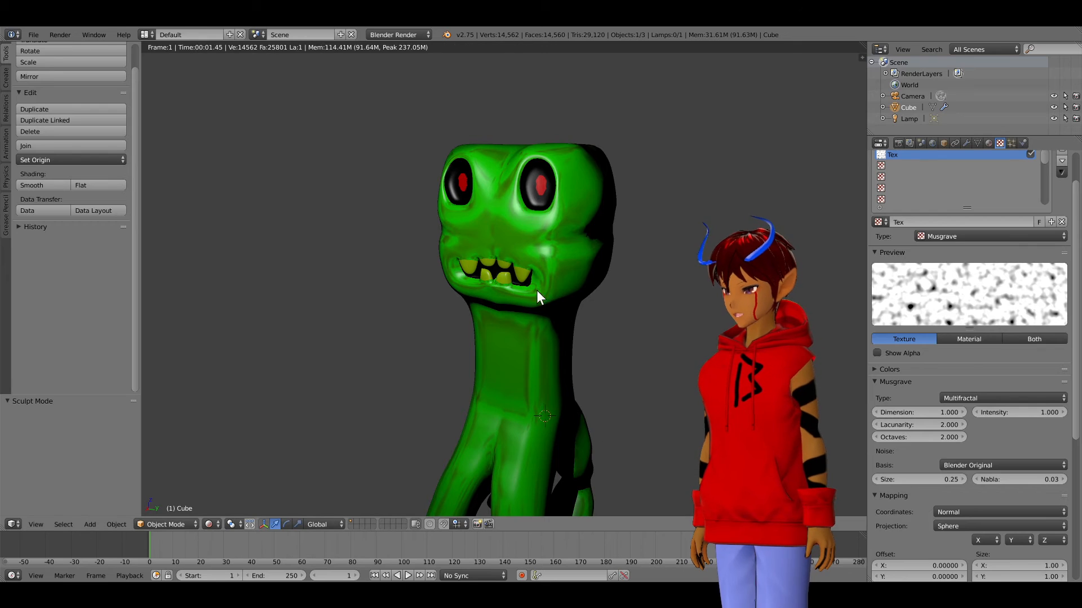
pyautogui.moveTo(544, 296); pyautogui.dragTo(517, 283, button='middle')
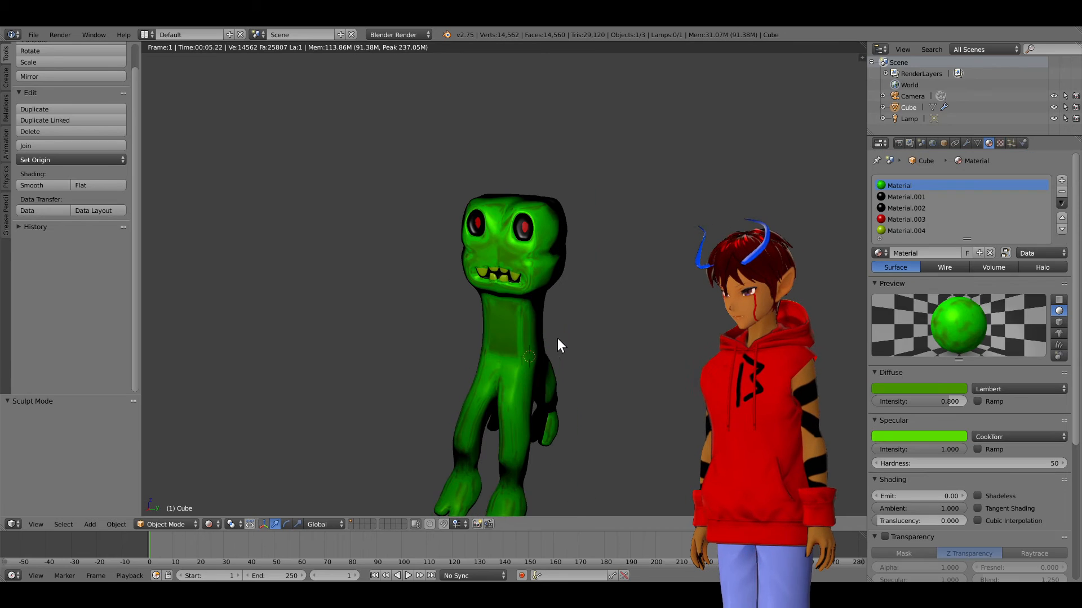
pyautogui.scroll(-1, 557, 337)
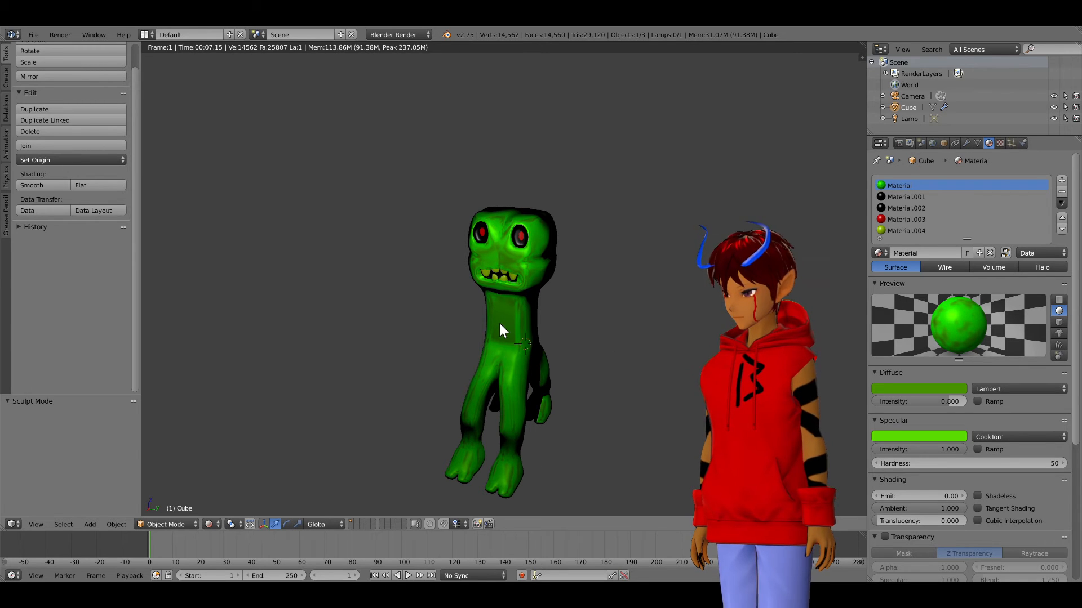
# Step: Return the viewport to Solid shading and assign the yellow-green Material.004 to the toenail faces on the feet
pyautogui.click(210, 524)
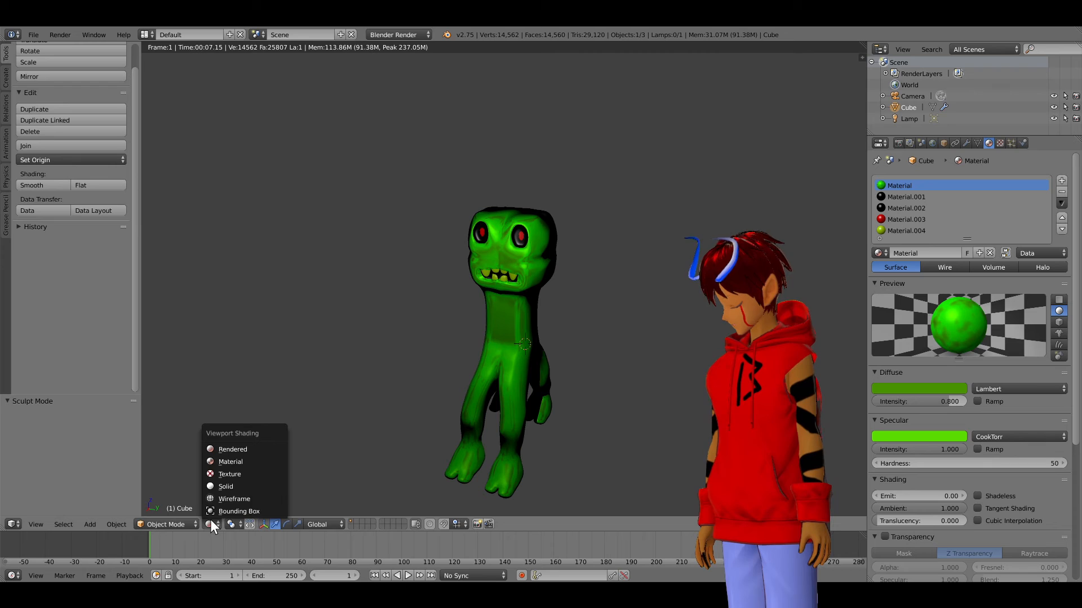
pyautogui.click(227, 485)
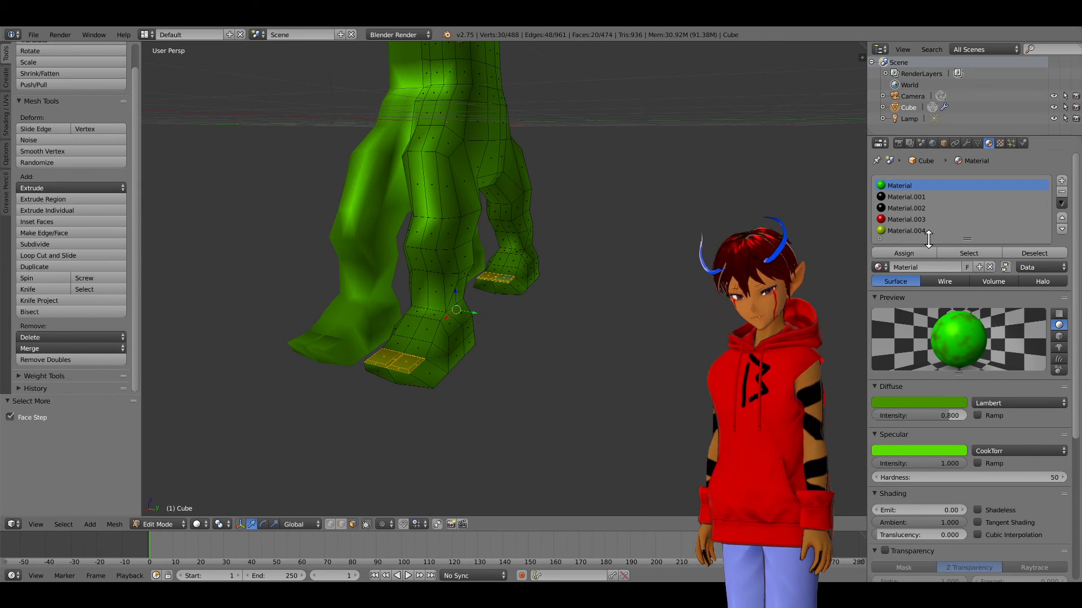
pyautogui.click(932, 229)
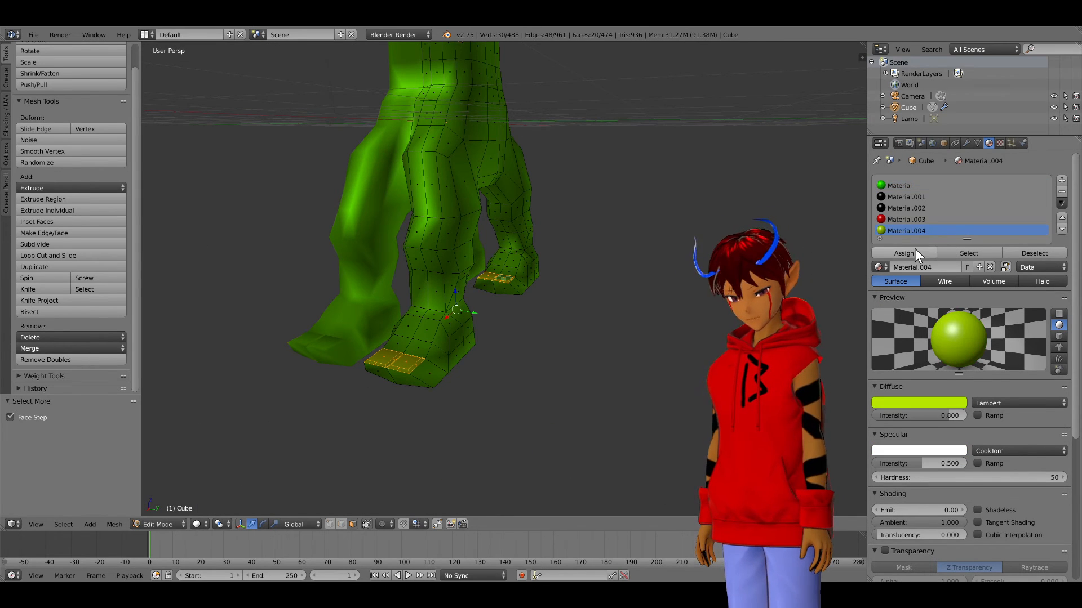
pyautogui.click(916, 250)
pyautogui.press('Tab')
pyautogui.moveTo(620, 295); pyautogui.dragTo(558, 336, button='middle')
pyautogui.press('Tab')
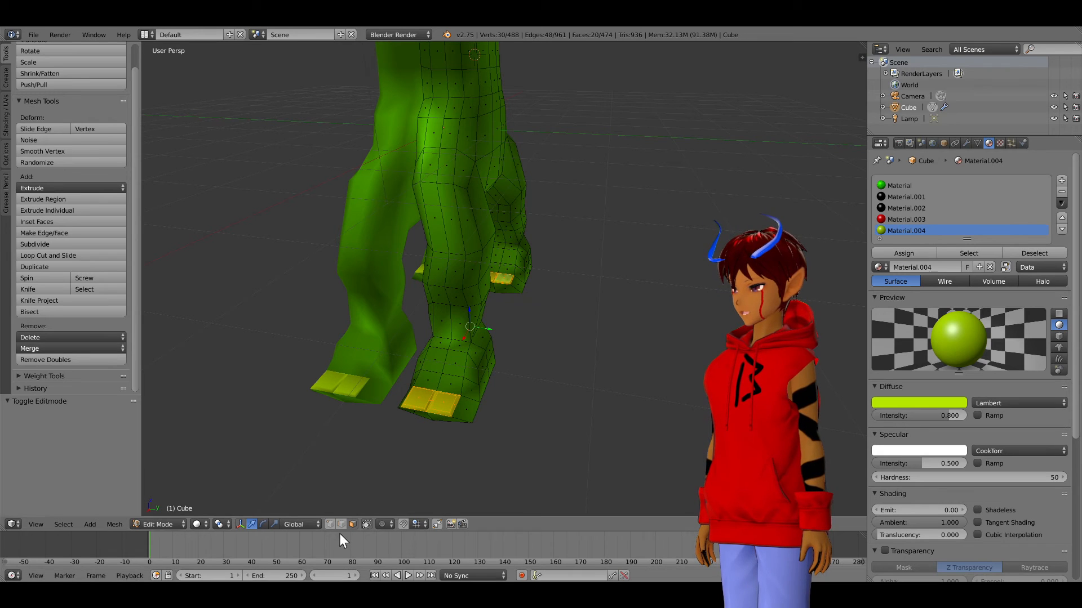
# Step: Select the middle edges between the toenails on the feet, shift them along the X axis, and return to Object Mode
pyautogui.rightClick(442, 416)
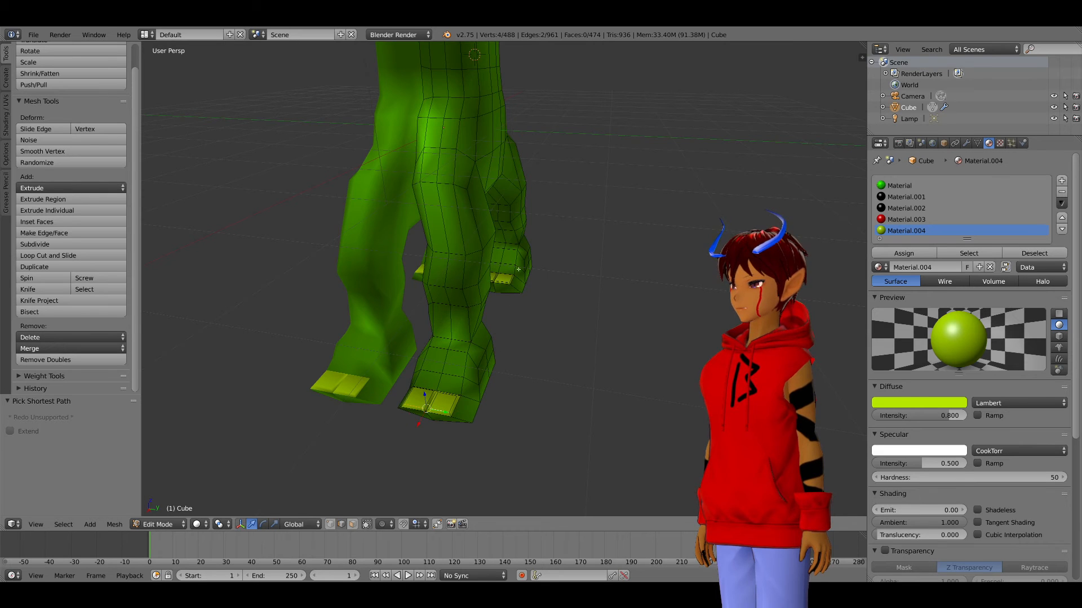
pyautogui.moveTo(512, 277); pyautogui.dragTo(501, 280, button='middle')
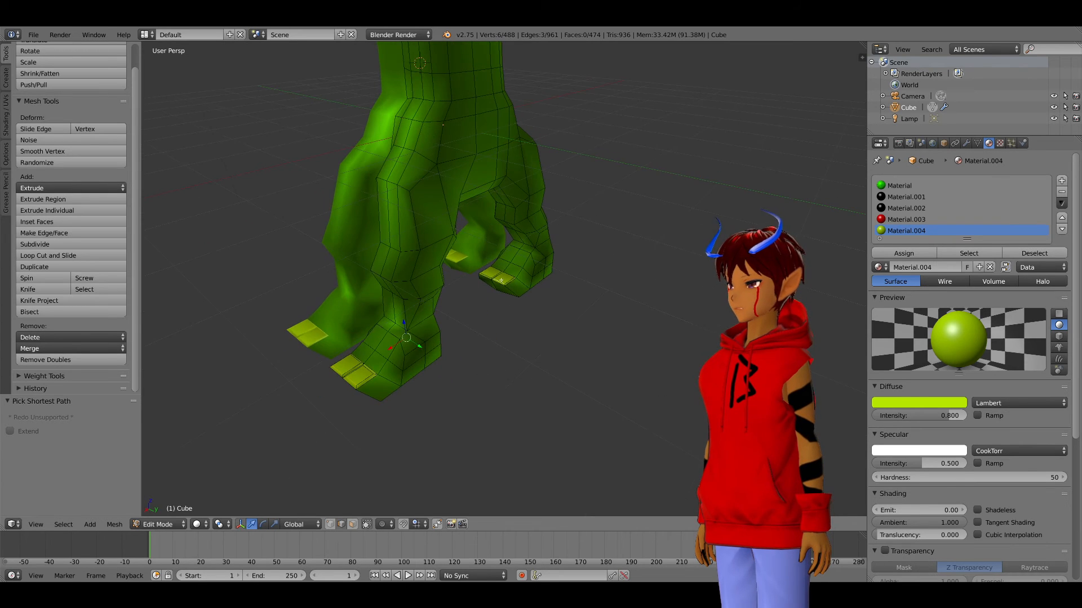
pyautogui.press('g')
pyautogui.press('x')
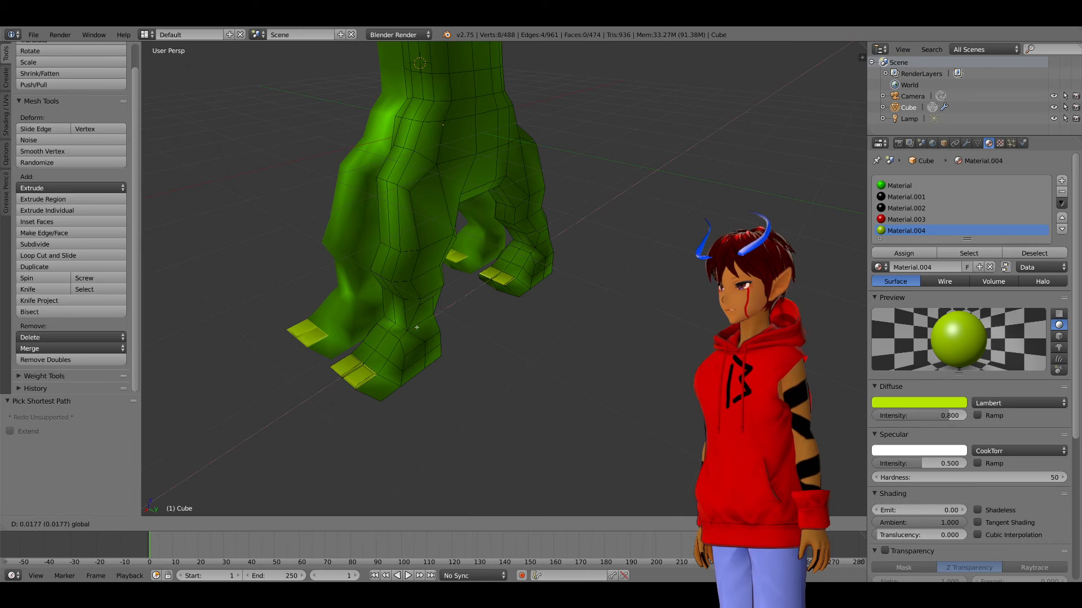
pyautogui.click(403, 338)
pyautogui.press('Tab')
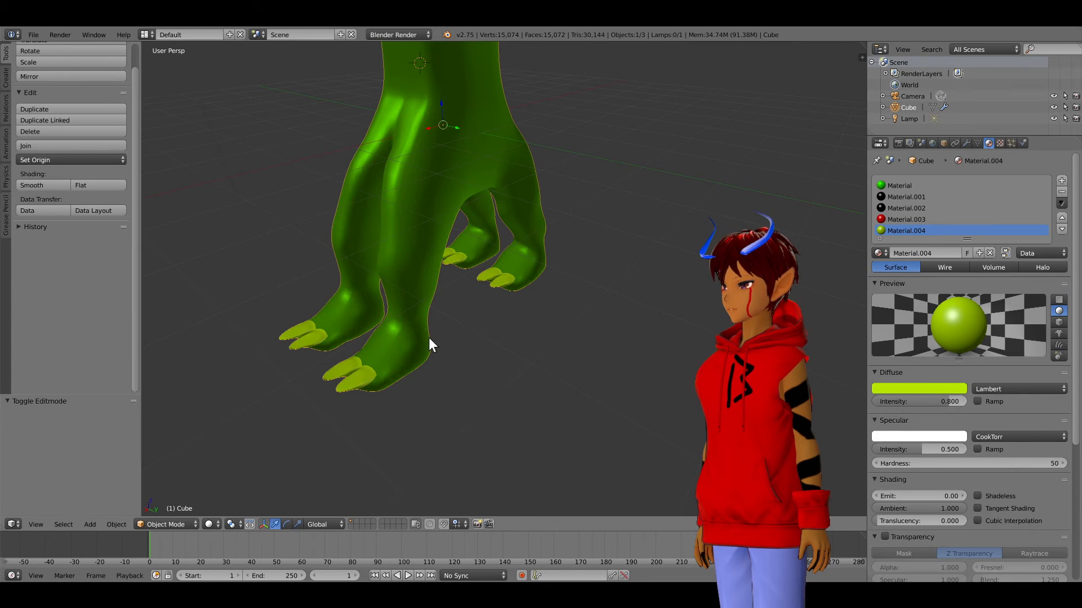
pyautogui.moveTo(435, 341); pyautogui.dragTo(468, 249, button='middle')
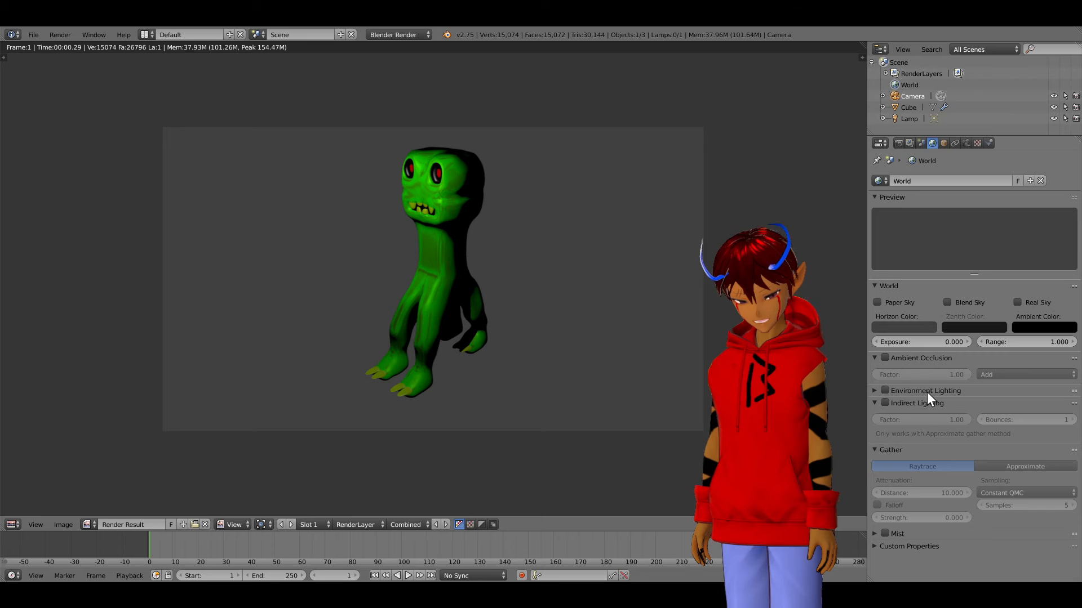
# Step: Enable white Environment Lighting for the world and render the creature to check how it is lit
pyautogui.click(885, 390)
pyautogui.click(874, 391)
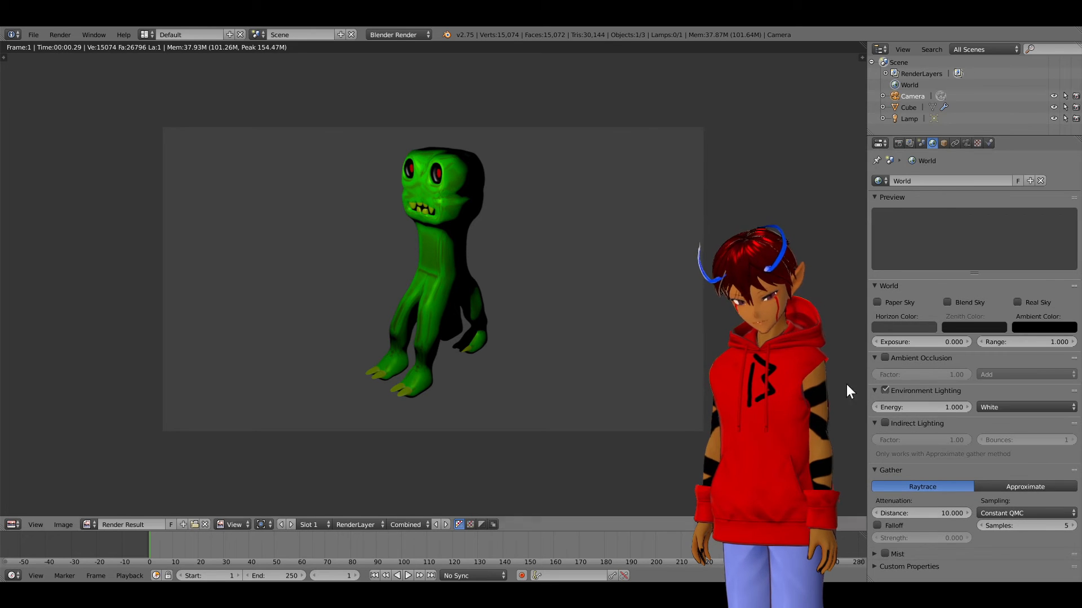
pyautogui.press('F12')
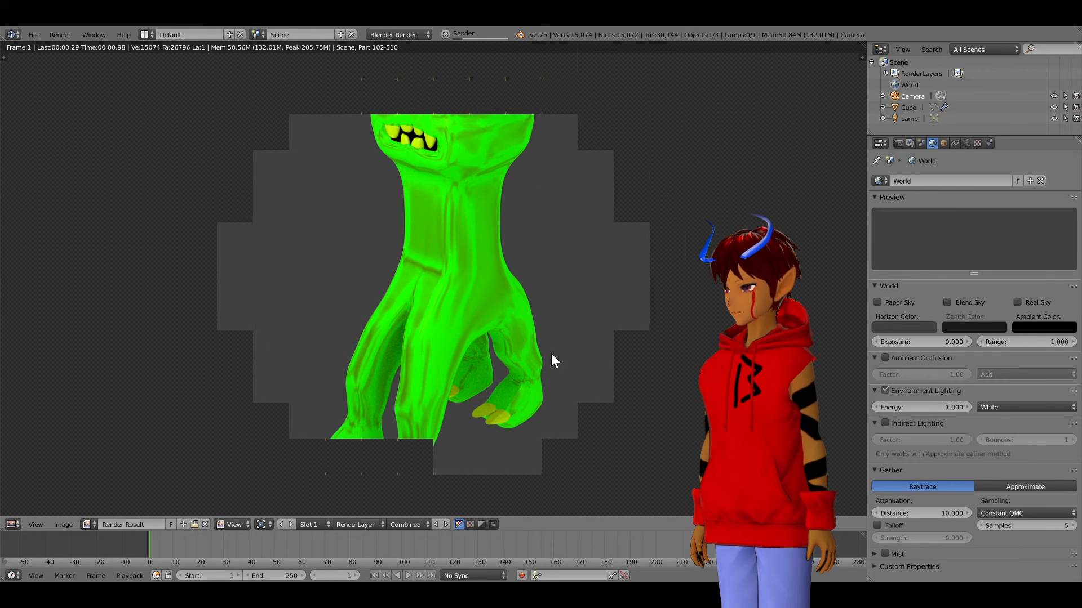
pyautogui.scroll(-6, 509, 262)
pyautogui.scroll(2, 512, 272)
pyautogui.scroll(2, 514, 273)
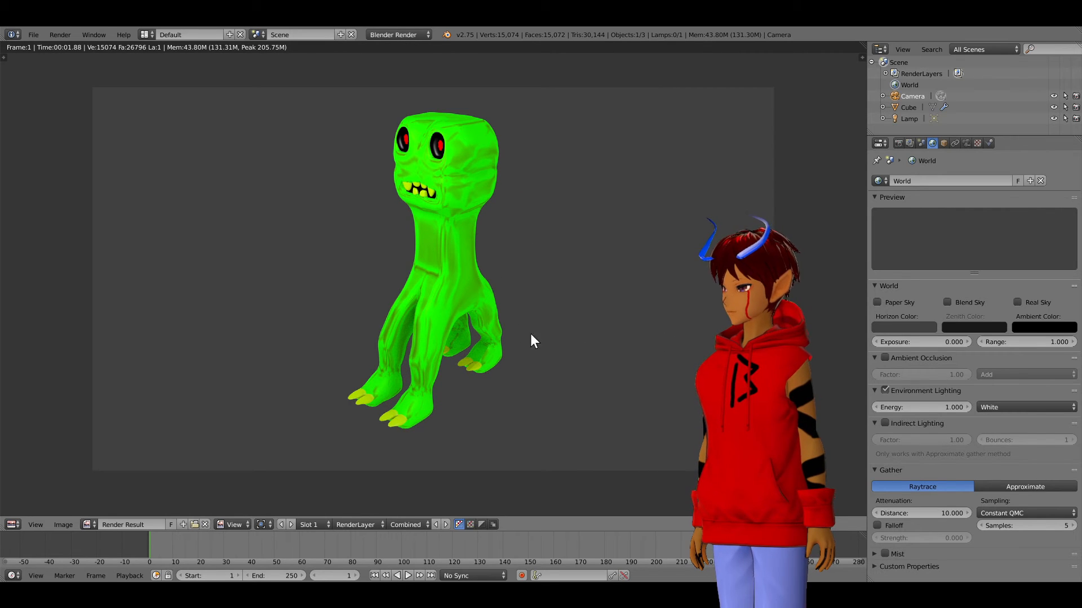
# Step: Reduce the Environment Lighting energy, render the creature again, and return to the 3D view
pyautogui.click(918, 406)
pyautogui.write('.21')
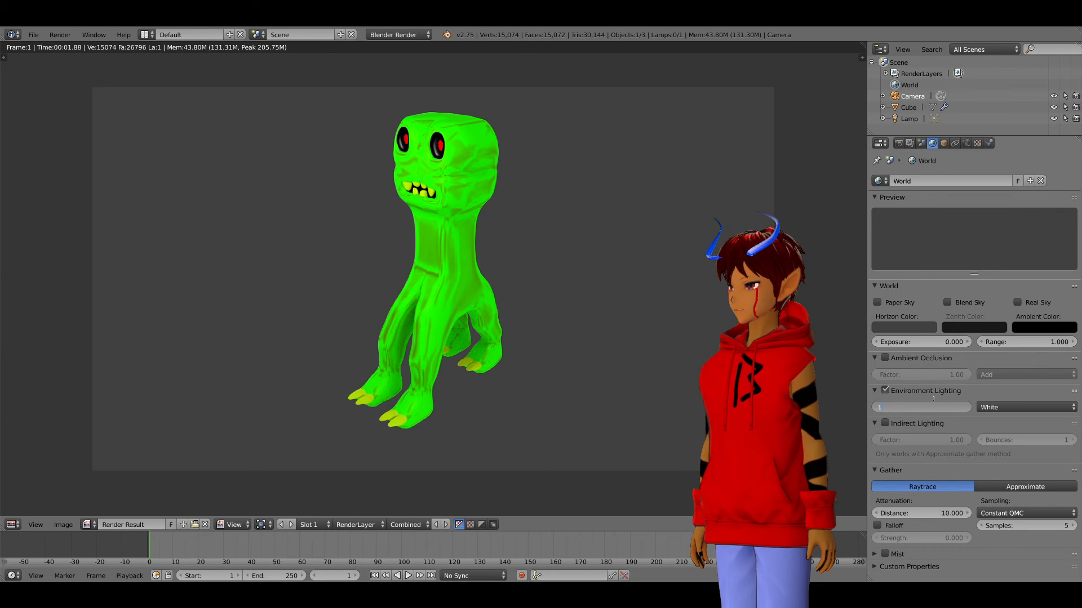
pyautogui.press('F12')
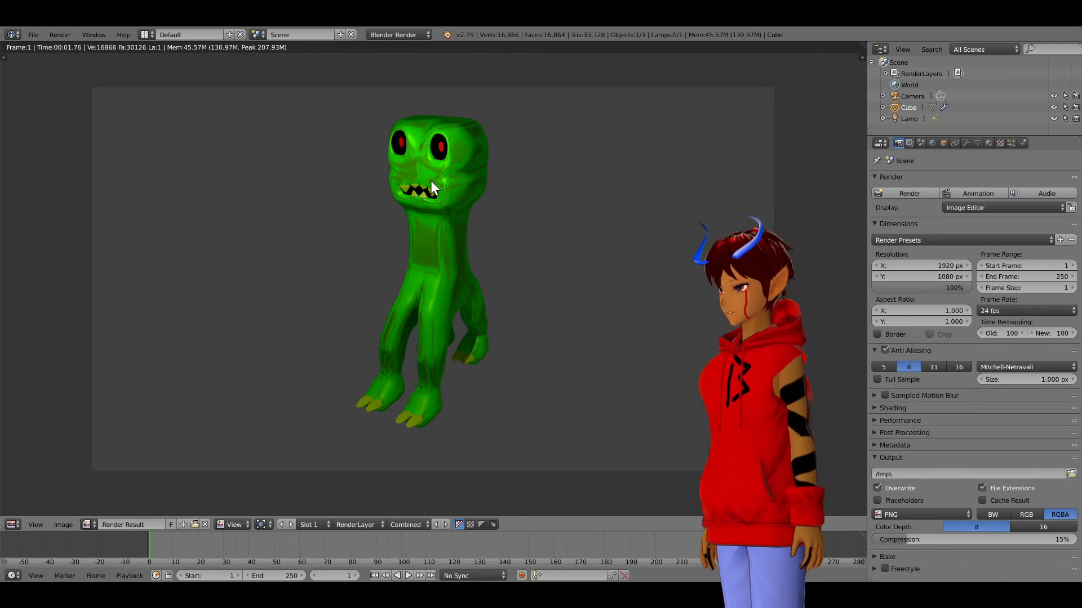
pyautogui.press('Escape')
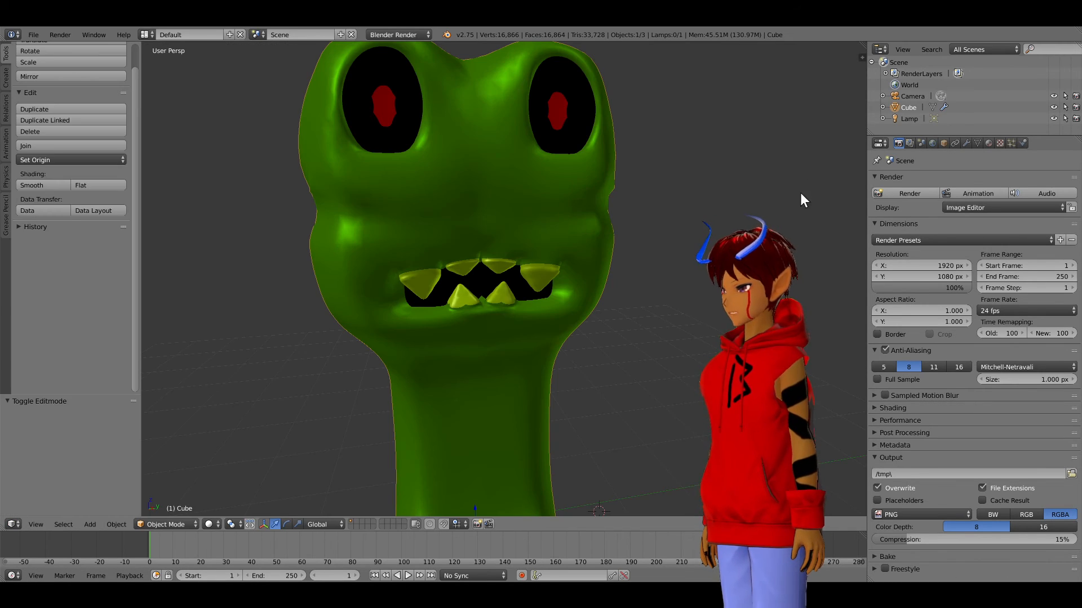
# Step: Select the green body material and bring up its Musgrave texture's noise, mapping and influence settings
pyautogui.moveTo(809, 180); pyautogui.dragTo(739, 277, button='middle')
pyautogui.scroll(-8, 739, 220)
pyautogui.moveTo(558, 327); pyautogui.dragTo(577, 290, button='middle')
pyautogui.click(989, 144)
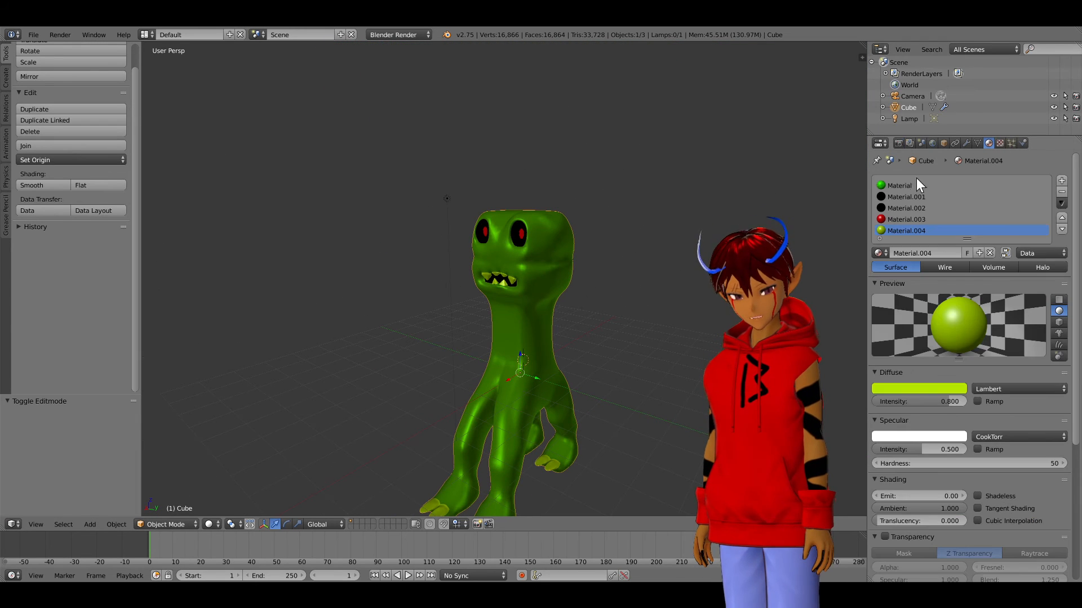
pyautogui.moveTo(580, 334); pyautogui.dragTo(578, 345, button='middle')
pyautogui.click(1006, 190)
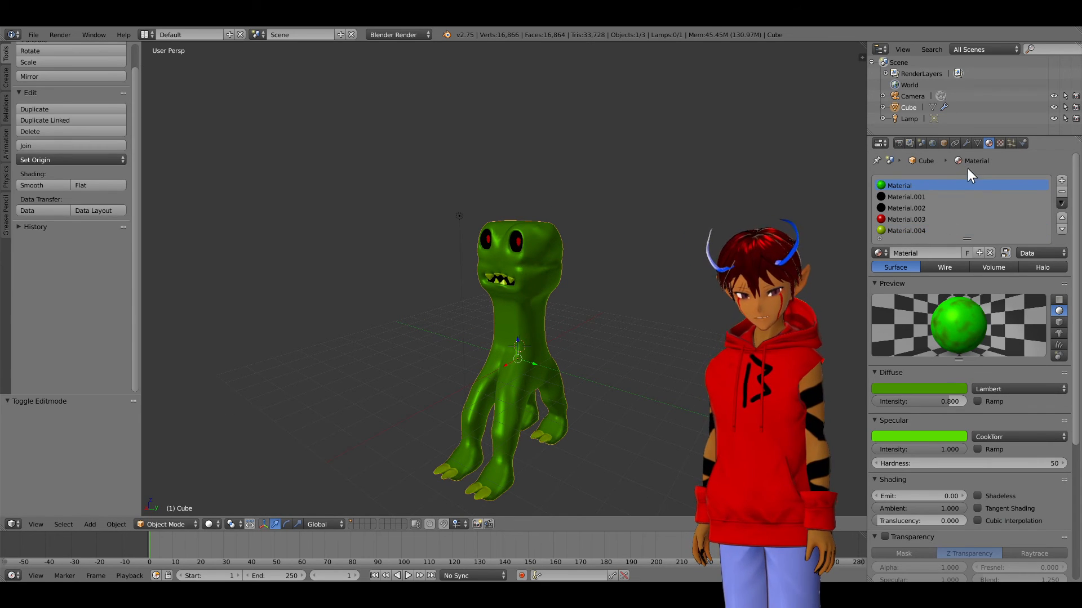
pyautogui.click(999, 144)
pyautogui.scroll(-2, 958, 309)
pyautogui.scroll(-3, 957, 360)
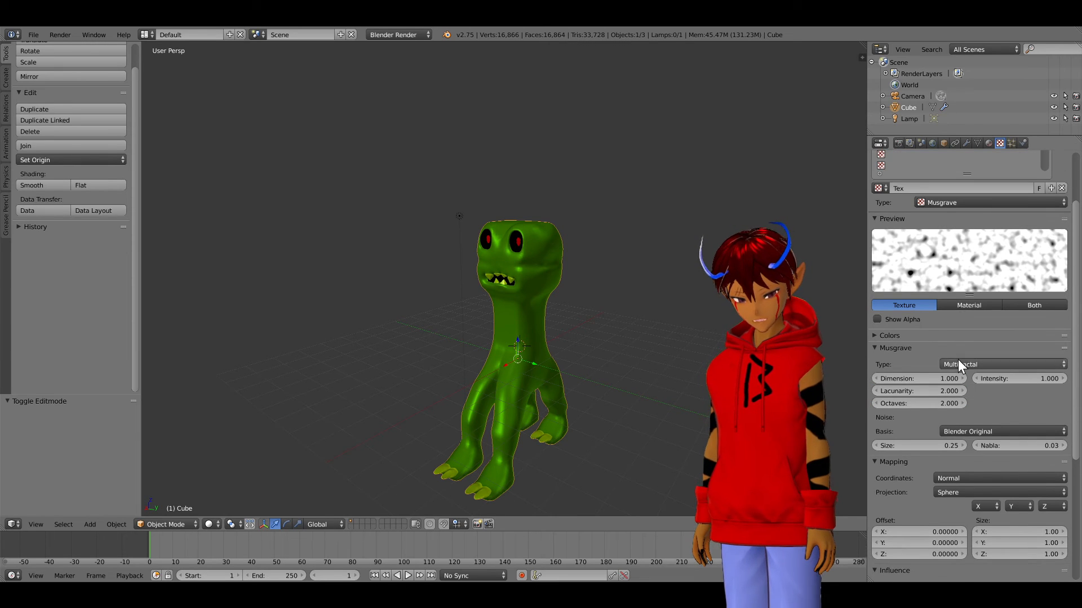
pyautogui.scroll(-7, 963, 352)
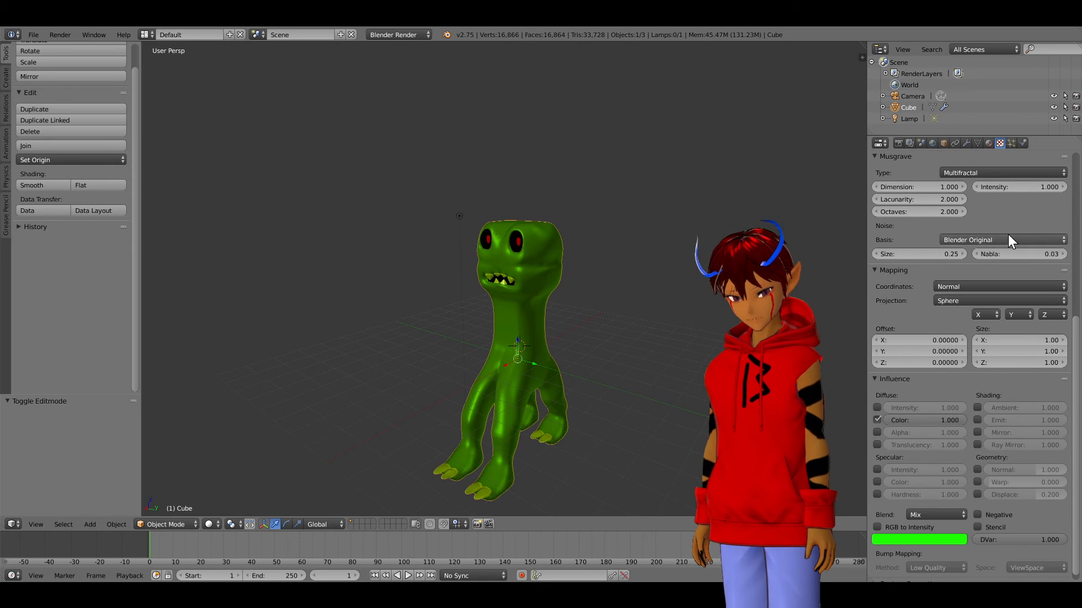
pyautogui.scroll(6, 1008, 235)
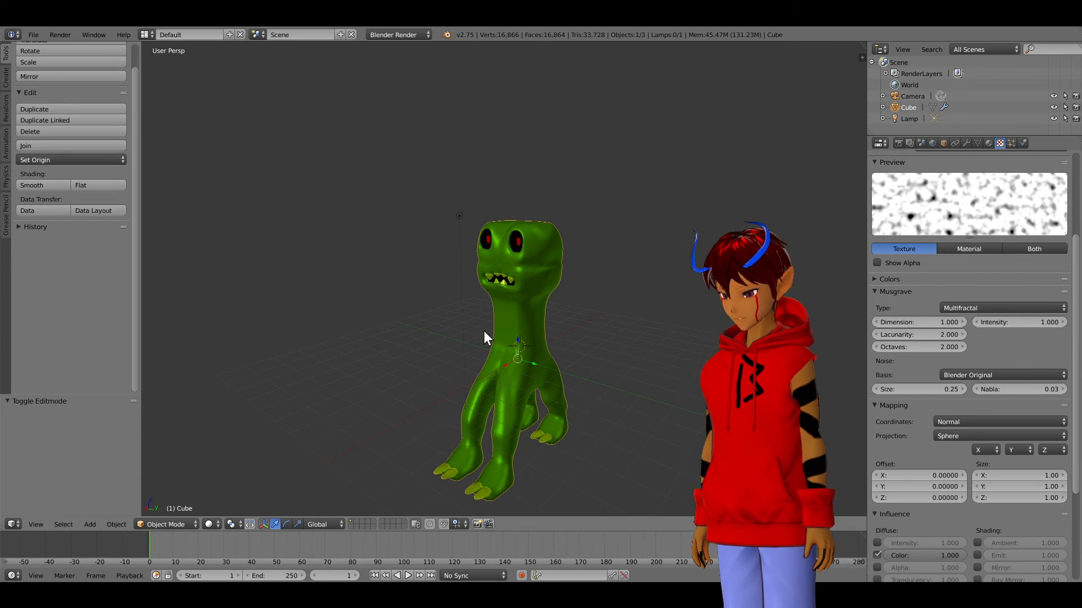
pyautogui.scroll(-1, 965, 317)
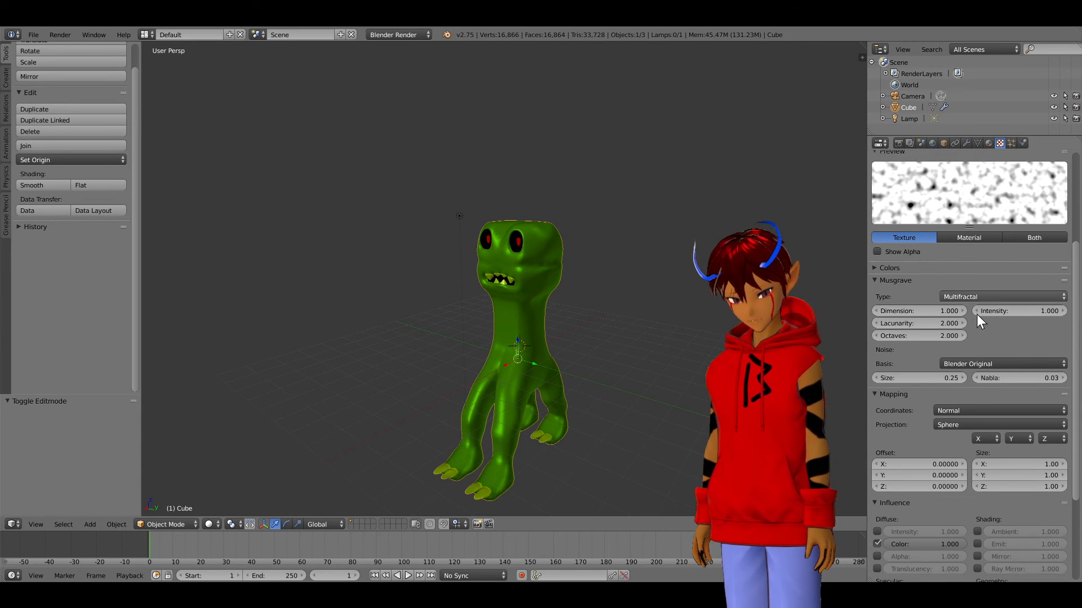
# Step: Try Stress coordinates for the body texture and preview the creature with Rendered viewport shading
pyautogui.click(971, 400)
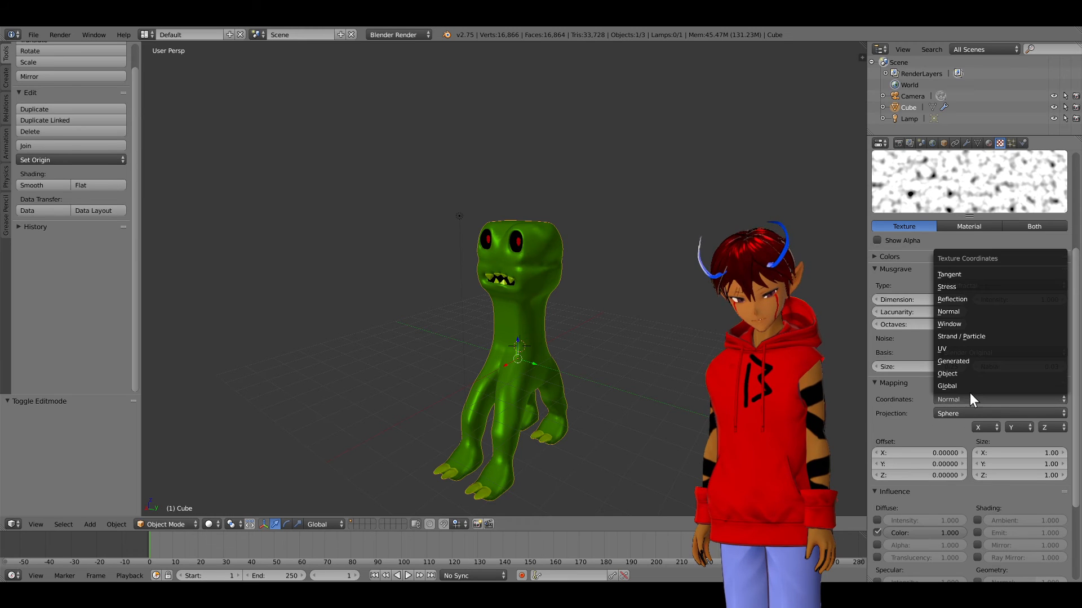
pyautogui.click(966, 288)
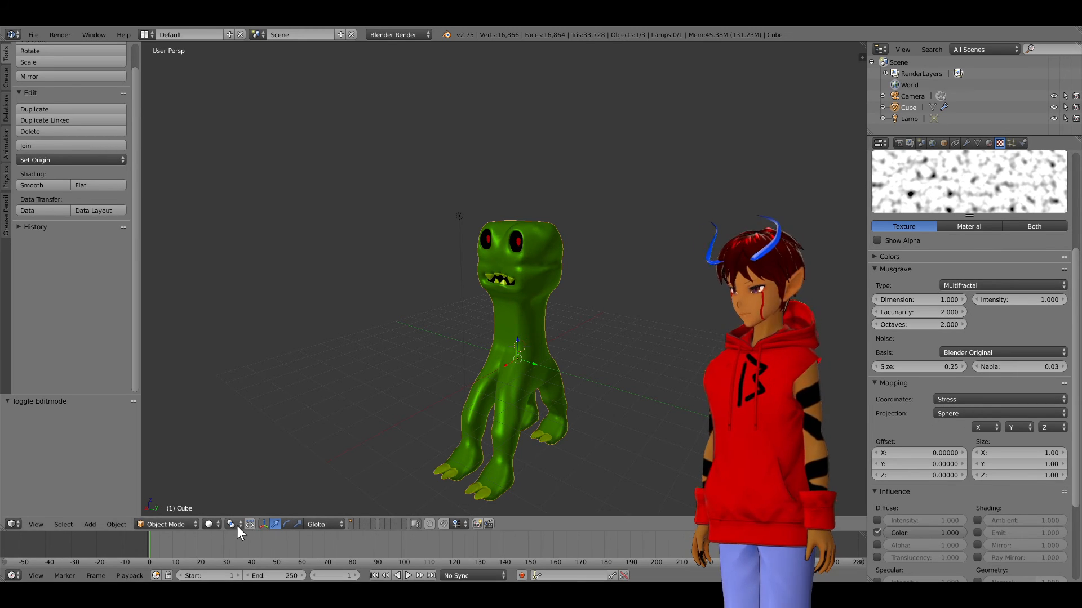
pyautogui.click(211, 524)
pyautogui.click(242, 449)
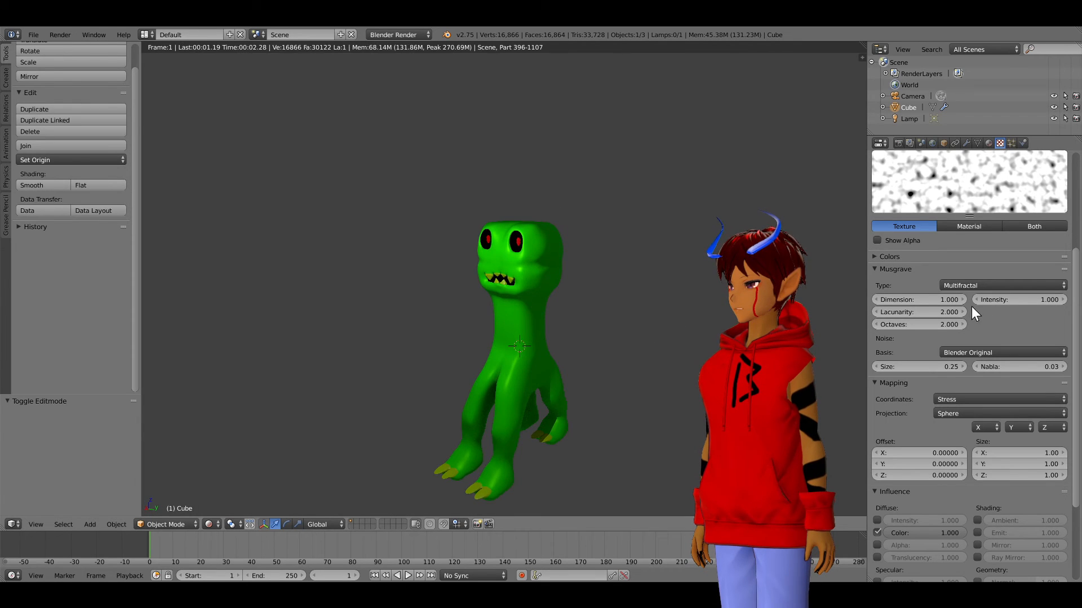
# Step: Try UV coordinates for the body texture, and settle on Object coordinates
pyautogui.click(963, 399)
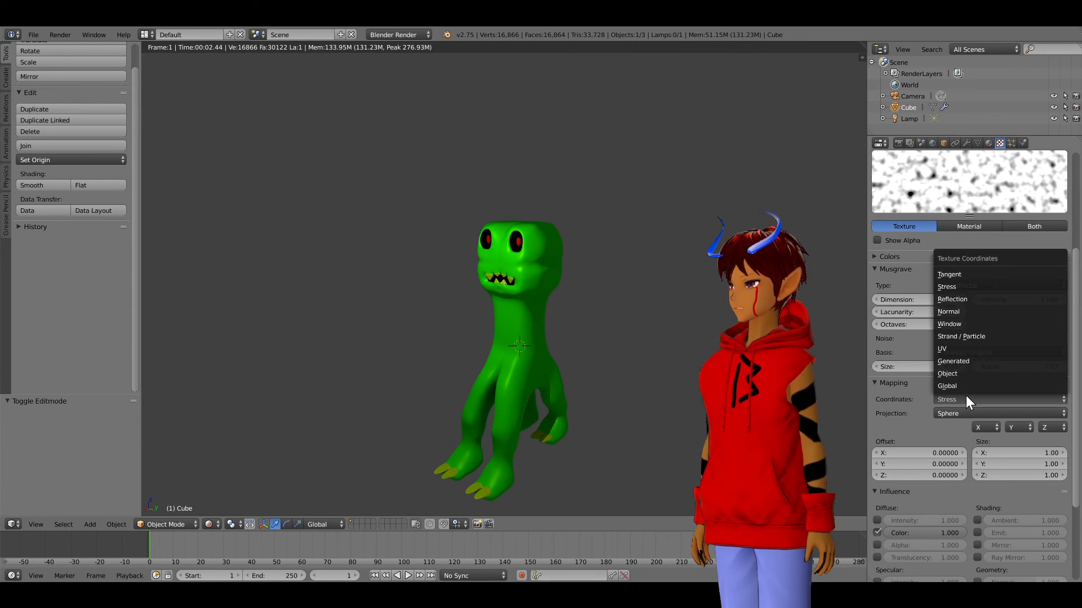
pyautogui.click(952, 359)
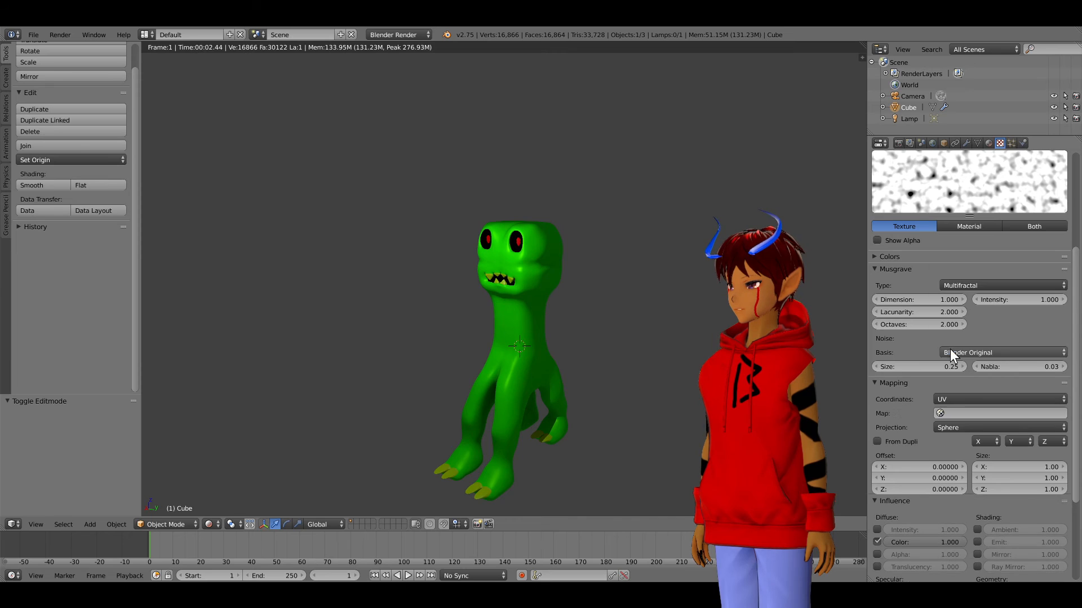
pyautogui.click(971, 399)
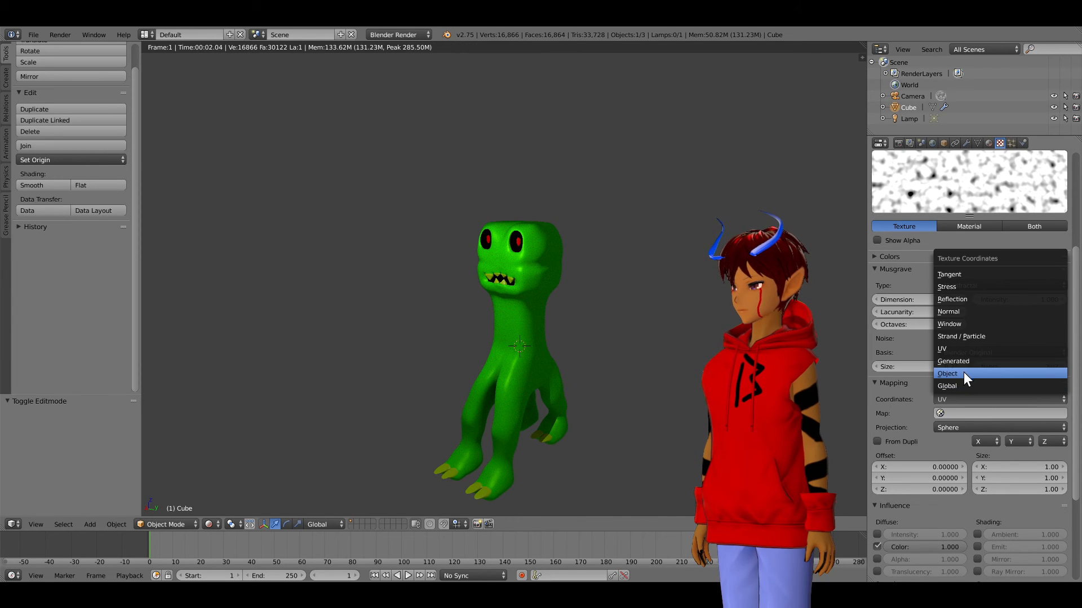
pyautogui.click(963, 372)
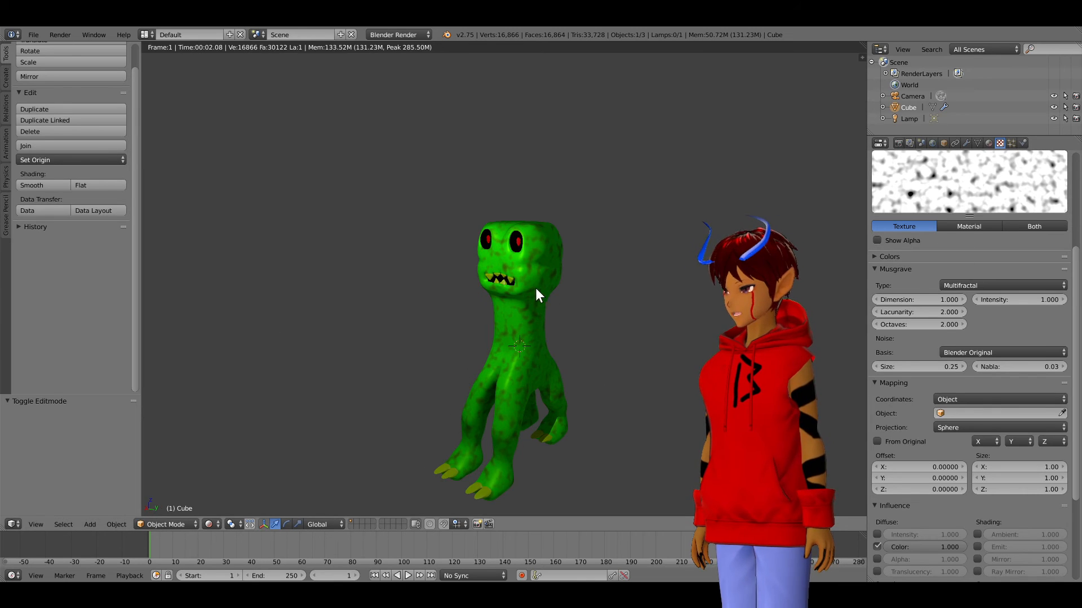
# Step: Change the body texture type to Clouds with Hard noise, trying Color before settling on Grayscale
pyautogui.scroll(3, 1051, 278)
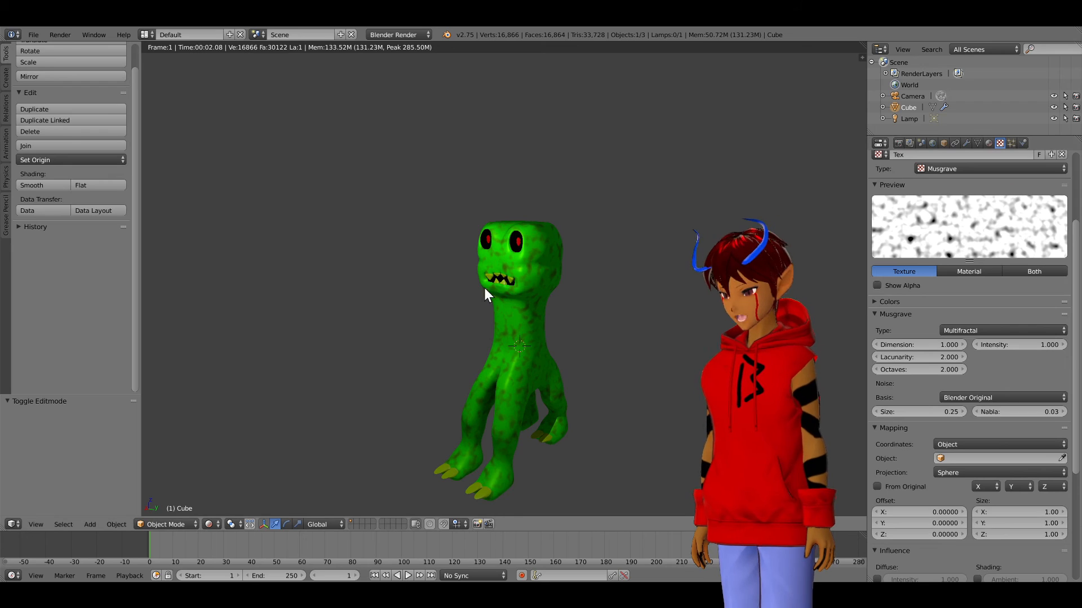
pyautogui.scroll(3, 968, 228)
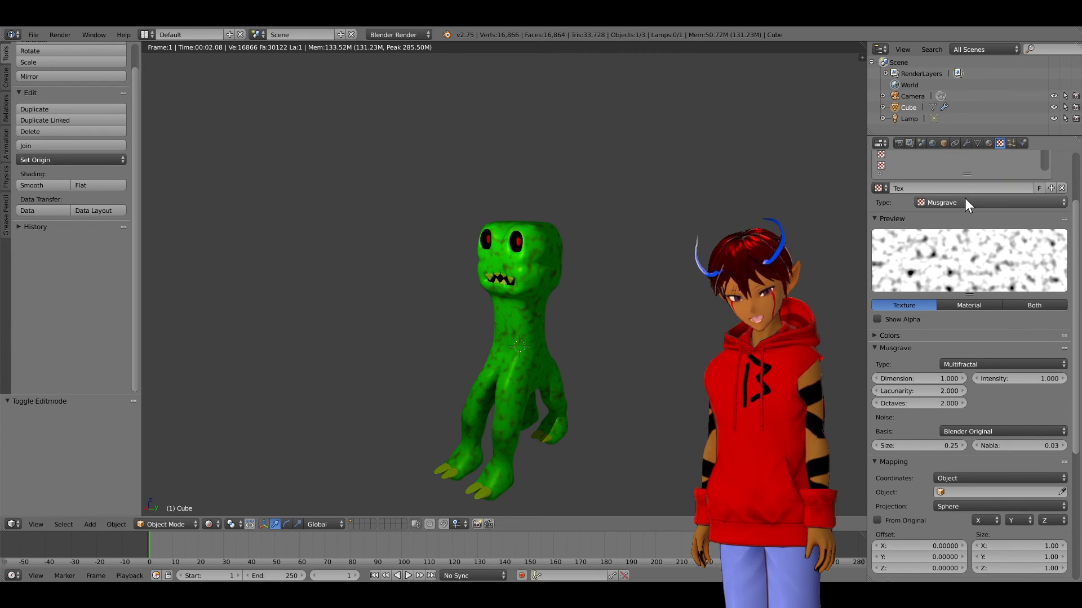
pyautogui.click(964, 202)
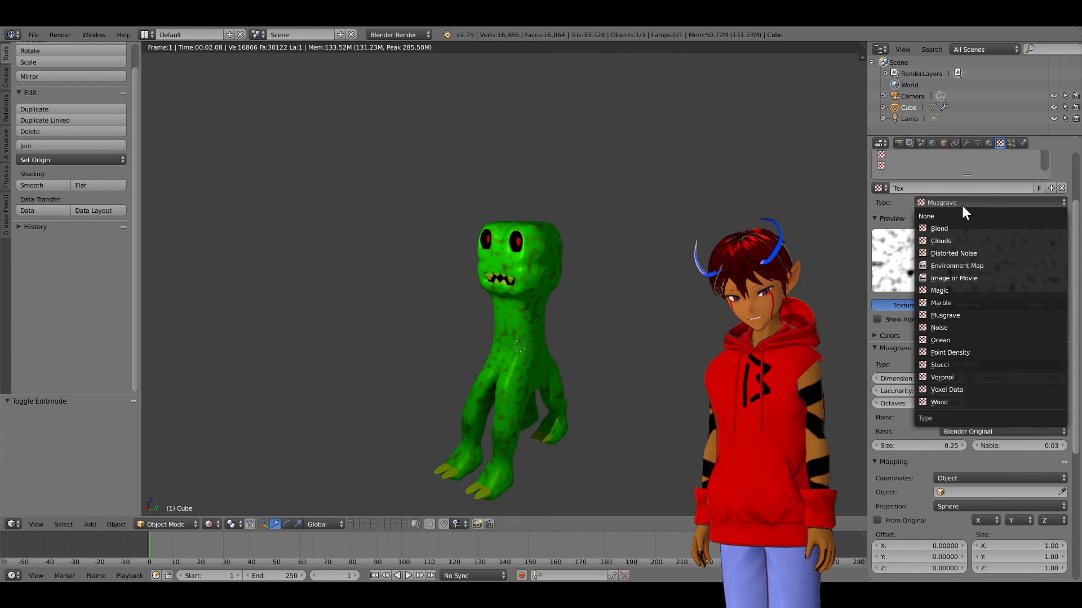
pyautogui.click(966, 241)
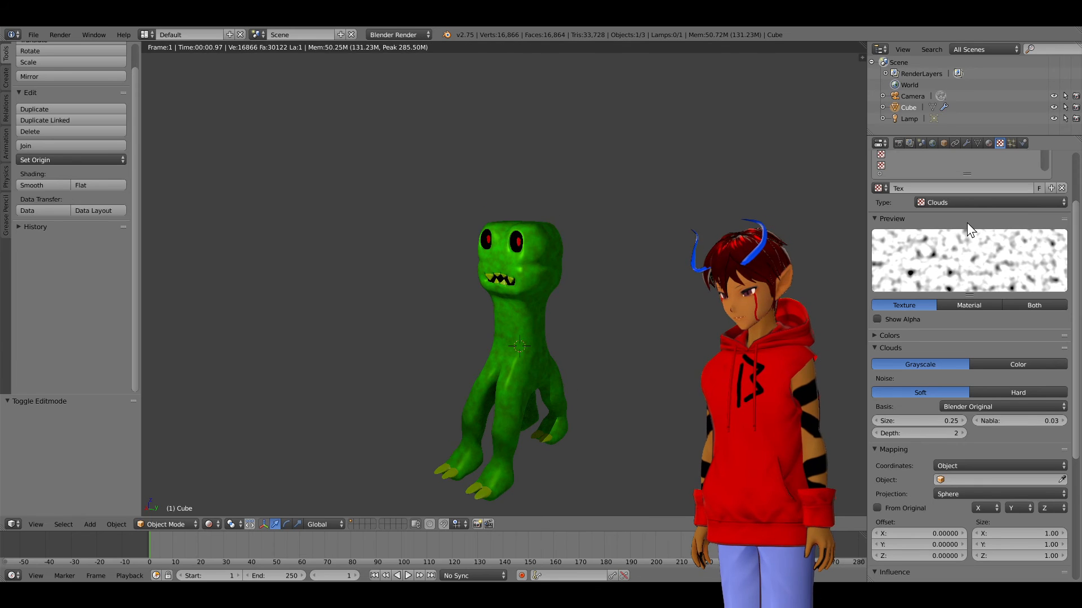
pyautogui.click(1001, 391)
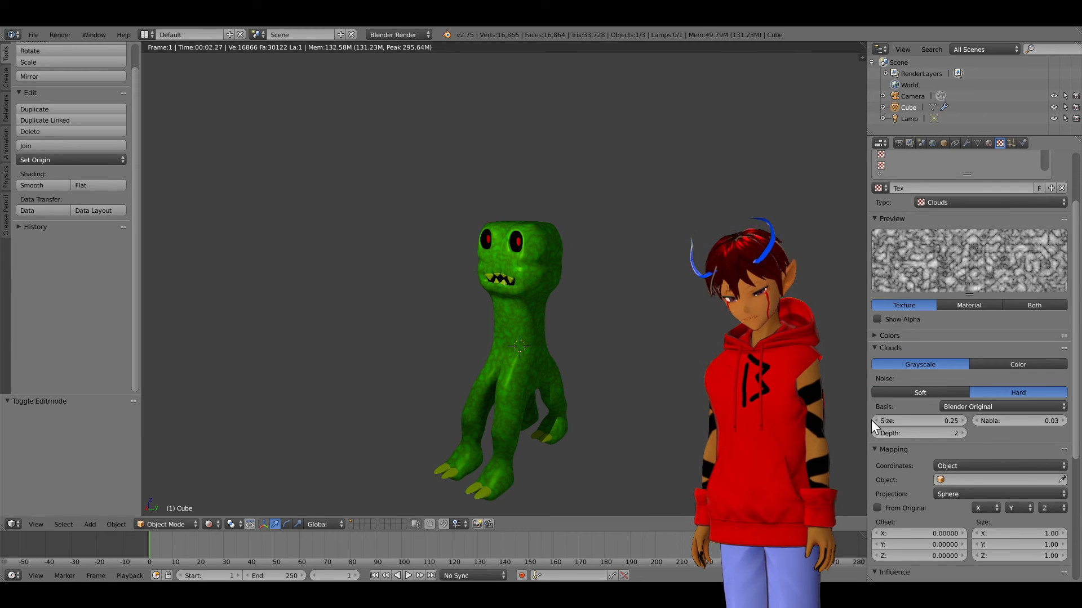
pyautogui.click(982, 362)
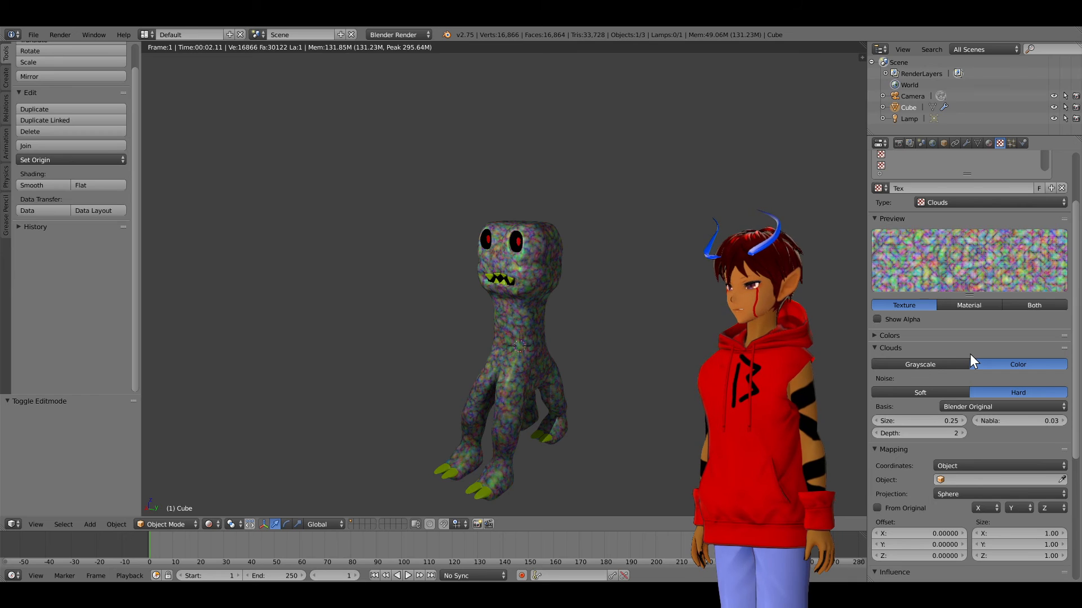
pyautogui.click(958, 366)
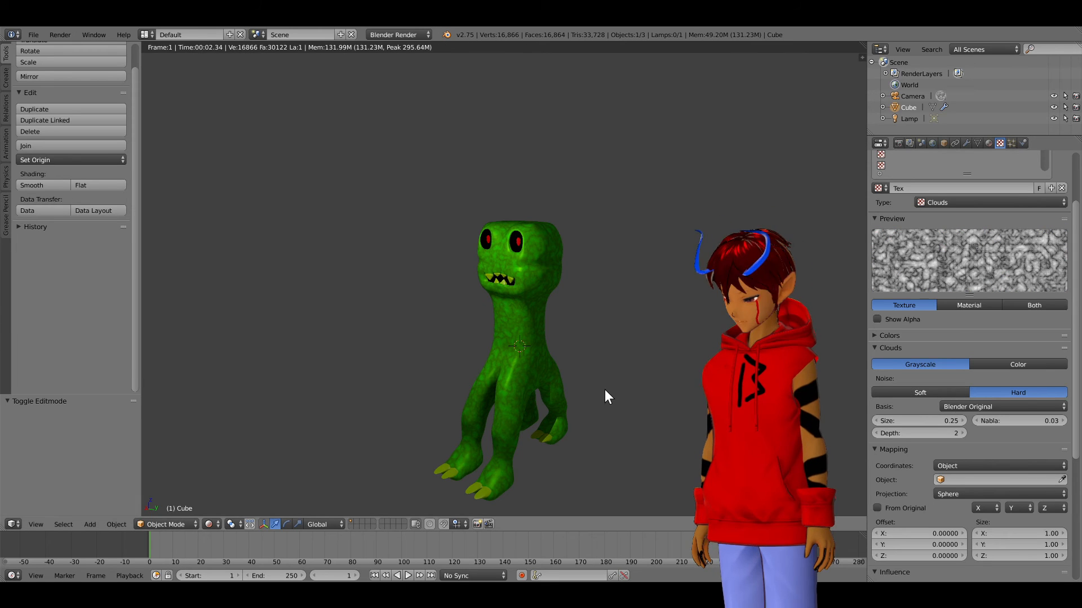
# Step: Return the viewport to Solid shading and view the creature face-on in the Right view
pyautogui.click(539, 306)
pyautogui.click(207, 524)
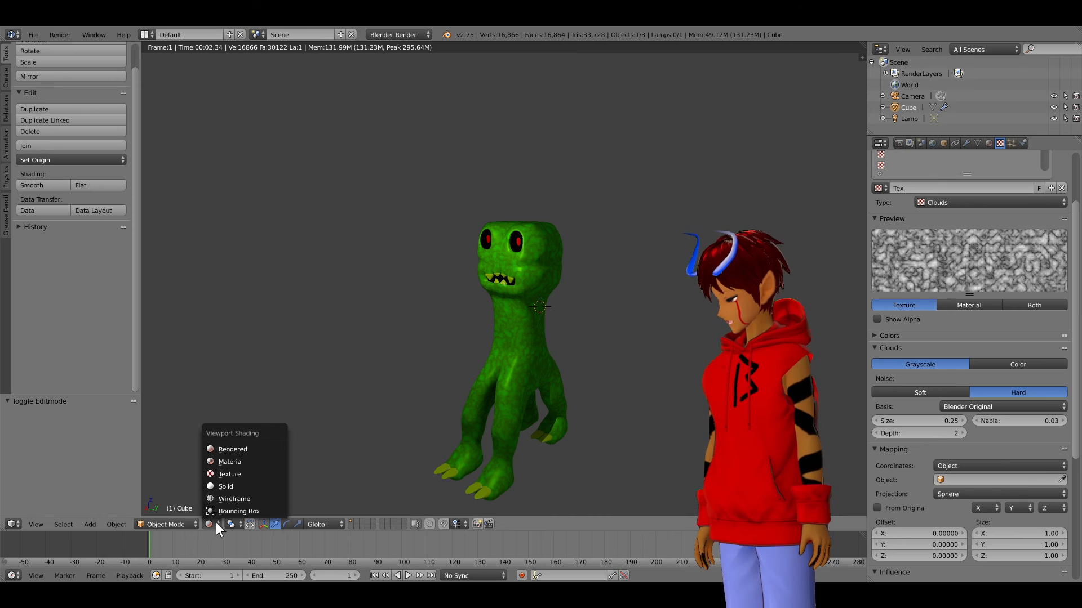
pyautogui.click(227, 488)
pyautogui.moveTo(569, 228); pyautogui.dragTo(546, 302, button='middle')
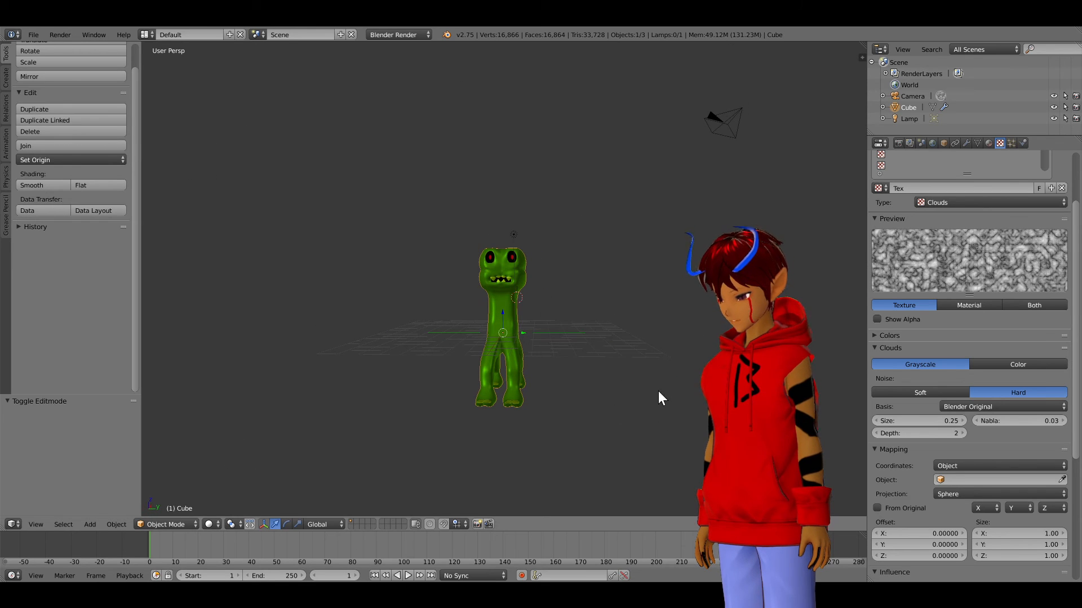
pyautogui.moveTo(601, 379); pyautogui.dragTo(441, 319, button='middle')
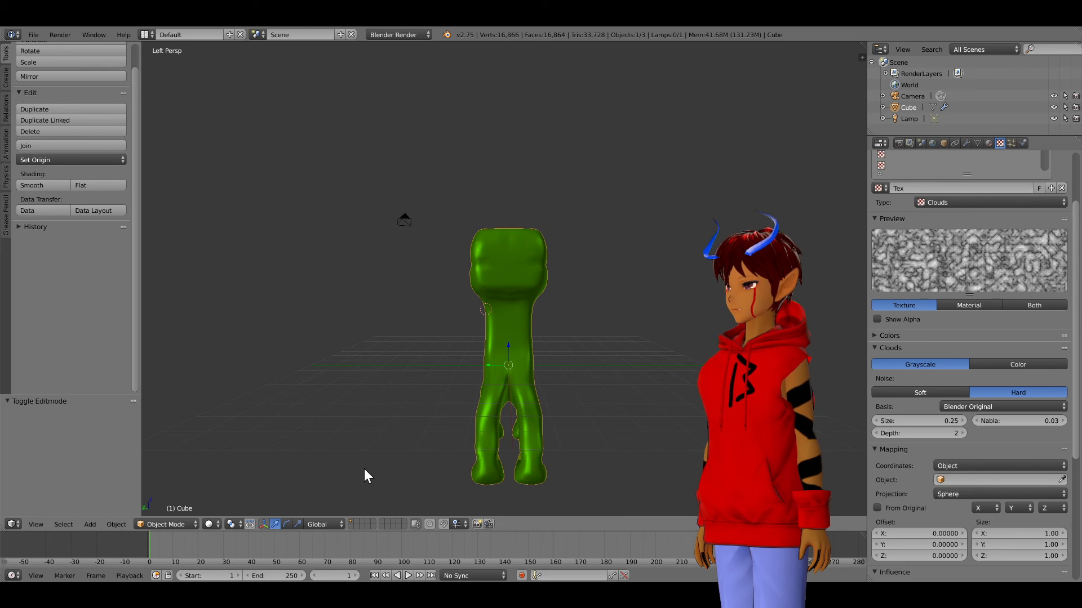
pyautogui.press('KP_3')
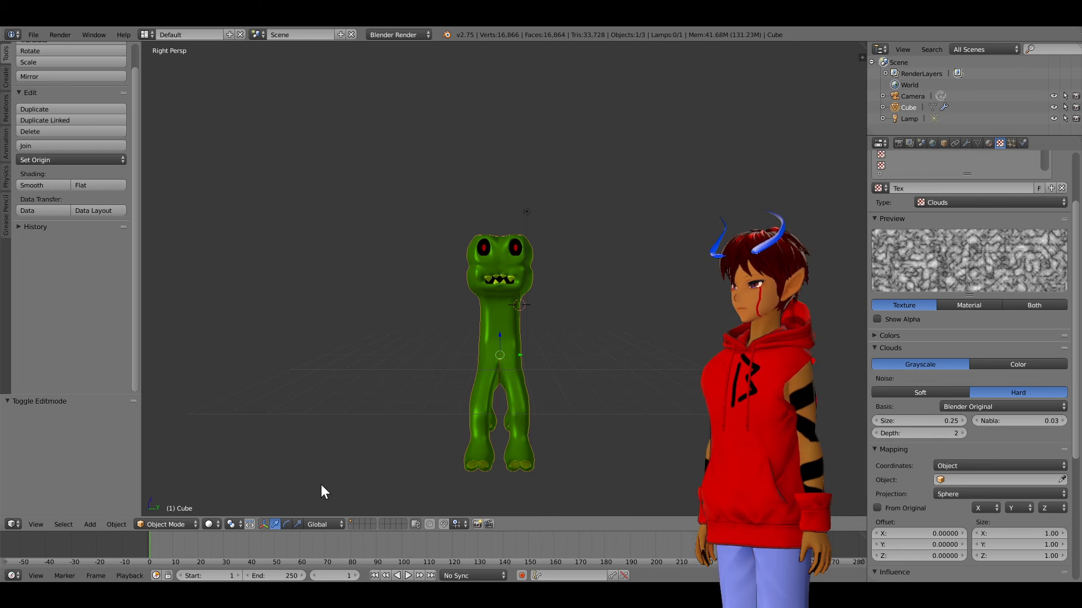
# Step: Add a single-bone armature at the origin inside the creature
pyautogui.scroll(-2, 320, 491)
pyautogui.click(36, 525)
pyautogui.moveTo(90, 524)
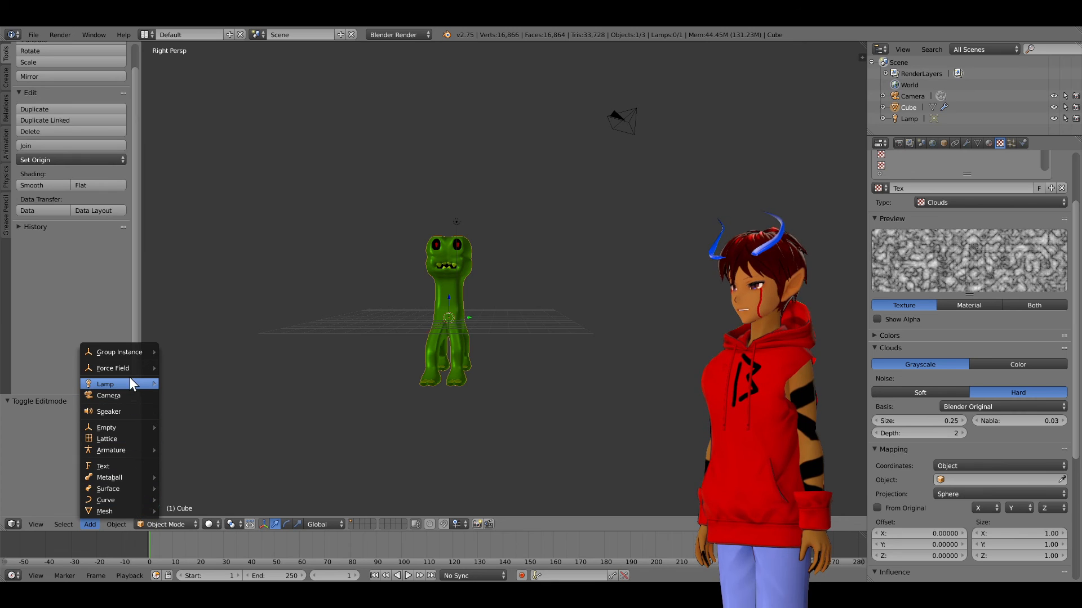
pyautogui.moveTo(139, 450)
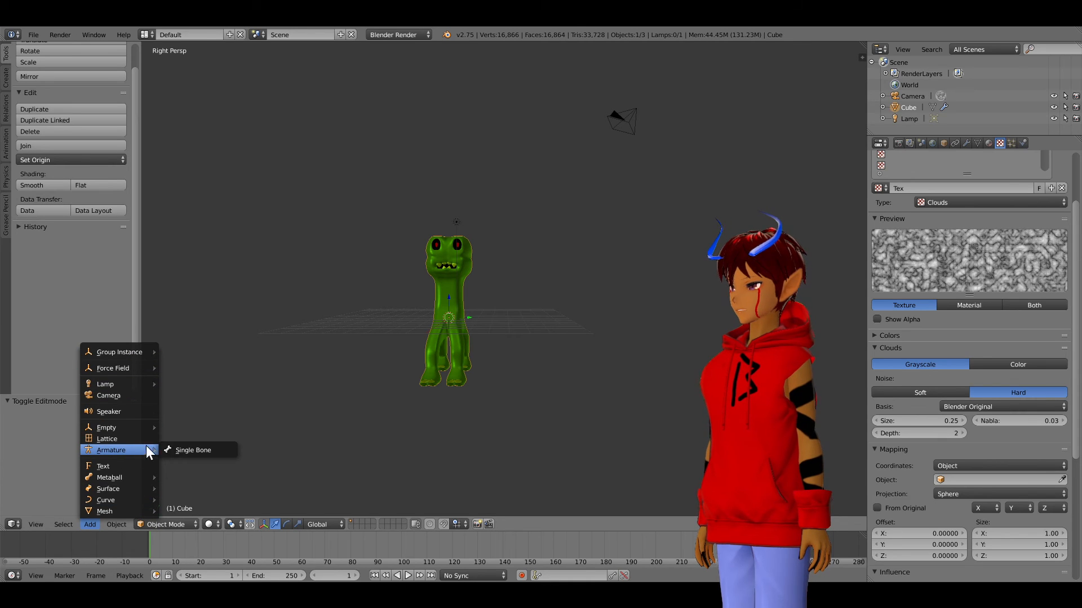
pyautogui.click(179, 451)
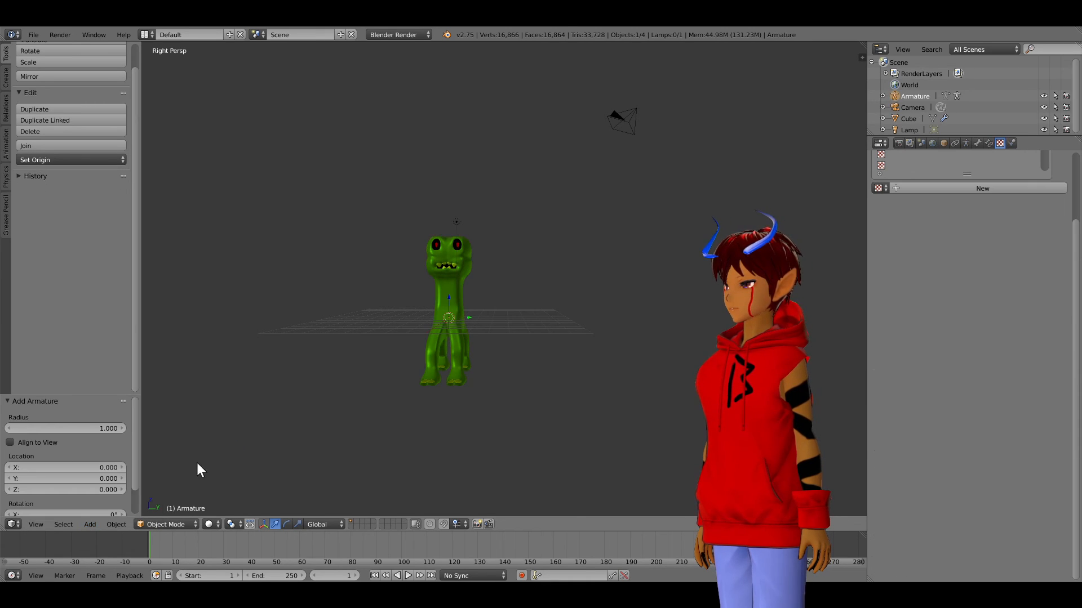
# Step: Edit the armature in wireframe, framed orthographically, and lower the bone's tip 0.568 units along Z
pyautogui.press('z')
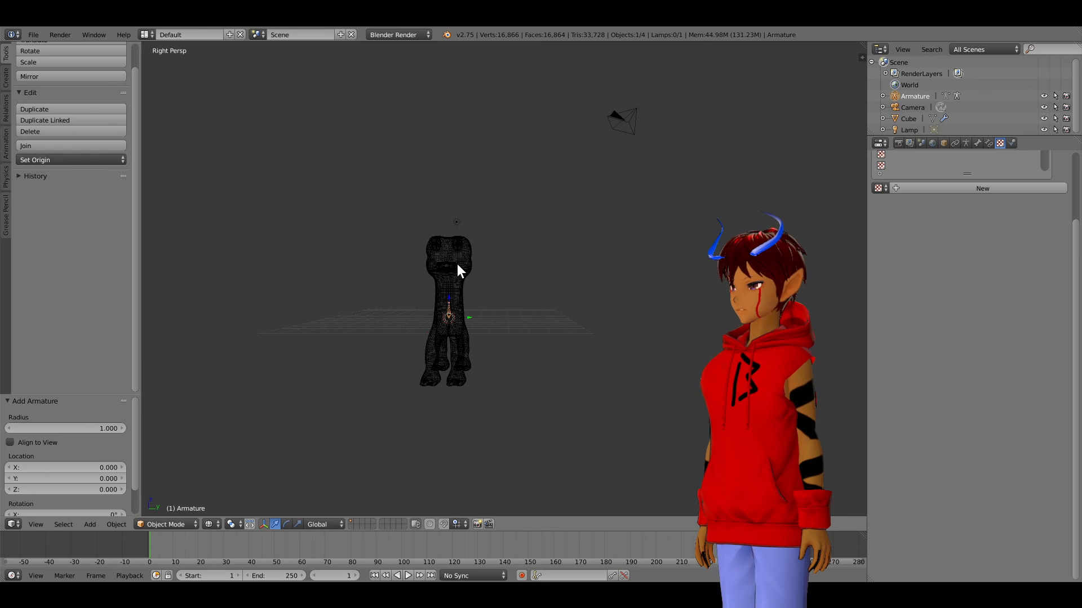
pyautogui.press('KP_5')
pyautogui.press('KP_Decimal')
pyautogui.click(180, 524)
pyautogui.click(181, 495)
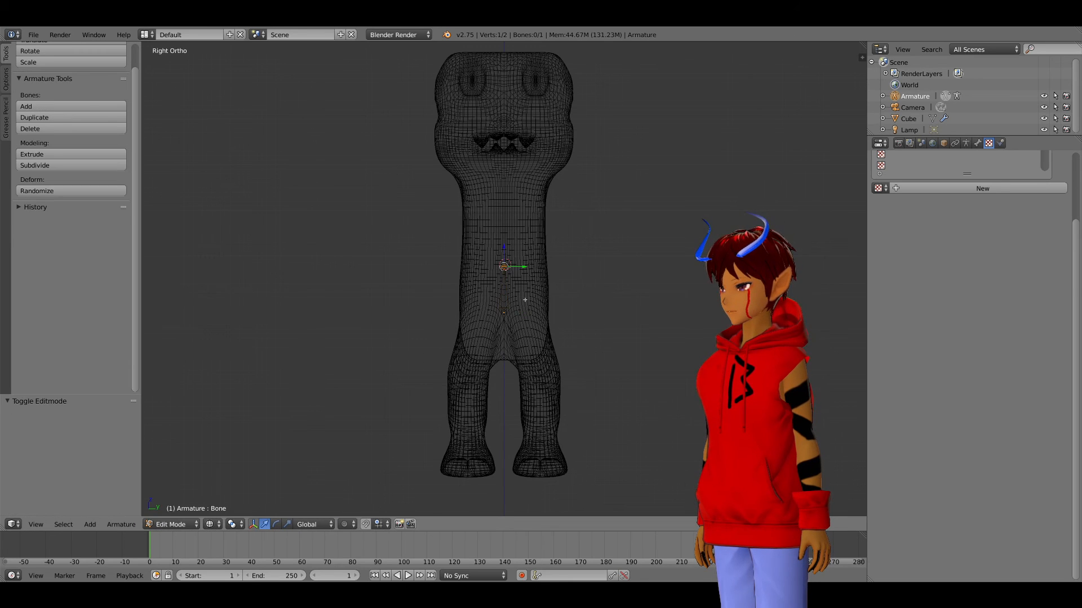
pyautogui.press('g')
pyautogui.press('z')
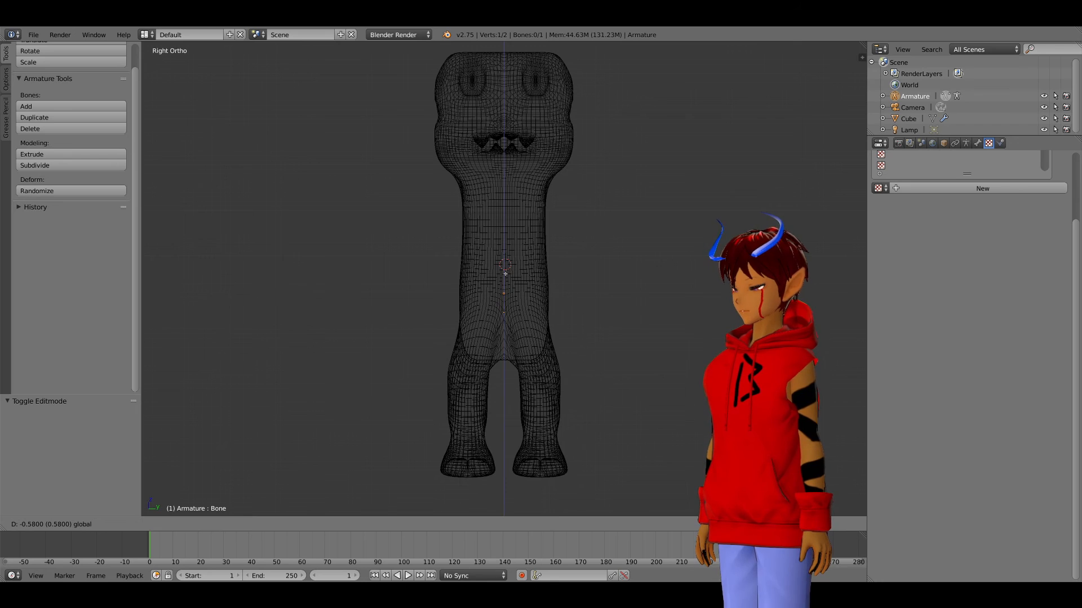
pyautogui.click(505, 273)
# Step: Extrude a chain of three bones up through the body to the head, raising the last tip 3.091 units along Z
pyautogui.press('e')
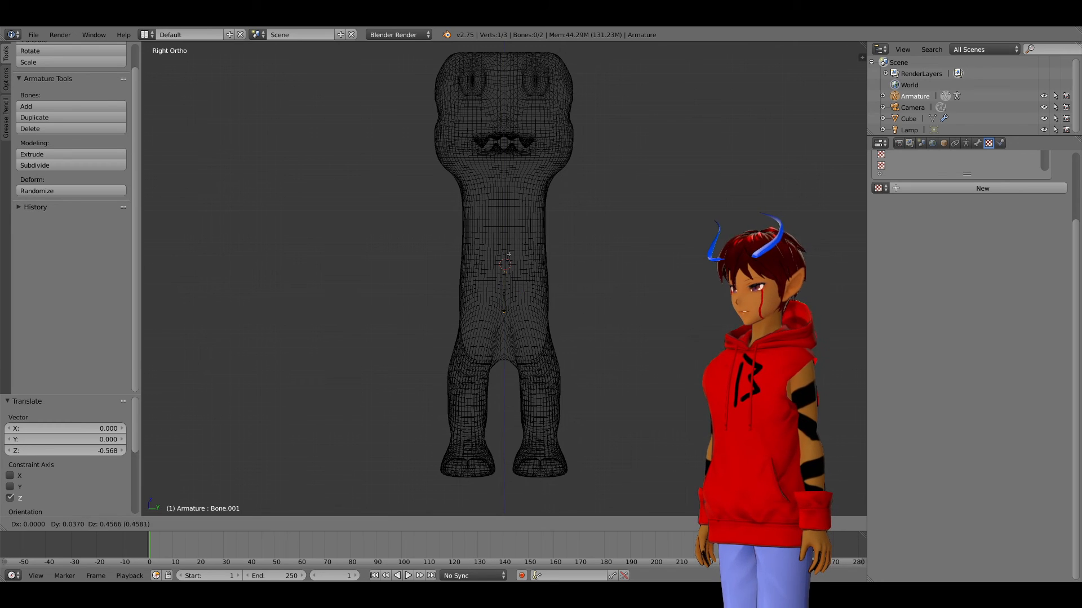
pyautogui.rightClick(504, 248)
pyautogui.press('g')
pyautogui.press('z')
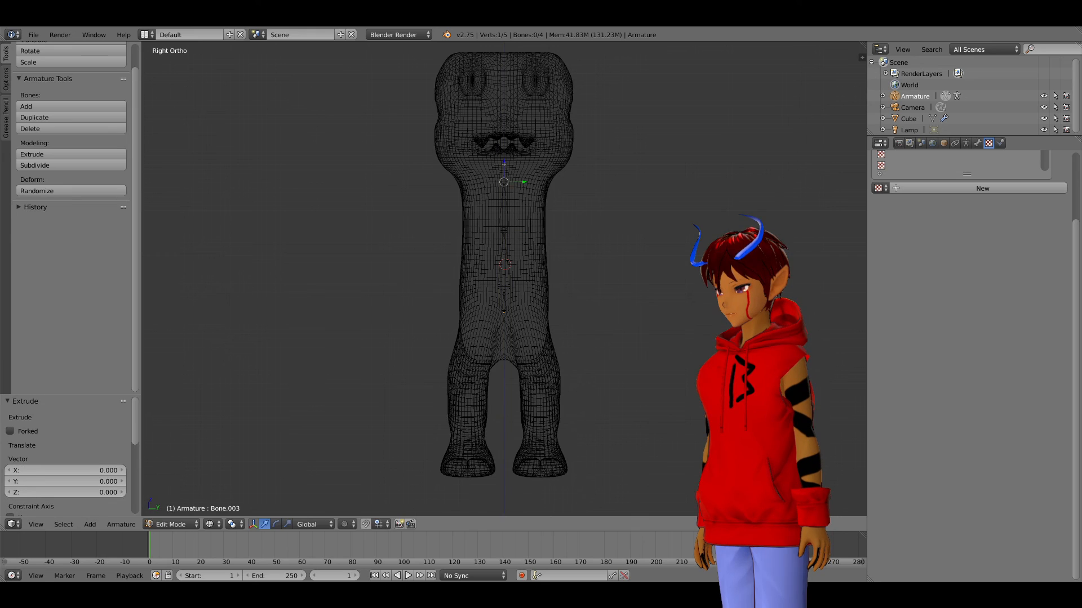
pyautogui.press('g')
pyautogui.press('z')
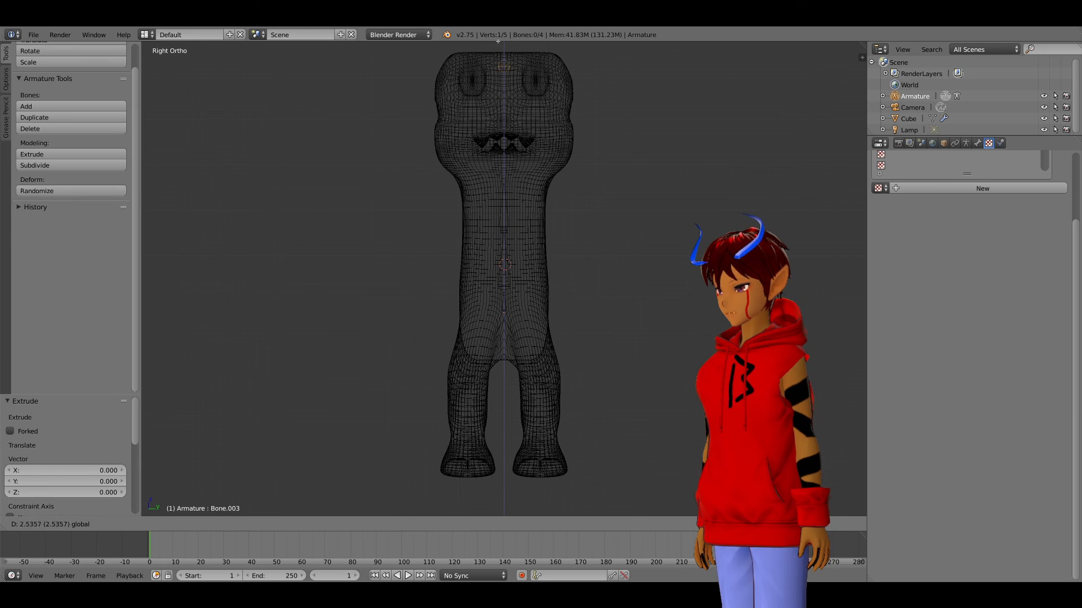
pyautogui.click(496, 497)
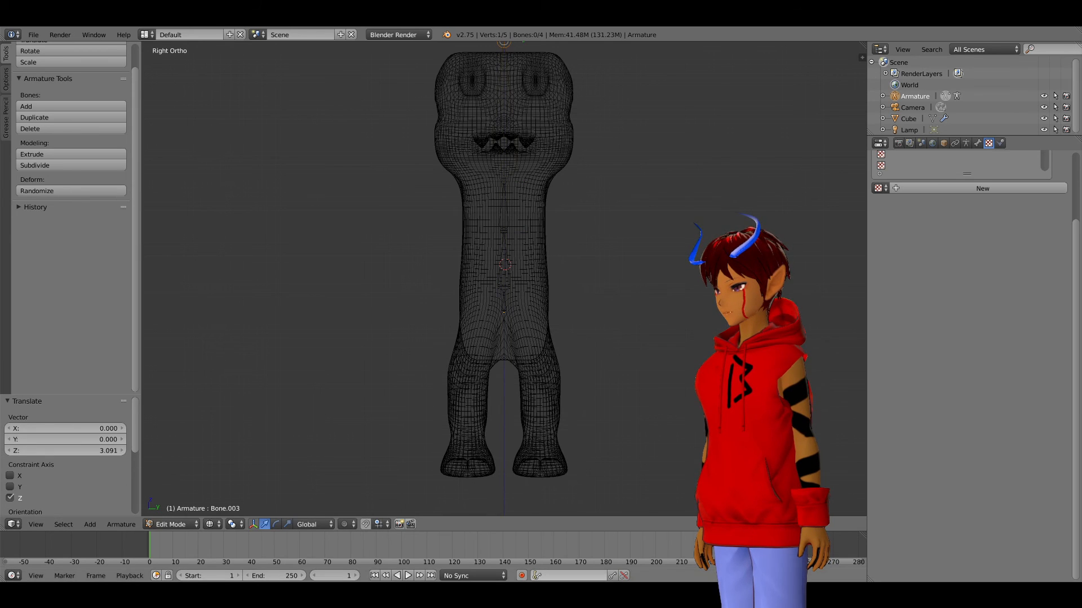
# Step: Select the armature's root joint and examine the bone properties, armature data settings and tool history
pyautogui.rightClick(505, 293)
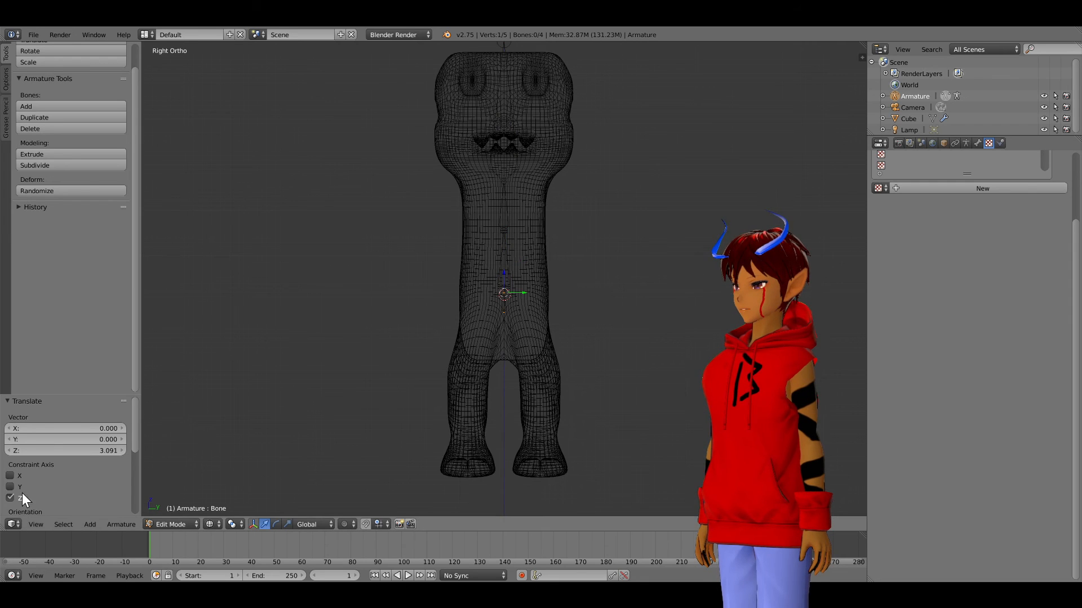
pyautogui.scroll(2, 66, 327)
pyautogui.click(977, 143)
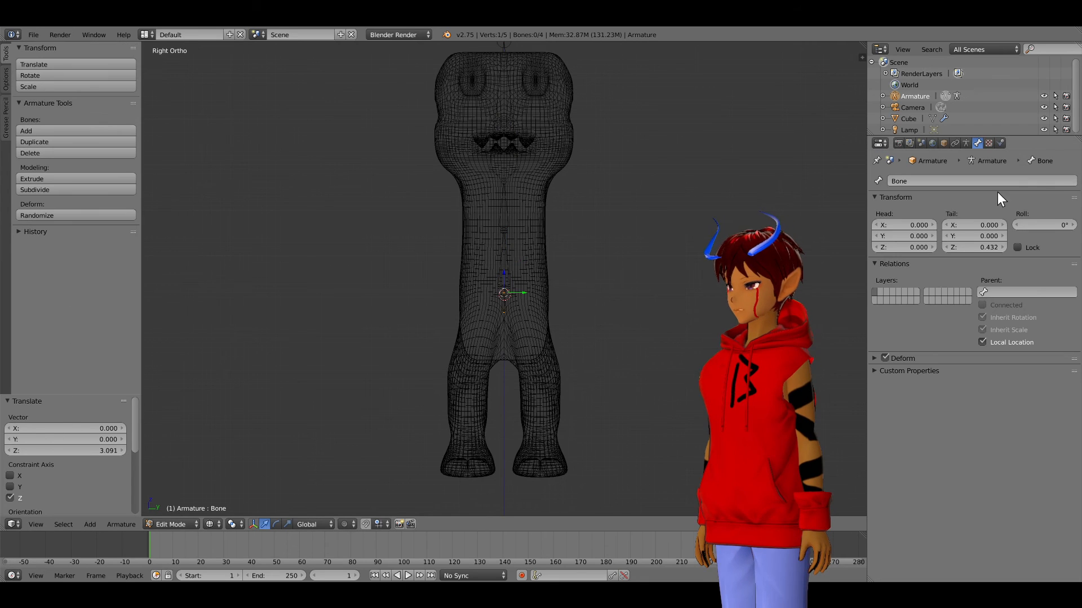
pyautogui.click(965, 144)
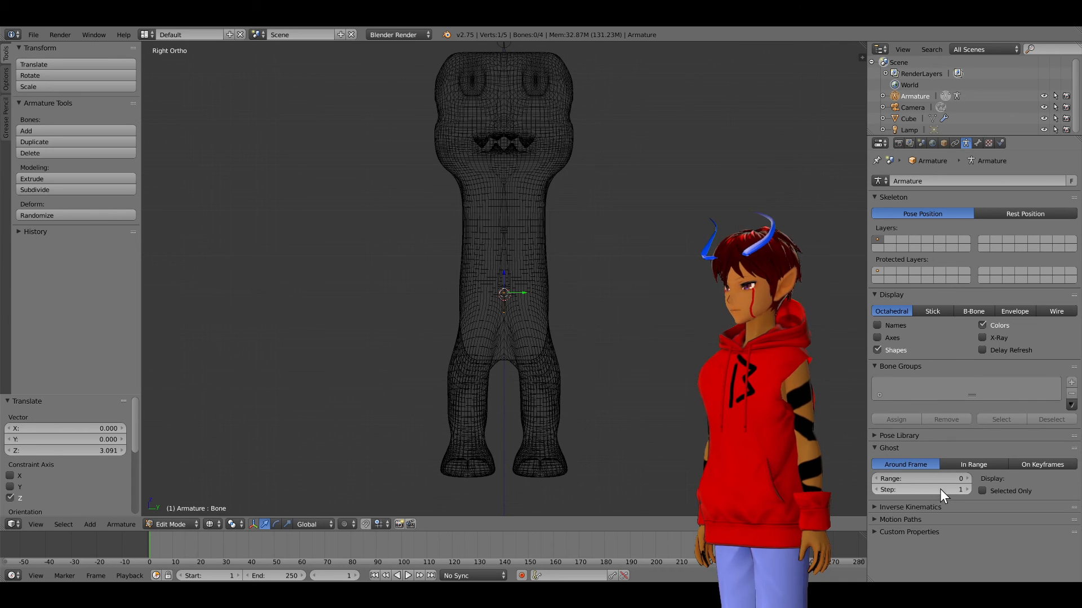
pyautogui.press('e')
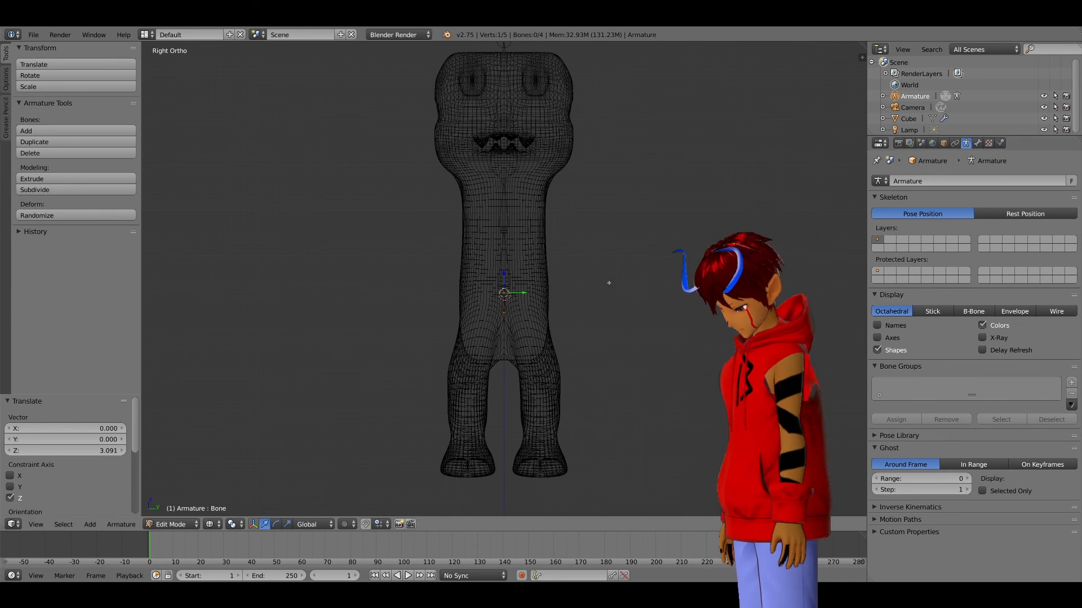
pyautogui.press('Escape')
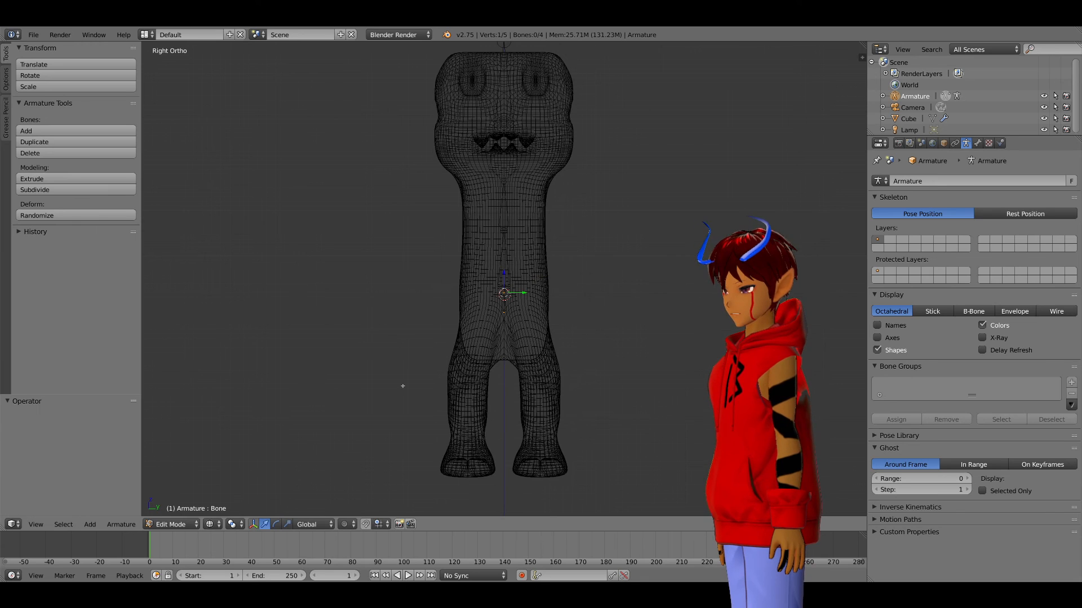
pyautogui.click(38, 233)
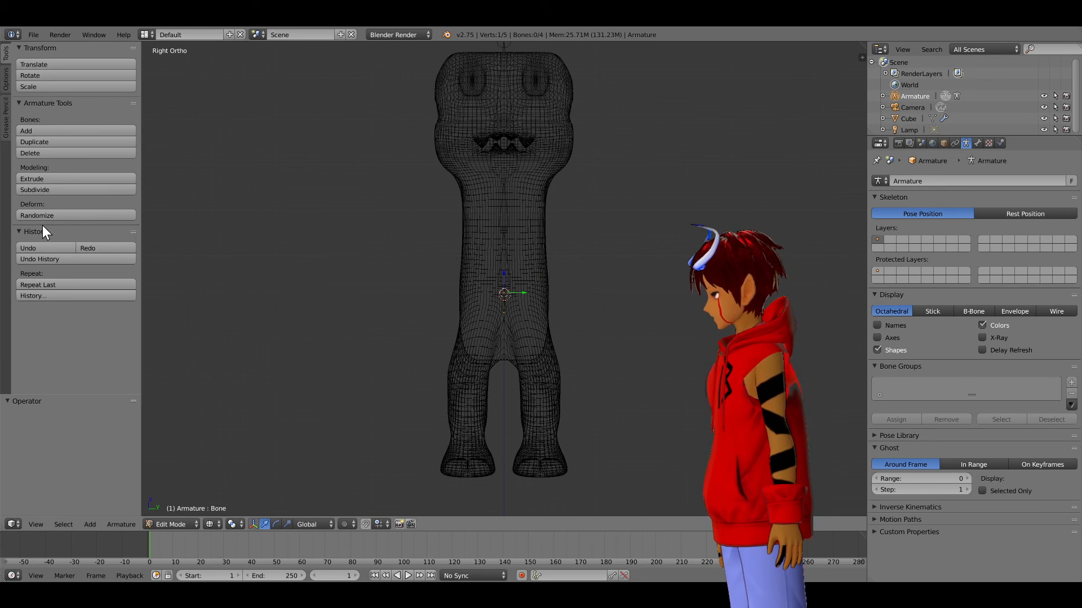
pyautogui.click(42, 228)
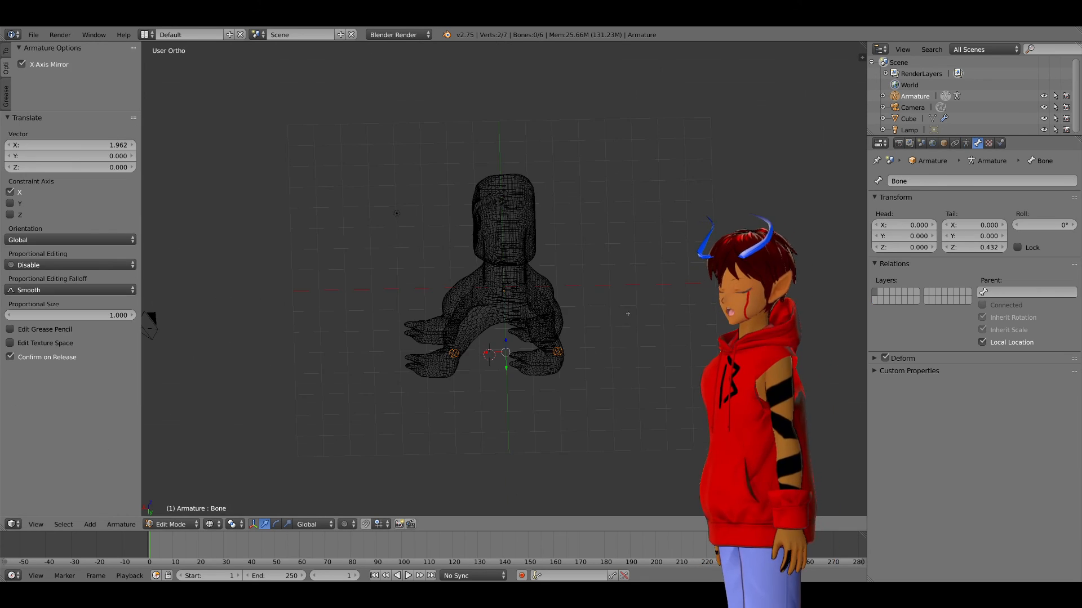
# Step: Undo the extrusion of the mirrored side bones
pyautogui.press('KP_5')
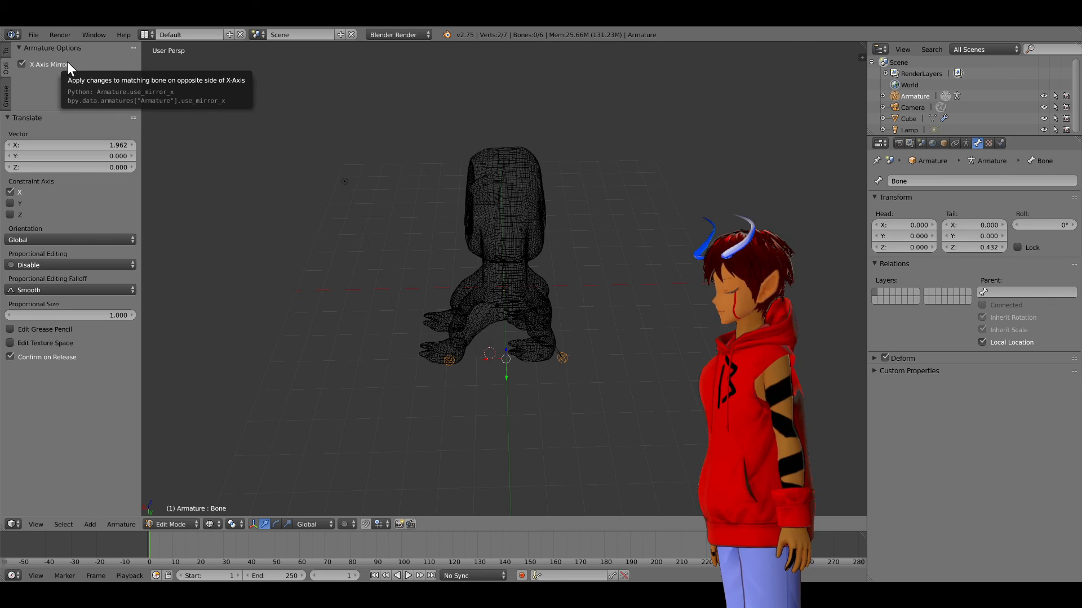
pyautogui.hotkey('ctrl', 'z')
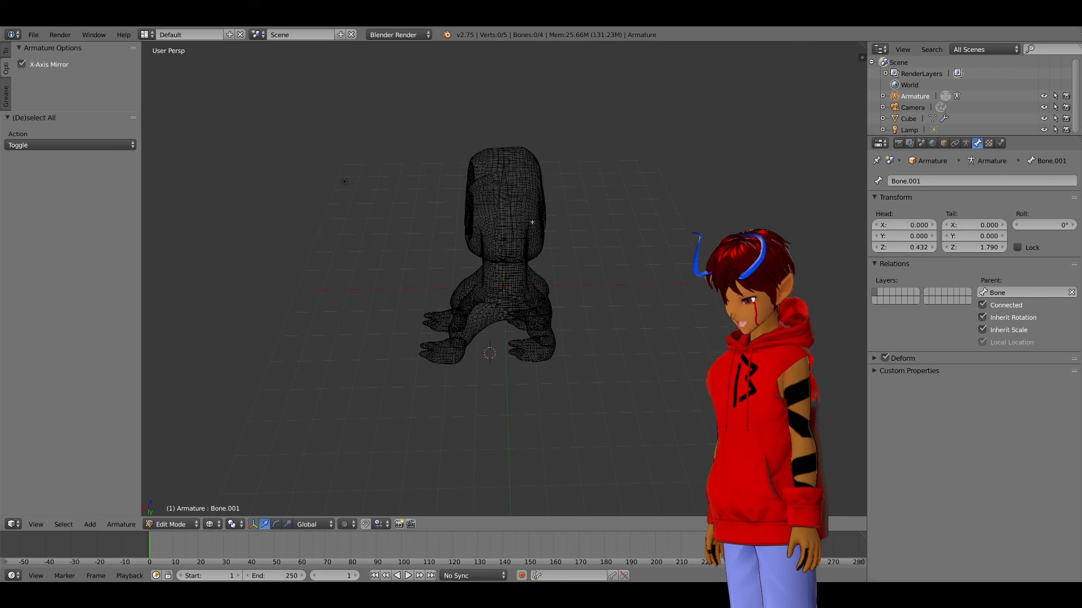
pyautogui.press('KP_5')
pyautogui.press('KP_5')
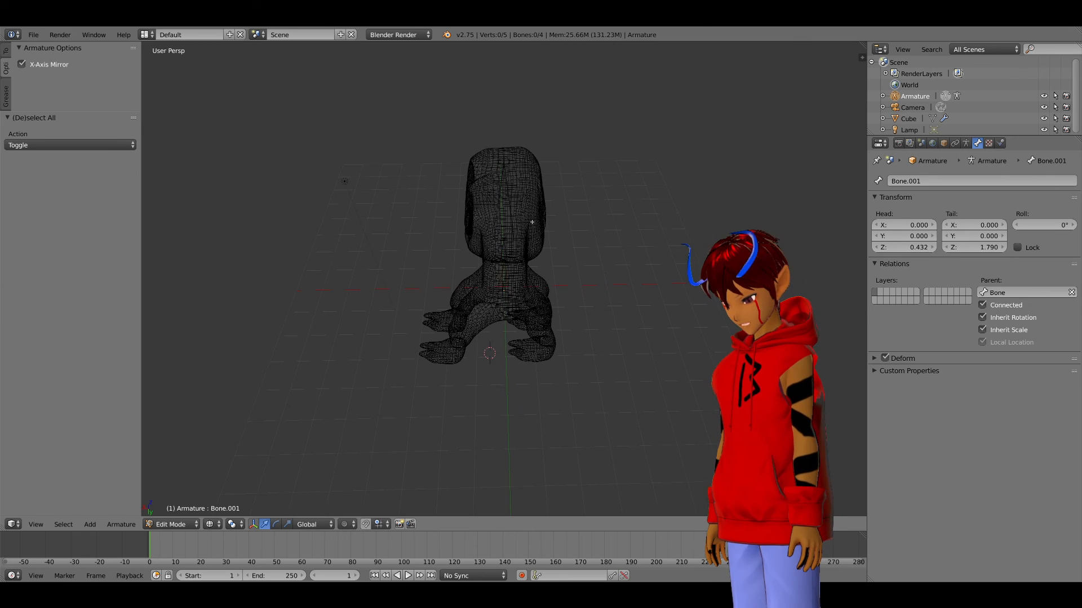
# Step: Leave armature editing and rotate the creature mesh 90° in the Top view so it faces the front
pyautogui.press('Tab')
pyautogui.press('z')
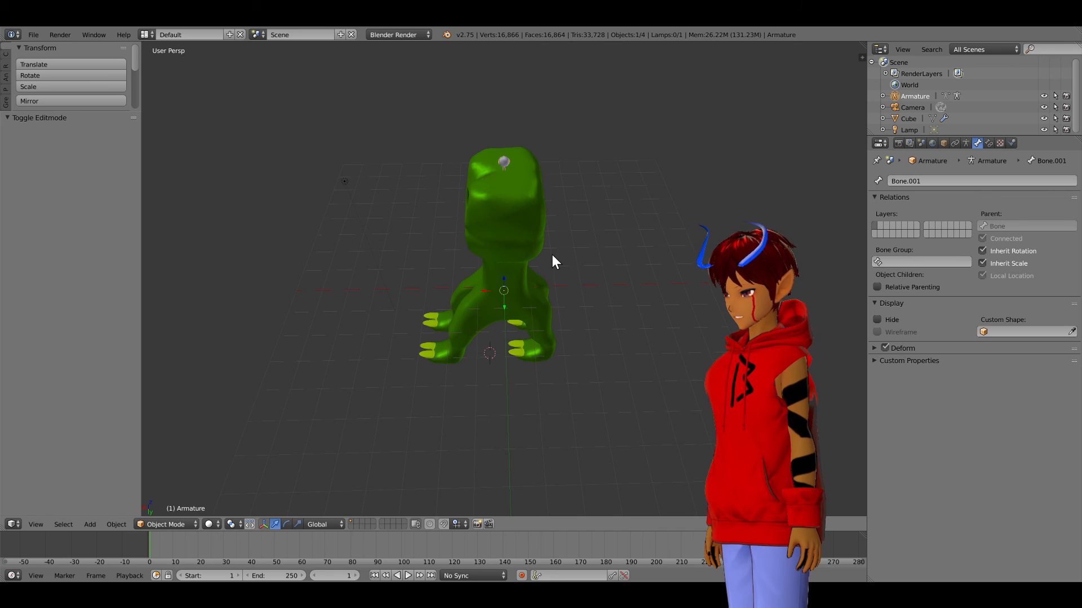
pyautogui.press('KP_7')
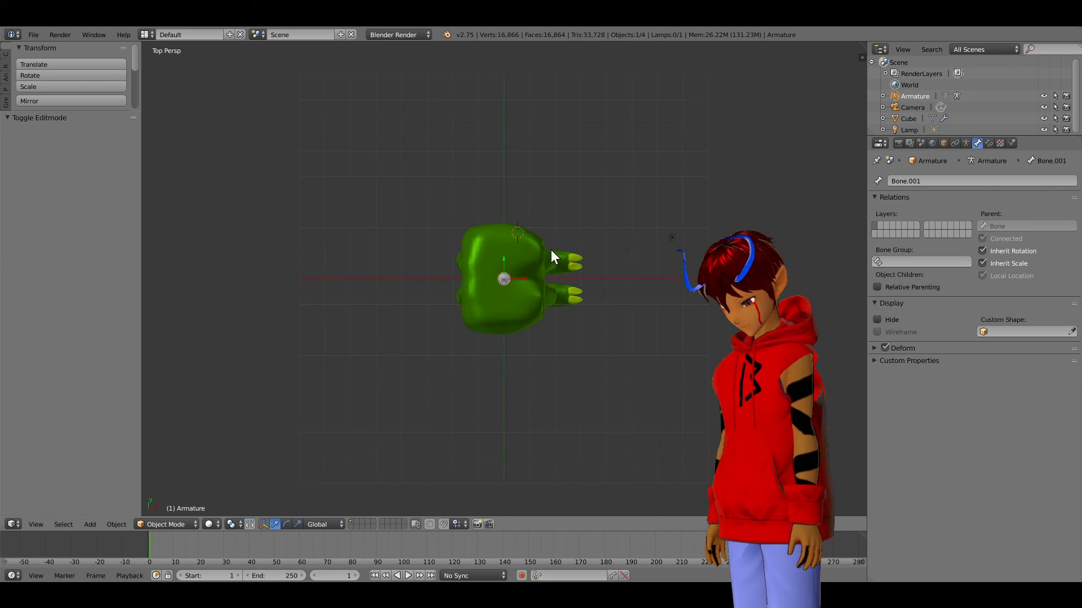
pyautogui.press('r')
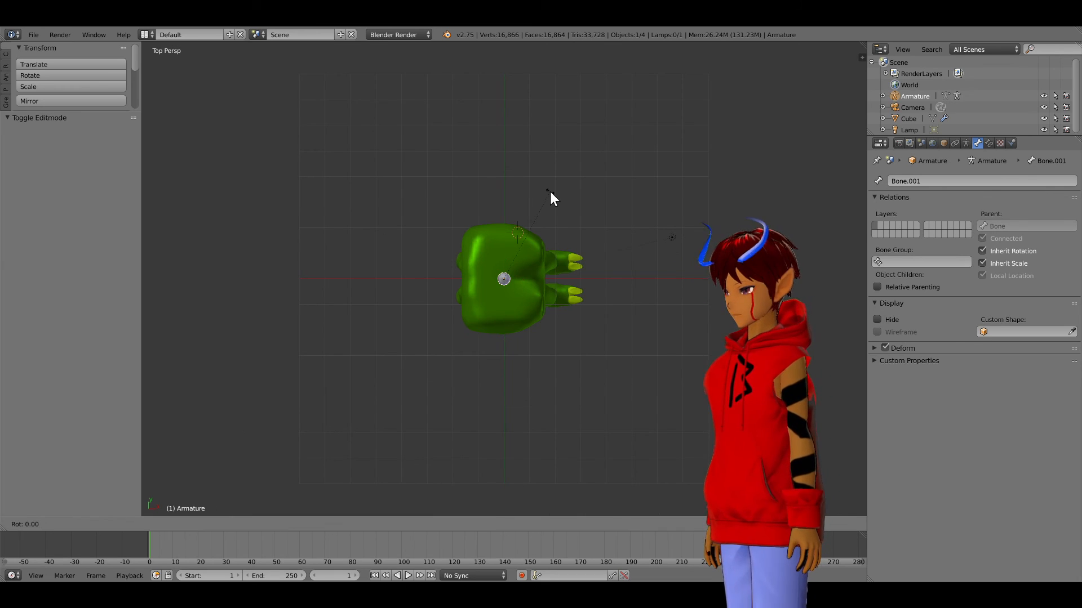
pyautogui.press('Escape')
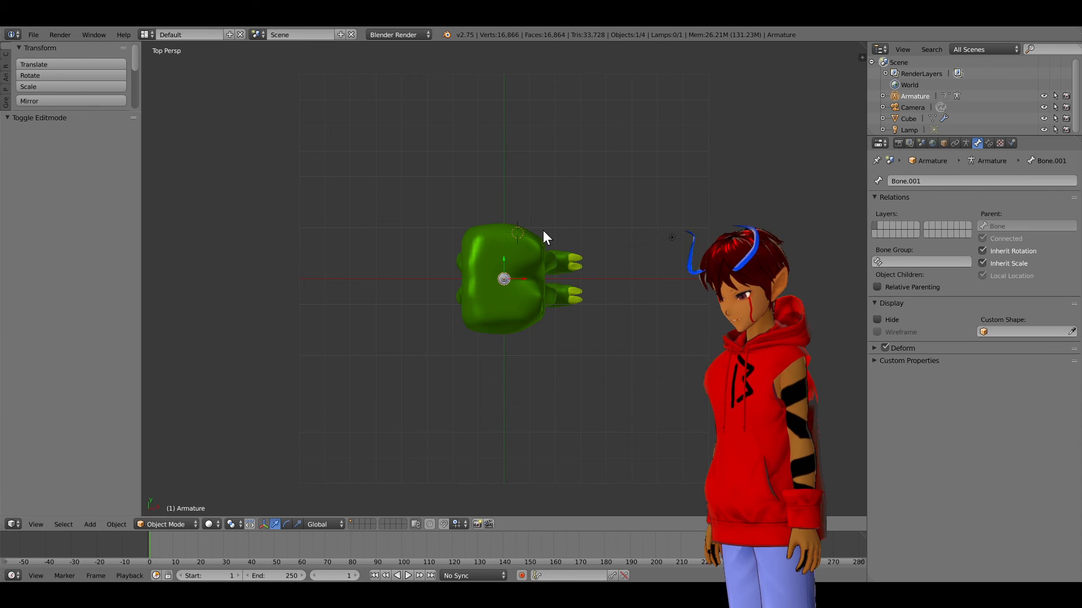
pyautogui.rightClick(530, 246)
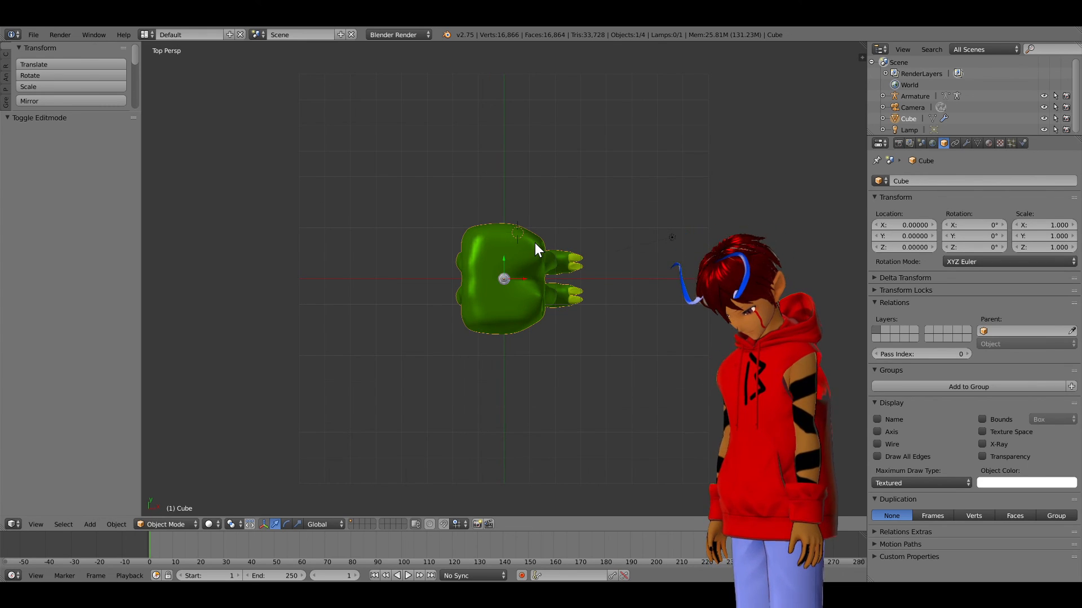
pyautogui.write('r90')
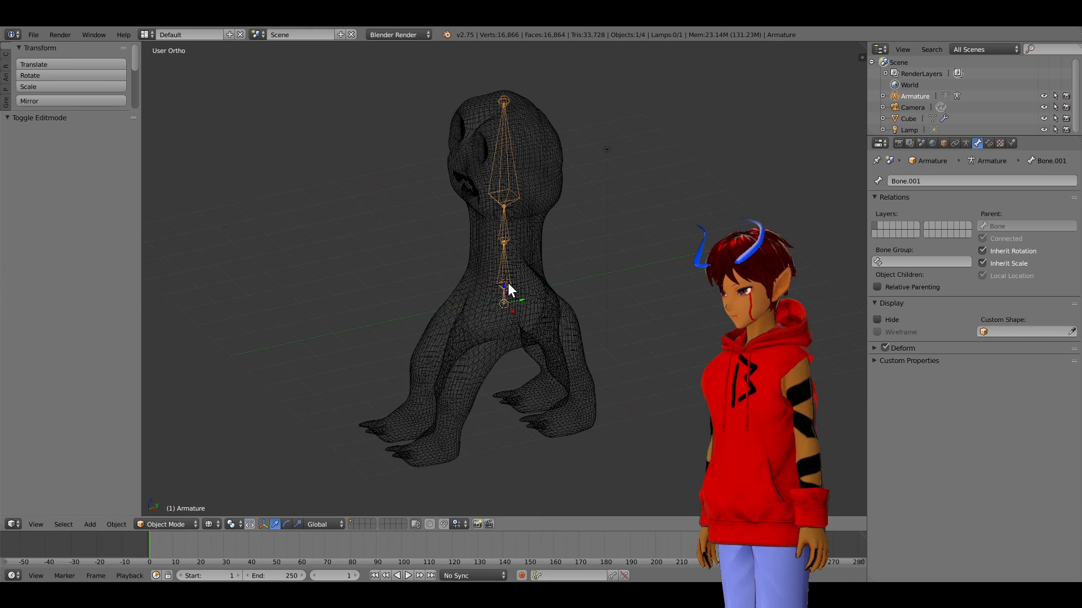
# Step: Extrude Forked mirrored hip bones from the root bone's tip, 1.066 units along X, and shift their ends -0.429 on X and -0.281 on Z
pyautogui.press('Tab')
pyautogui.rightClick(505, 294)
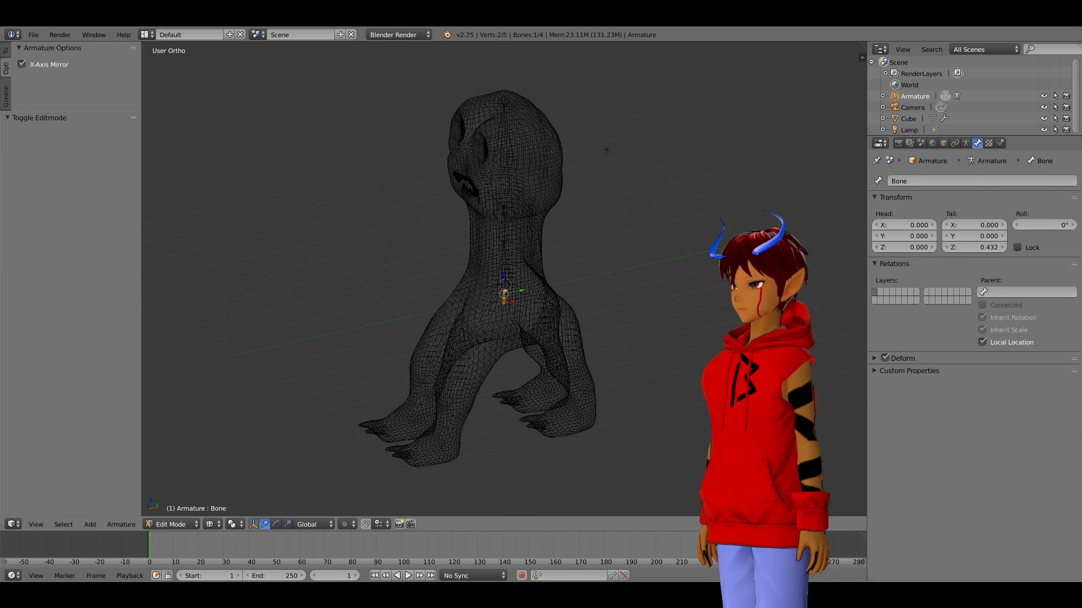
pyautogui.press('KP_1')
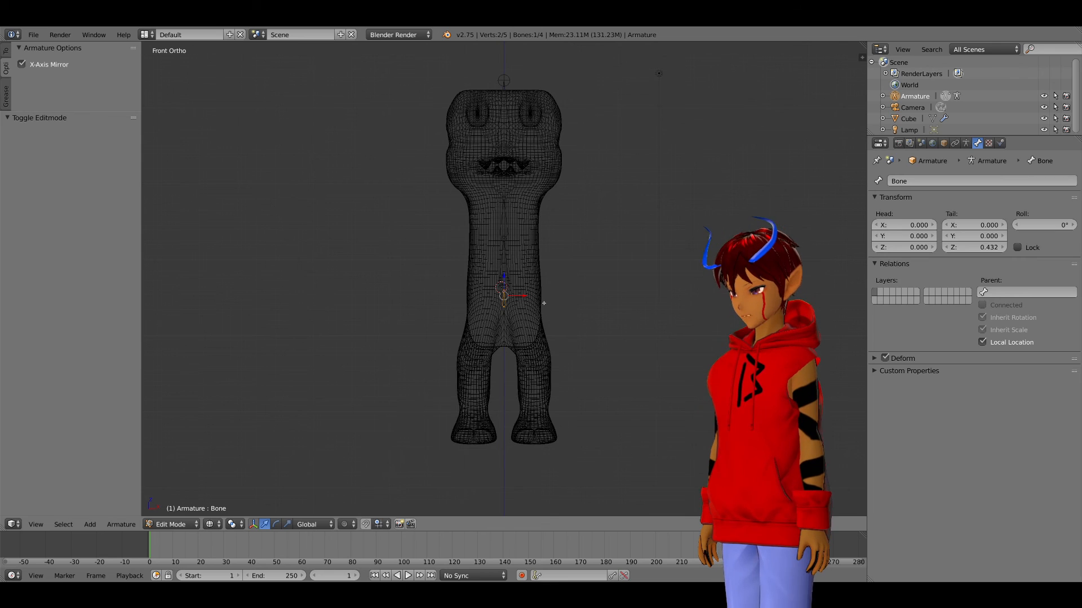
pyautogui.press('e')
pyautogui.click(584, 301)
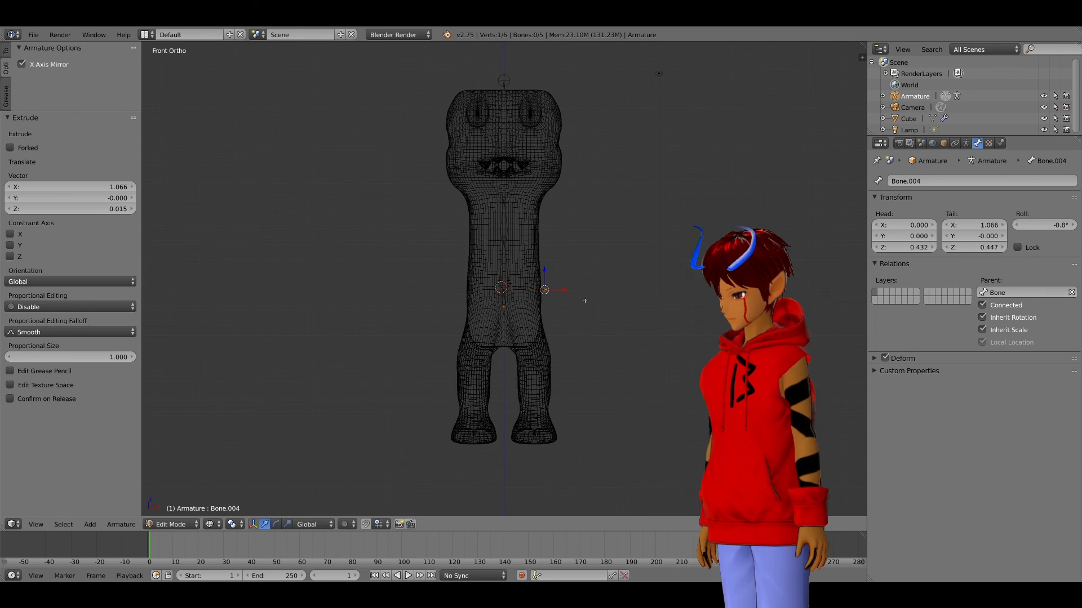
pyautogui.click(34, 149)
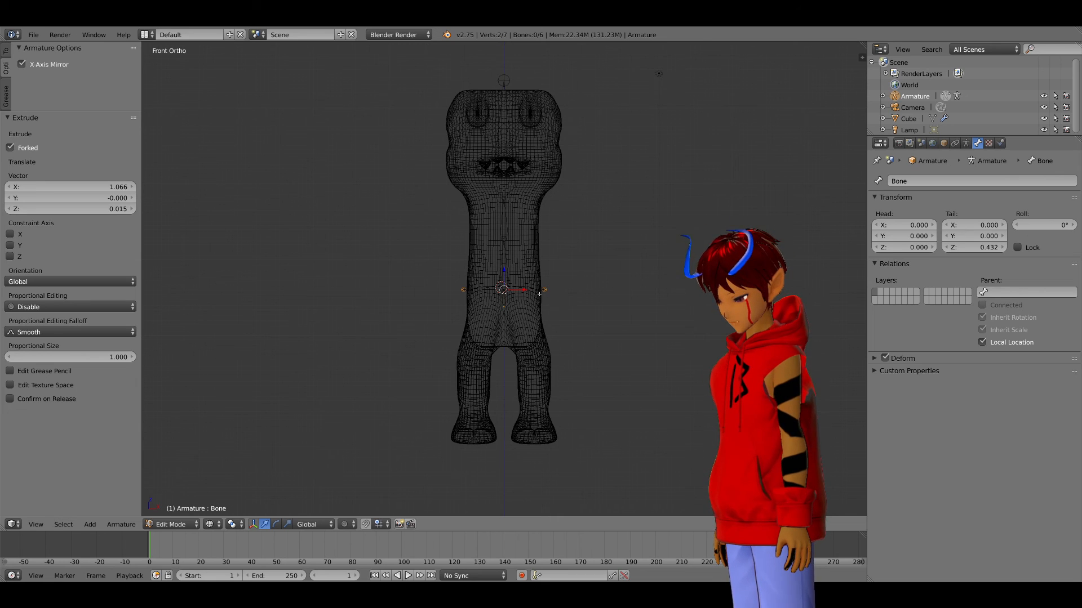
pyautogui.press('g')
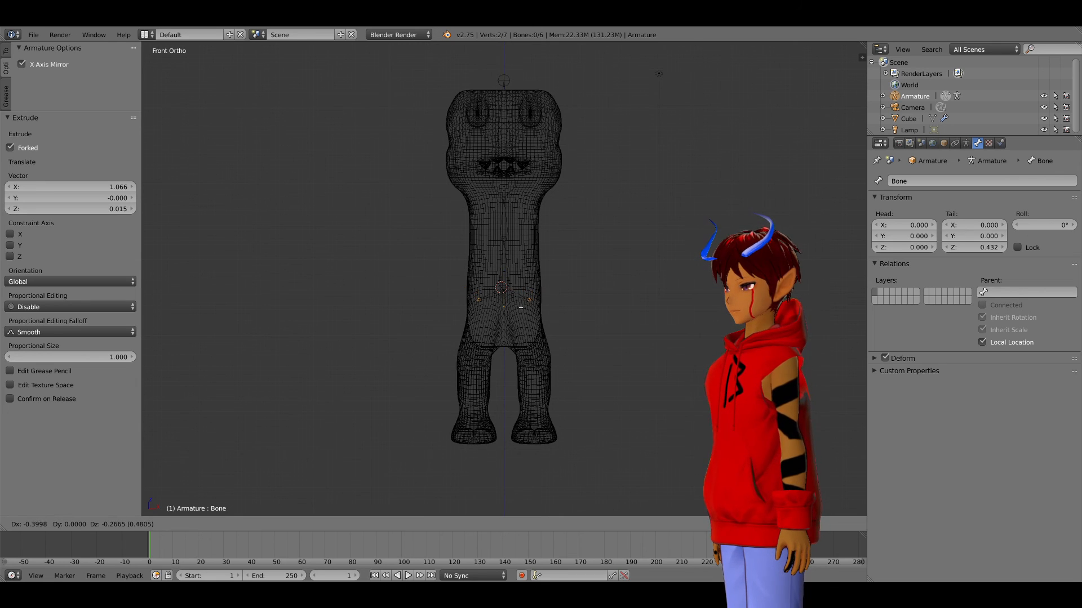
pyautogui.moveTo(521, 307); pyautogui.dragTo(519, 308)
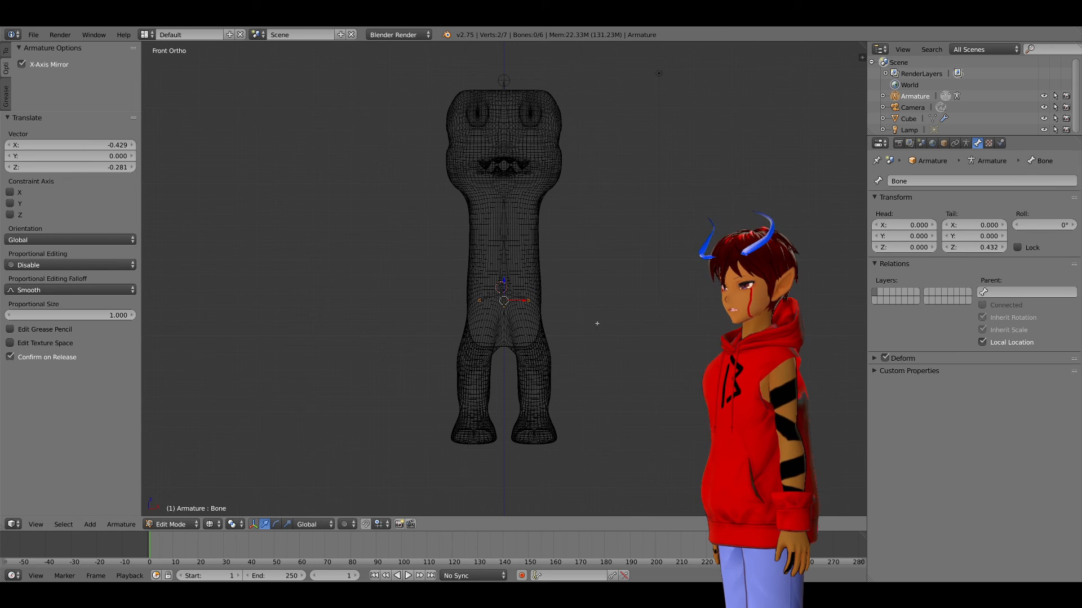
# Step: Extrude mirrored upper-leg bones from the hips down to the front knees, shifting their ends 0.2 units along X
pyautogui.press('e')
pyautogui.click(507, 393)
pyautogui.moveTo(504, 400); pyautogui.dragTo(522, 398, button='right')
# Step: Extrude mirrored bones from the front knees through the feet and down the back legs, ending 0.737 on Y and -1.435 on Z
pyautogui.press('KP_3')
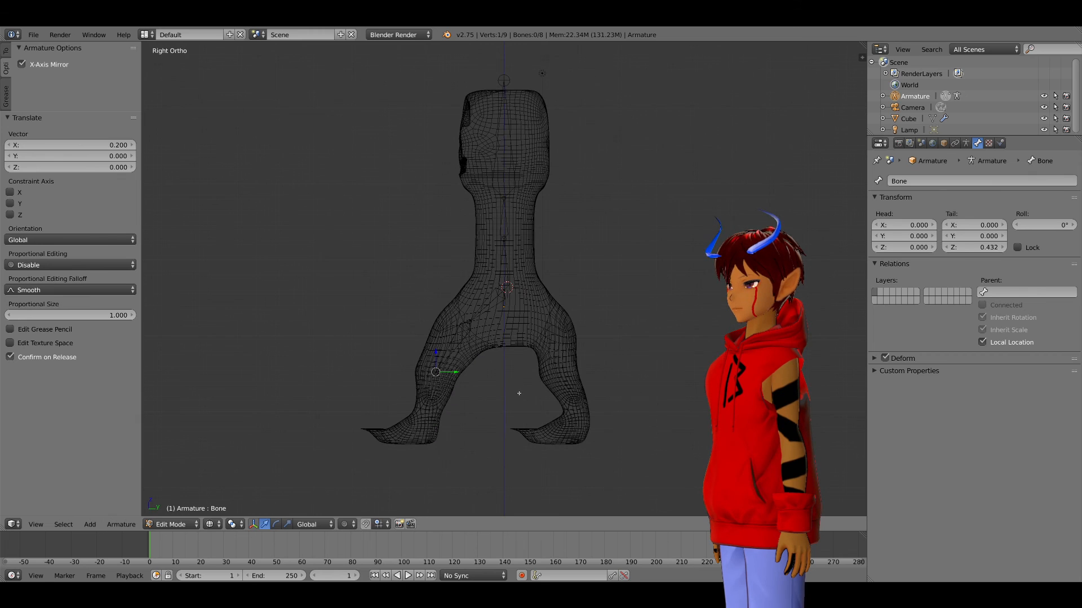
pyautogui.press('r')
pyautogui.rightClick(524, 417)
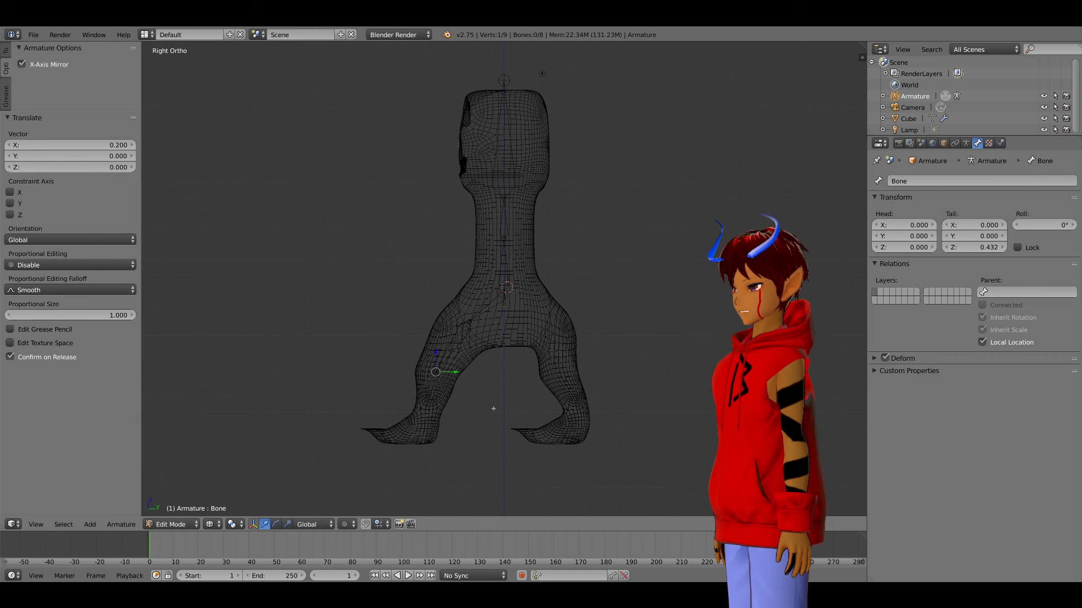
pyautogui.press('e')
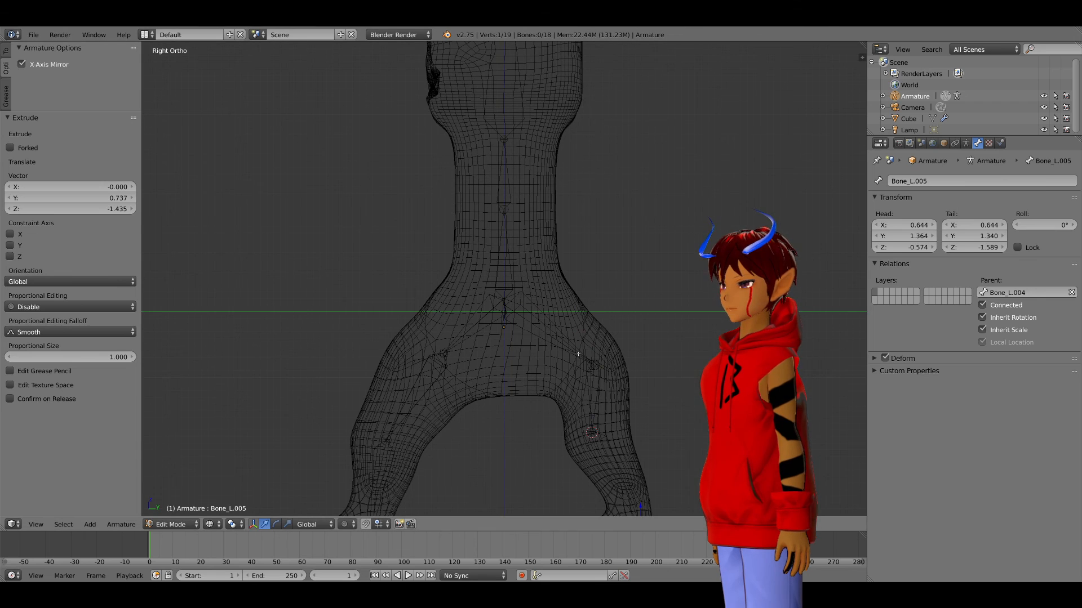
# Step: Shift the back ankle joints -0.124 on Y and 0.036 on Z, lower them 0.213, and extrude mirrored foot bones forward to the toe tips
pyautogui.scroll(-5, 584, 352)
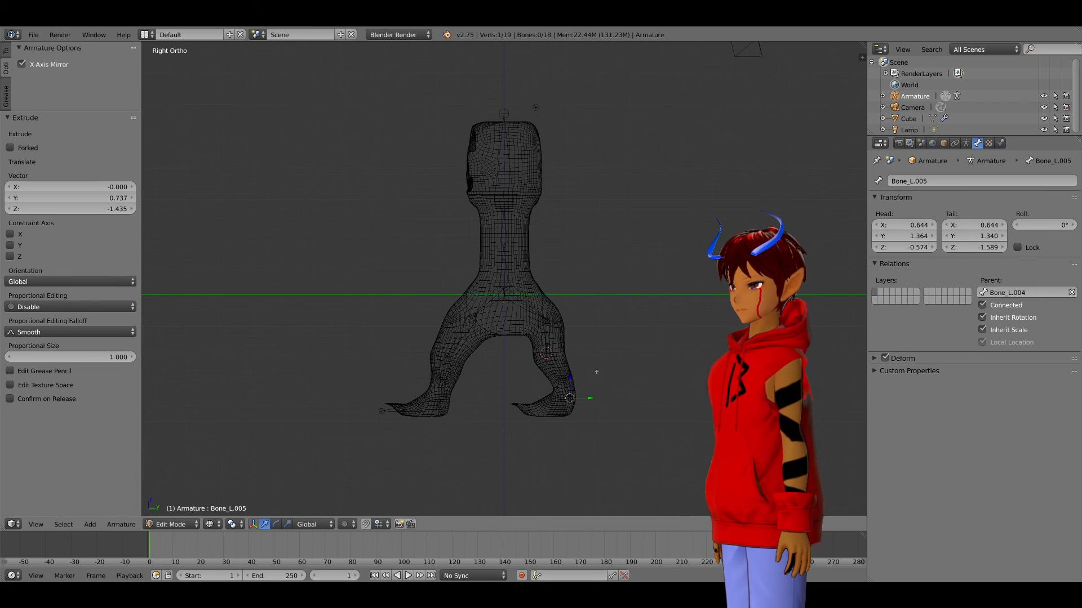
pyautogui.press('g')
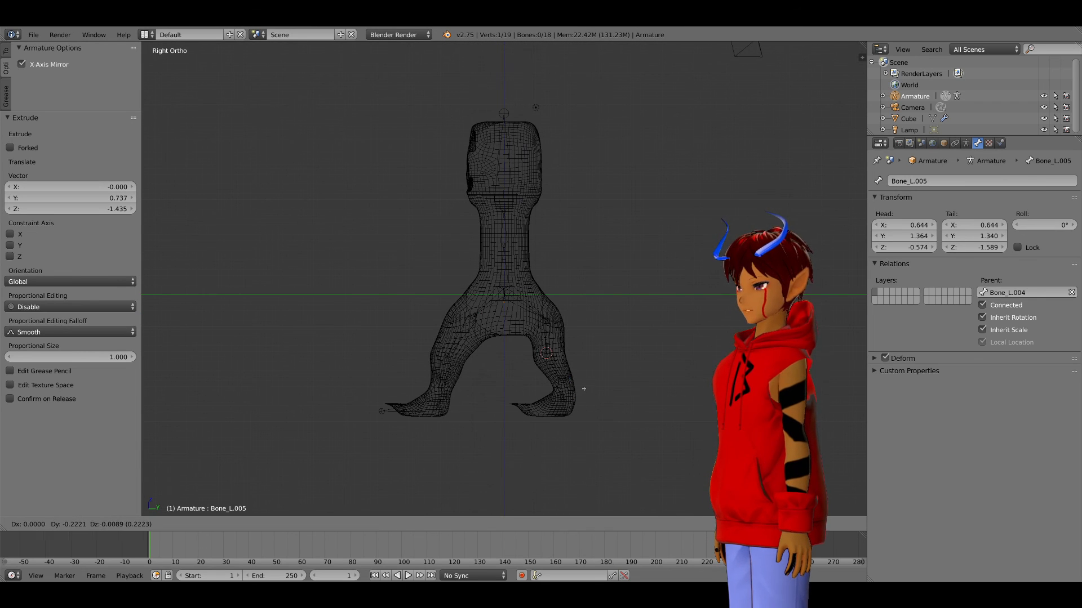
pyautogui.click(587, 388)
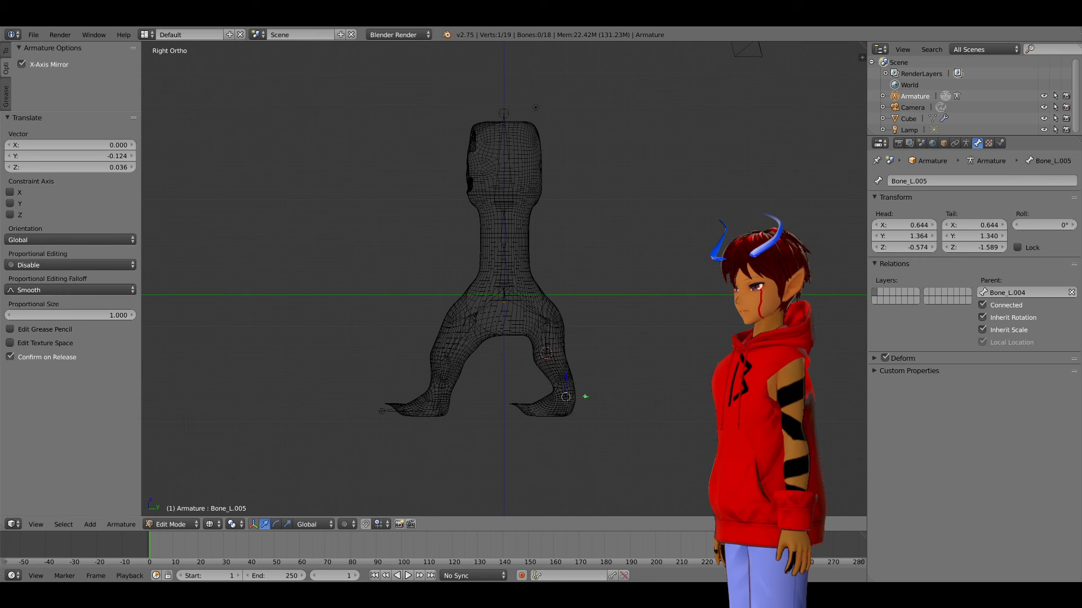
pyautogui.moveTo(566, 382); pyautogui.dragTo(565, 387)
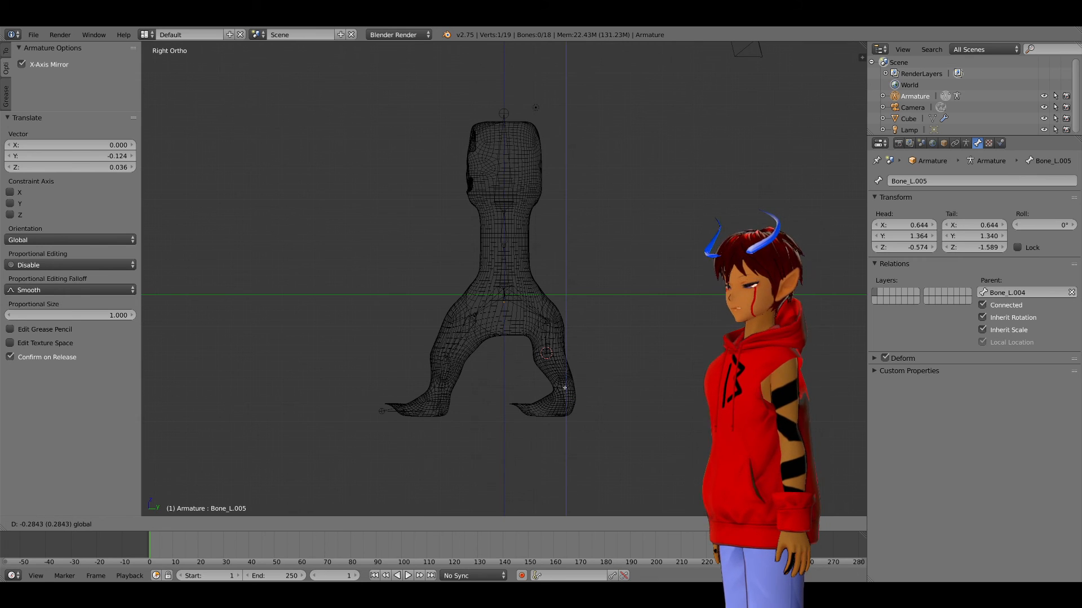
pyautogui.click(567, 386)
pyautogui.press('e')
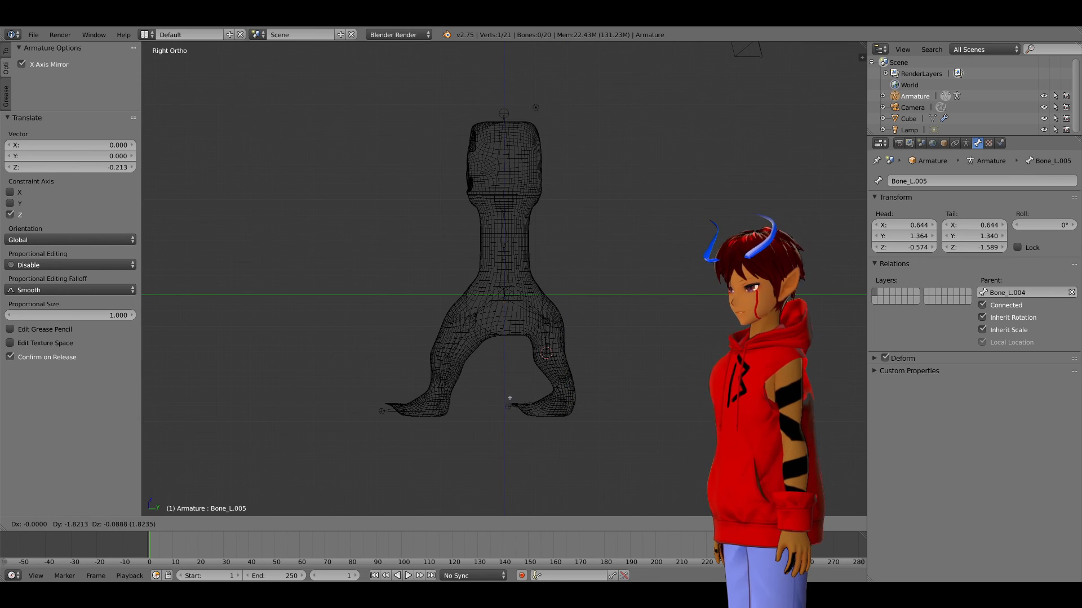
pyautogui.click(504, 404)
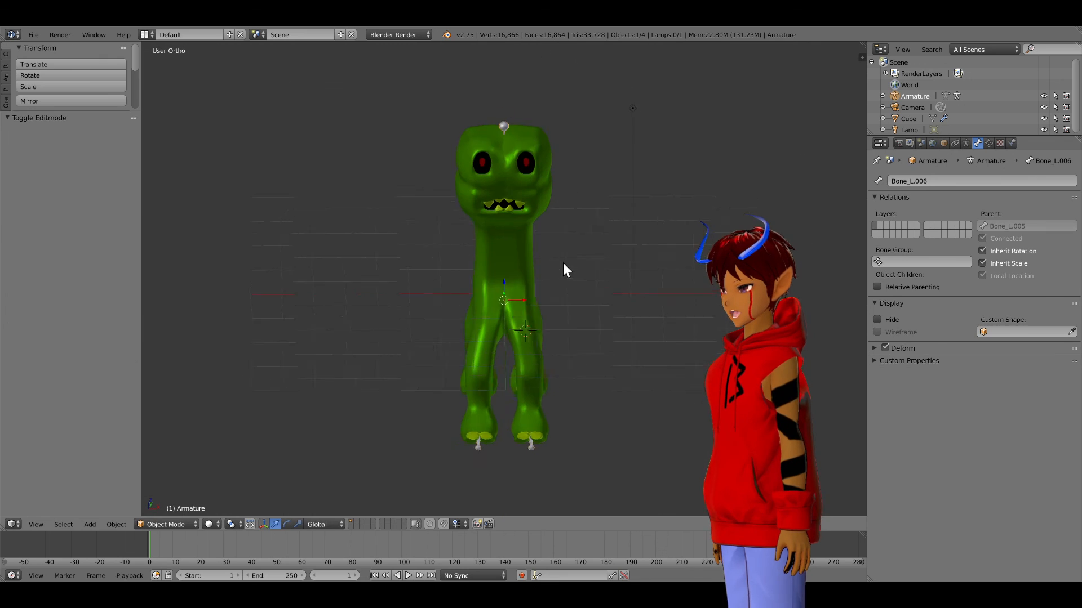
# Step: Save over Creeper.blend and parent the creature mesh to the armature with automatic weights
pyautogui.moveTo(563, 263); pyautogui.dragTo(548, 294, button='middle')
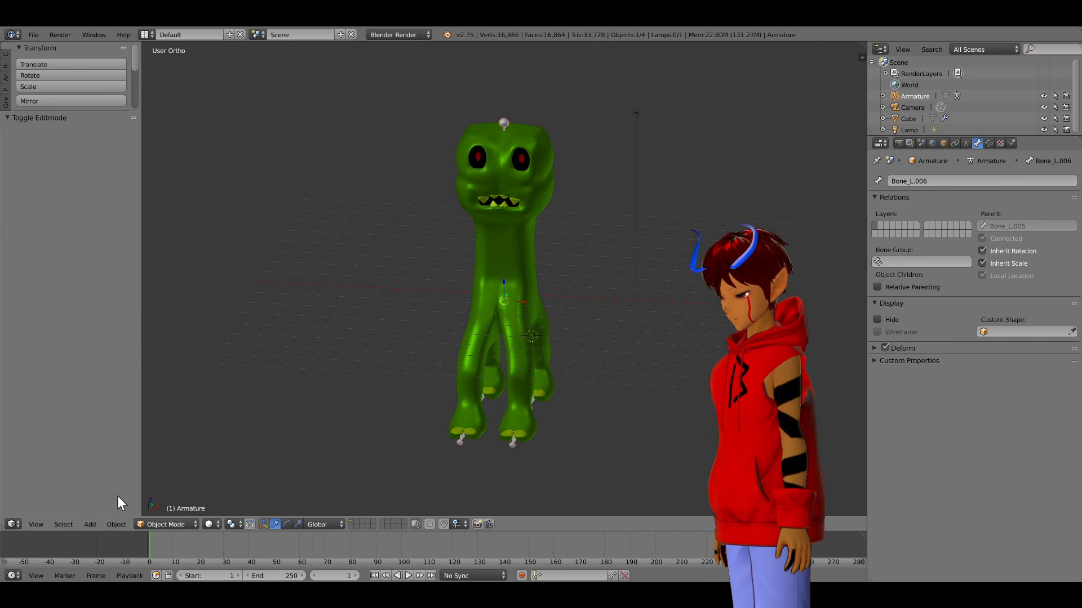
pyautogui.rightClick(542, 132)
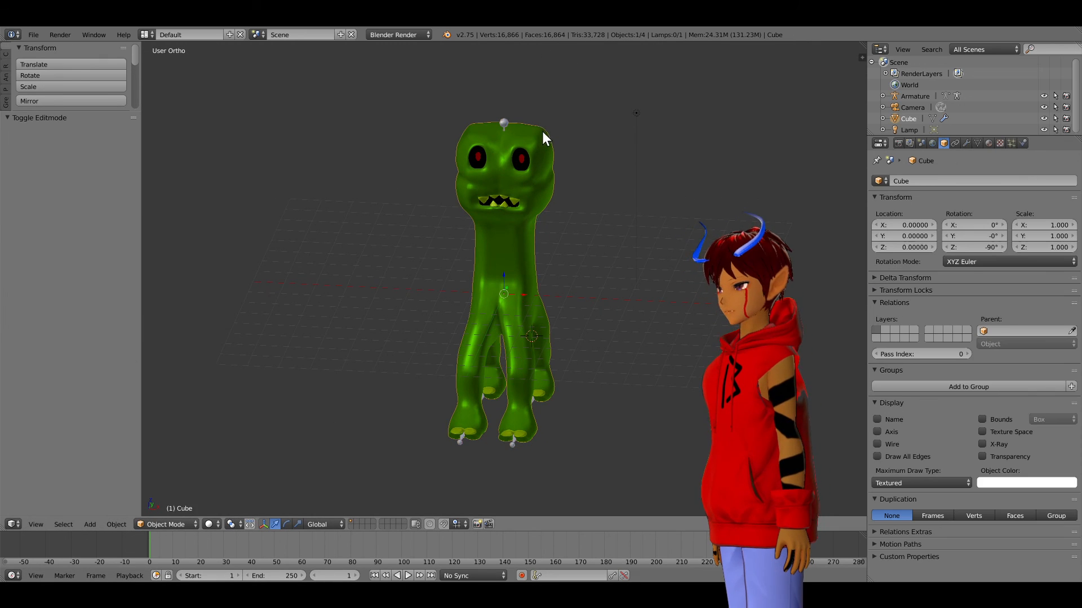
pyautogui.keyDown('shift'); pyautogui.rightClick(510, 117); pyautogui.keyUp('shift')
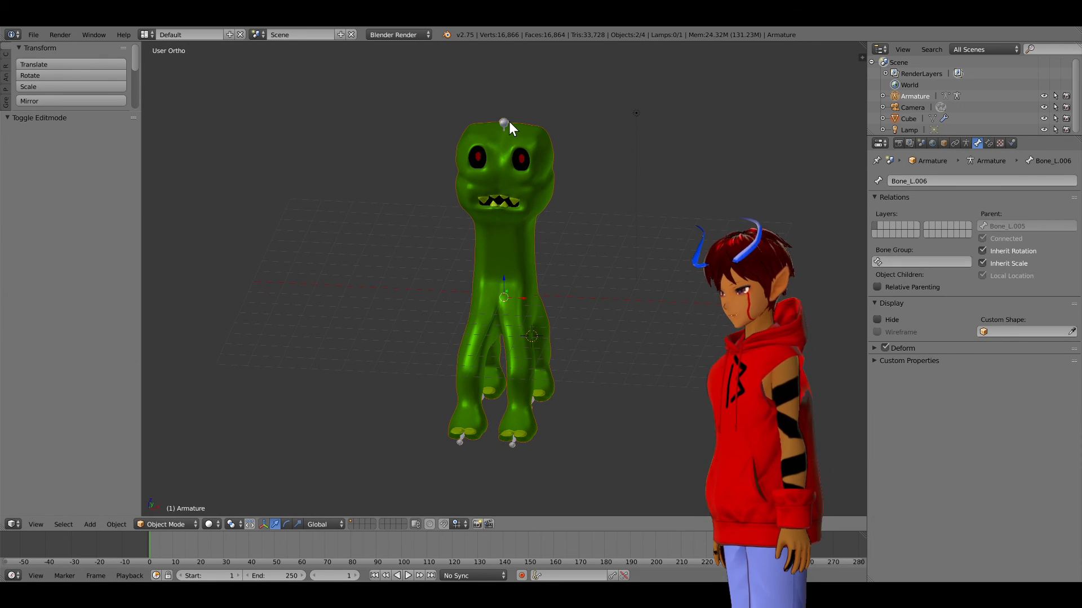
pyautogui.hotkey('ctrl', 's')
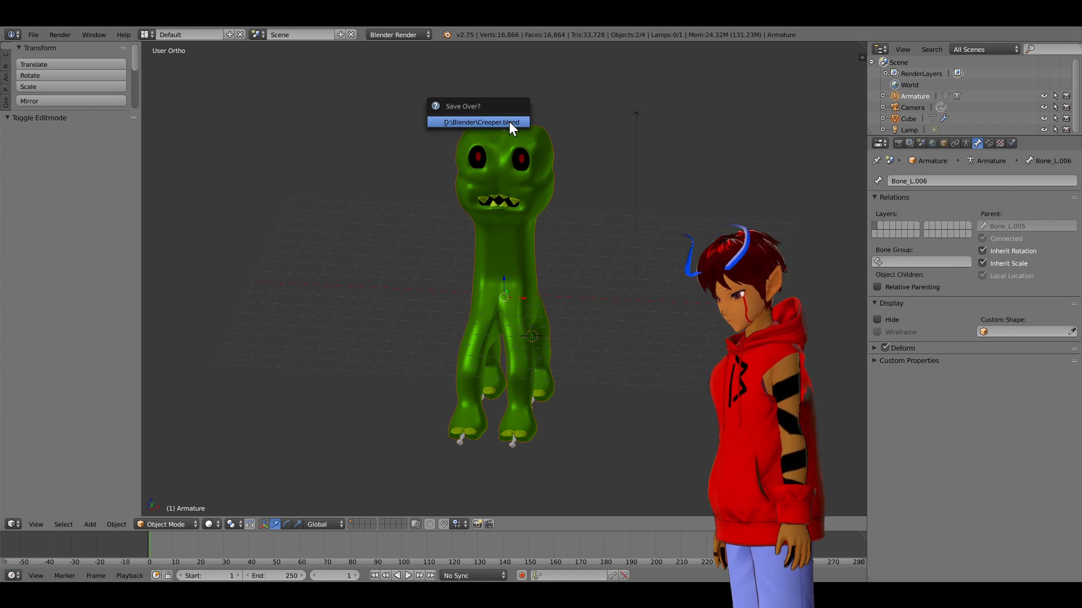
pyautogui.click(509, 121)
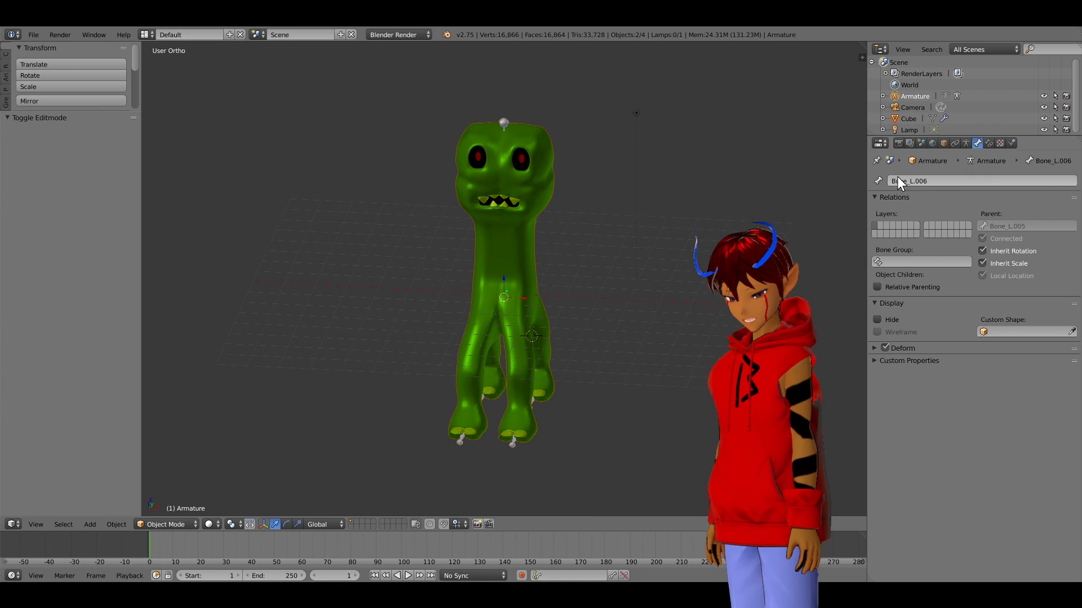
pyautogui.hotkey('ctrl', 'p')
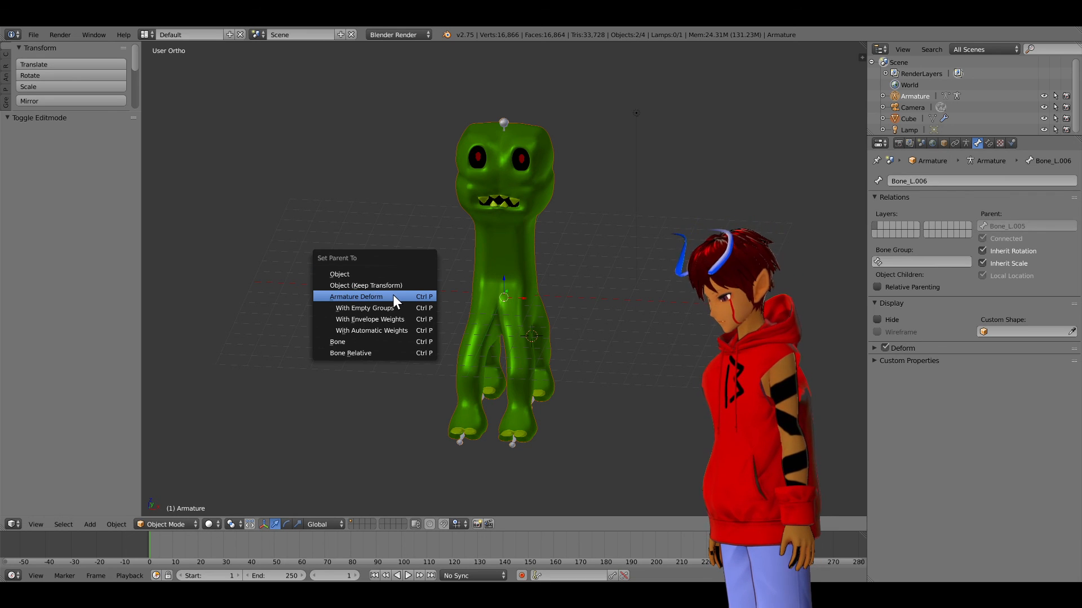
pyautogui.click(386, 330)
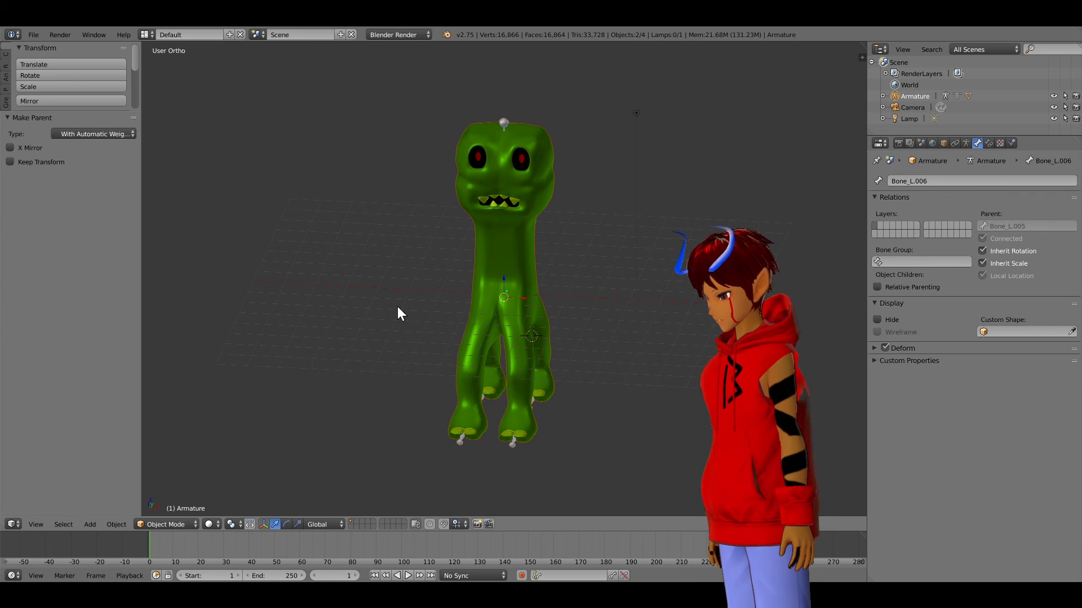
# Step: Switch the armature to Pose Mode and test-rotate the head bone in the front view, then cancel the rotation
pyautogui.click(179, 524)
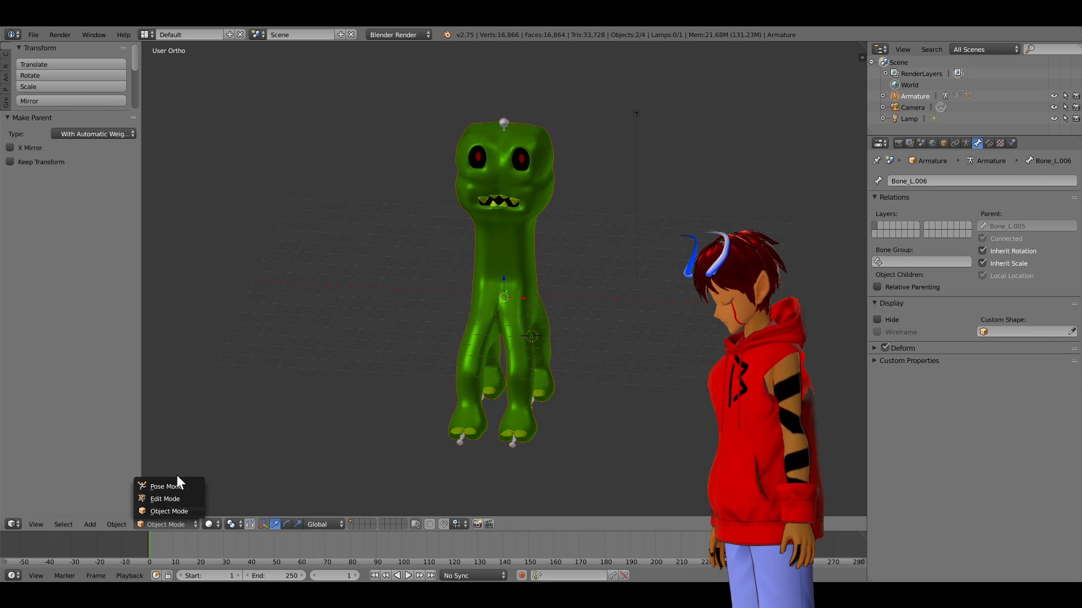
pyautogui.click(175, 486)
pyautogui.rightClick(505, 117)
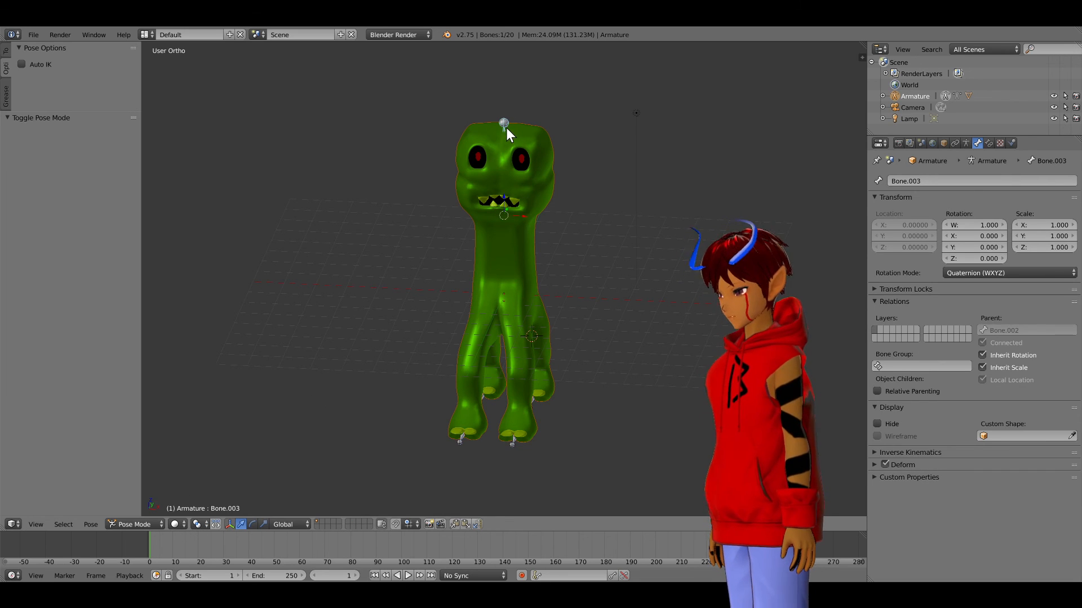
pyautogui.press('KP_1')
pyautogui.press('r')
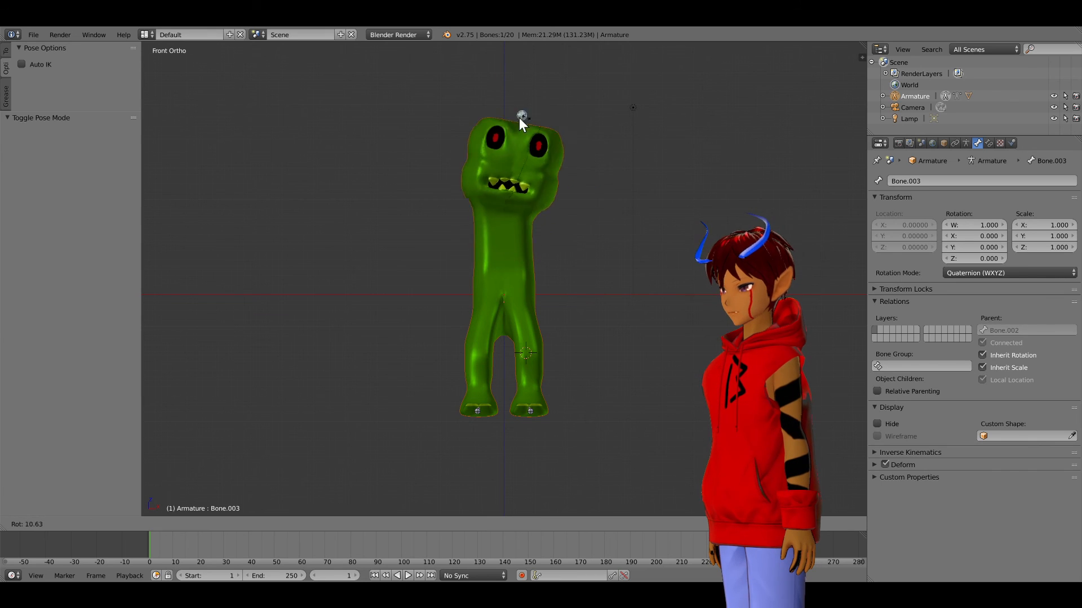
pyautogui.press('Escape')
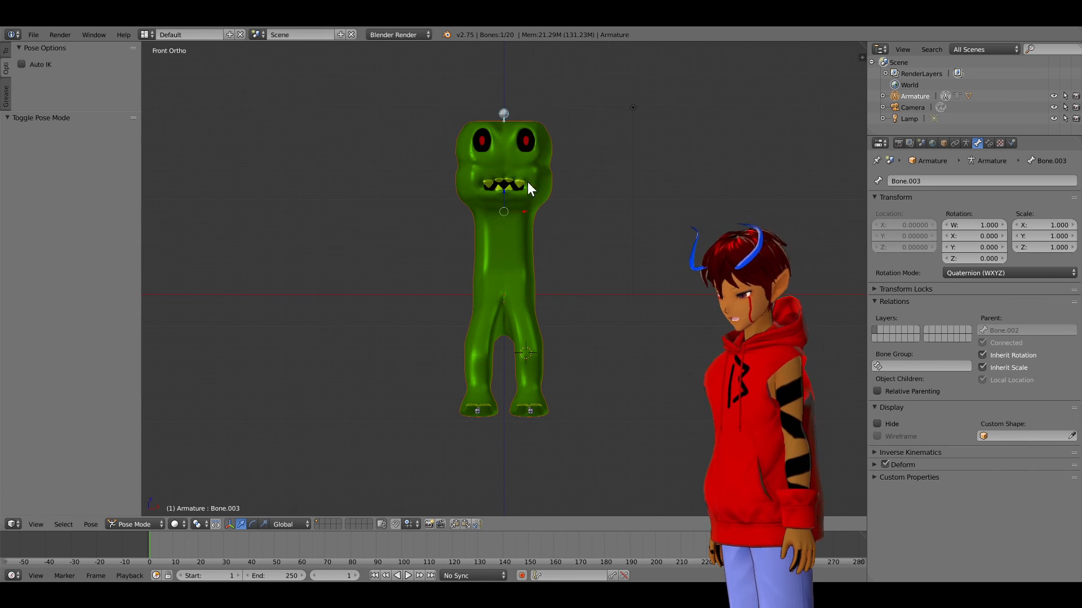
# Step: Enable X-Ray display for the armature and try tilting the head bone sideways without keeping the rotation
pyautogui.click(966, 143)
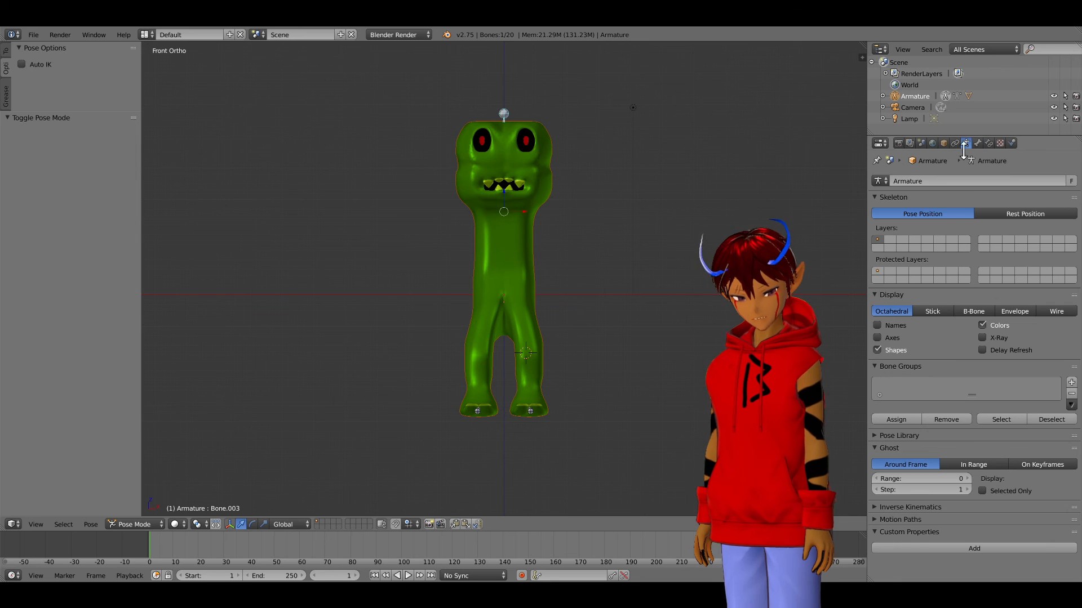
pyautogui.click(982, 338)
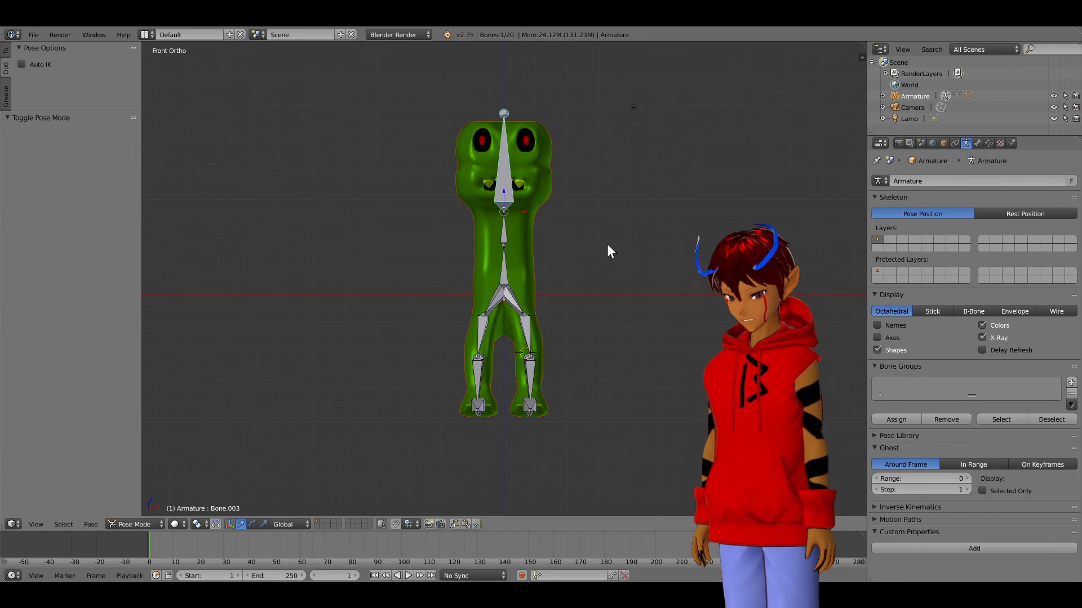
pyautogui.press('r')
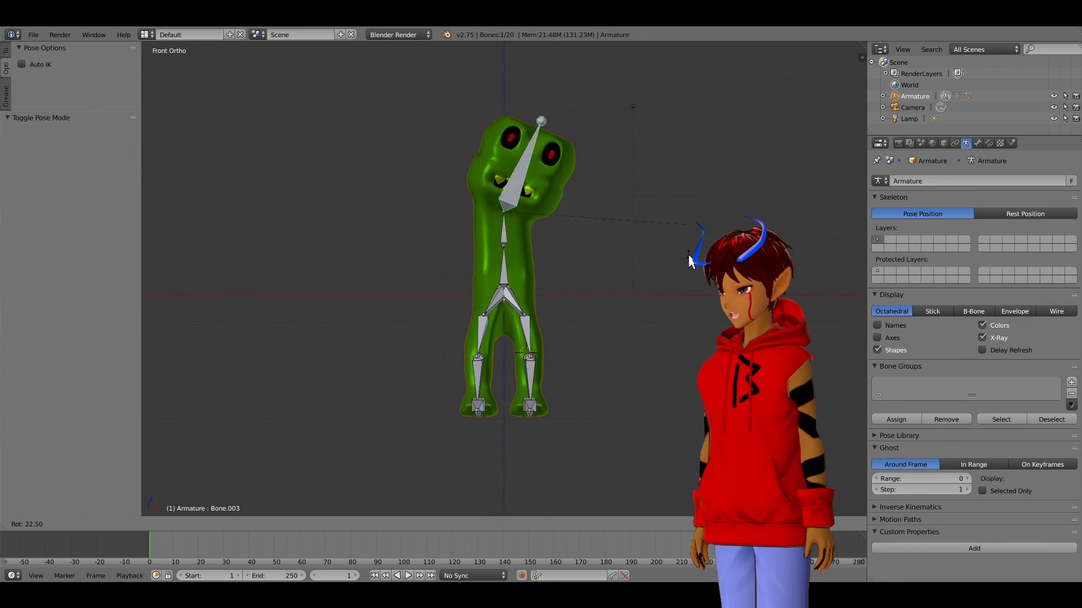
pyautogui.press('Escape')
# Step: Test how the mesh deforms by freely rotating the neck bone, cancelling each rotation
pyautogui.rightClick(502, 238)
pyautogui.press('r')
pyautogui.press('r')
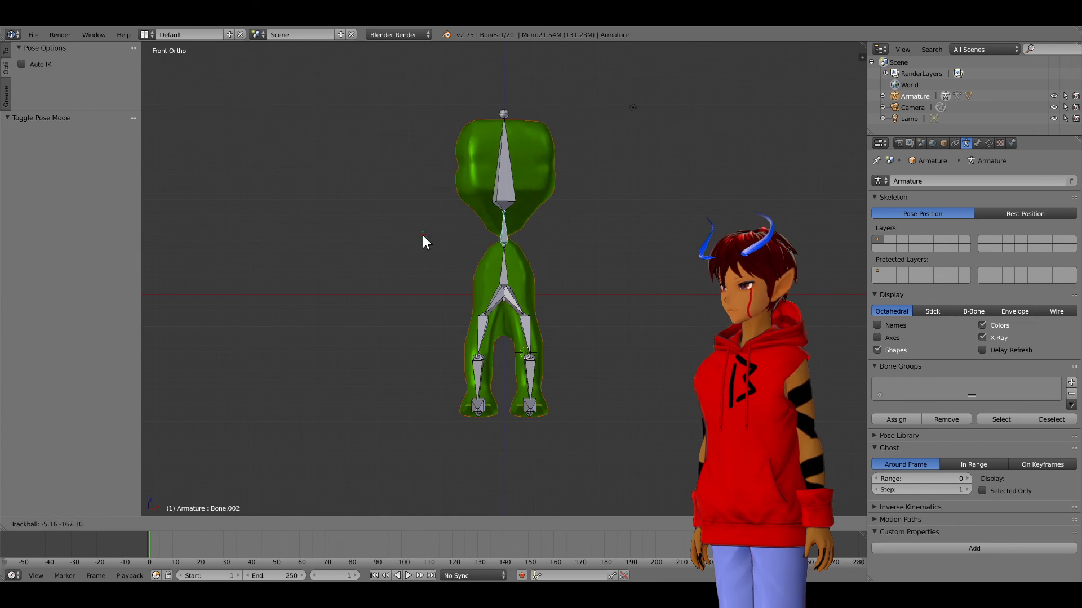
pyautogui.press('Escape')
pyautogui.press('r')
pyautogui.press('Escape')
# Step: Test the front upper-leg bone's deformation by swinging it forward in the side view, cancelling the rotation
pyautogui.press('KP_3')
pyautogui.rightClick(386, 409)
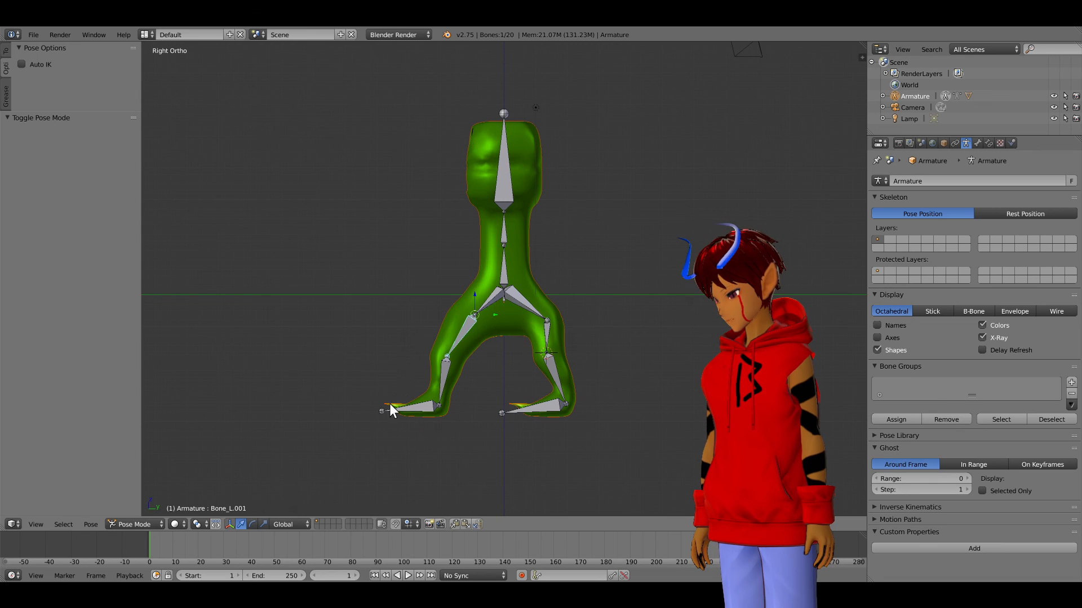
pyautogui.press('r')
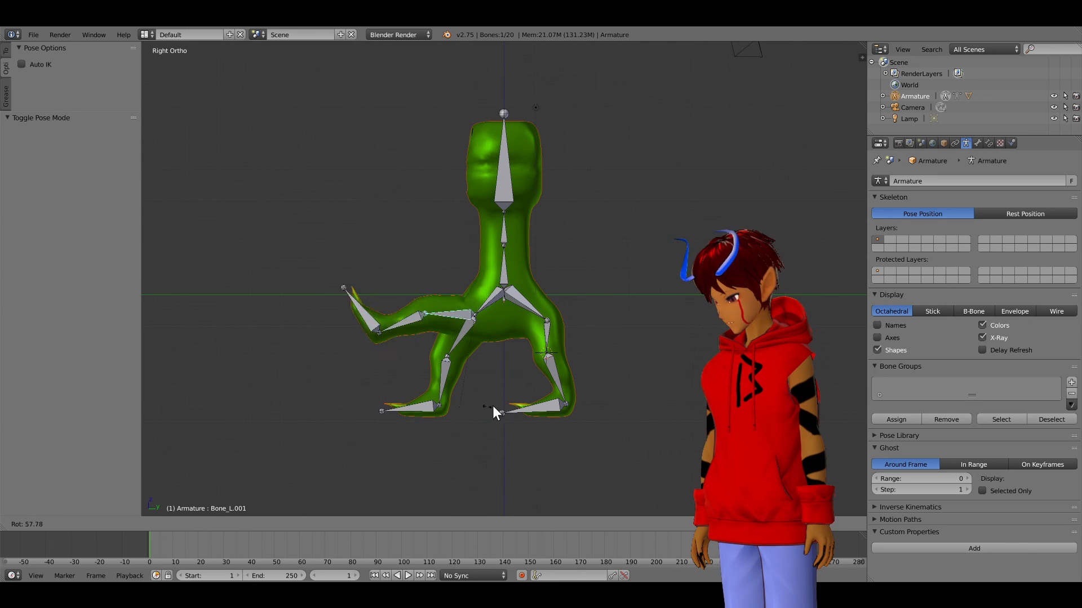
pyautogui.rightClick(580, 285)
pyautogui.moveTo(580, 285); pyautogui.dragTo(672, 293, button='middle')
# Step: Test-rotate the head bone from the side, cancel it, and inspect the rigged creature from several angles
pyautogui.press('KP_3')
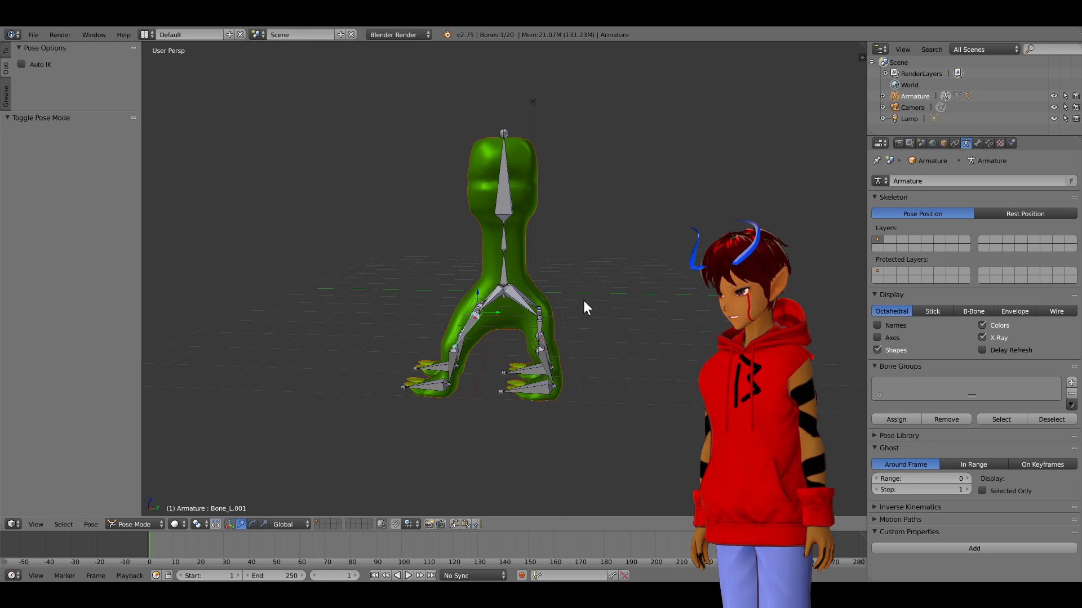
pyautogui.rightClick(509, 201)
pyautogui.press('r')
pyautogui.rightClick(602, 215)
pyautogui.moveTo(486, 221); pyautogui.dragTo(536, 215, button='middle')
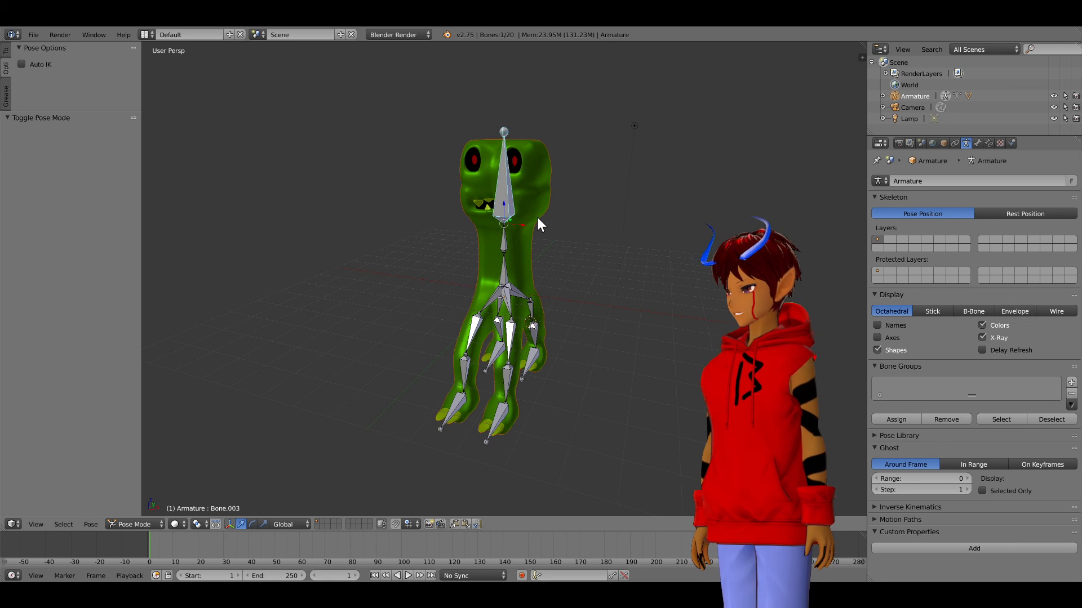
pyautogui.moveTo(530, 302); pyautogui.dragTo(615, 308, button='middle')
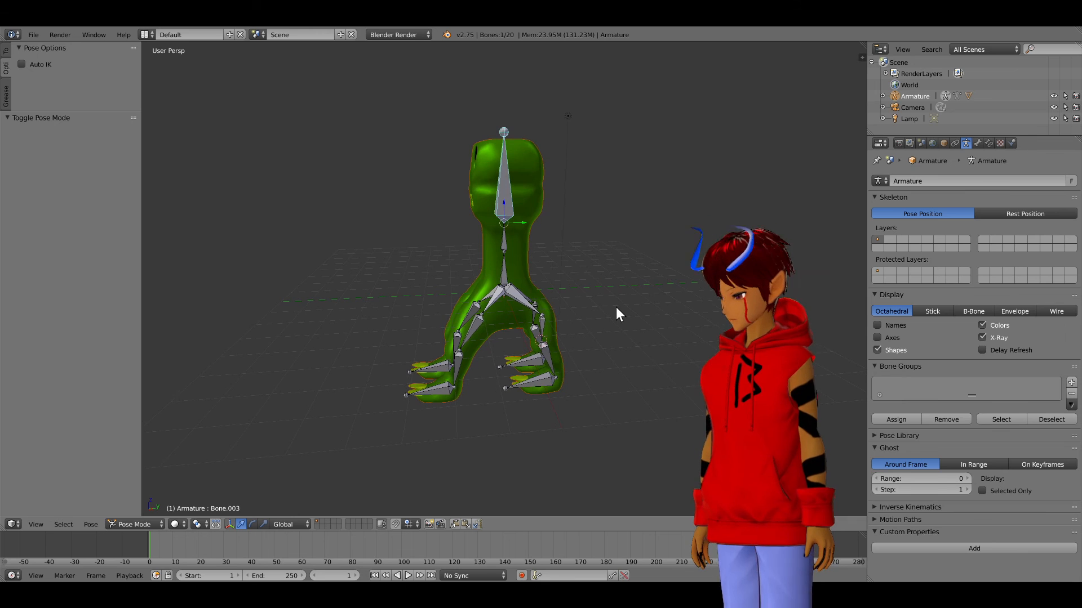
pyautogui.moveTo(546, 236); pyautogui.dragTo(588, 233, button='middle')
pyautogui.moveTo(627, 188)
pyautogui.mouseDown(button='middle')
pyautogui.moveTo(583, 194)
pyautogui.moveTo(623, 184)
pyautogui.mouseUp(button='middle')
# Step: Render the creature through the camera, close the render, and save over Creeper.blend
pyautogui.press('F12')
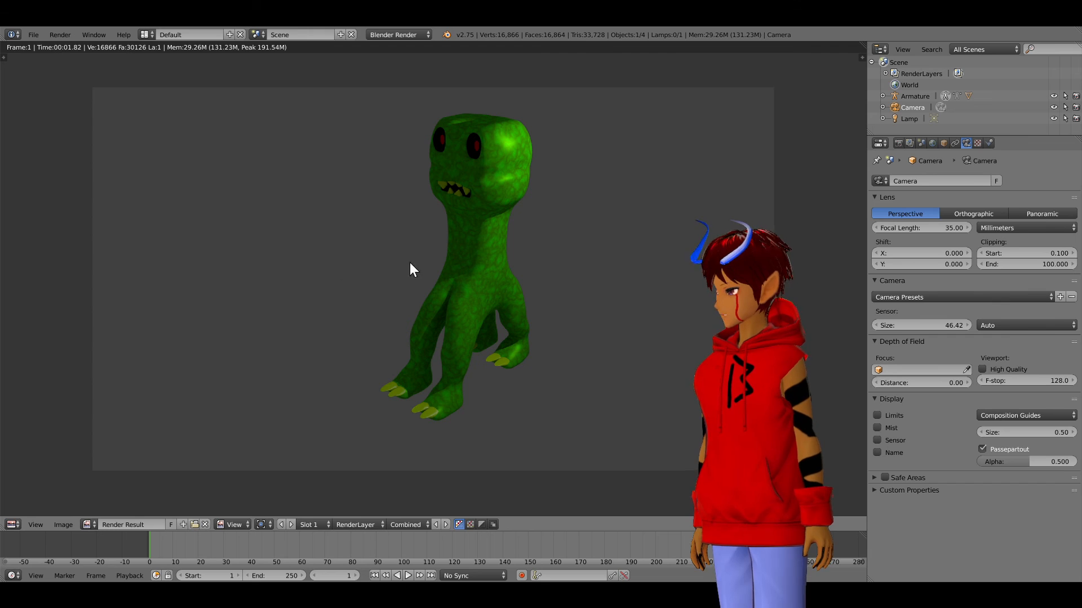
pyautogui.press('Escape')
pyautogui.hotkey('ctrl', 's')
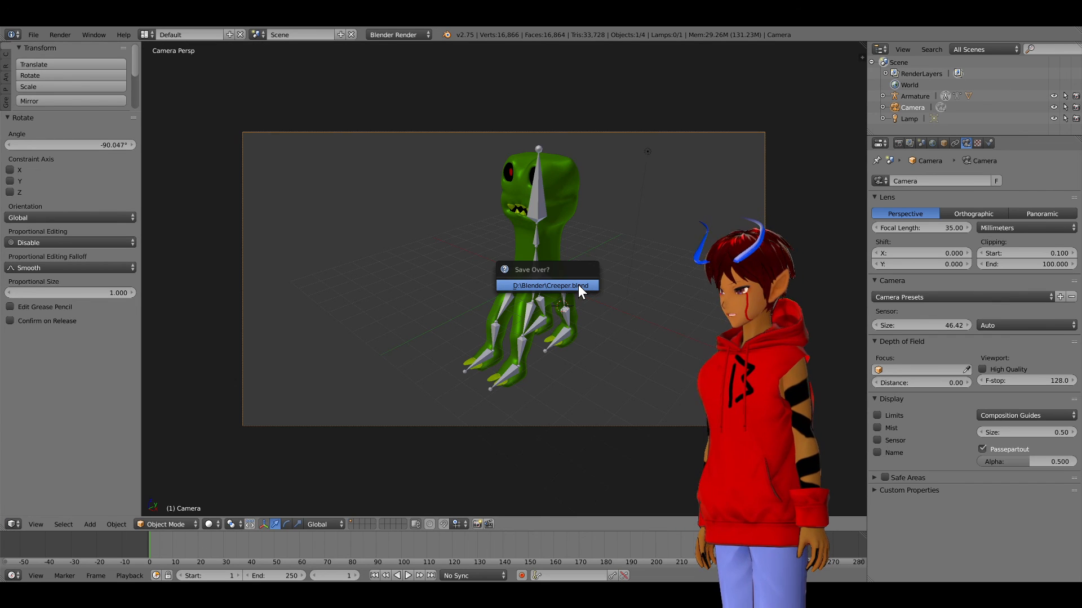
pyautogui.click(578, 285)
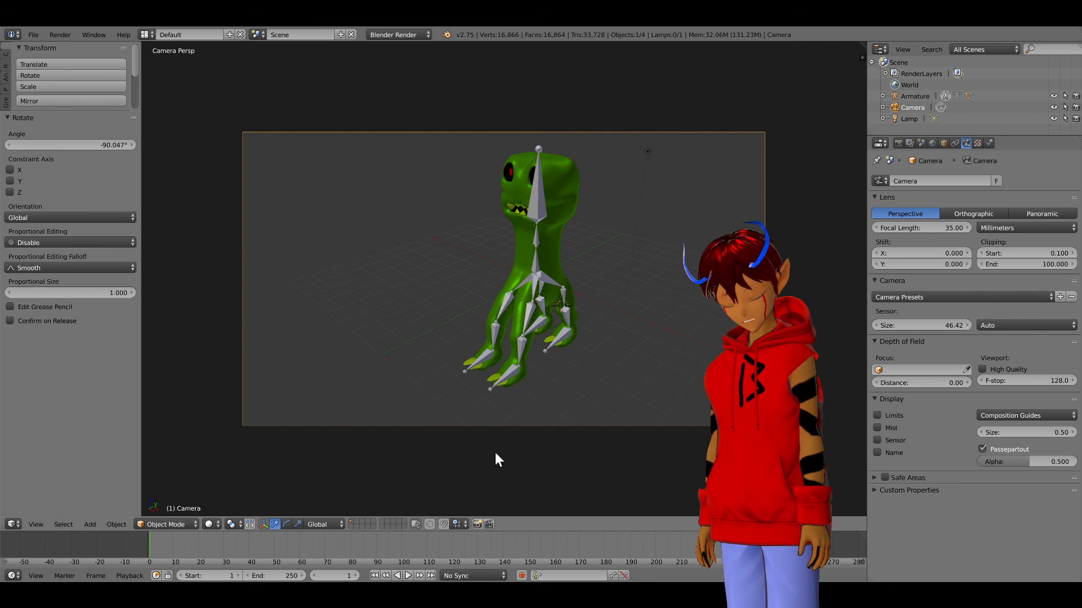
# Step: Select the creature mesh and save the file again
pyautogui.rightClick(549, 303)
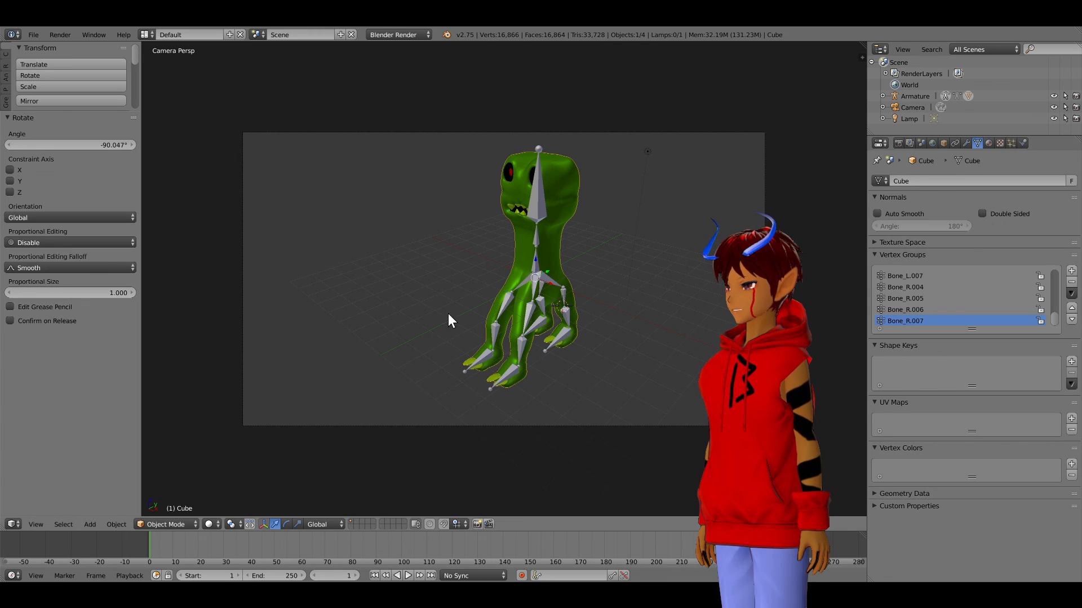
pyautogui.click(93, 34)
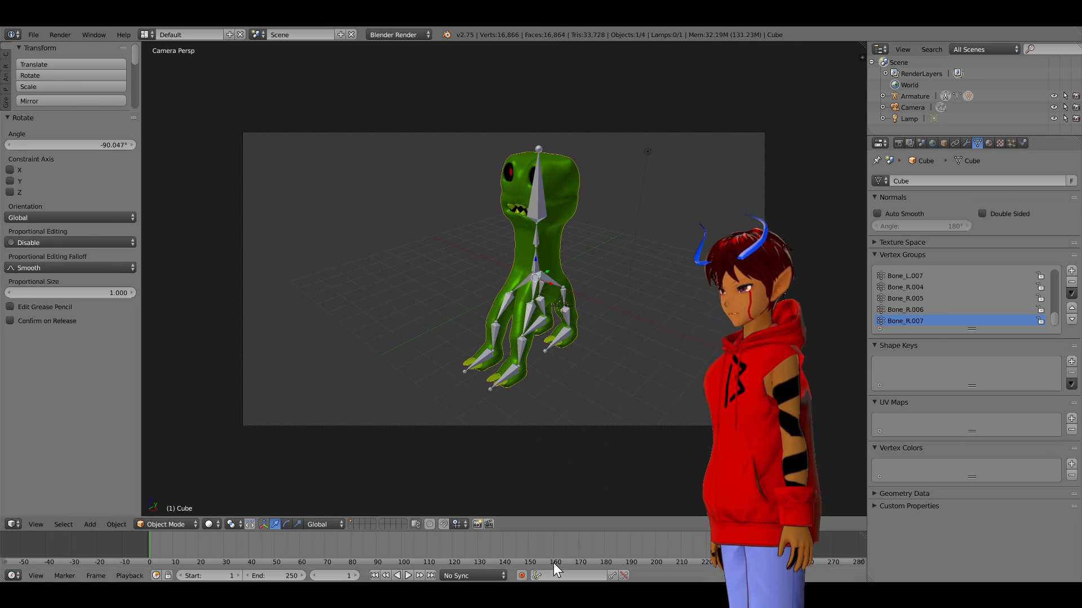
pyautogui.hotkey('ctrl', 's')
pyautogui.click(138, 57)
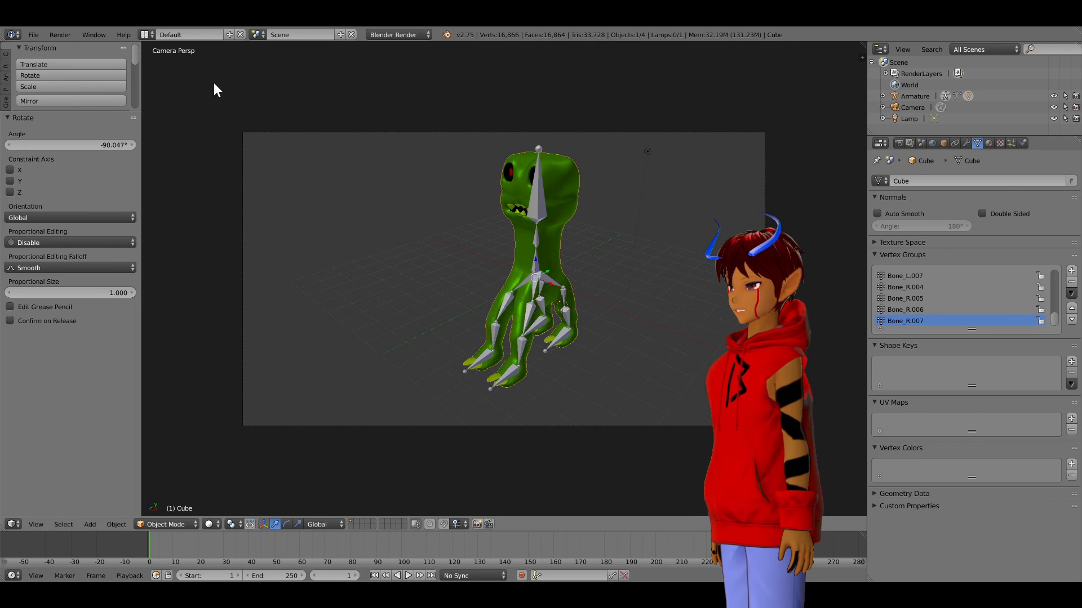